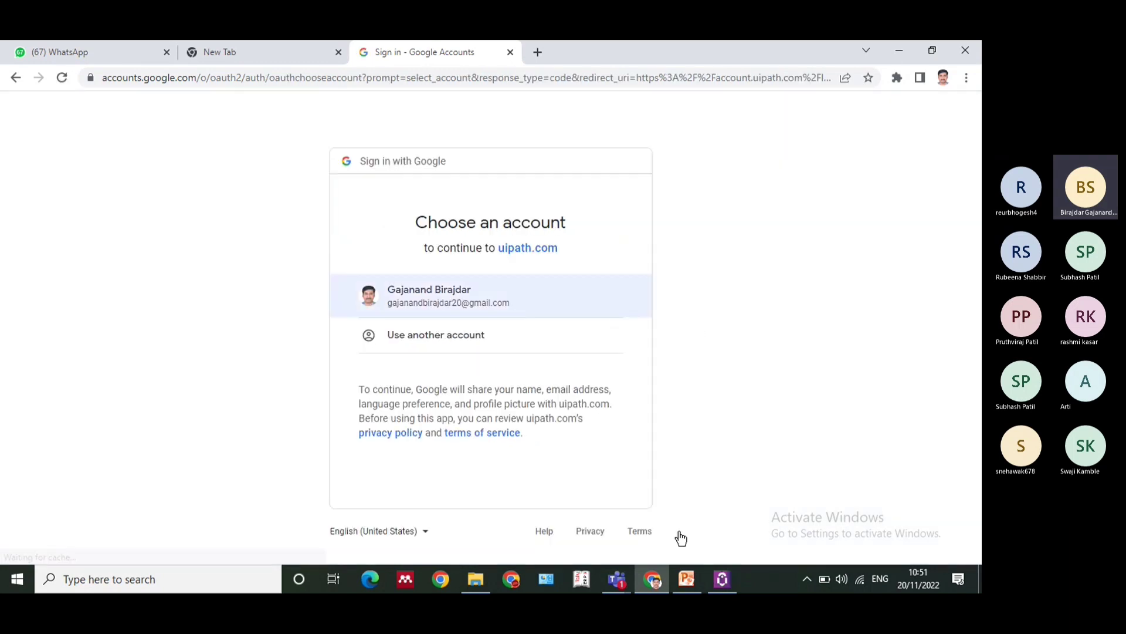
Switch to UiPath Assistant and check the organization name within the Orchestrator URL in the Orchestrator settings
{"action": "left_click", "coordinate": [722, 579]}
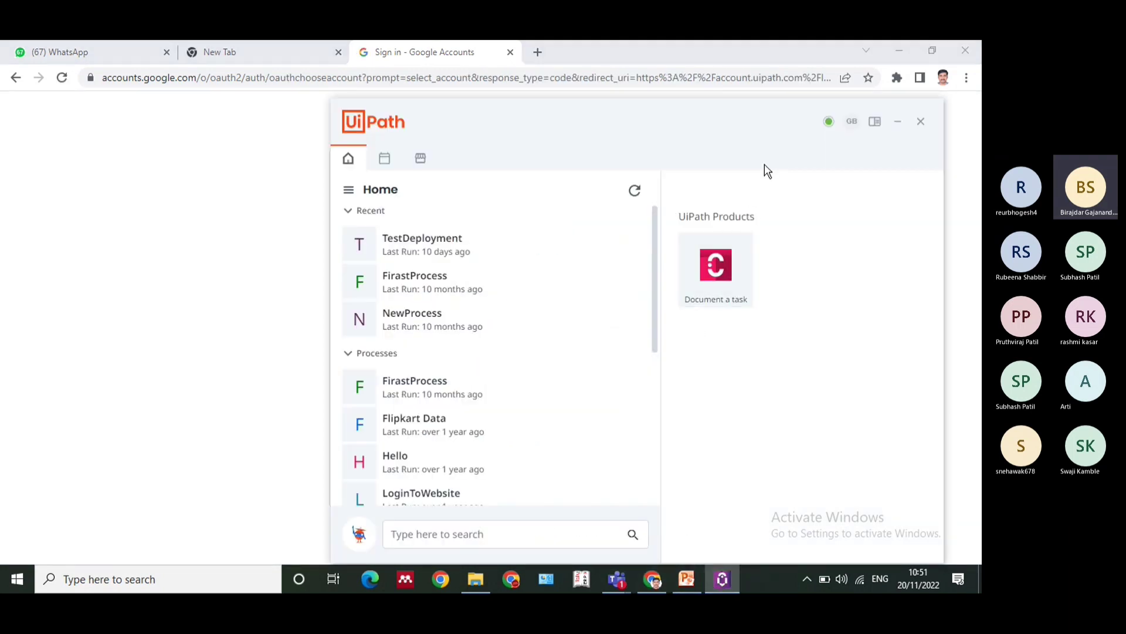
{"action": "left_click", "coordinate": [852, 124]}
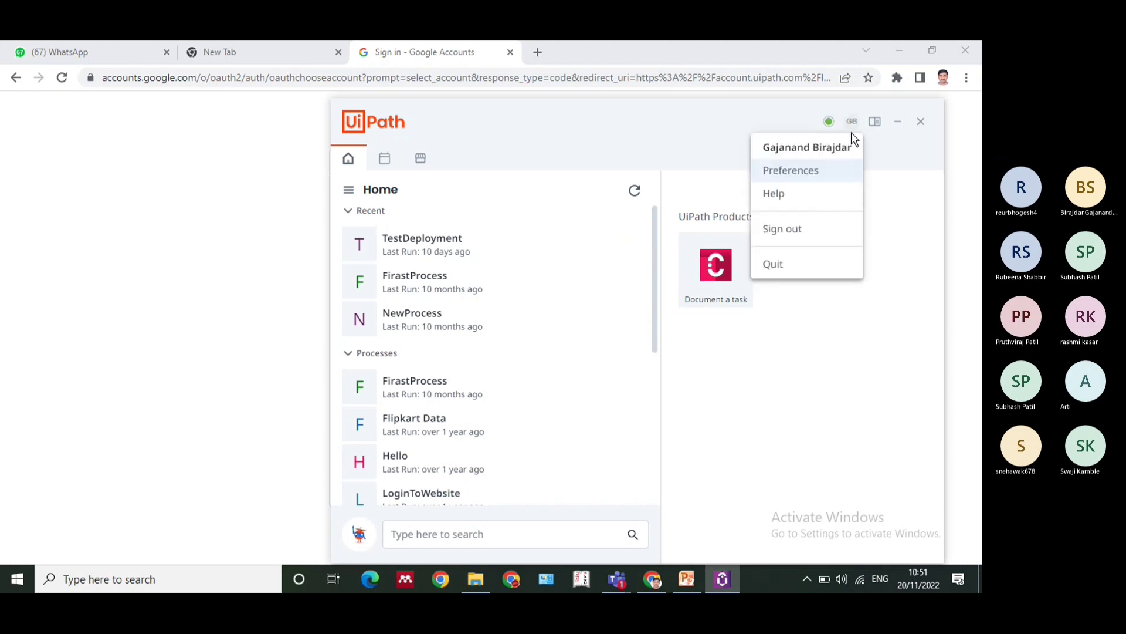
{"action": "left_click", "coordinate": [789, 176]}
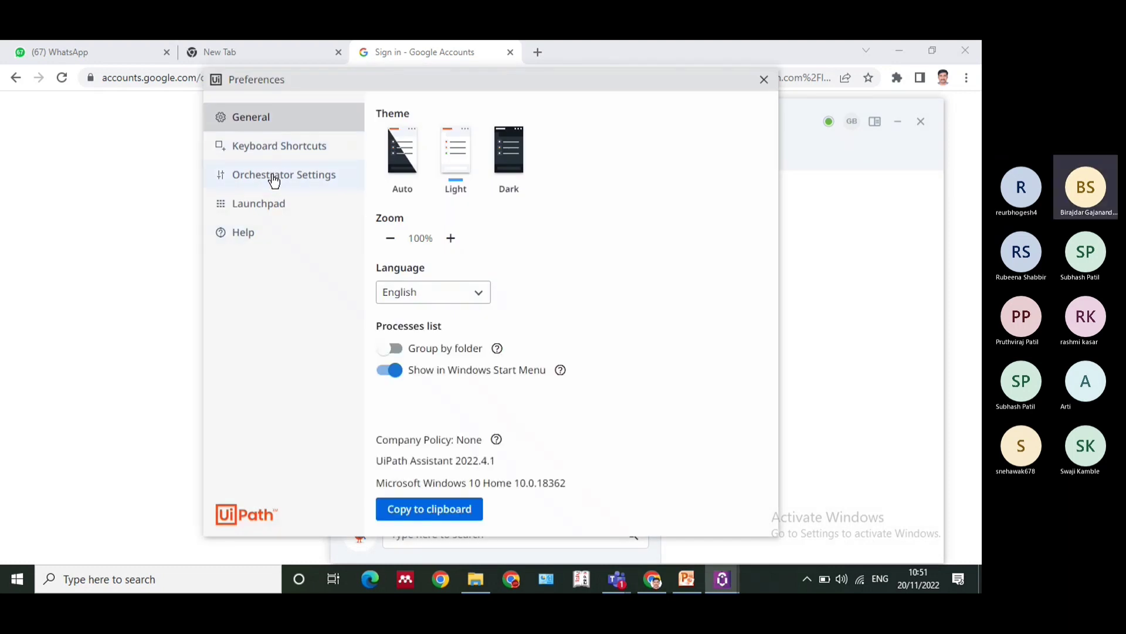
{"action": "left_click", "coordinate": [274, 180]}
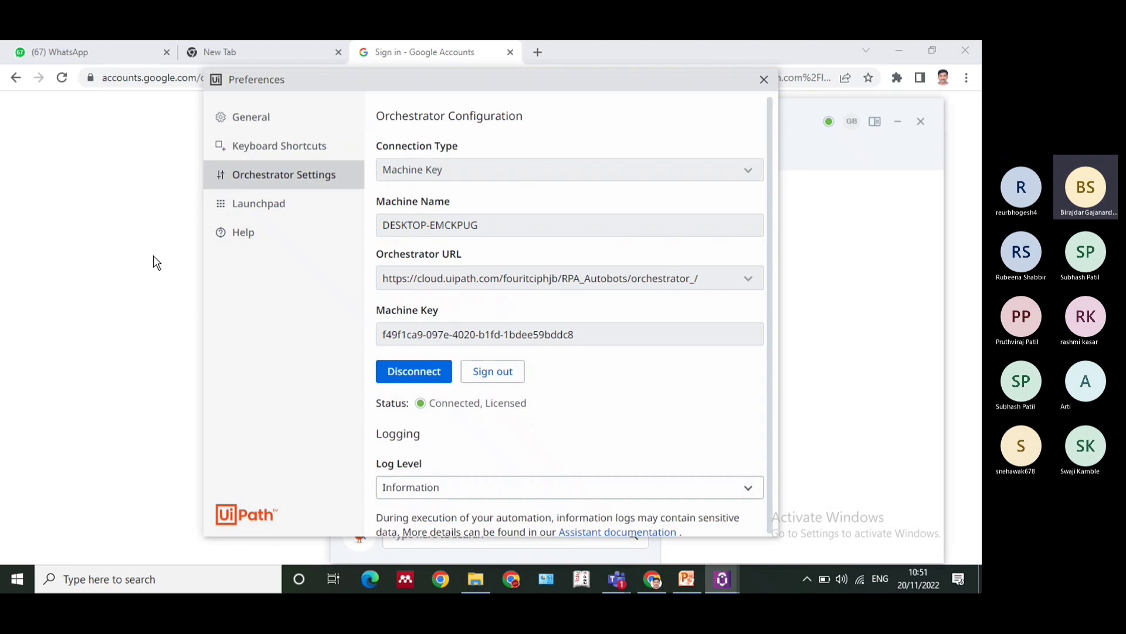
{"action": "double_click", "coordinate": [522, 278]}
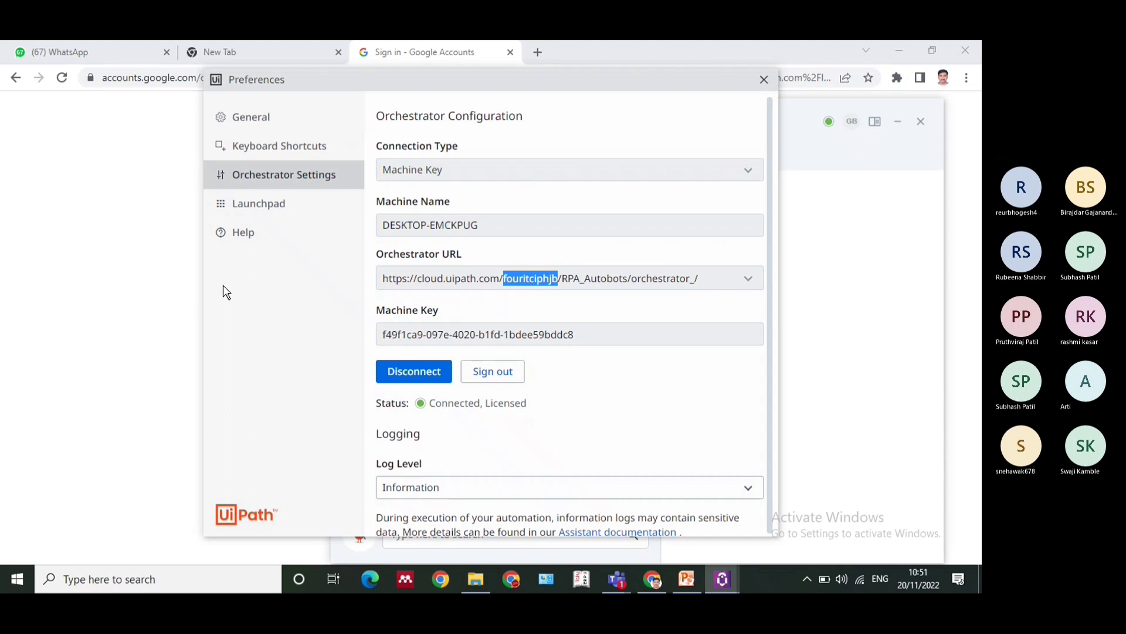
{"action": "left_click", "coordinate": [937, 249]}
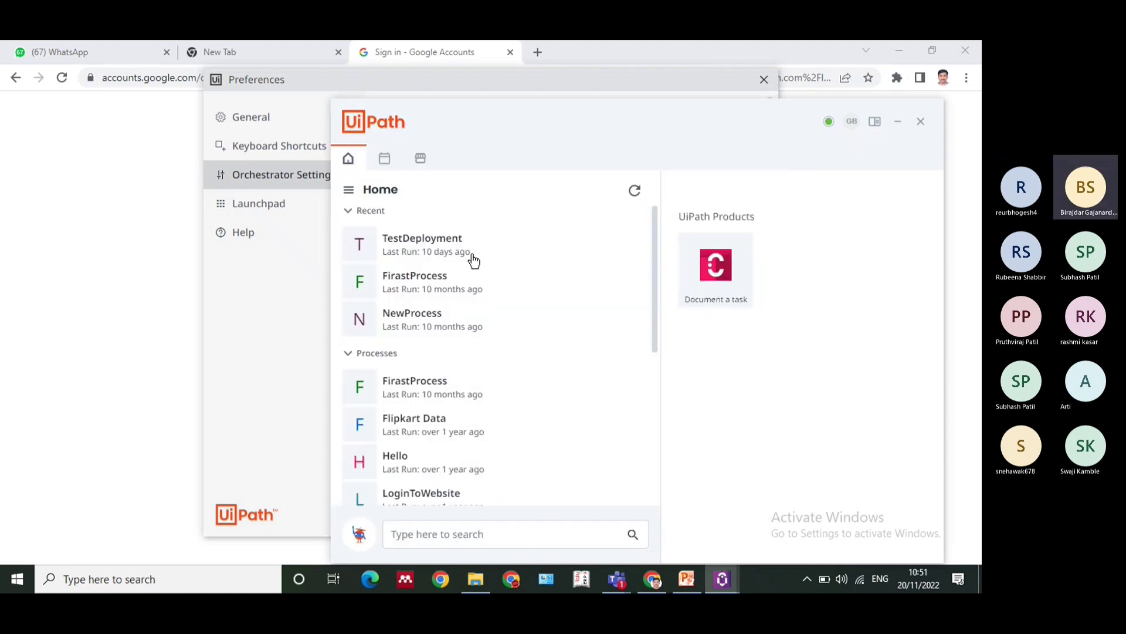
Return to the browser, sign in to UiPath with the Google account, and go back from the error page to the portal
{"action": "left_click", "coordinate": [159, 317]}
{"action": "left_click", "coordinate": [450, 312]}
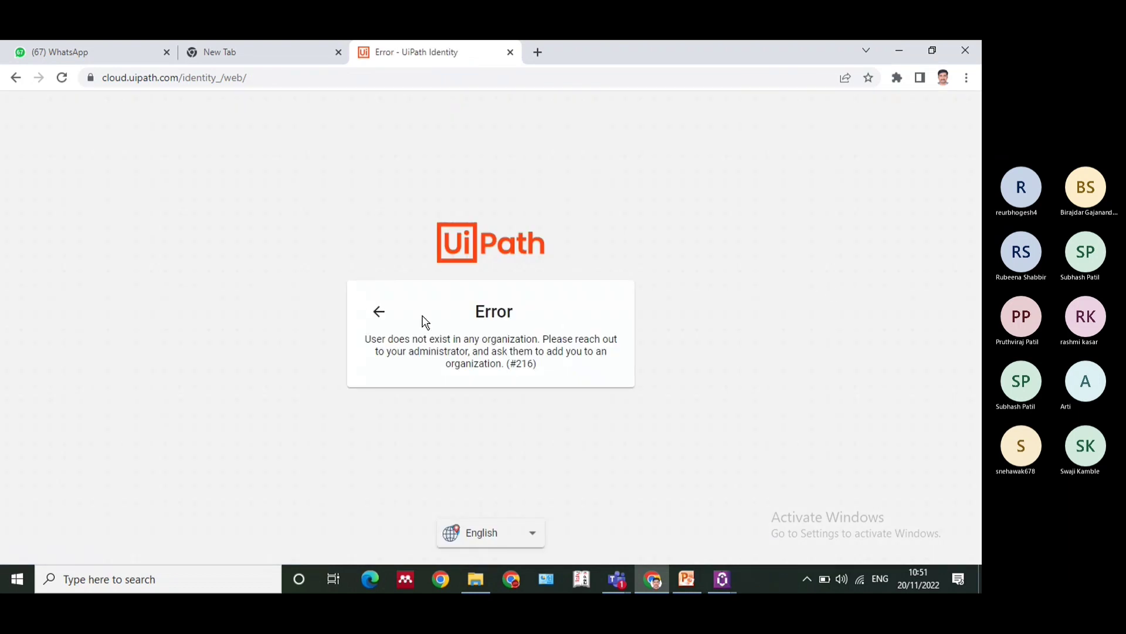
{"action": "left_click", "coordinate": [379, 312]}
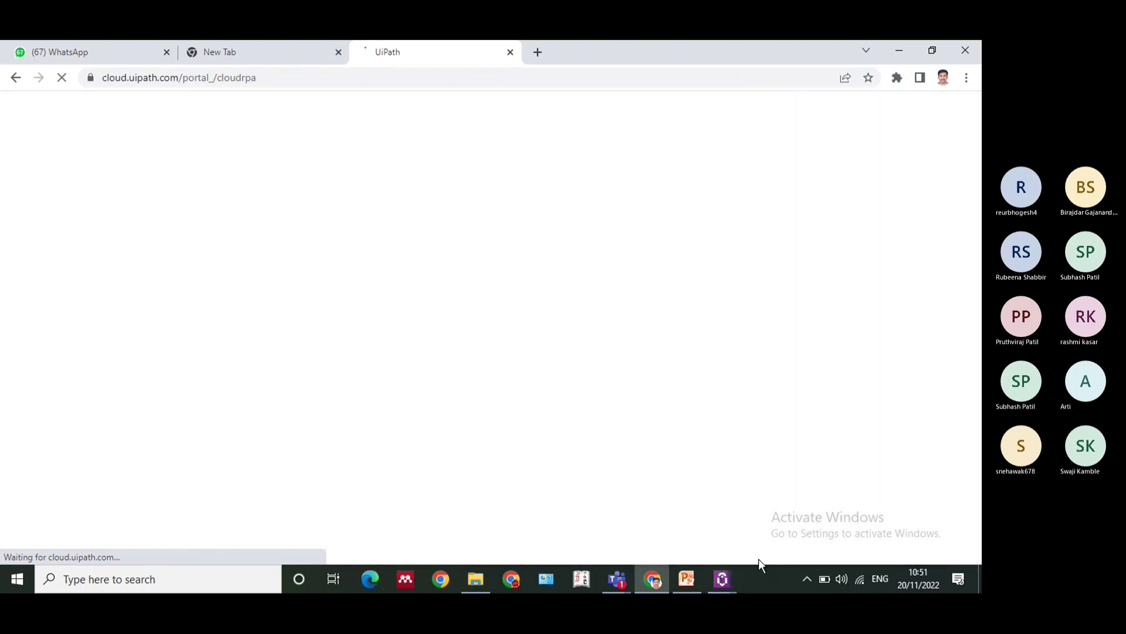
Close the Assistant preferences and open the Fourise India organization in Automation Cloud
{"action": "mouse_move", "coordinate": [725, 583]}
{"action": "left_click", "coordinate": [769, 502]}
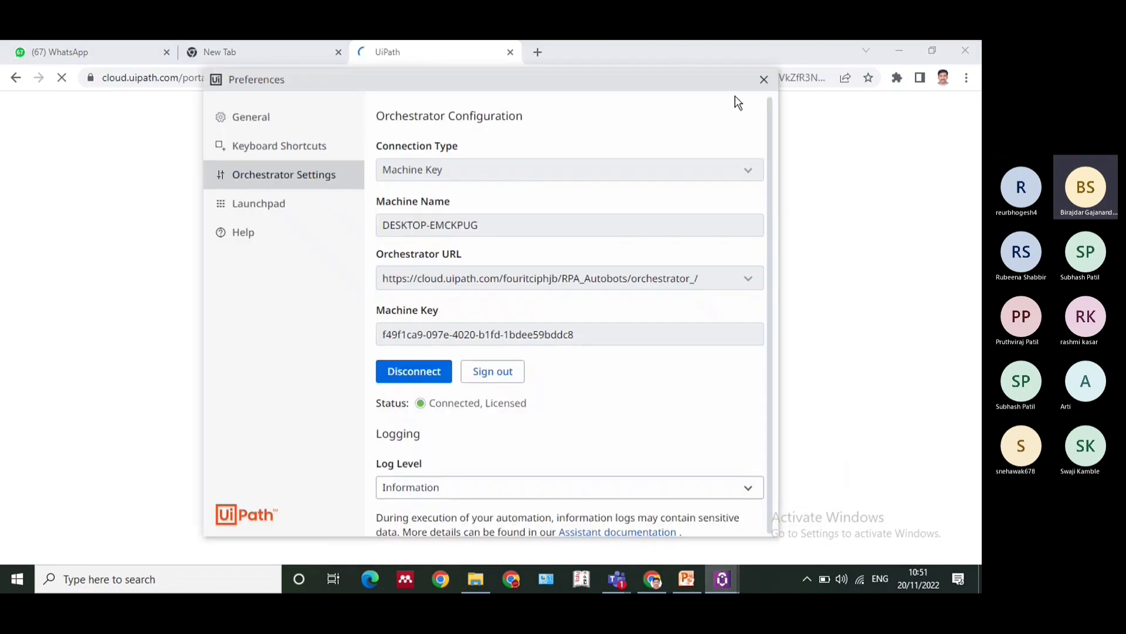
{"action": "left_click", "coordinate": [764, 79]}
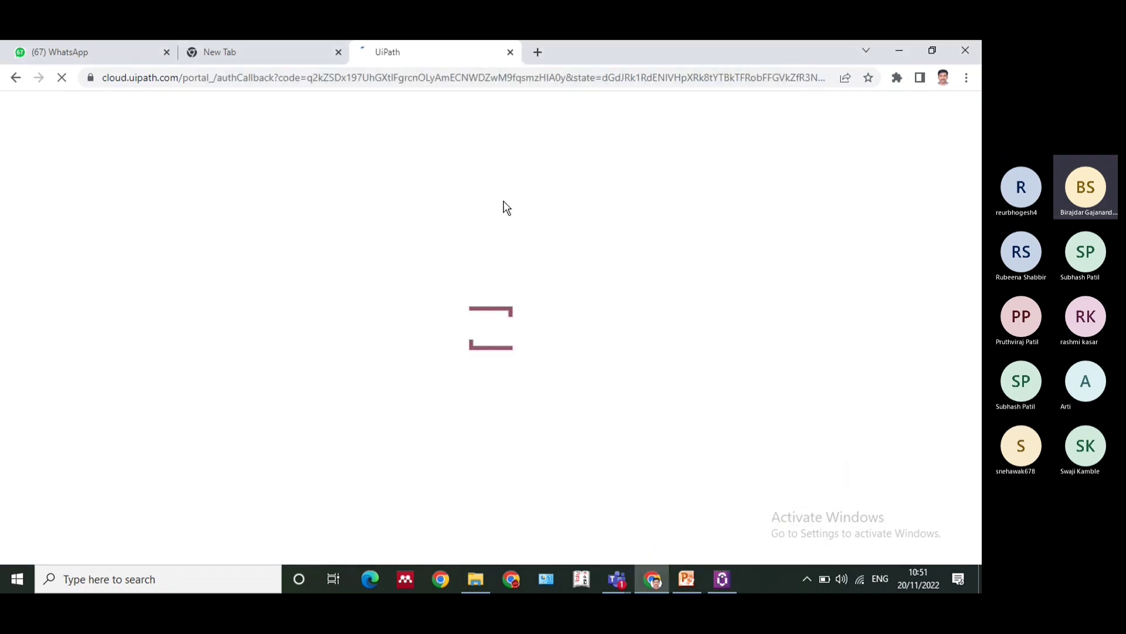
{"action": "left_click", "coordinate": [722, 579]}
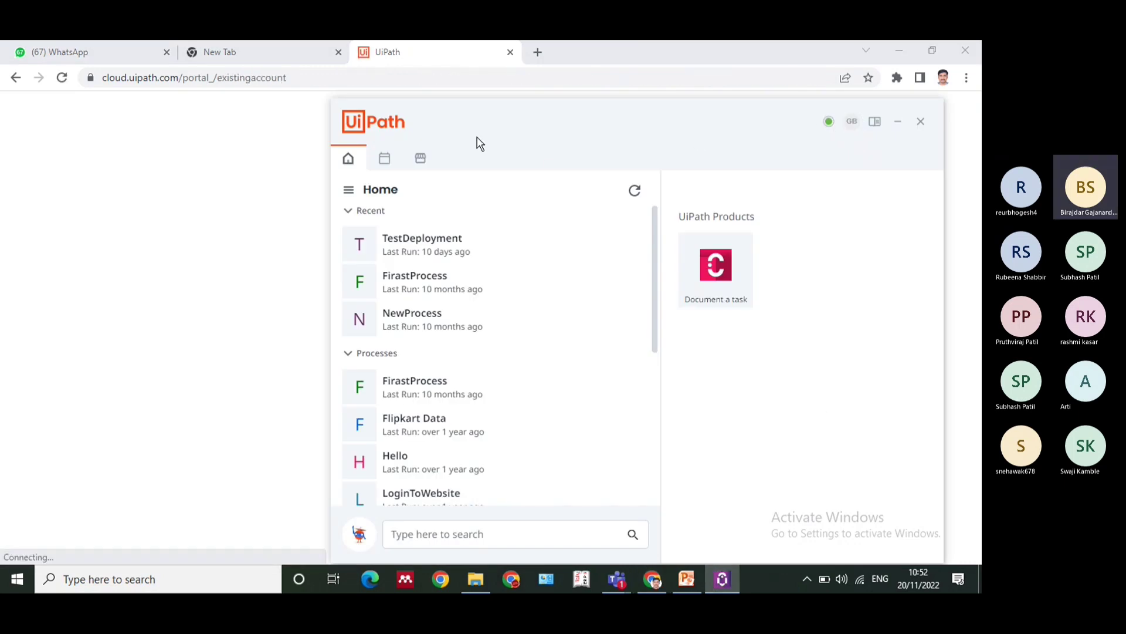
{"action": "left_click", "coordinate": [228, 163]}
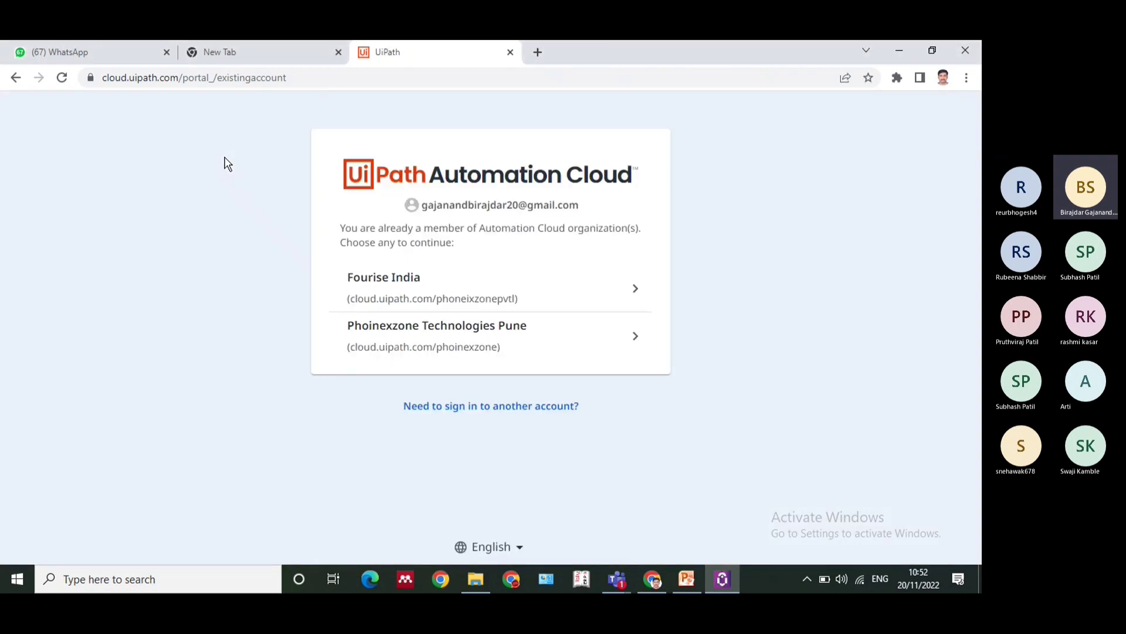
{"action": "left_click", "coordinate": [498, 302]}
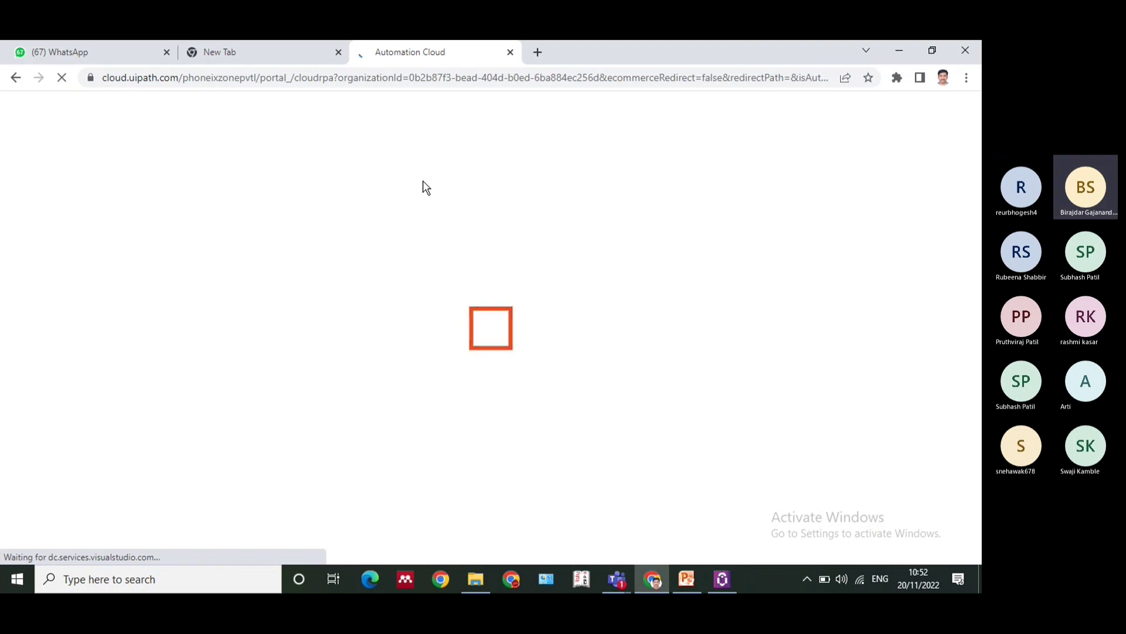
Search the computer for "uipath" to look over the installed UiPath applications
{"action": "left_click", "coordinate": [685, 580]}
{"action": "left_click", "coordinate": [685, 580]}
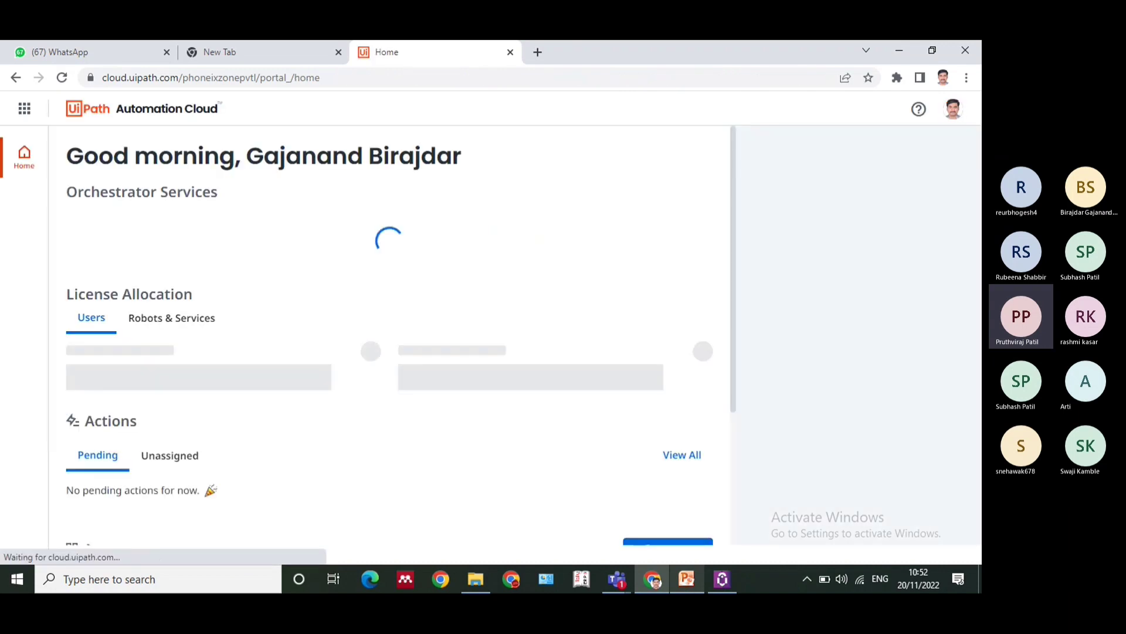
{"action": "left_click", "coordinate": [68, 587]}
{"action": "type", "text": "uipath"}
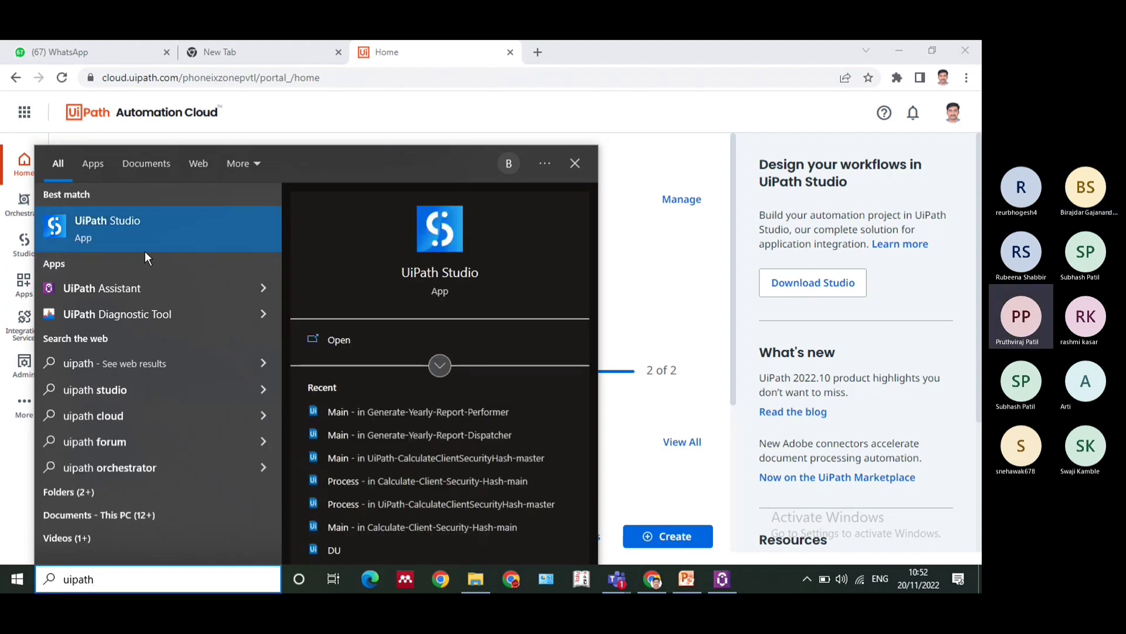
{"action": "left_click", "coordinate": [572, 119]}
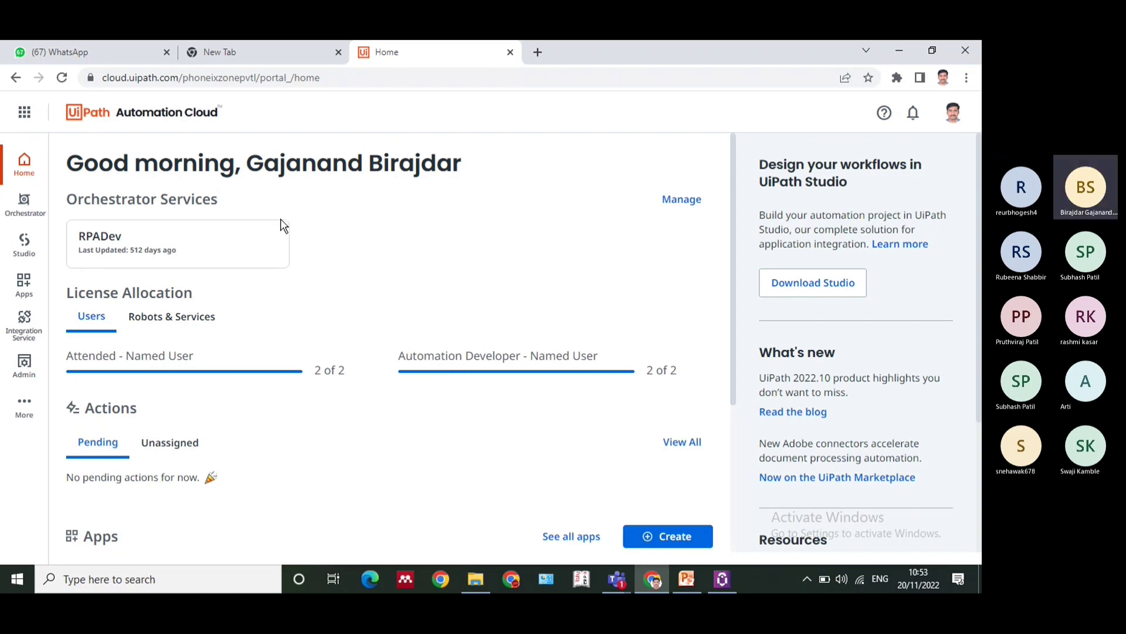
Open the RPADev Orchestrator service and show the automation processes of My Workspace
{"action": "left_click", "coordinate": [199, 241]}
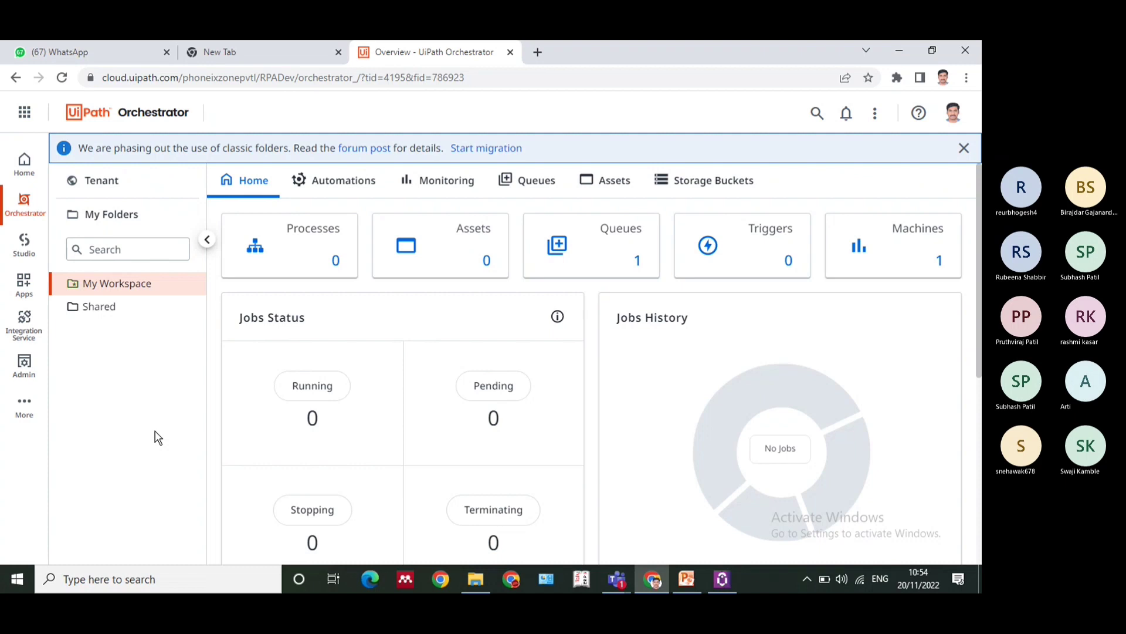
{"action": "left_click", "coordinate": [722, 579]}
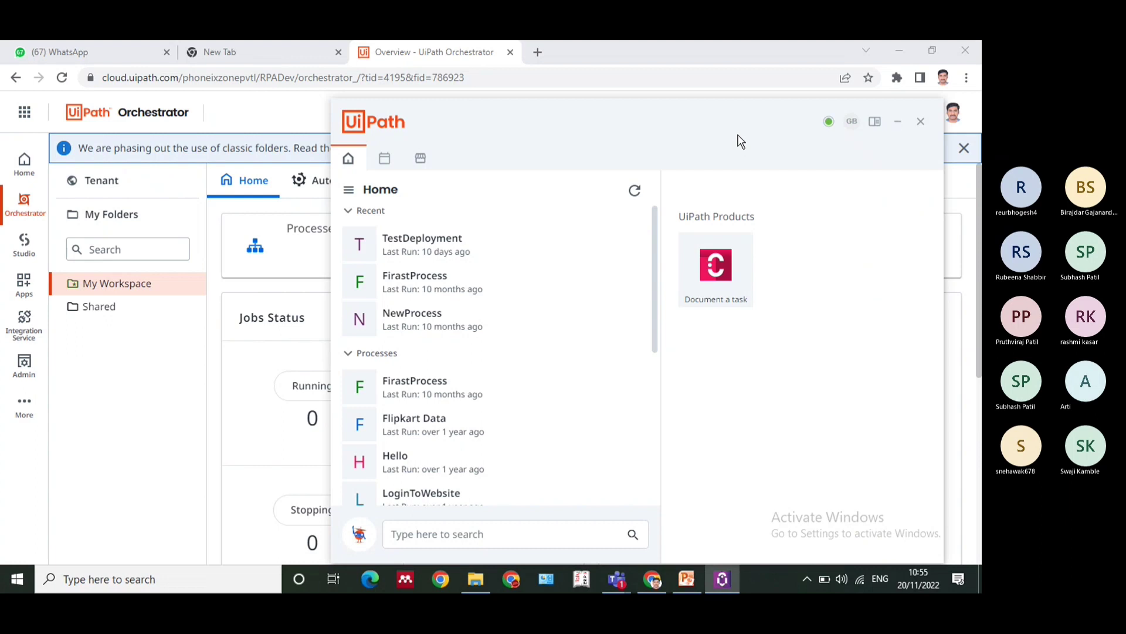
{"action": "left_click", "coordinate": [278, 280]}
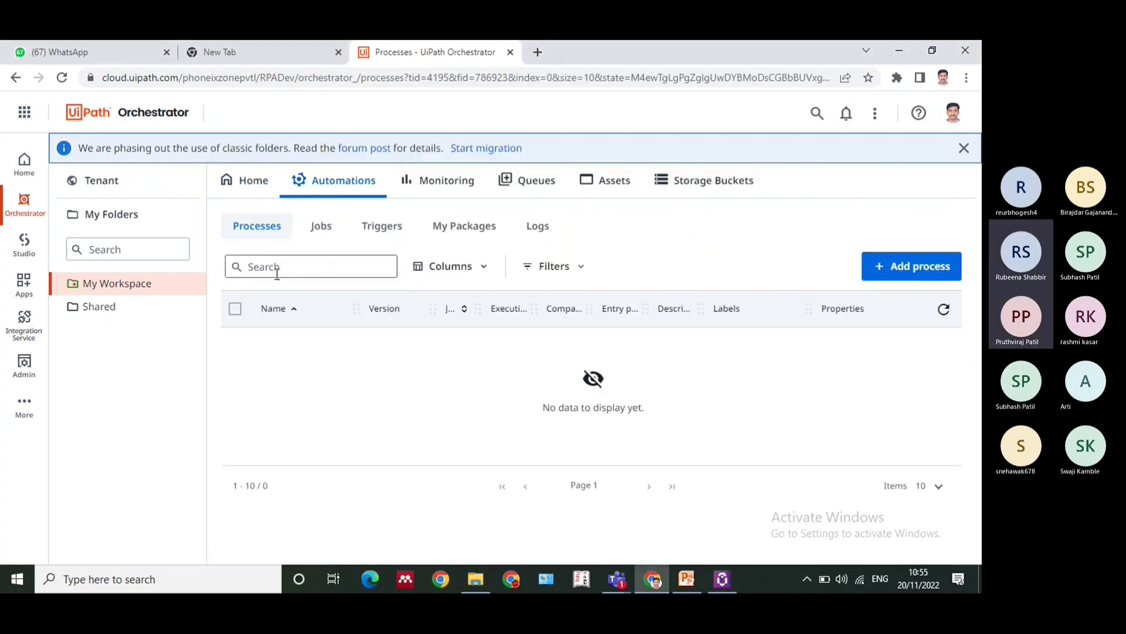
Switch to the Teams meeting, open its device settings, and identify the plugged-in device as Headset (with microphone)
{"action": "mouse_move", "coordinate": [624, 586]}
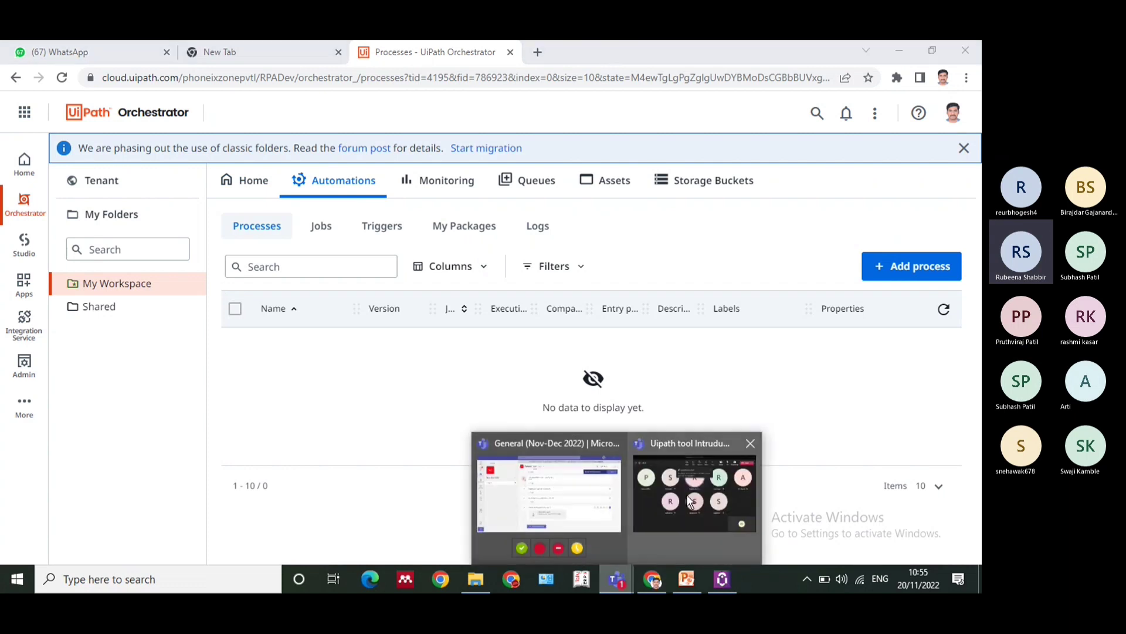
{"action": "left_click", "coordinate": [686, 494]}
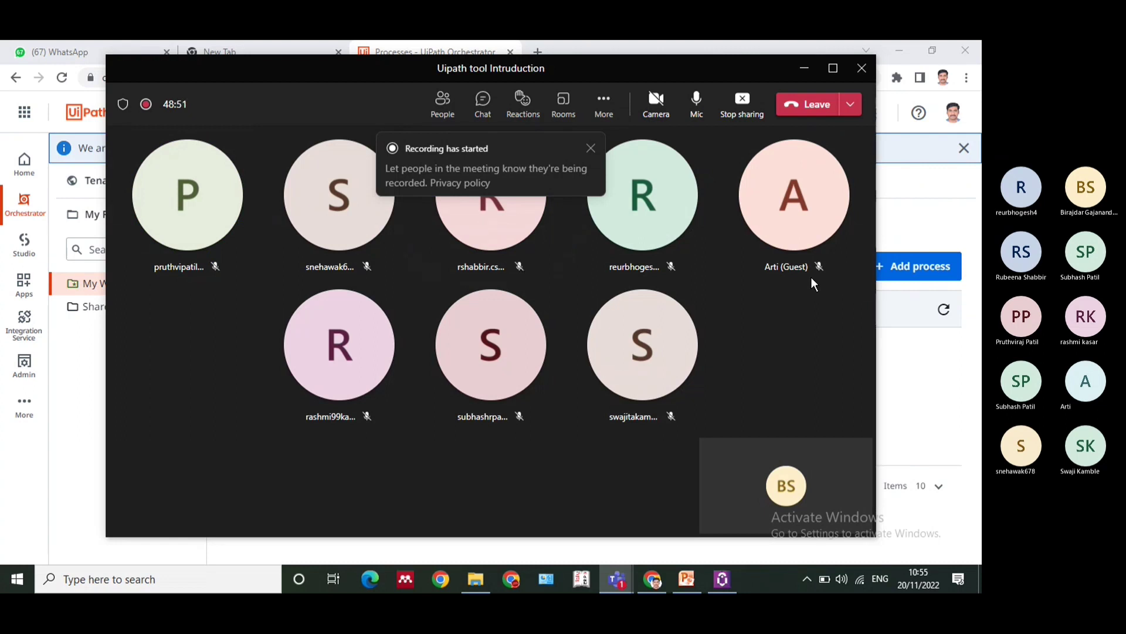
{"action": "left_click", "coordinate": [607, 104]}
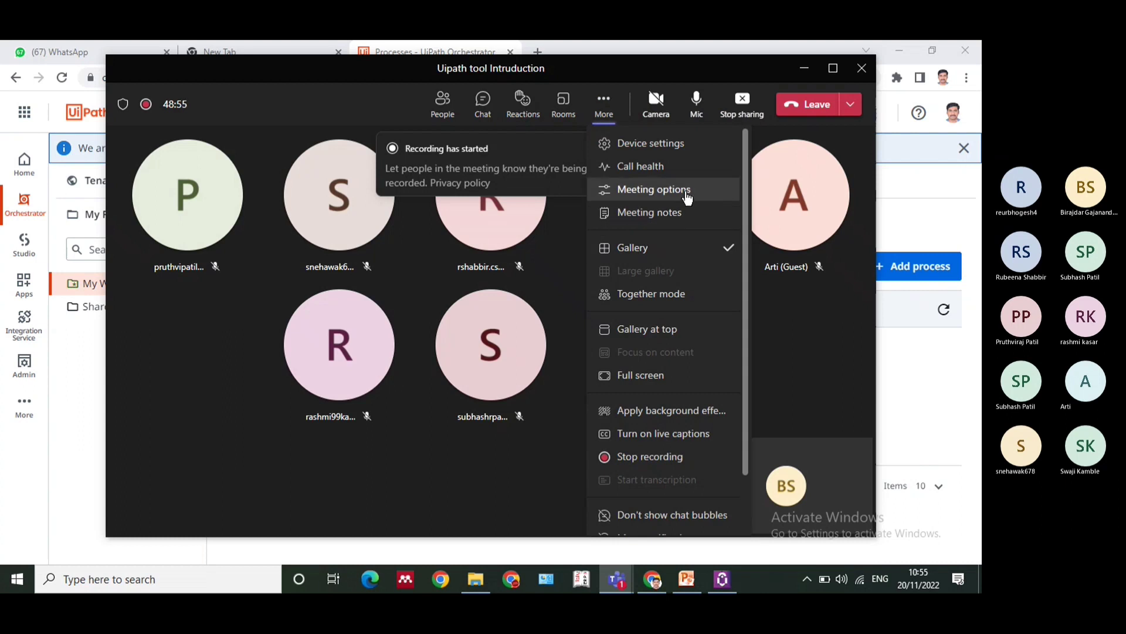
{"action": "left_click", "coordinate": [651, 143]}
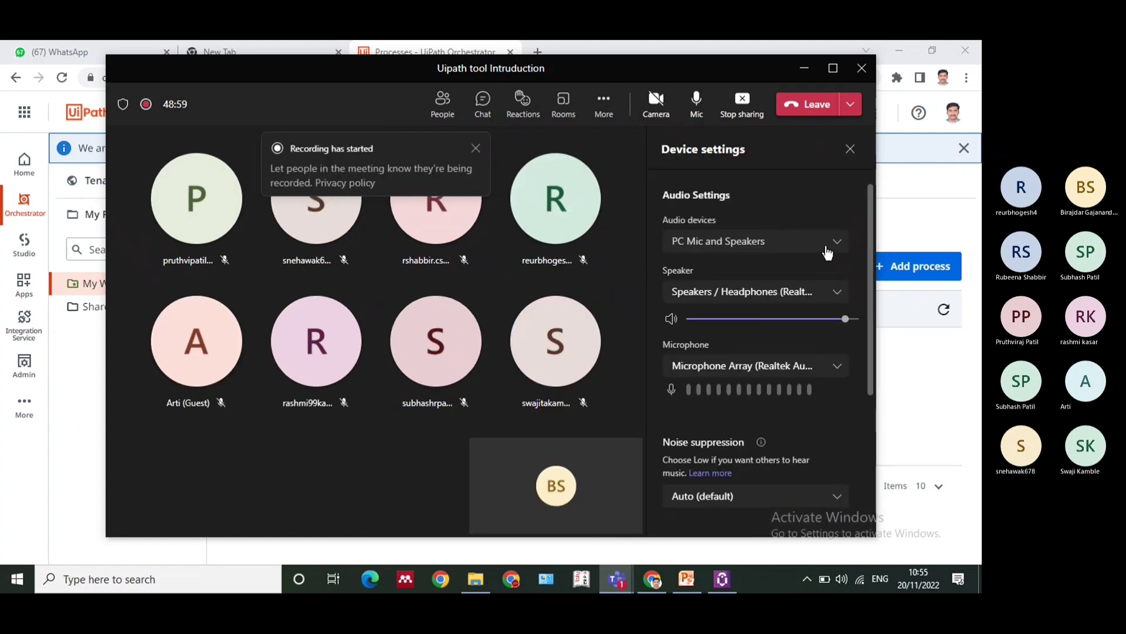
{"action": "left_click", "coordinate": [827, 254]}
{"action": "left_click", "coordinate": [829, 252]}
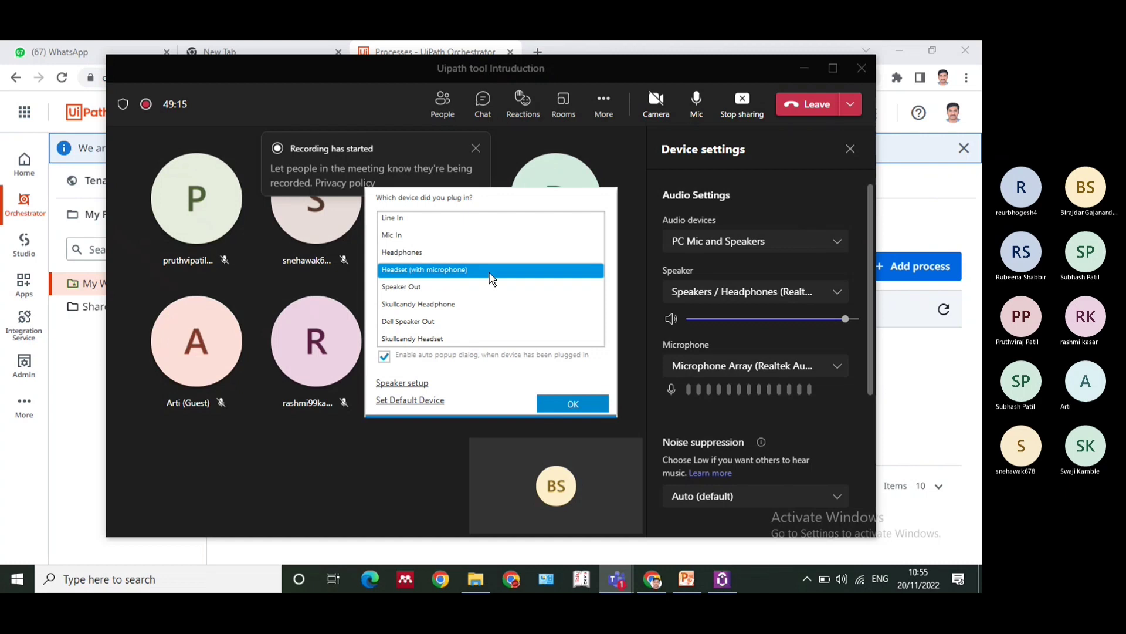
{"action": "left_click", "coordinate": [578, 407]}
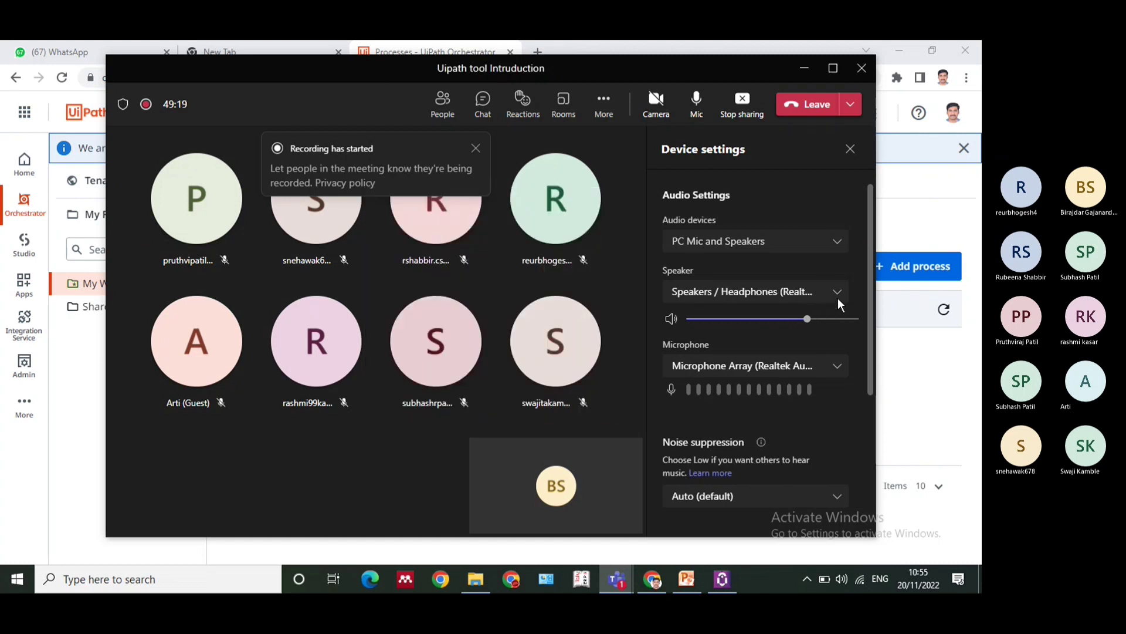
Try Jack Mic (Realtek Audio) as the meeting microphone with Speakers / Headphones (Realtek Audio) as the speaker
{"action": "left_click", "coordinate": [830, 364]}
{"action": "left_click", "coordinate": [758, 413]}
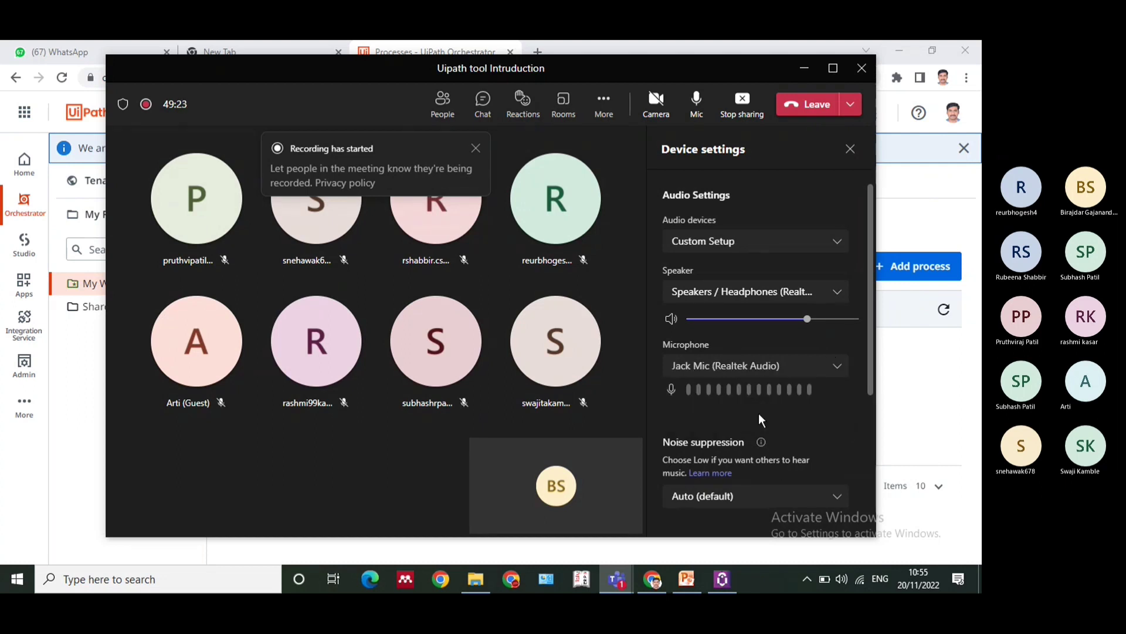
{"action": "left_click", "coordinate": [829, 236]}
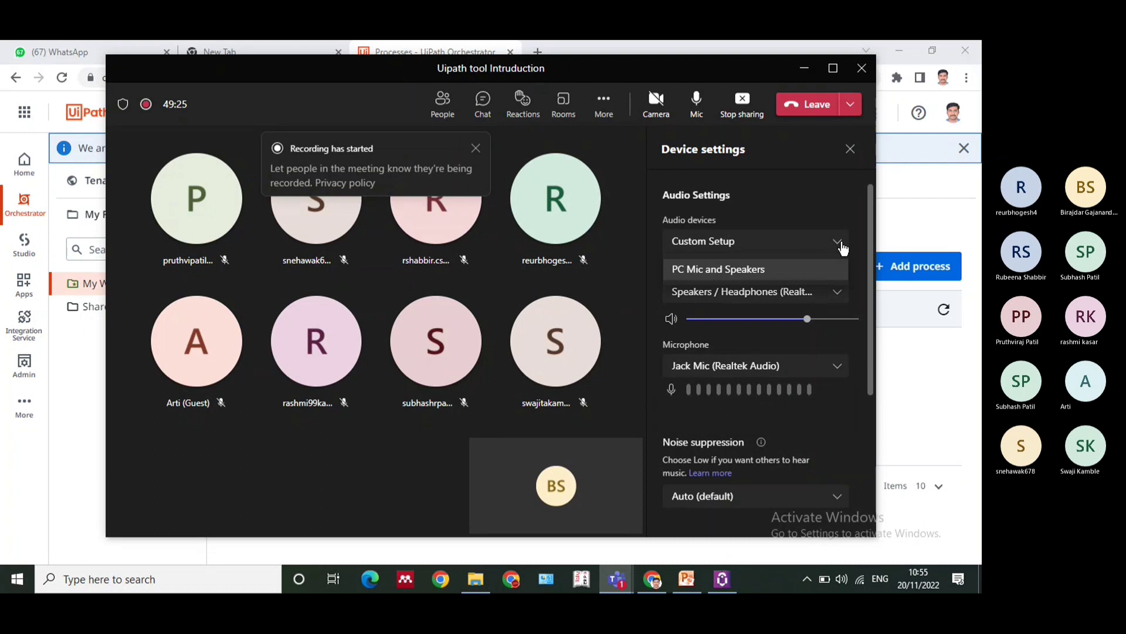
{"action": "left_click", "coordinate": [838, 298]}
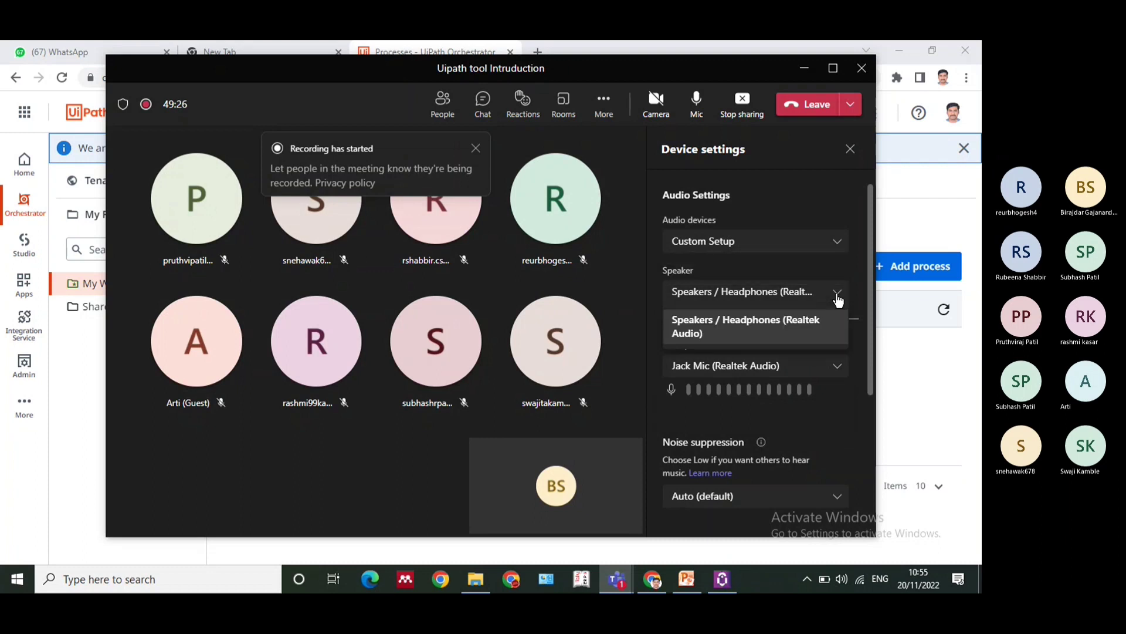
{"action": "left_click", "coordinate": [794, 319]}
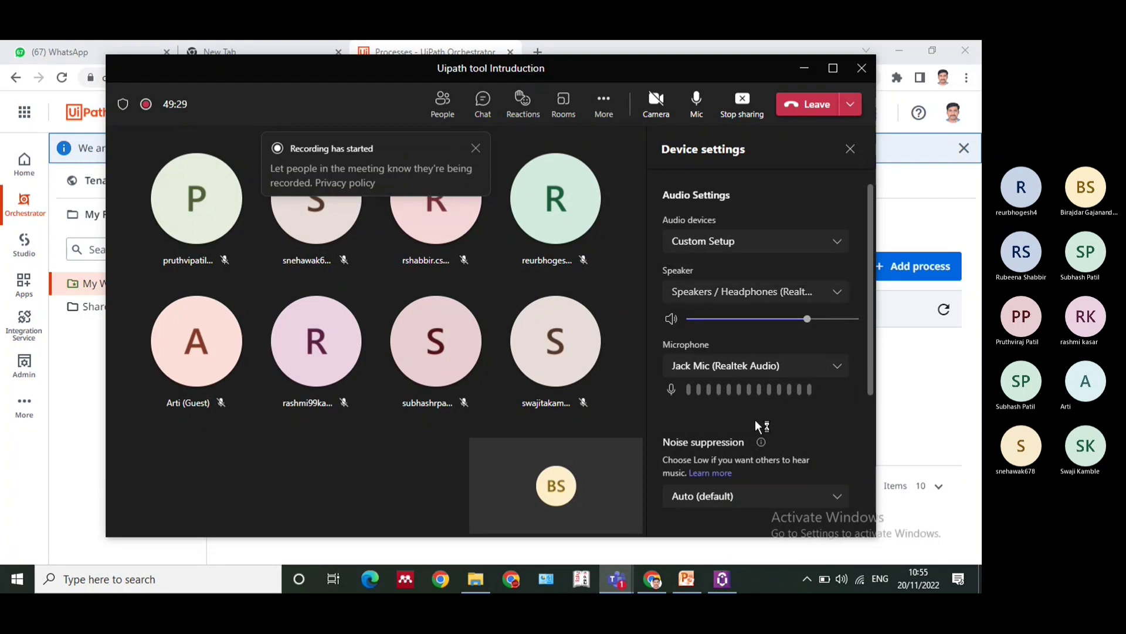
{"action": "left_click", "coordinate": [836, 369]}
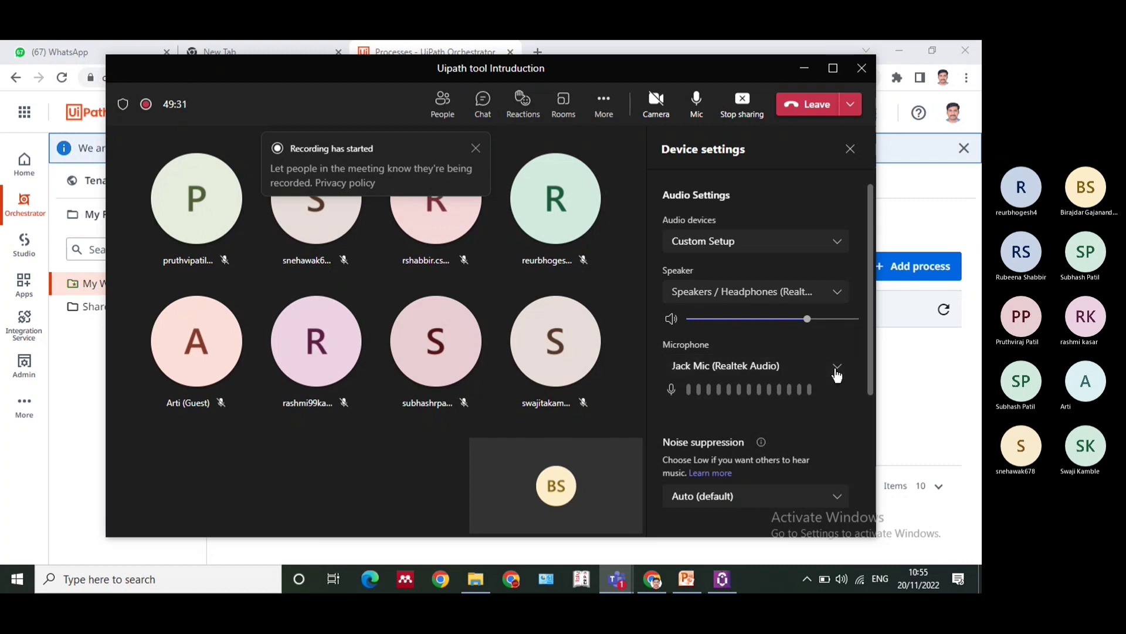
{"action": "left_click", "coordinate": [790, 392]}
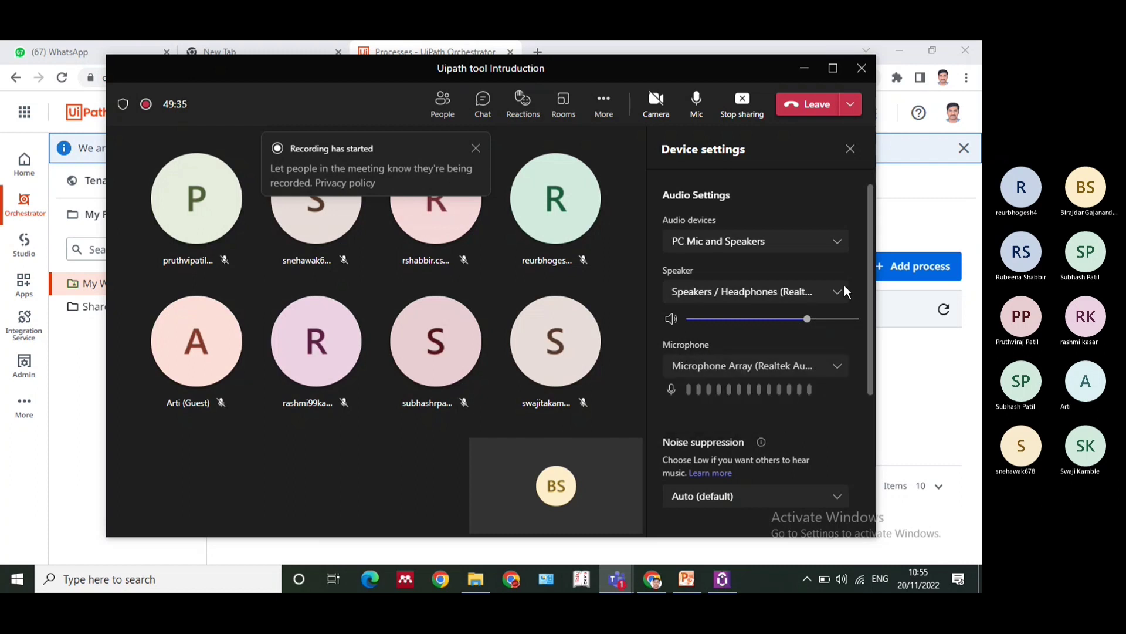
Select PC Mic and Speakers with the Realtek speakers for the meeting and confirm the plugged-in device as Headset (with microphone)
{"action": "left_click", "coordinate": [810, 242]}
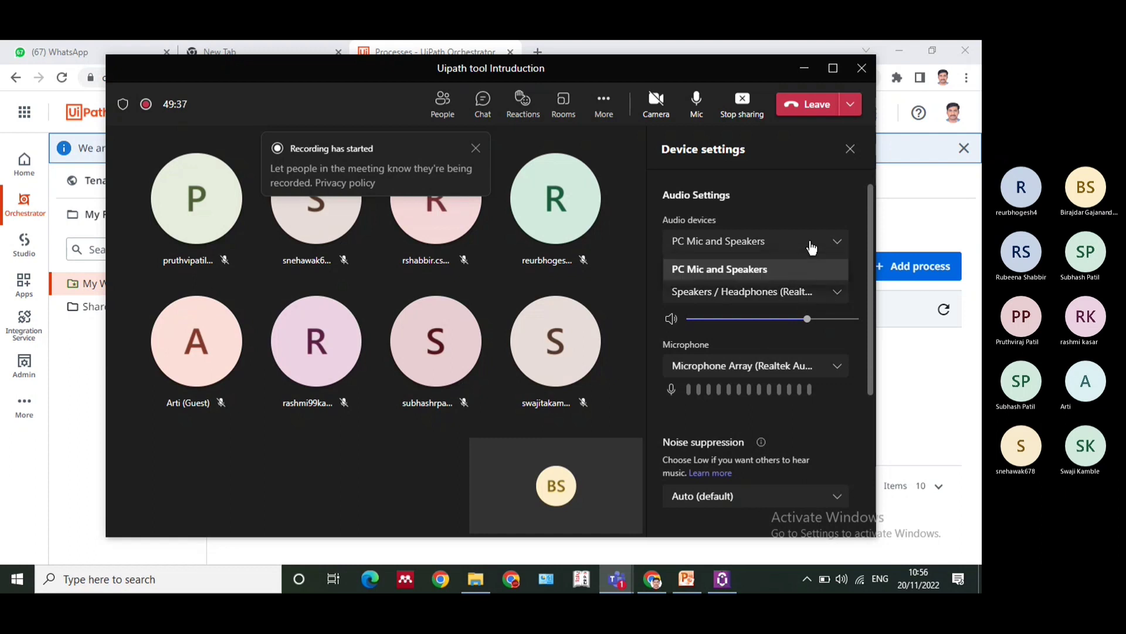
{"action": "left_click", "coordinate": [764, 270]}
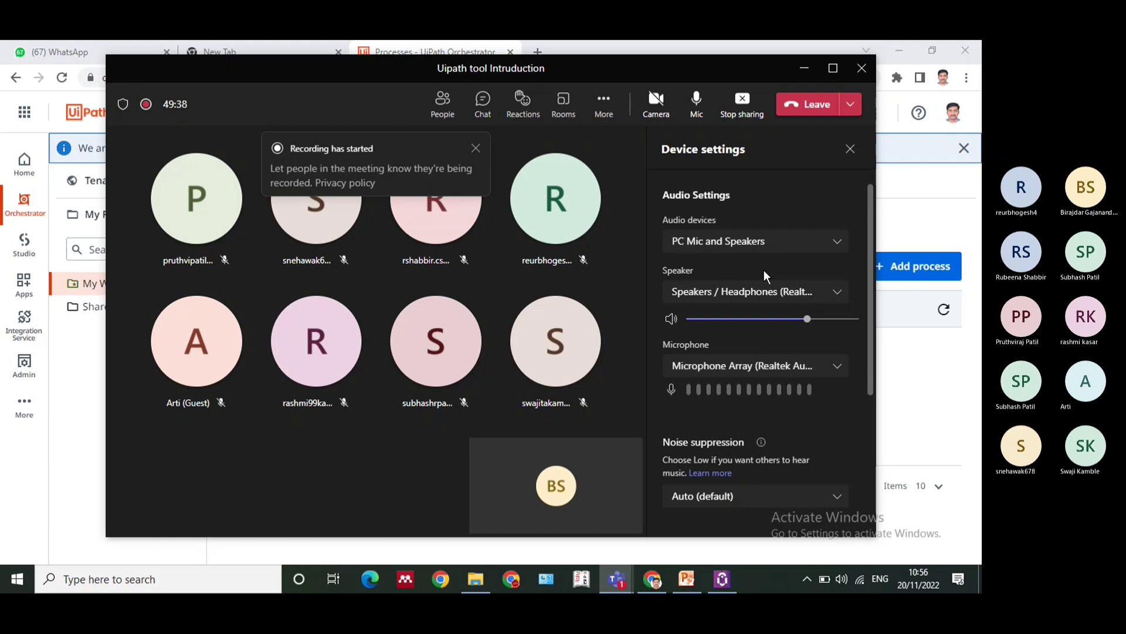
{"action": "left_click", "coordinate": [824, 302]}
{"action": "left_click", "coordinate": [763, 327]}
{"action": "left_click", "coordinate": [773, 363]}
{"action": "left_click", "coordinate": [742, 390]}
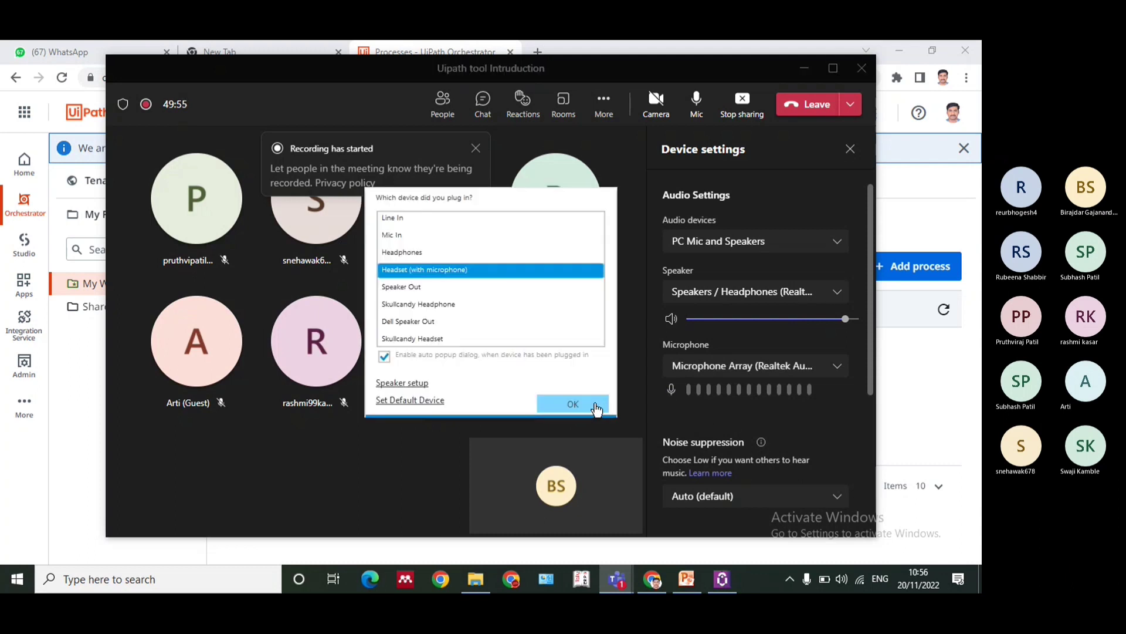
{"action": "left_click", "coordinate": [595, 407]}
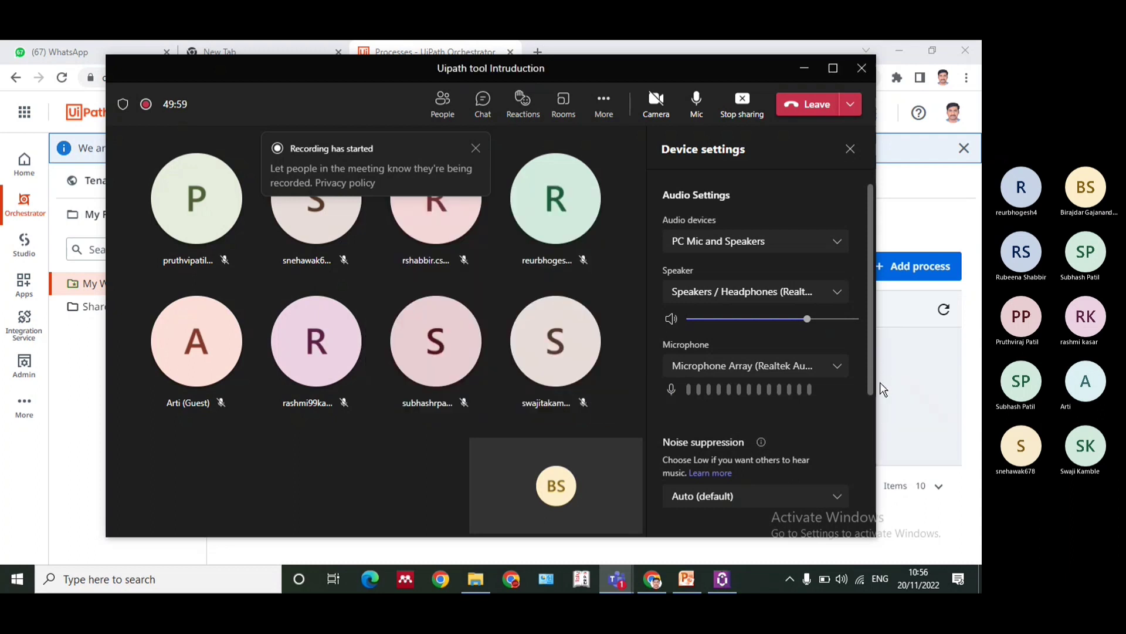
Set the system volume of Speakers / Headphones (Realtek Audio) to 81 and select Microphone Array (Realtek Audio) as the meeting microphone
{"action": "left_click", "coordinate": [838, 583]}
{"action": "left_click", "coordinate": [867, 544]}
{"action": "left_click_drag", "start_coordinate": [900, 543], "coordinate": [904, 543]}
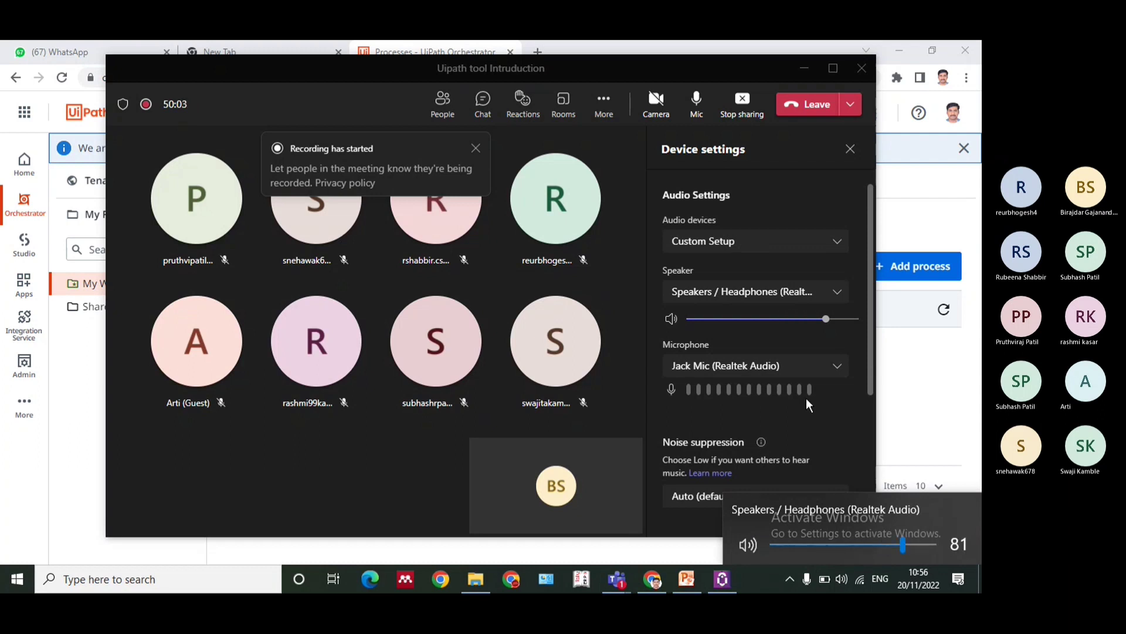
{"action": "left_click", "coordinate": [815, 366]}
{"action": "left_click", "coordinate": [788, 393]}
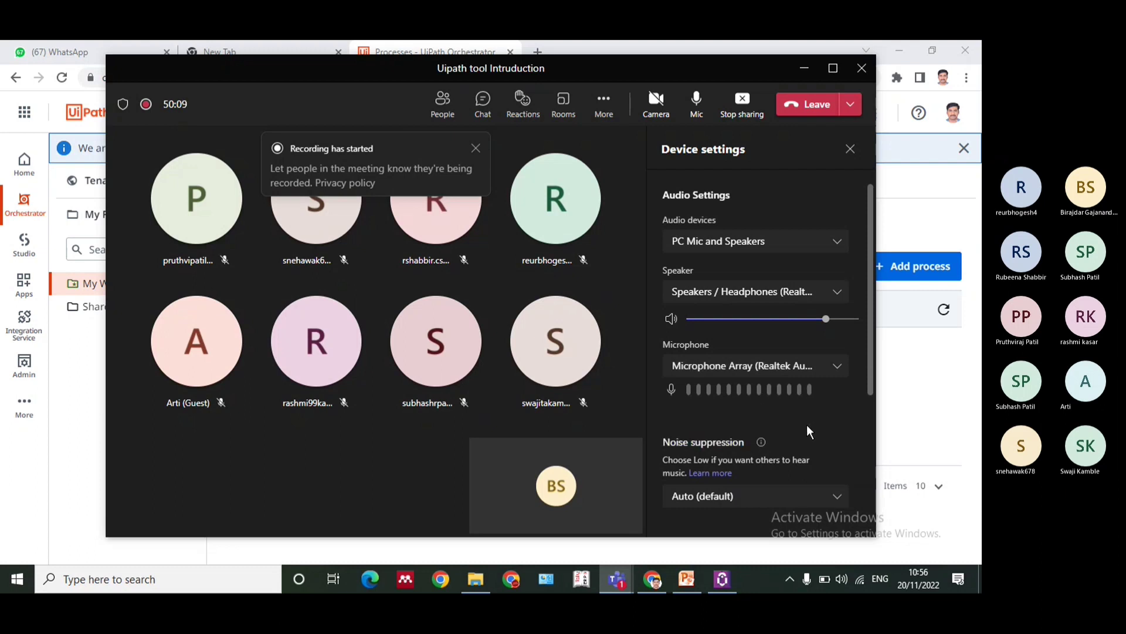
Try Jack Mic (Realtek Audio) as the meeting microphone again and look through the remaining noise and video settings
{"action": "left_click_drag", "start_coordinate": [868, 364], "coordinate": [883, 284]}
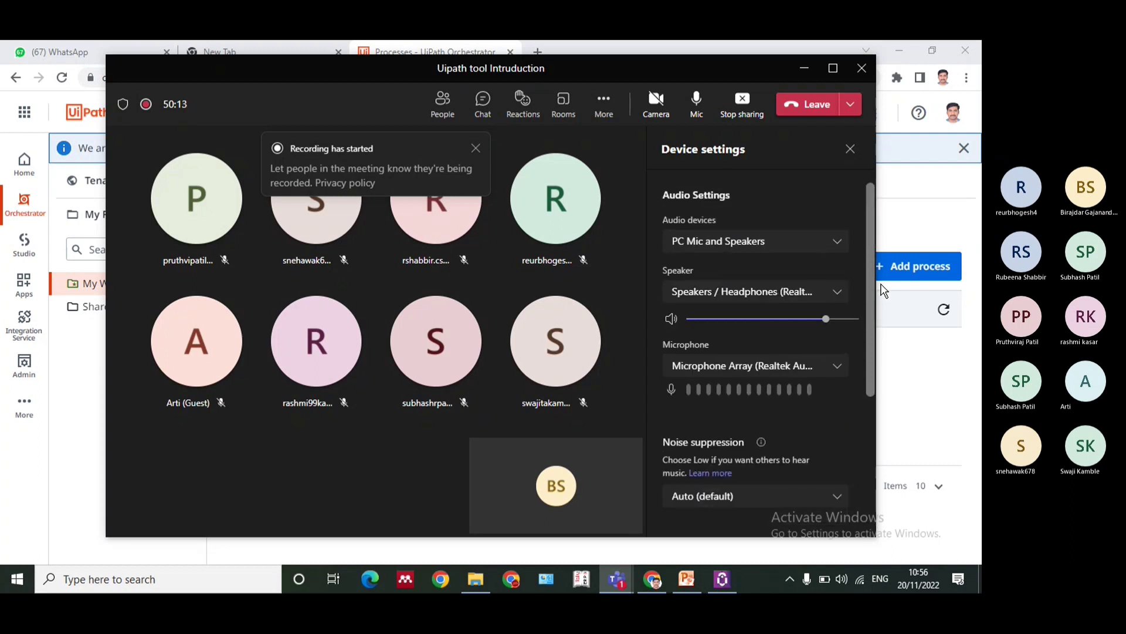
{"action": "left_click", "coordinate": [837, 369]}
{"action": "left_click", "coordinate": [773, 413]}
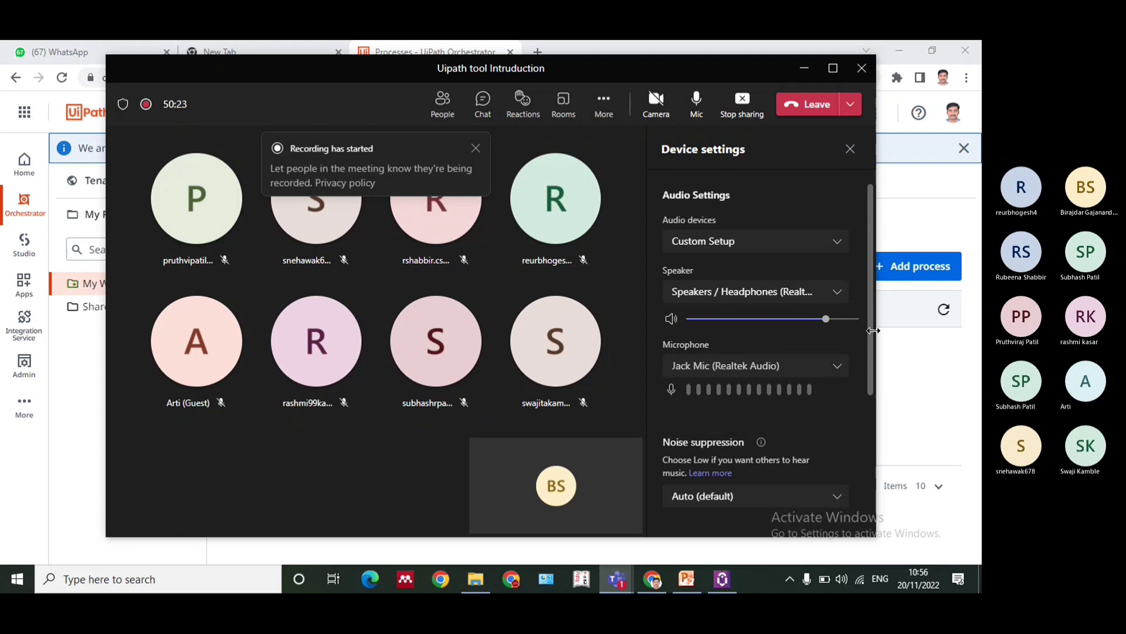
{"action": "left_click_drag", "start_coordinate": [871, 325], "coordinate": [858, 481]}
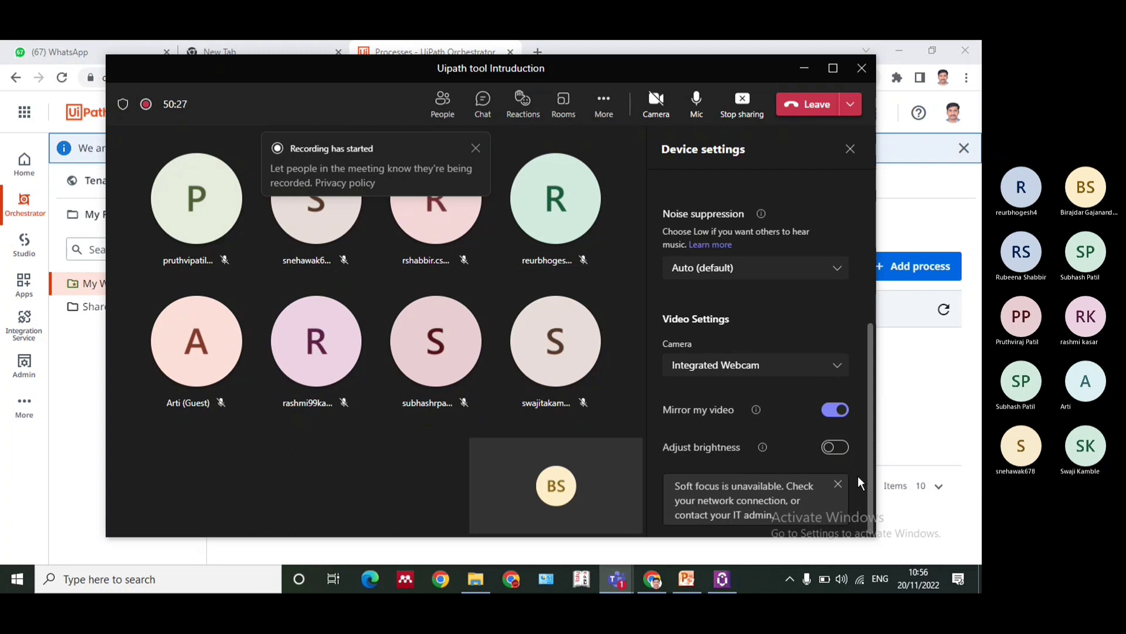
Switch the meeting's audio devices to PC Mic and Speakers and show the available microphones
{"action": "left_click_drag", "start_coordinate": [871, 424], "coordinate": [856, 227]}
{"action": "left_click", "coordinate": [827, 245]}
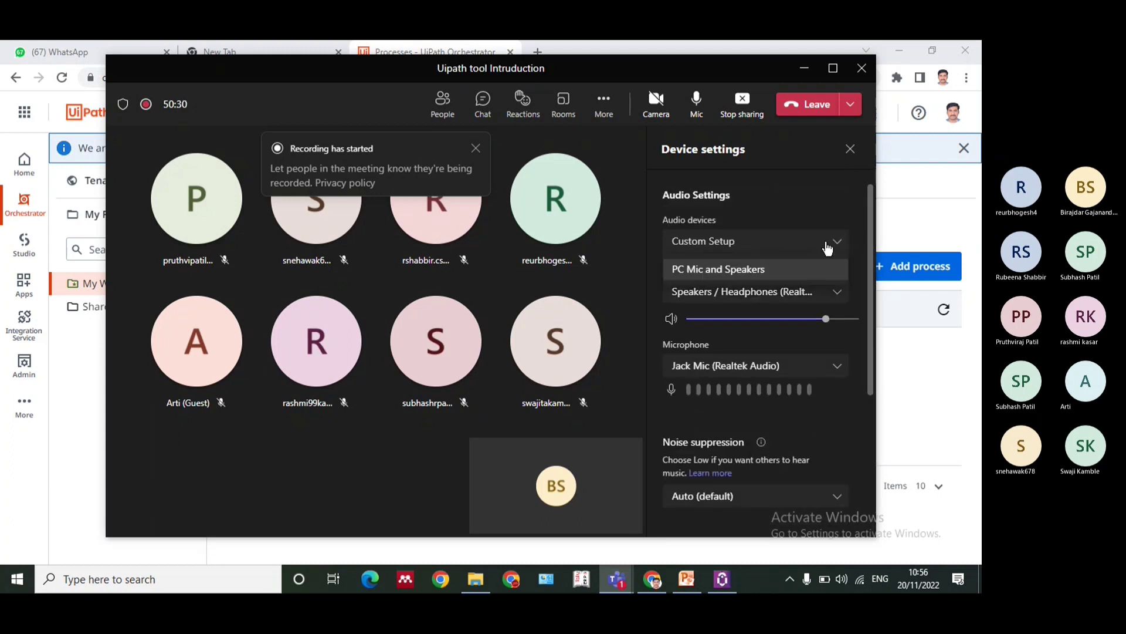
{"action": "left_click", "coordinate": [766, 267]}
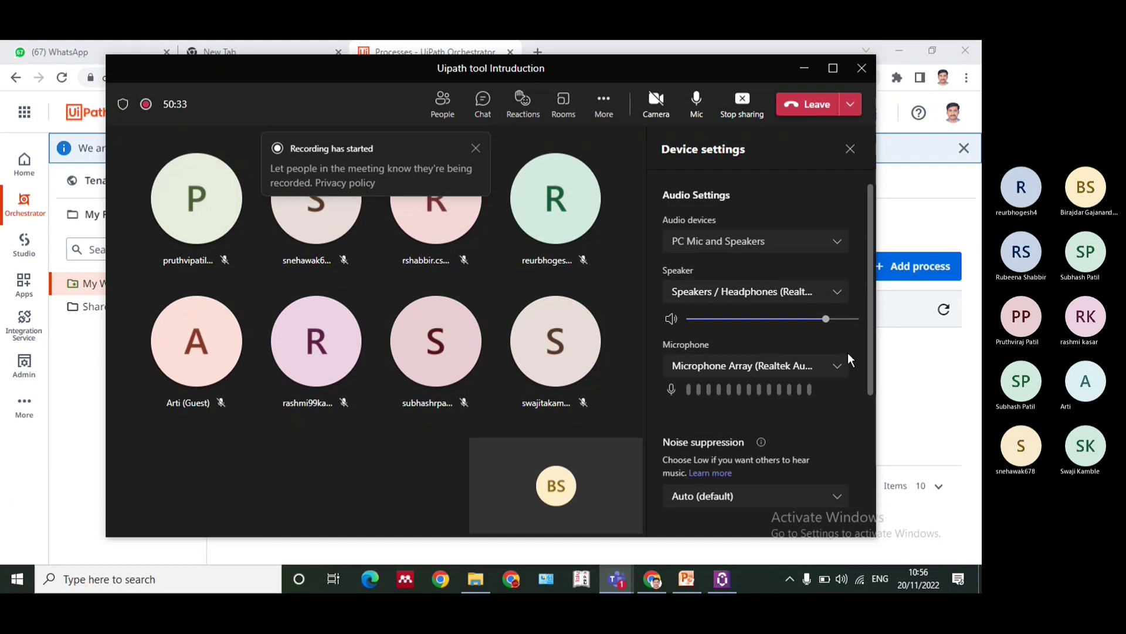
{"action": "left_click", "coordinate": [836, 368]}
Search Windows for "mic" and then for "audio" to find the microphone settings
{"action": "left_click", "coordinate": [124, 588]}
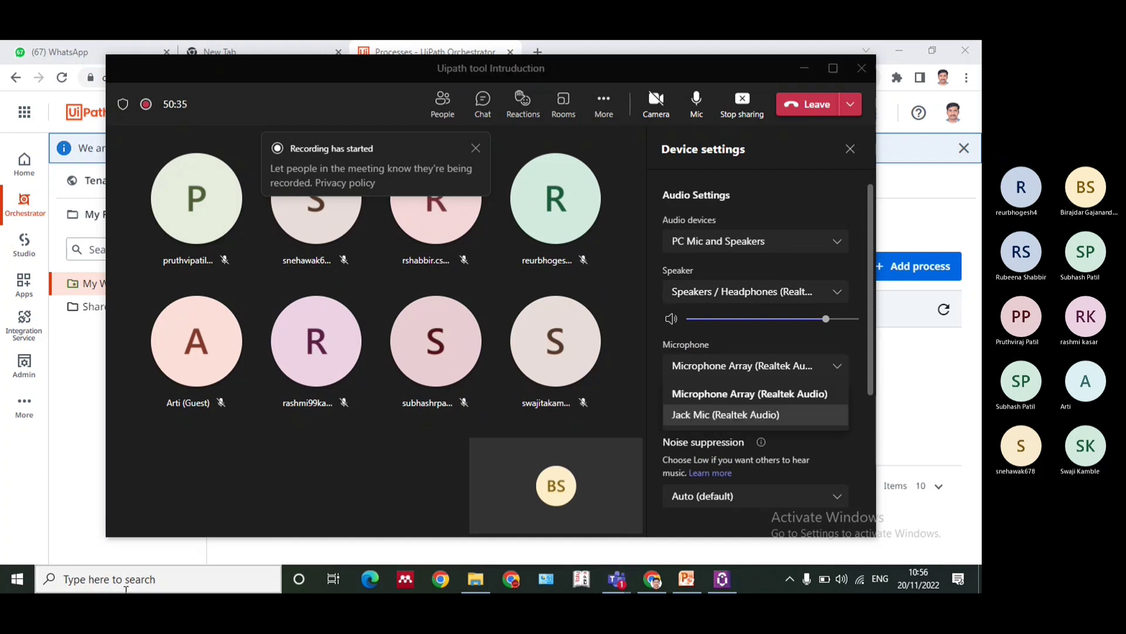
{"action": "type", "text": "mic"}
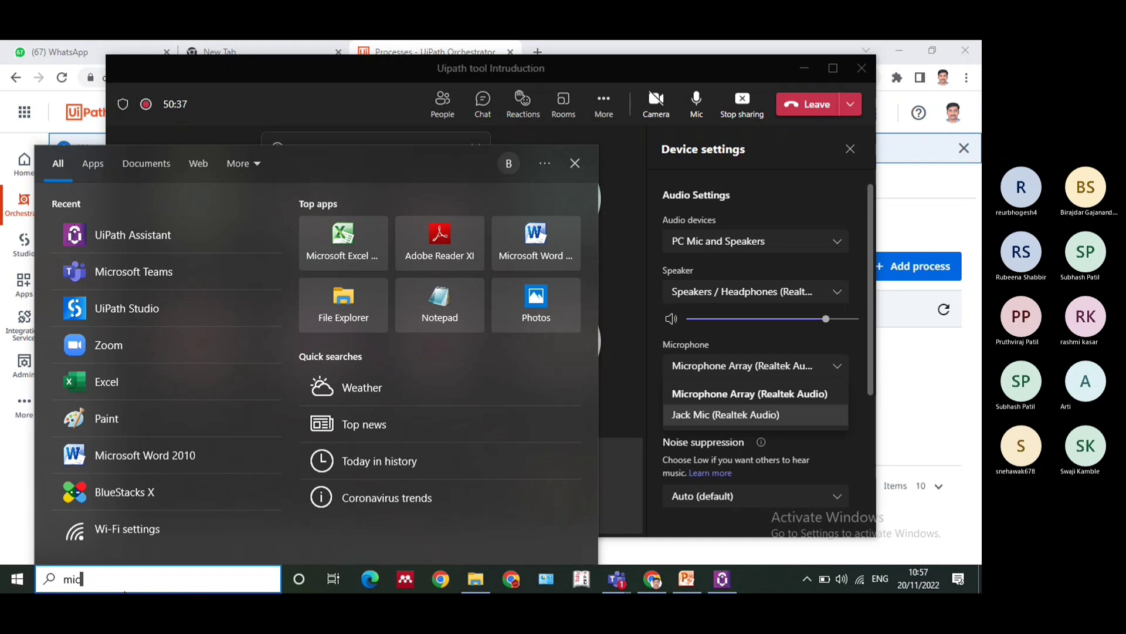
{"action": "key", "text": "BackSpace"}
{"action": "key", "text": "BackSpace"}
{"action": "key", "text": "BackSpace"}
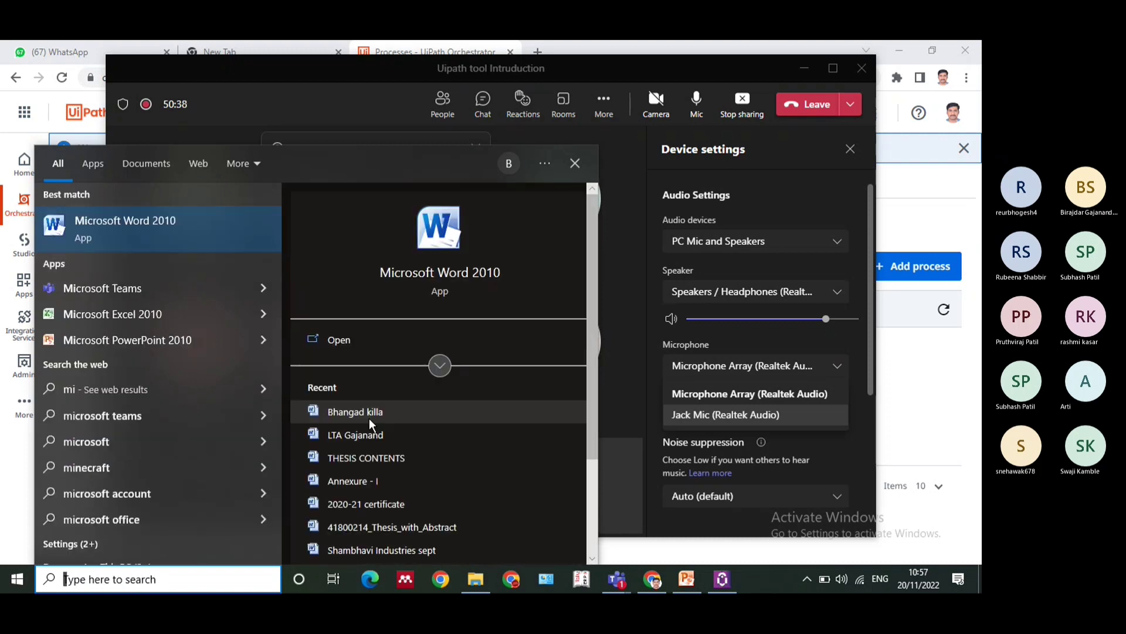
{"action": "type", "text": "audio"}
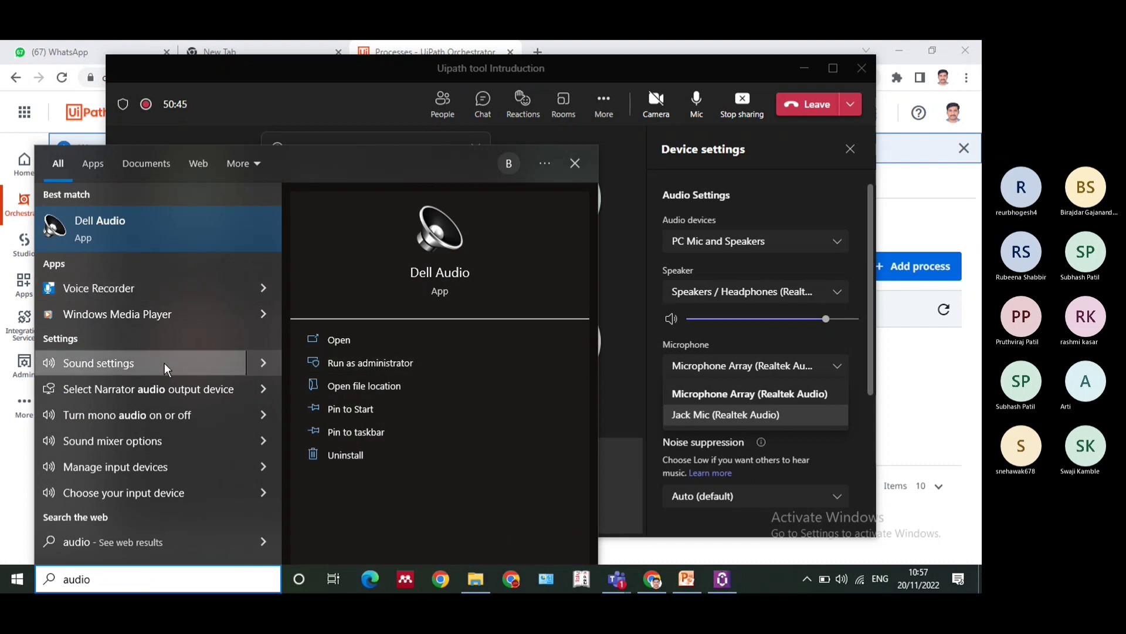
Search Windows for "micropho" and open the Microphone setup system settings
{"action": "key", "text": "BackSpace"}
{"action": "key", "text": "BackSpace"}
{"action": "key", "text": "BackSpace"}
{"action": "key", "text": "BackSpace"}
{"action": "key", "text": "BackSpace"}
{"action": "type", "text": "m"}
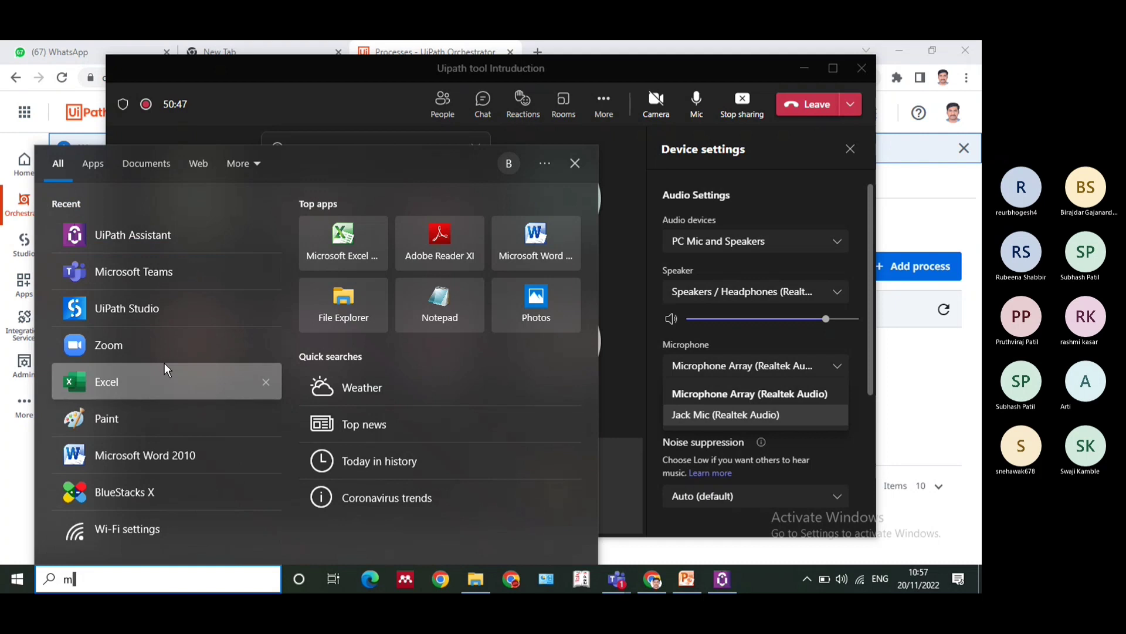
{"action": "type", "text": "icropho"}
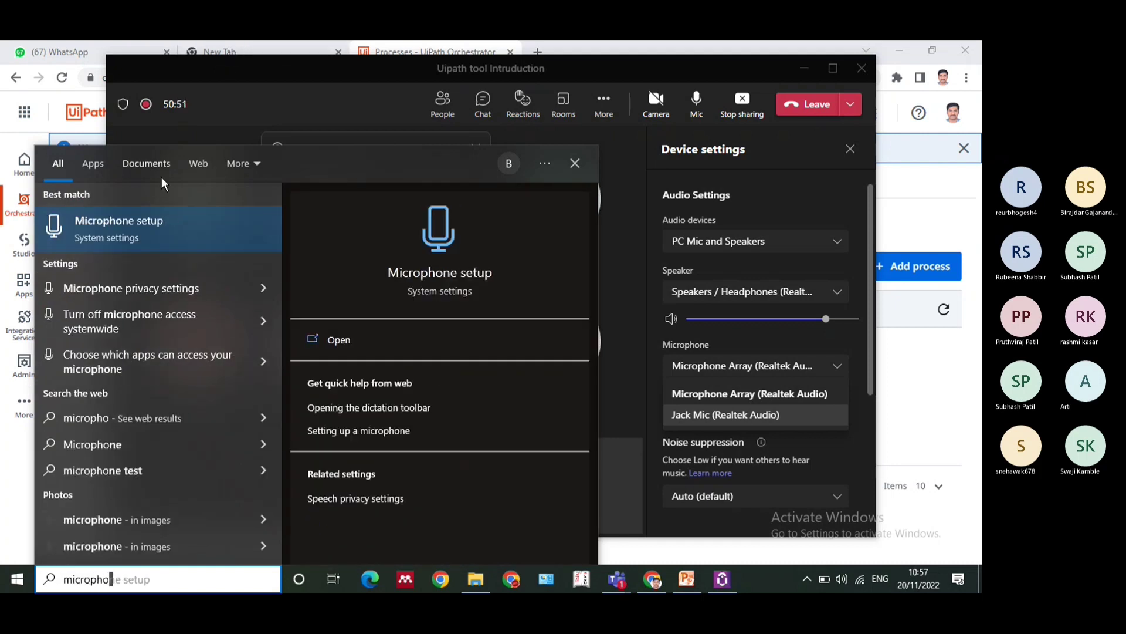
{"action": "left_click", "coordinate": [134, 223]}
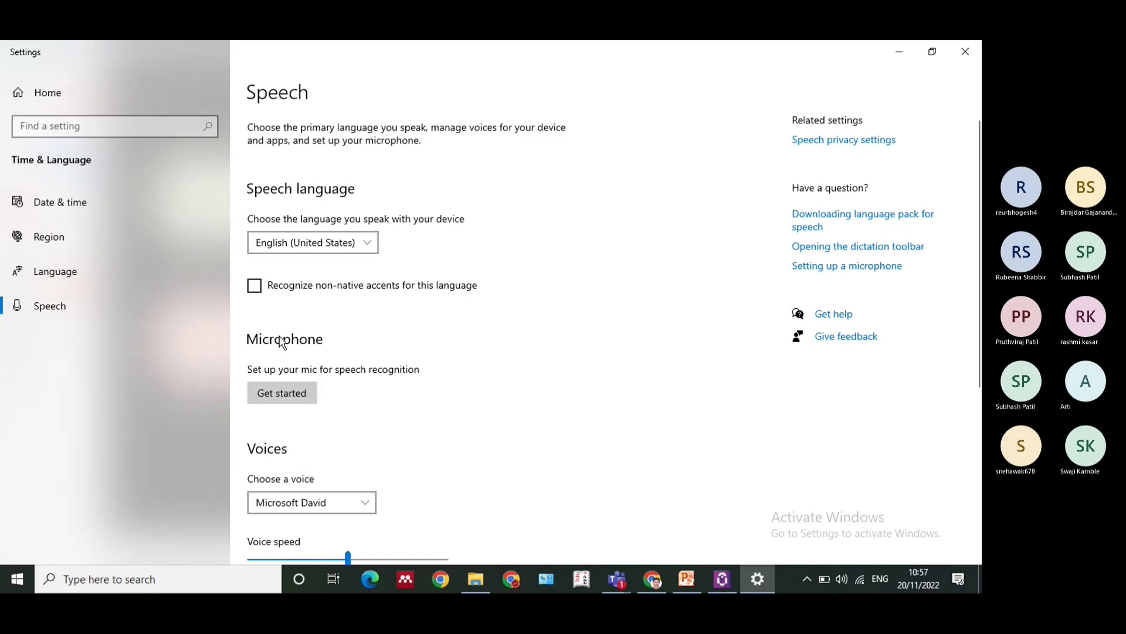
Check the speech language and voice choices in the Speech settings, keep Microsoft David, and close the settings
{"action": "left_click", "coordinate": [355, 238]}
{"action": "left_click", "coordinate": [356, 240]}
{"action": "left_click_drag", "start_coordinate": [979, 144], "coordinate": [978, 284]}
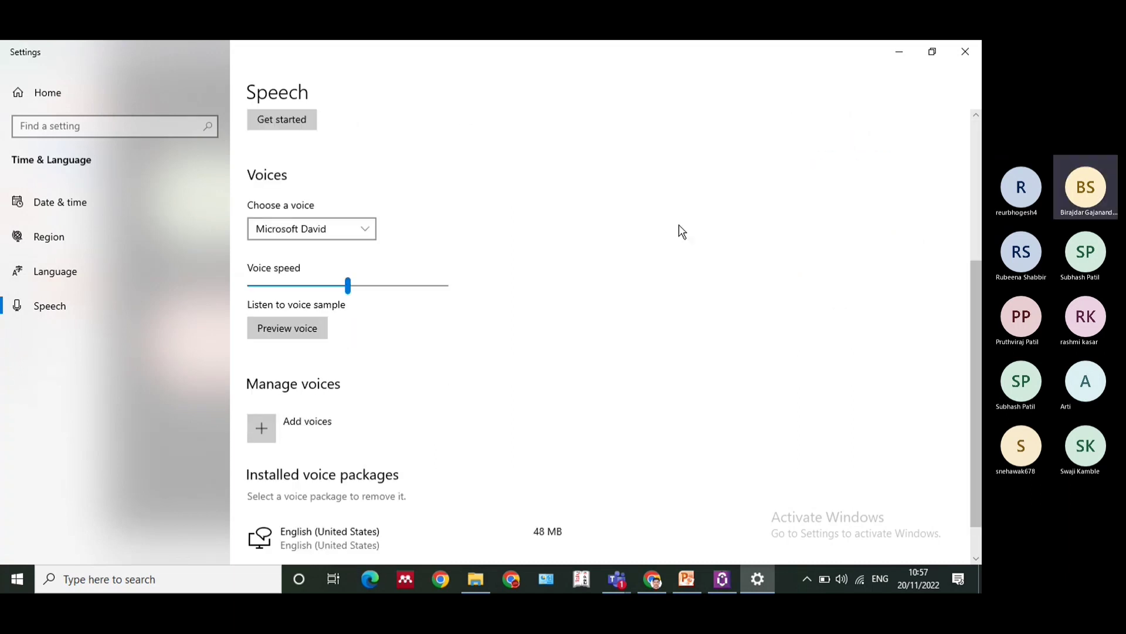
{"action": "left_click", "coordinate": [332, 227]}
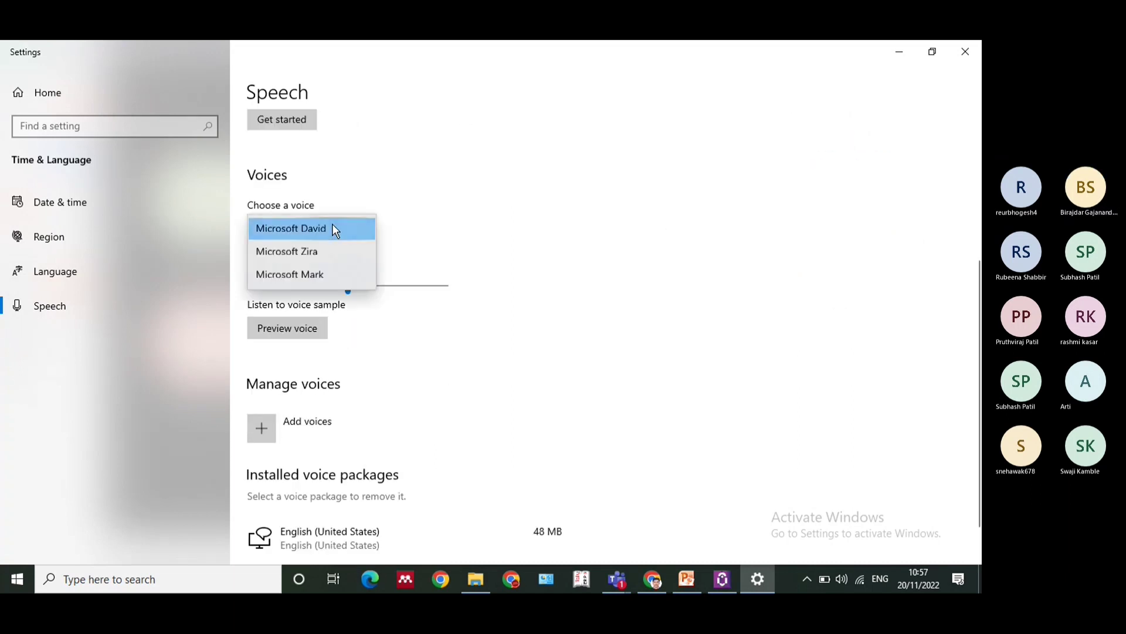
{"action": "left_click", "coordinate": [332, 224]}
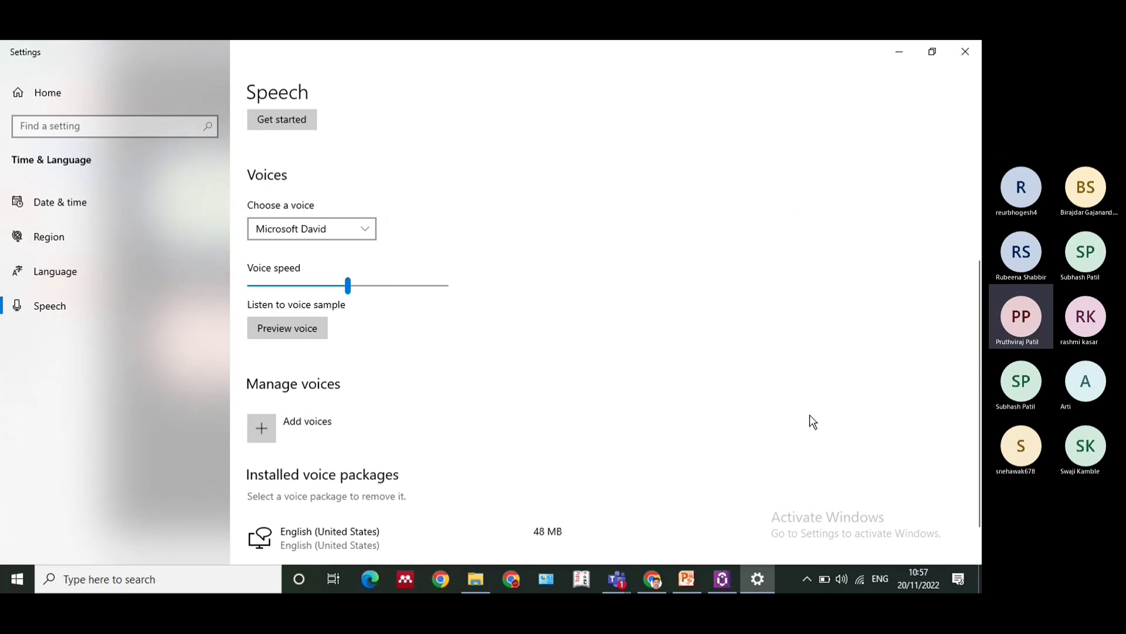
{"action": "left_click", "coordinate": [965, 52]}
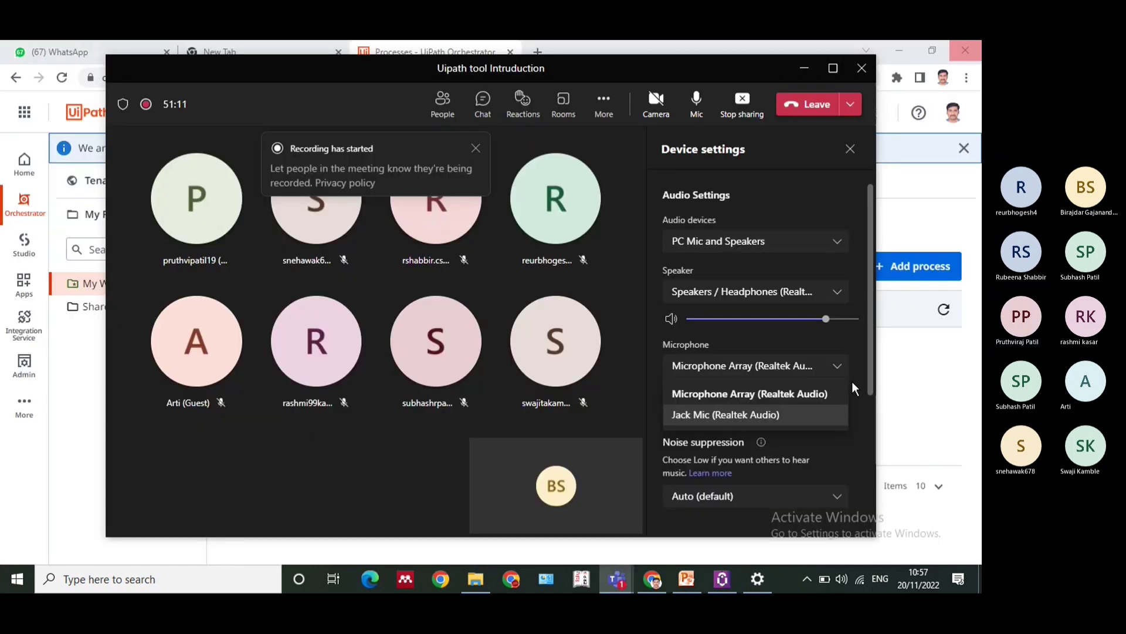
Reopen the meeting's device settings to recheck the audio devices, and stop sharing the screen
{"action": "scroll", "coordinate": [868, 300], "scroll_direction": "down", "scroll_amount": 3}
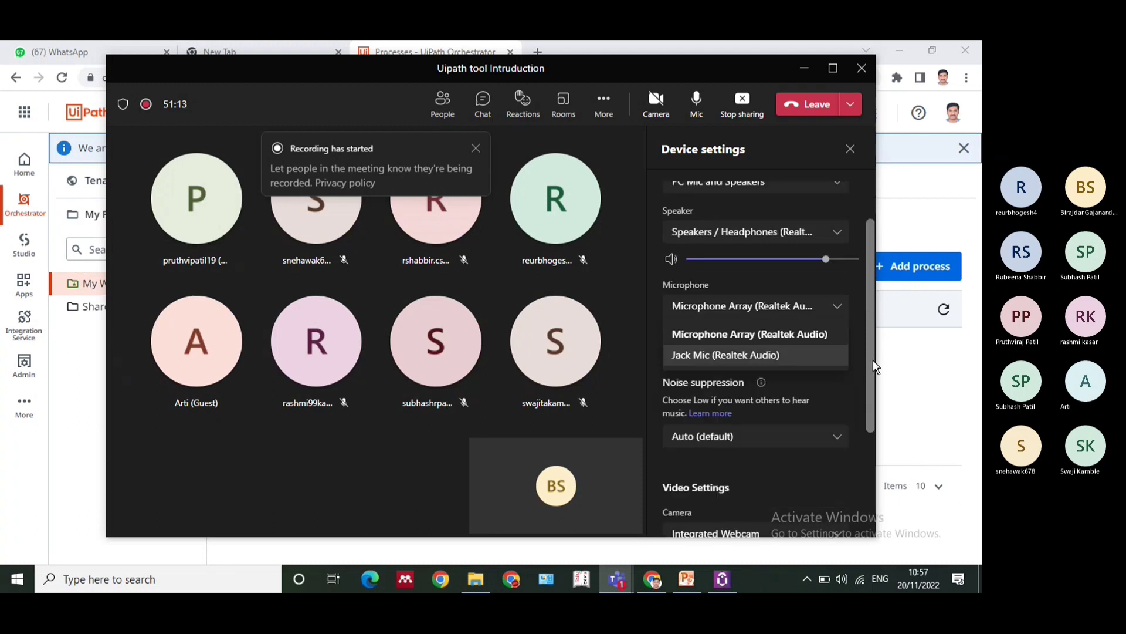
{"action": "left_click", "coordinate": [850, 149]}
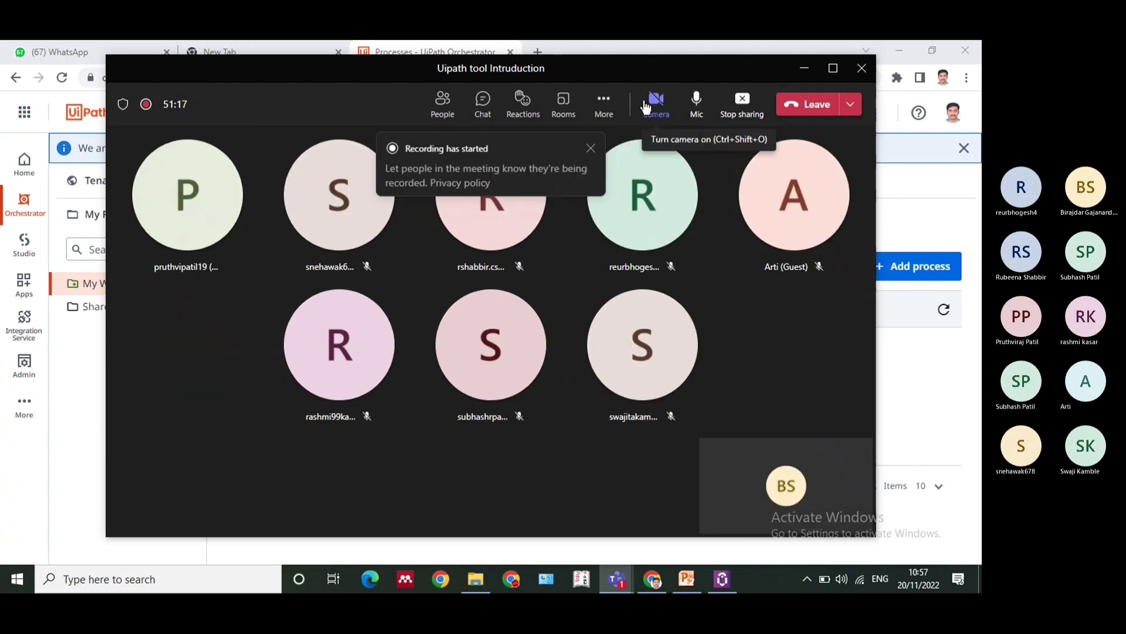
{"action": "left_click", "coordinate": [603, 101]}
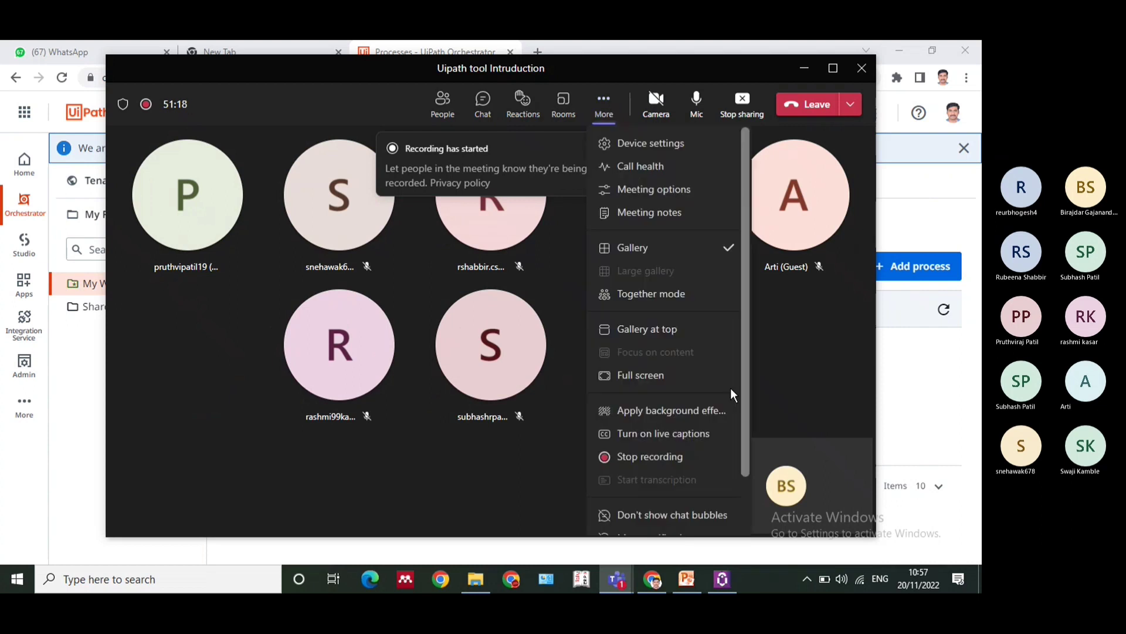
{"action": "left_click", "coordinate": [668, 145]}
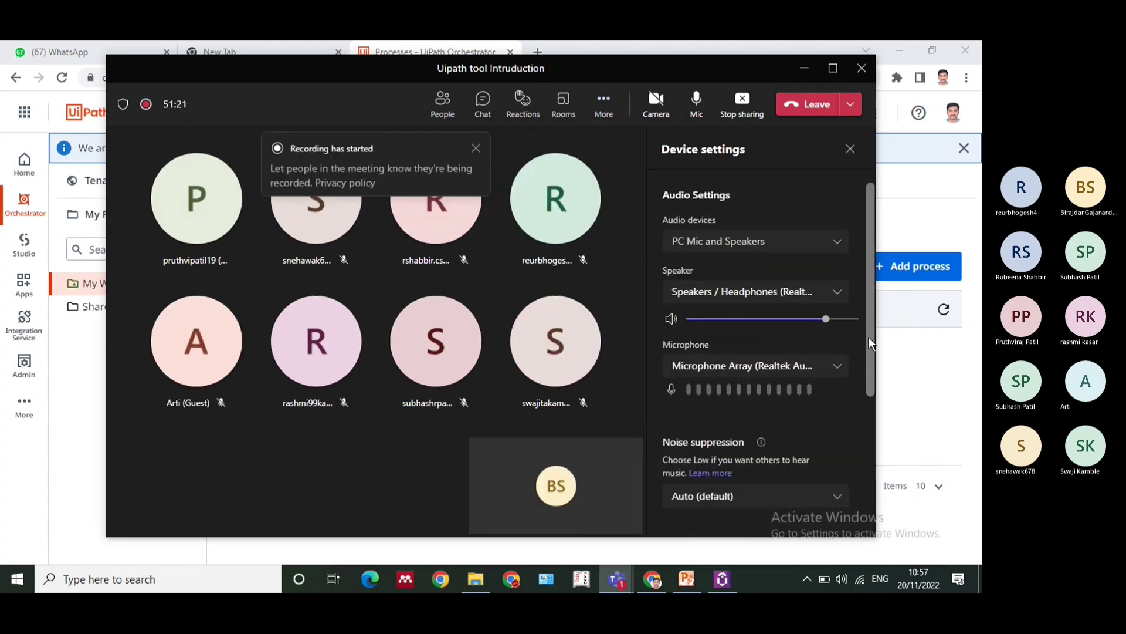
{"action": "left_click_drag", "start_coordinate": [870, 324], "coordinate": [871, 334]}
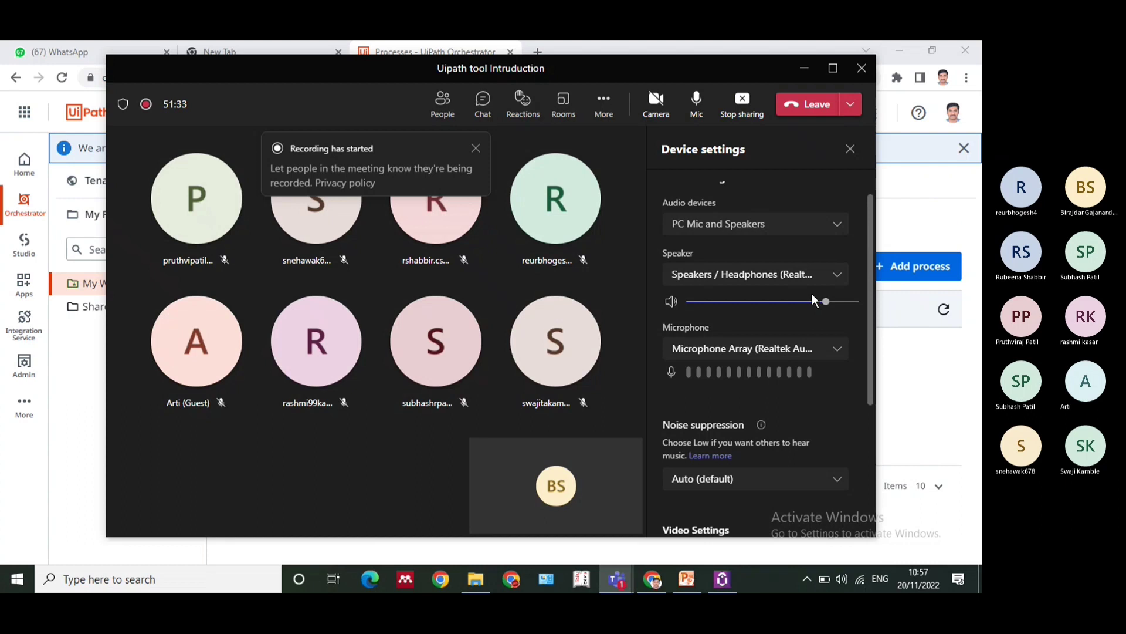
{"action": "left_click", "coordinate": [744, 121]}
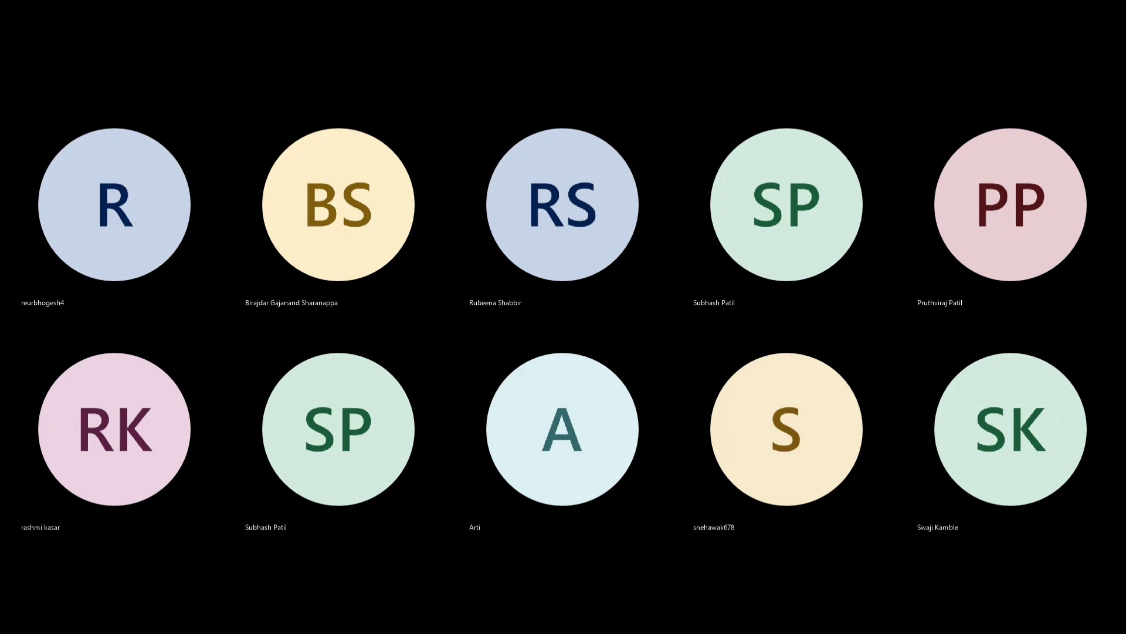
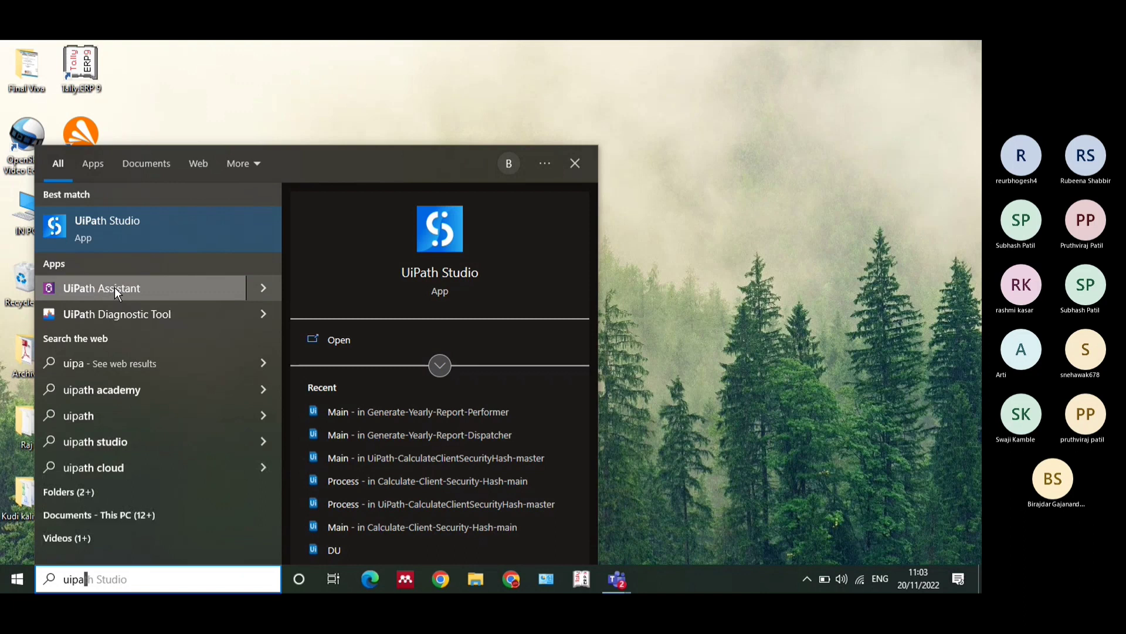
Search Windows for "ui" to show the installed UiPath apps, close the search, and refresh the desktop
{"action": "left_click", "coordinate": [773, 301]}
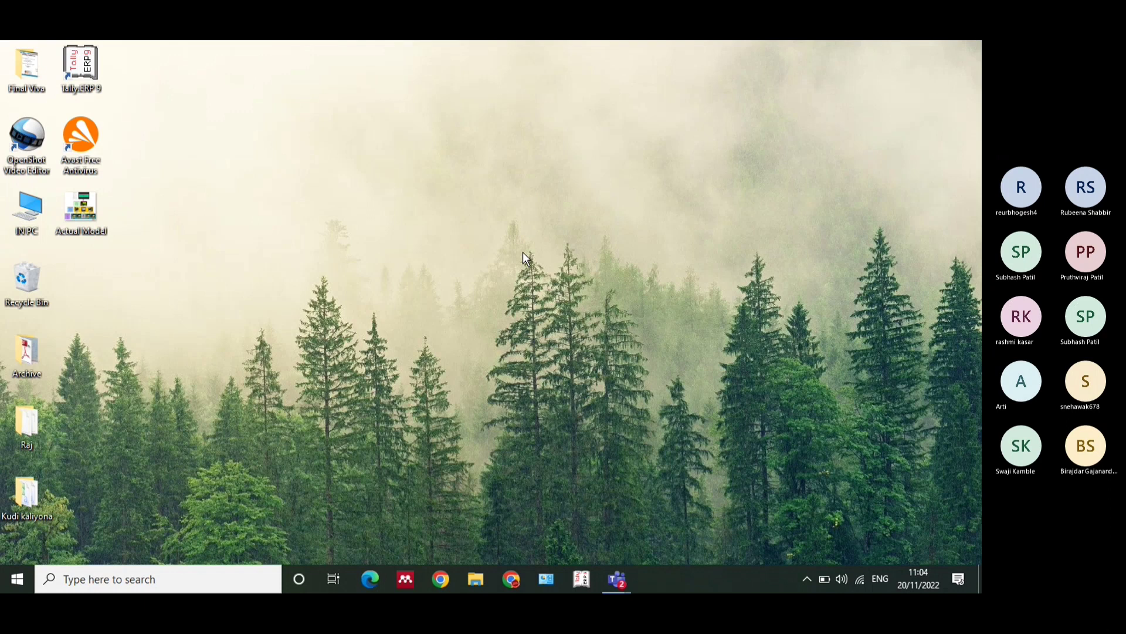
{"action": "left_click", "coordinate": [159, 578]}
{"action": "type", "text": "ui"}
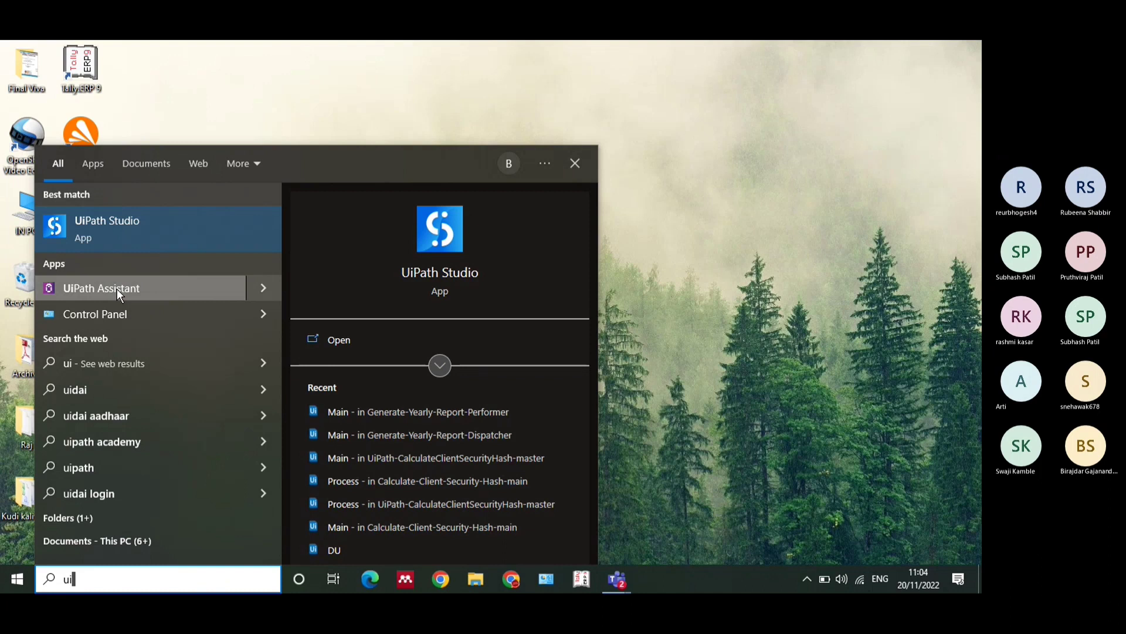
{"action": "left_click", "coordinate": [808, 309]}
{"action": "right_click", "coordinate": [420, 157]}
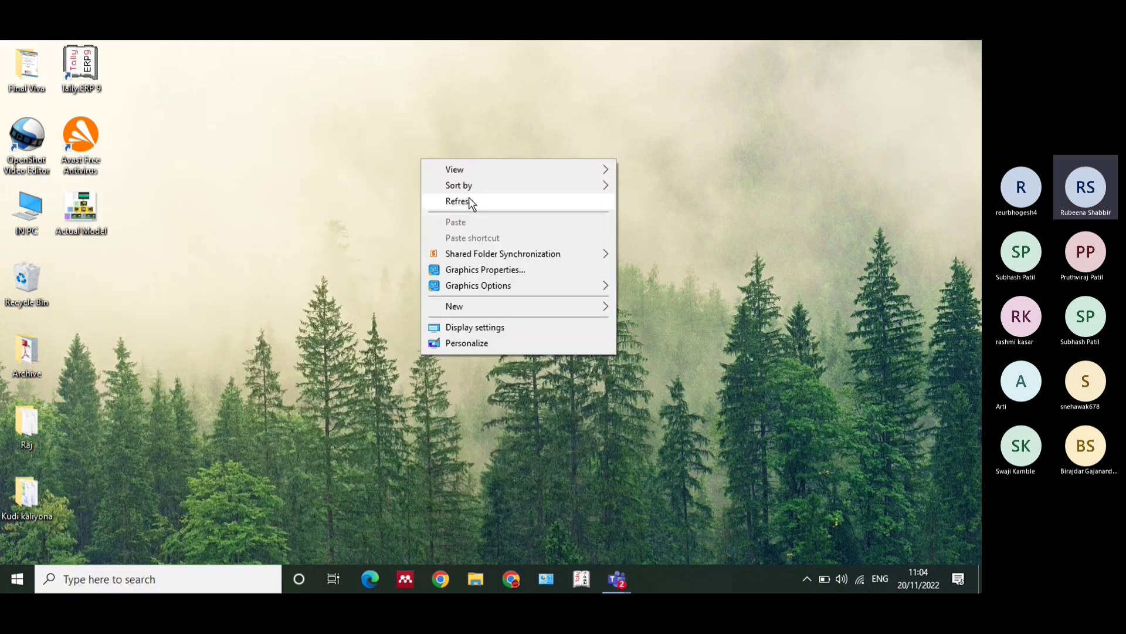
{"action": "left_click", "coordinate": [470, 202]}
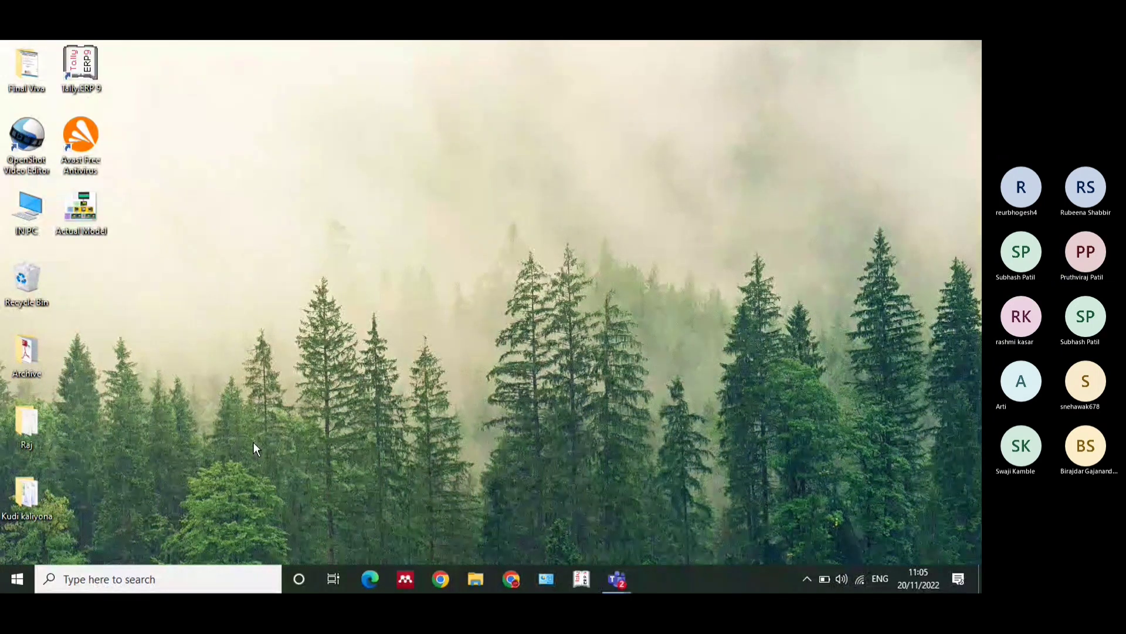
Launch UiPath Studio from the recent Windows searches, and check the Teams meeting window while it loads
{"action": "left_click", "coordinate": [149, 588]}
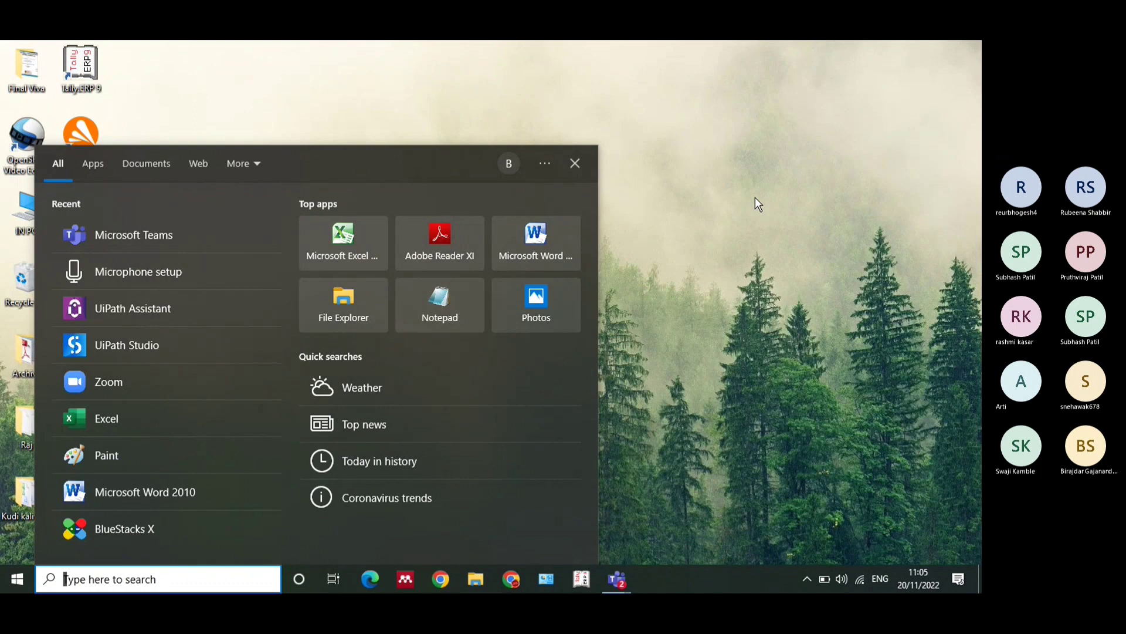
{"action": "left_click", "coordinate": [212, 354]}
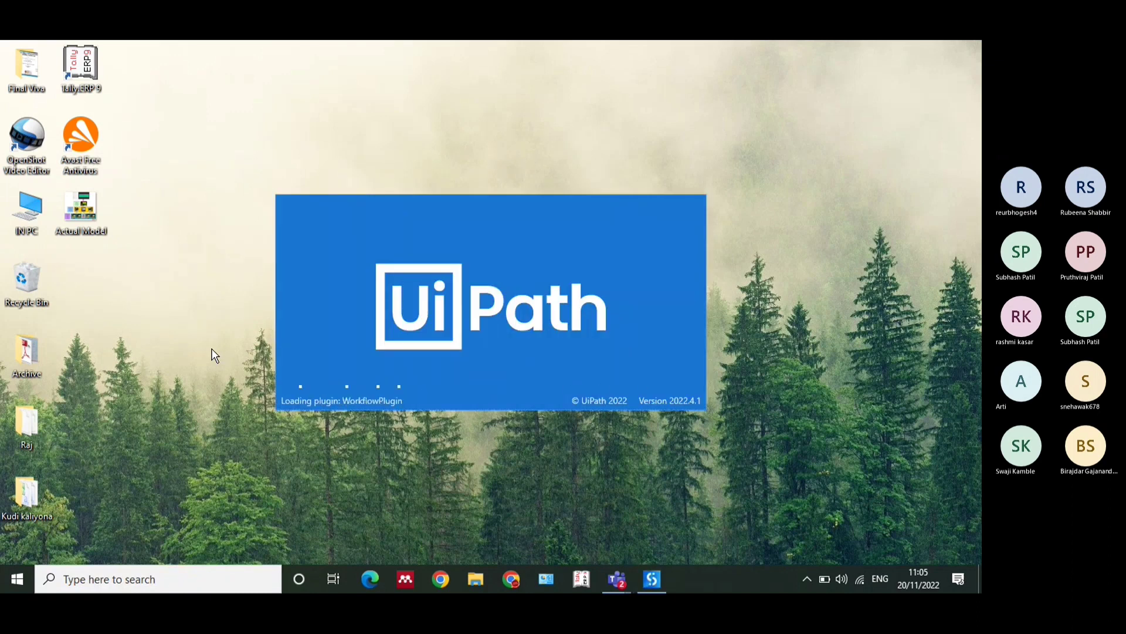
{"action": "mouse_move", "coordinate": [624, 566]}
{"action": "left_click", "coordinate": [666, 508]}
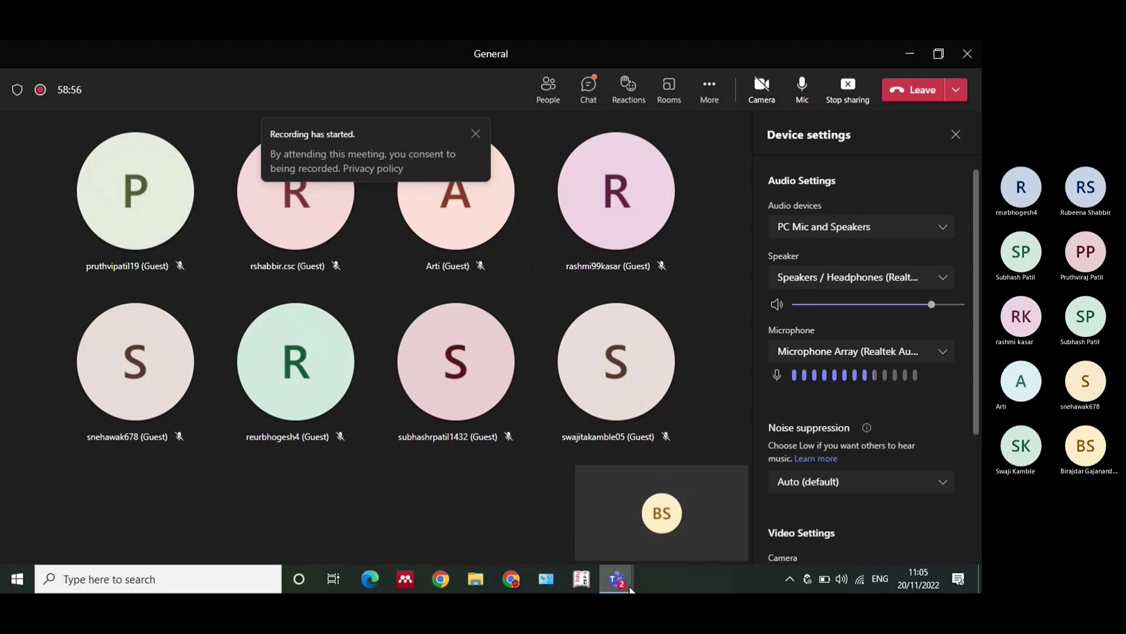
{"action": "mouse_move", "coordinate": [606, 575]}
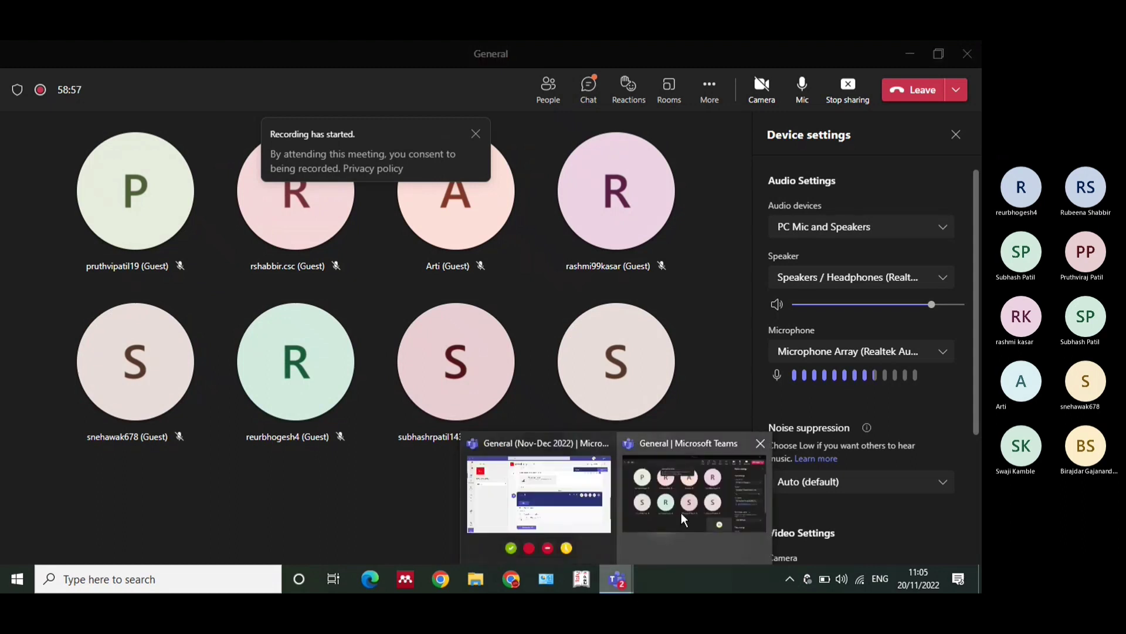
{"action": "left_click", "coordinate": [911, 59]}
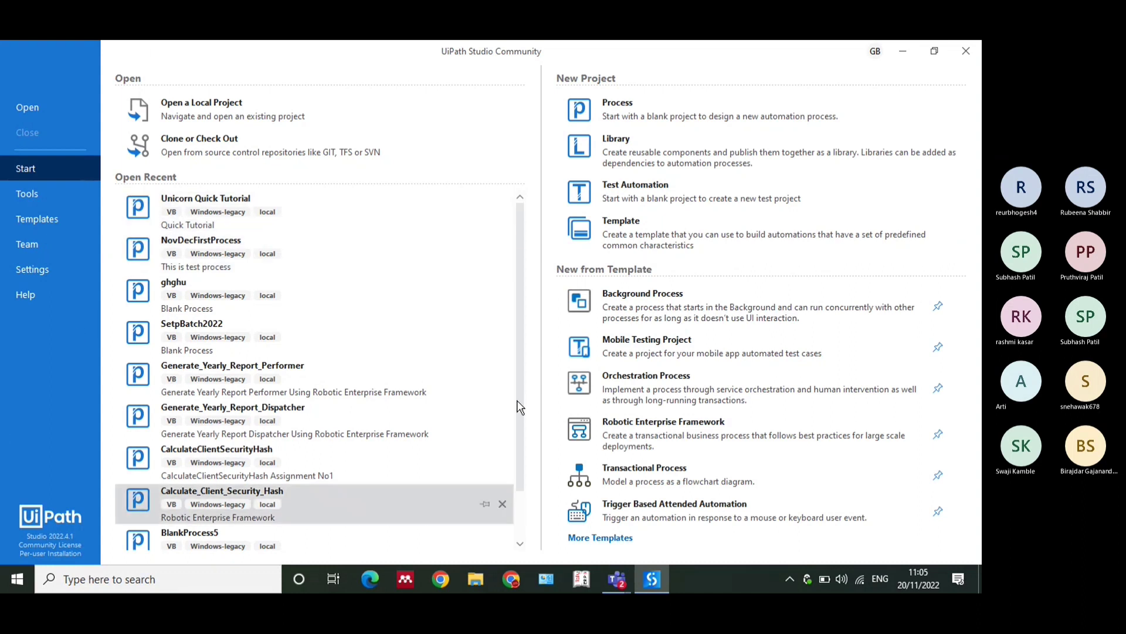
Look through the recent projects in UiPath Studio and show the file dialog for opening a project, cancelling it each time
{"action": "scroll", "coordinate": [518, 405], "scroll_direction": "down", "scroll_amount": 1}
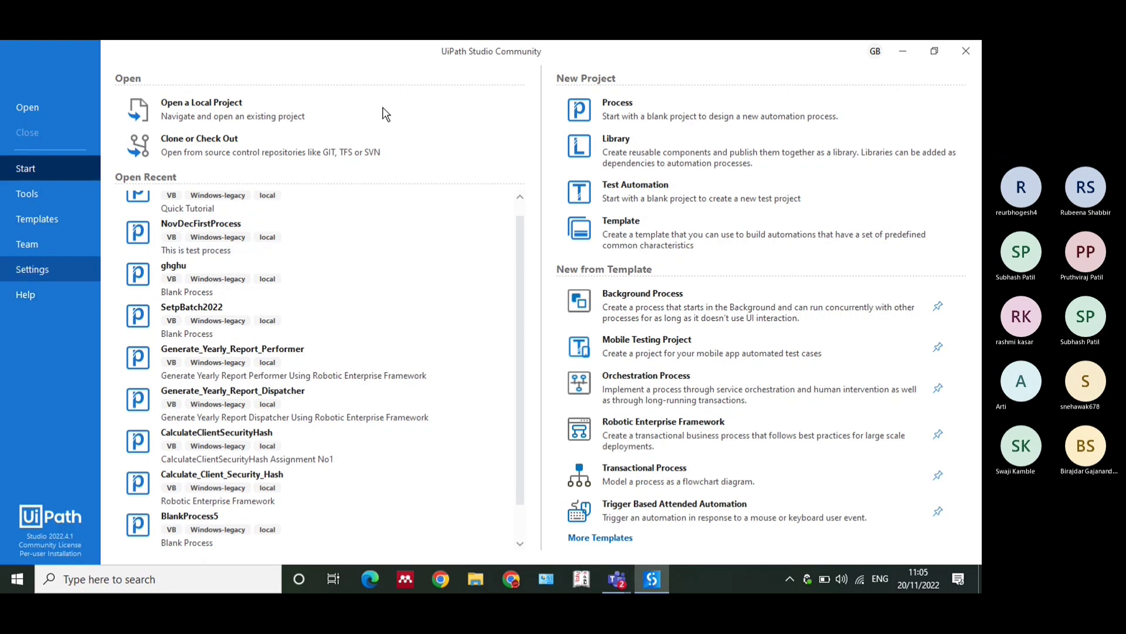
{"action": "scroll", "coordinate": [352, 235], "scroll_direction": "up", "scroll_amount": 1}
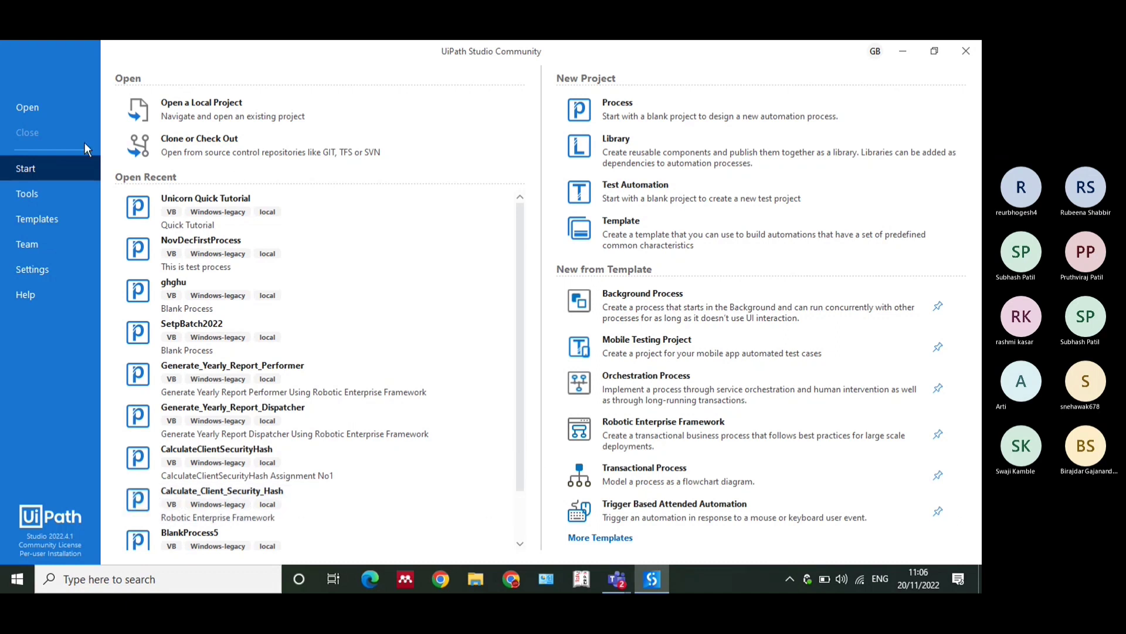
{"action": "left_click", "coordinate": [50, 107]}
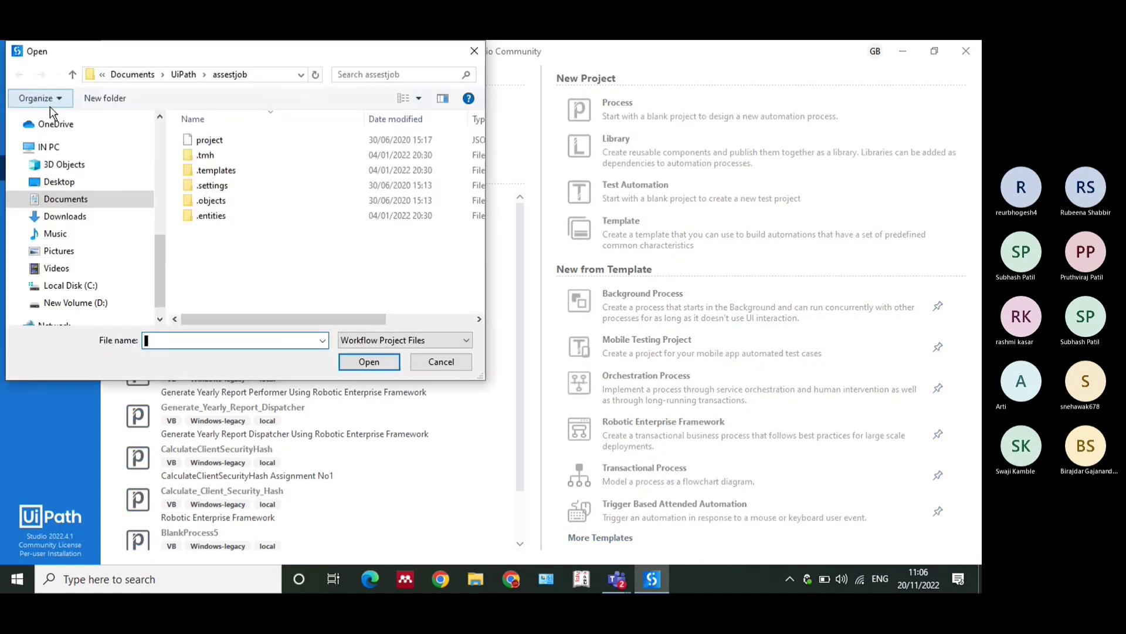
{"action": "left_click", "coordinate": [429, 358]}
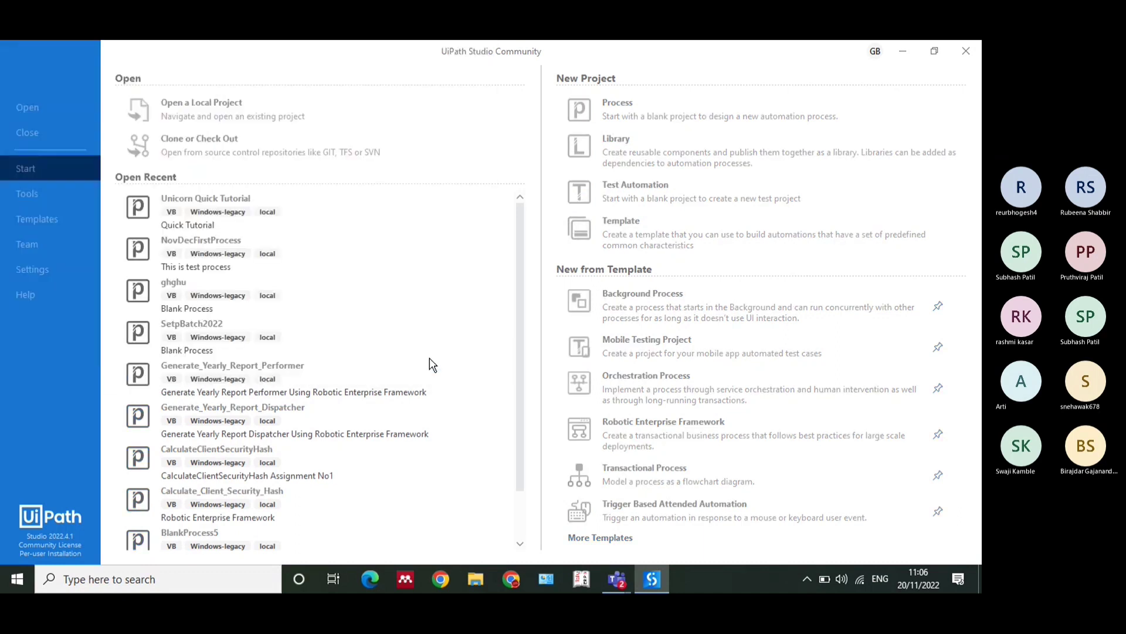
{"action": "left_click", "coordinate": [35, 110]}
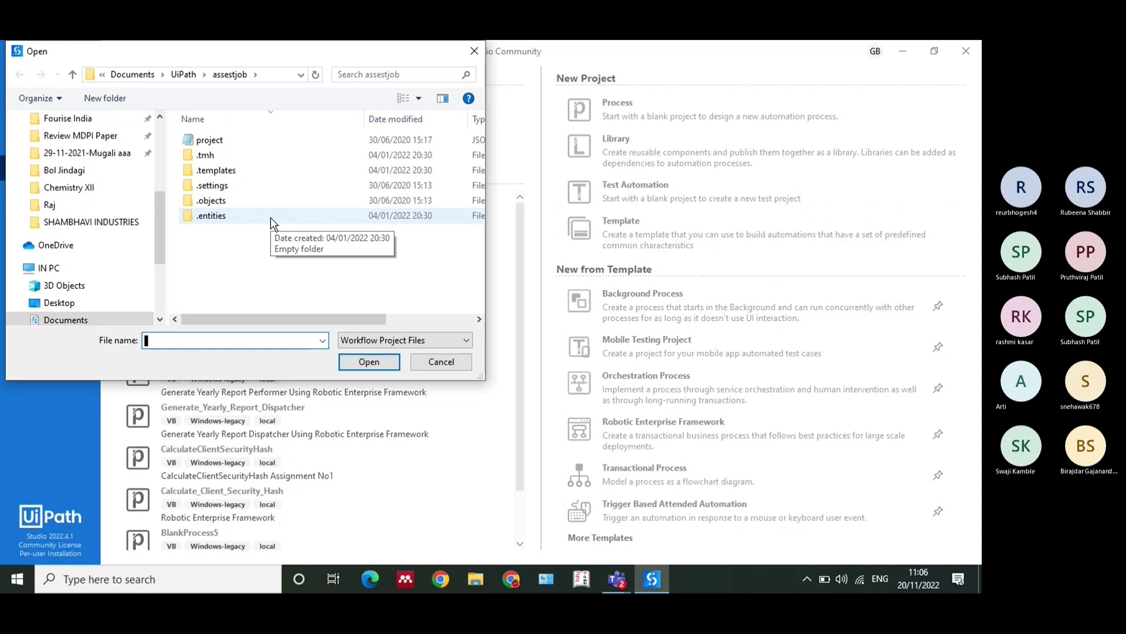
{"action": "left_click", "coordinate": [441, 362]}
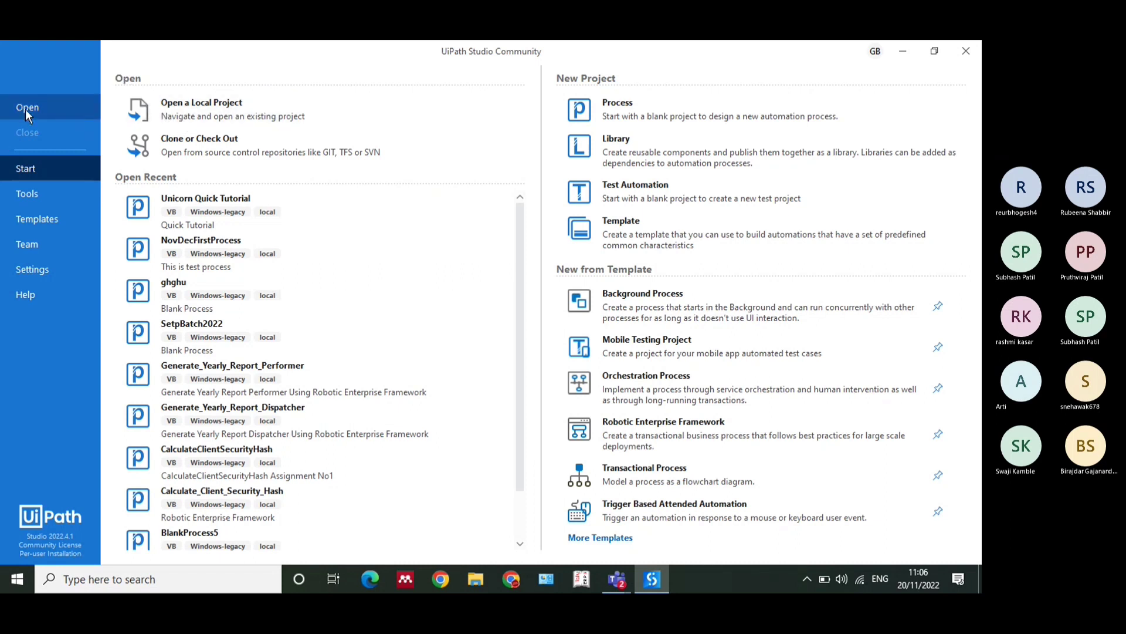
Show the Open a Local Project dialog and the GIT options of Clone or Check Out, and return to the Start page
{"action": "left_click", "coordinate": [255, 112]}
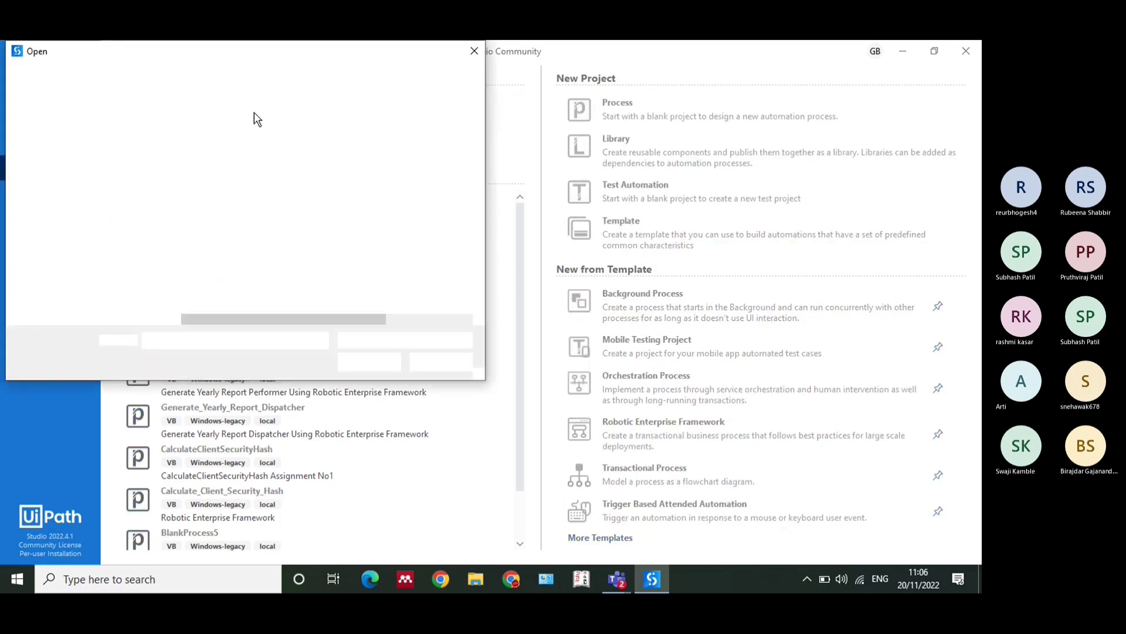
{"action": "left_click", "coordinate": [440, 362]}
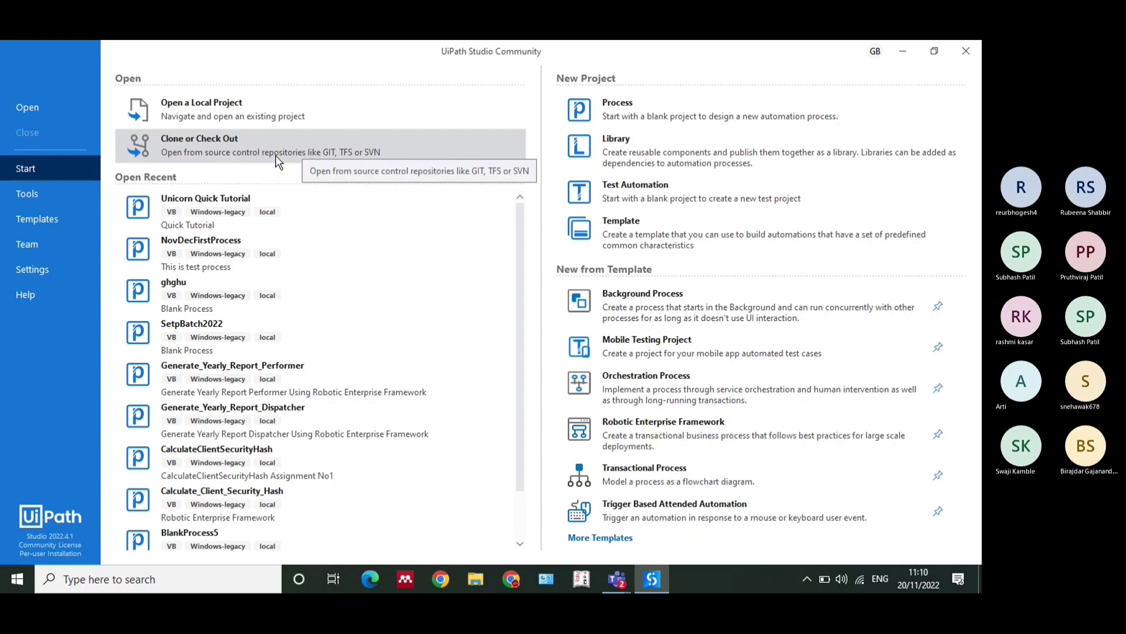
{"action": "left_click", "coordinate": [276, 155]}
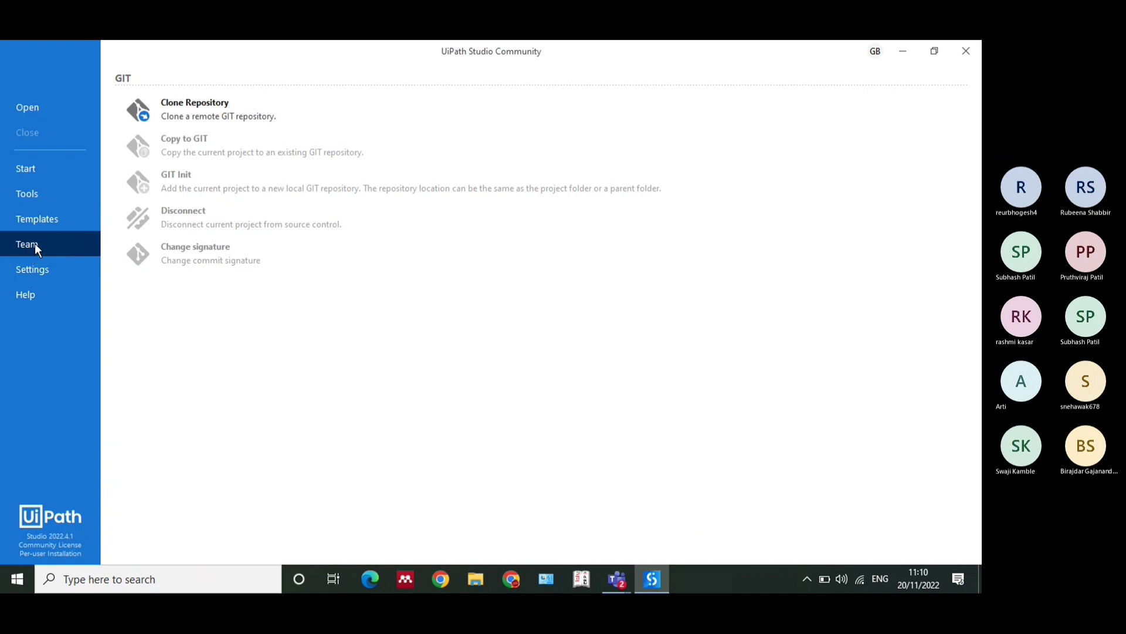
{"action": "left_click", "coordinate": [27, 170]}
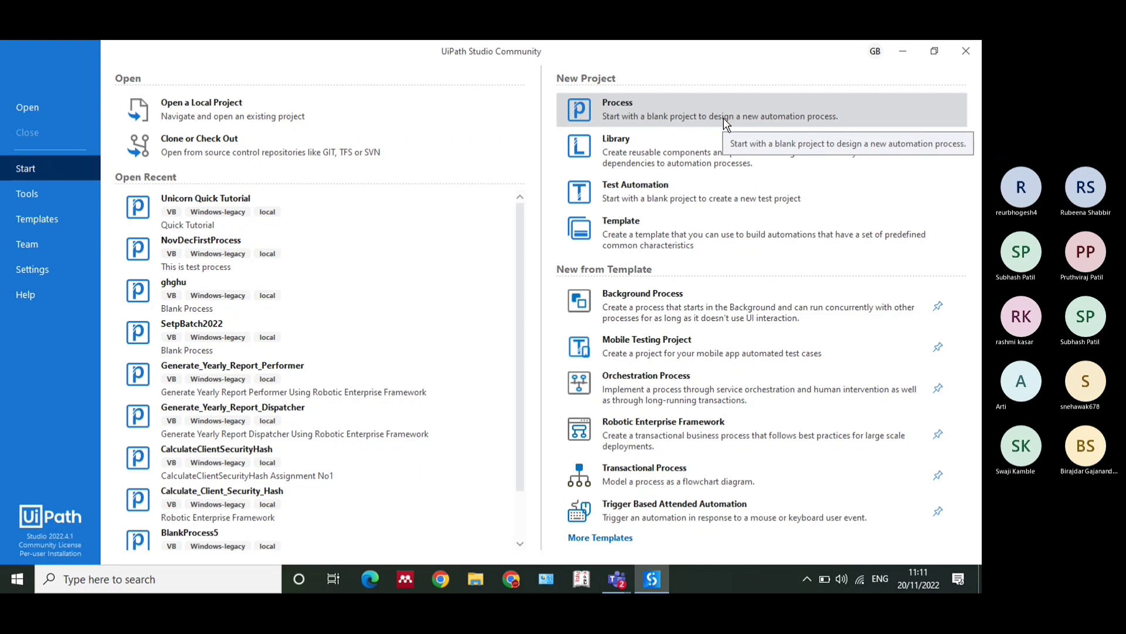
Switch to the Teams meeting, admit the guest waiting in the lobby, and return to UiPath Studio
{"action": "mouse_move", "coordinate": [616, 579]}
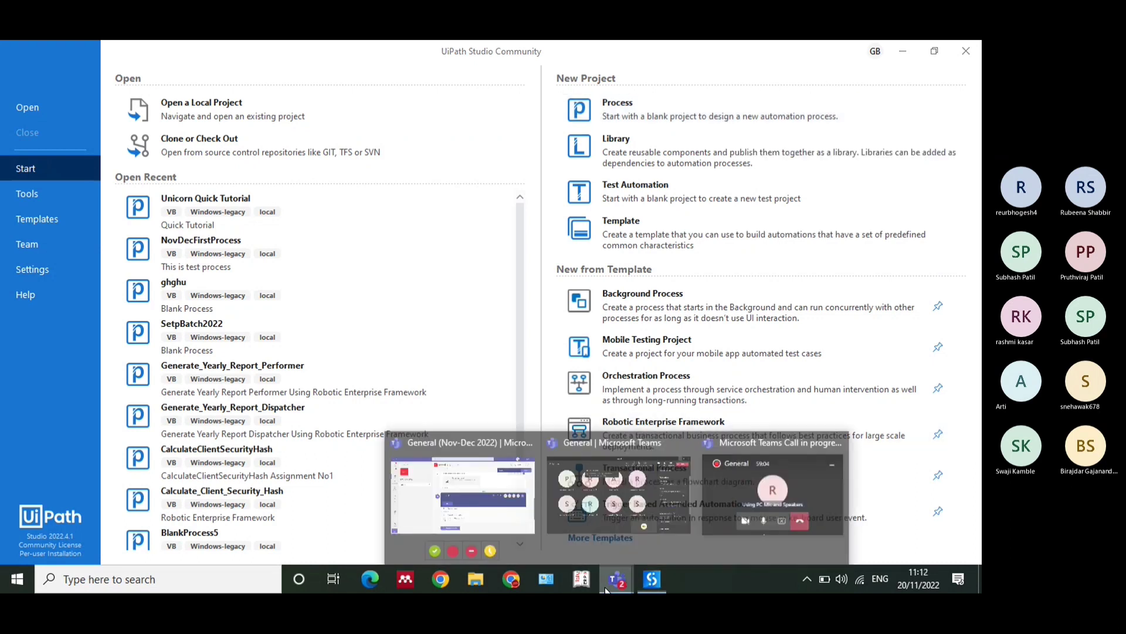
{"action": "left_click", "coordinate": [642, 531]}
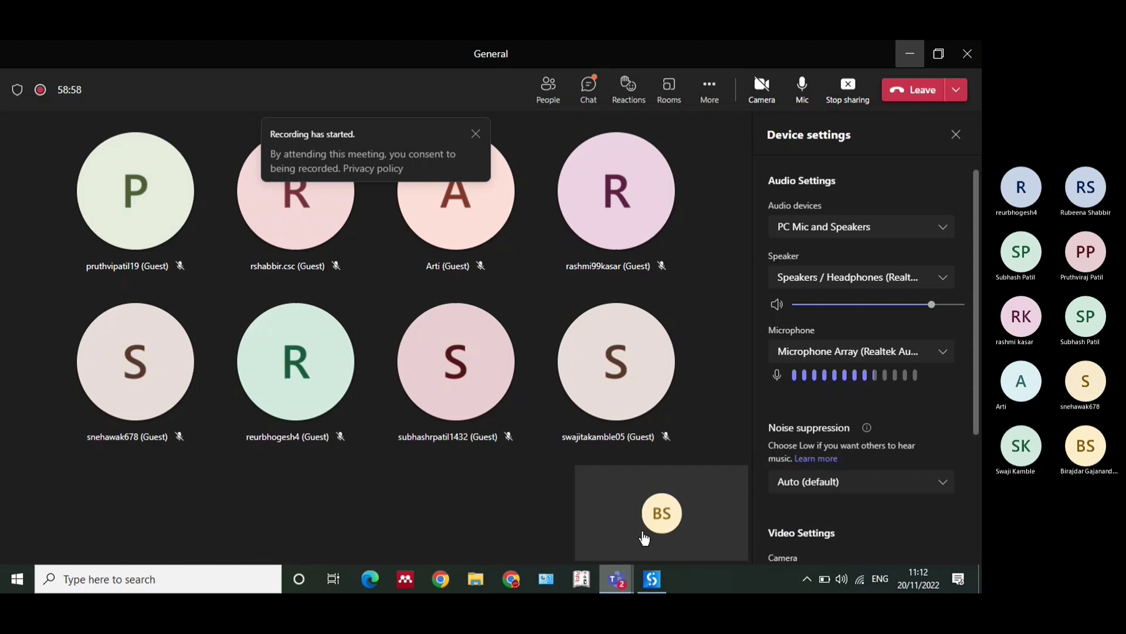
{"action": "left_click", "coordinate": [548, 88]}
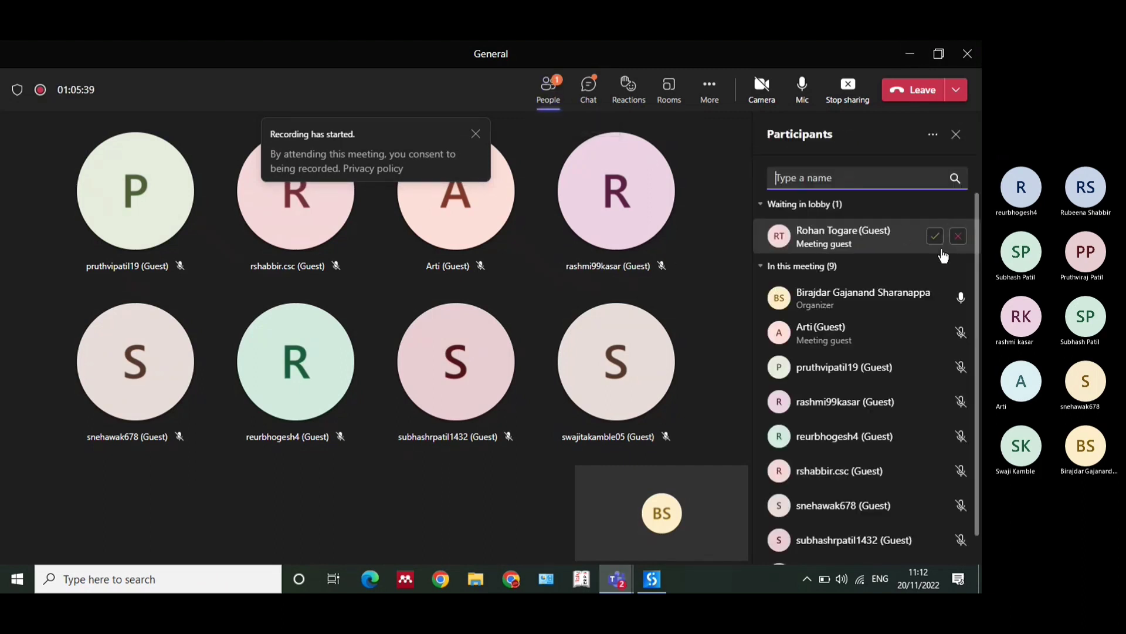
{"action": "left_click", "coordinate": [939, 242]}
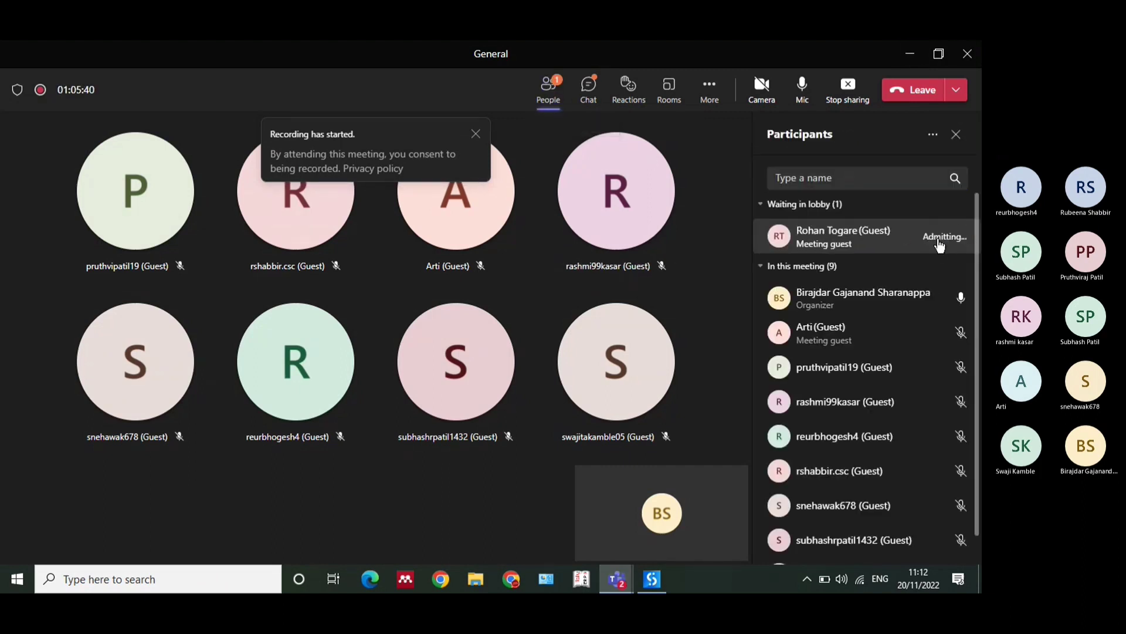
{"action": "left_click", "coordinate": [909, 58]}
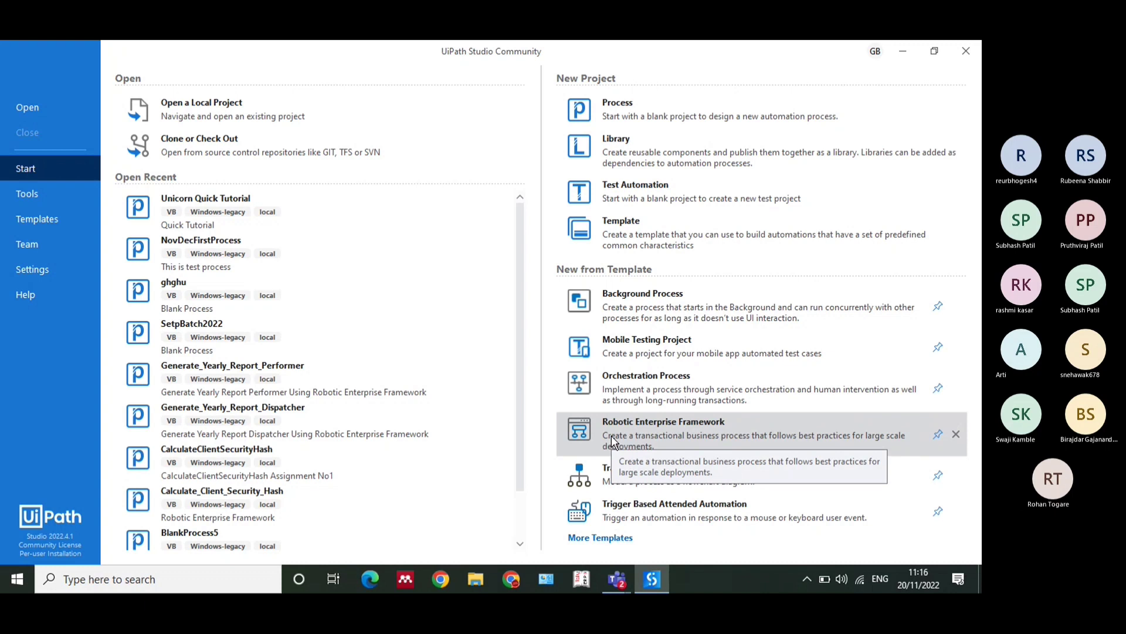
Review the Template option and recent projects on the Start page, and show the UiPath Extensions among the Studio tools
{"action": "left_click", "coordinate": [640, 226]}
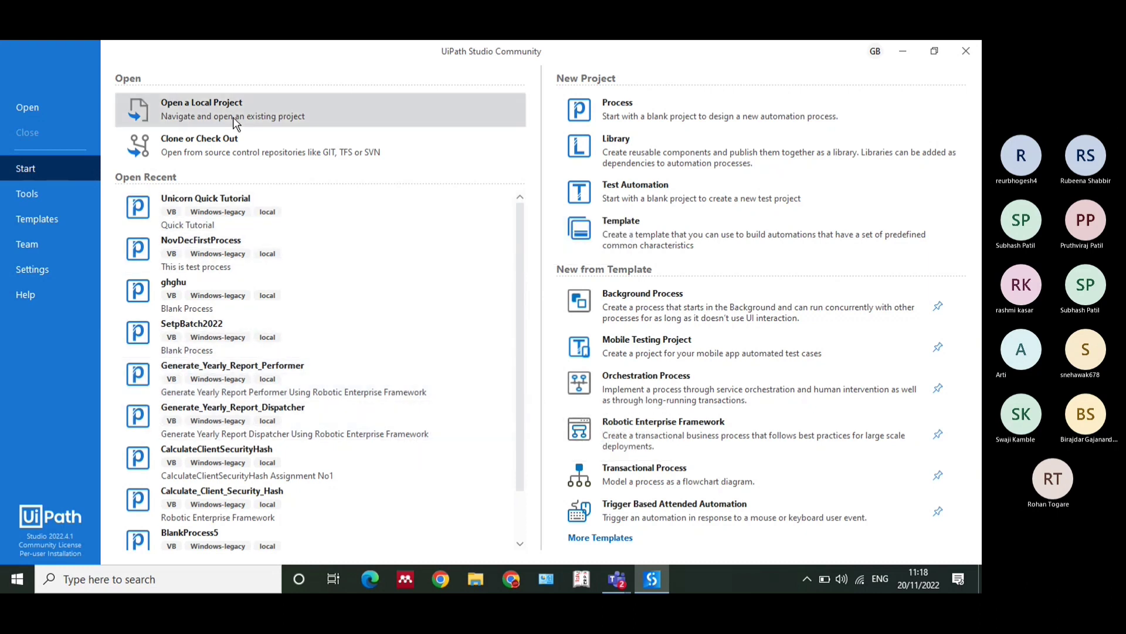
{"action": "scroll", "coordinate": [318, 215], "scroll_direction": "down", "scroll_amount": 1}
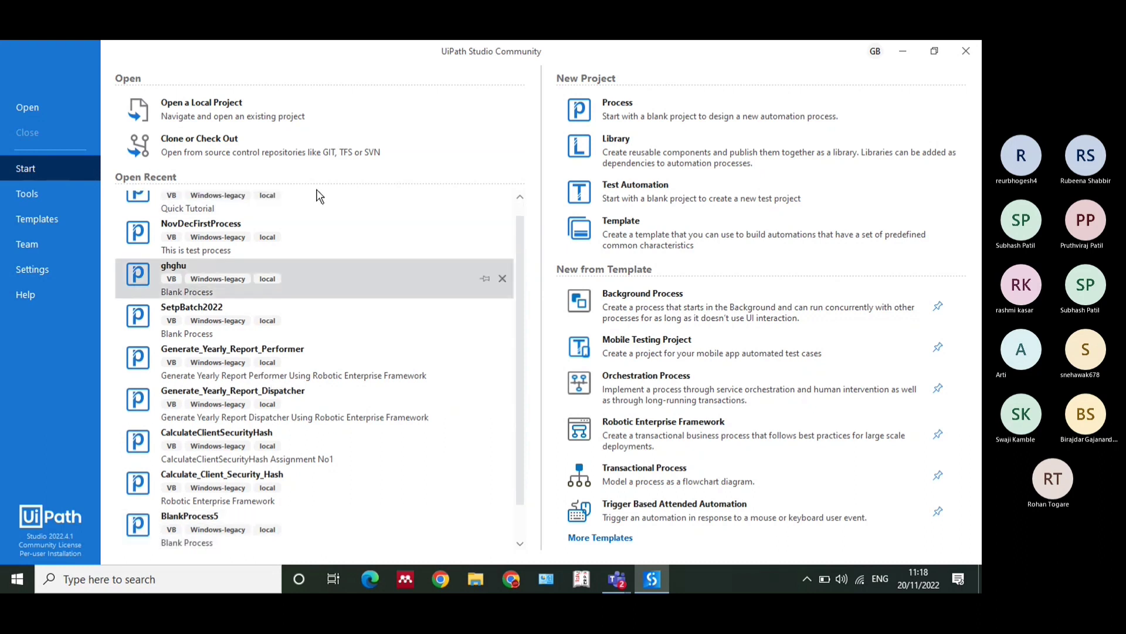
{"action": "scroll", "coordinate": [416, 216], "scroll_direction": "up", "scroll_amount": 1}
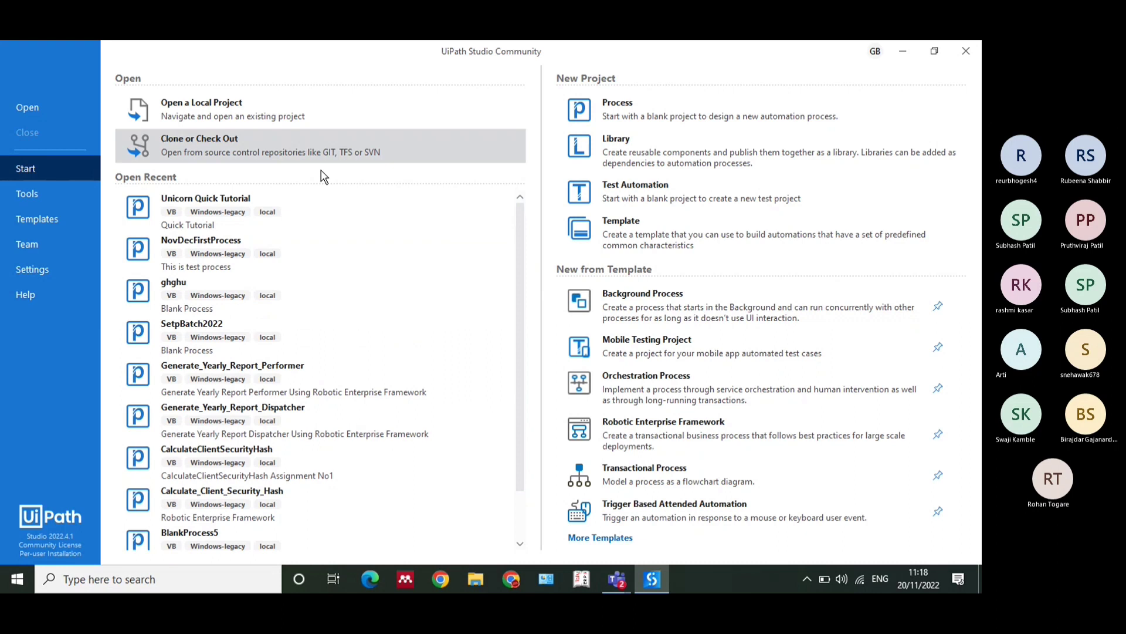
{"action": "left_click", "coordinate": [31, 194]}
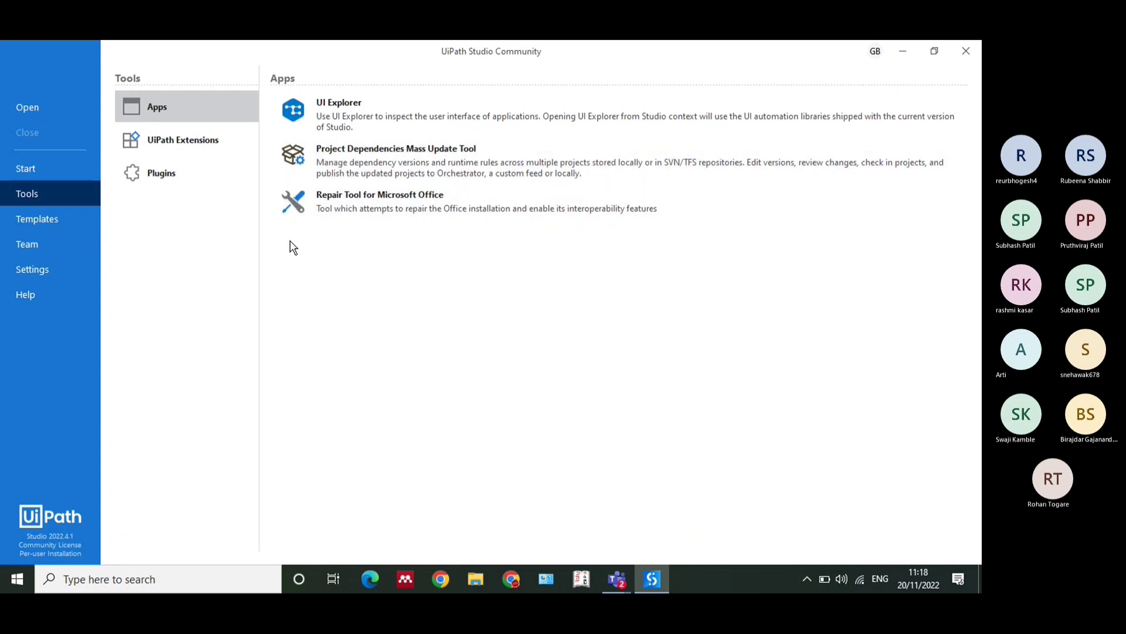
{"action": "left_click", "coordinate": [200, 145]}
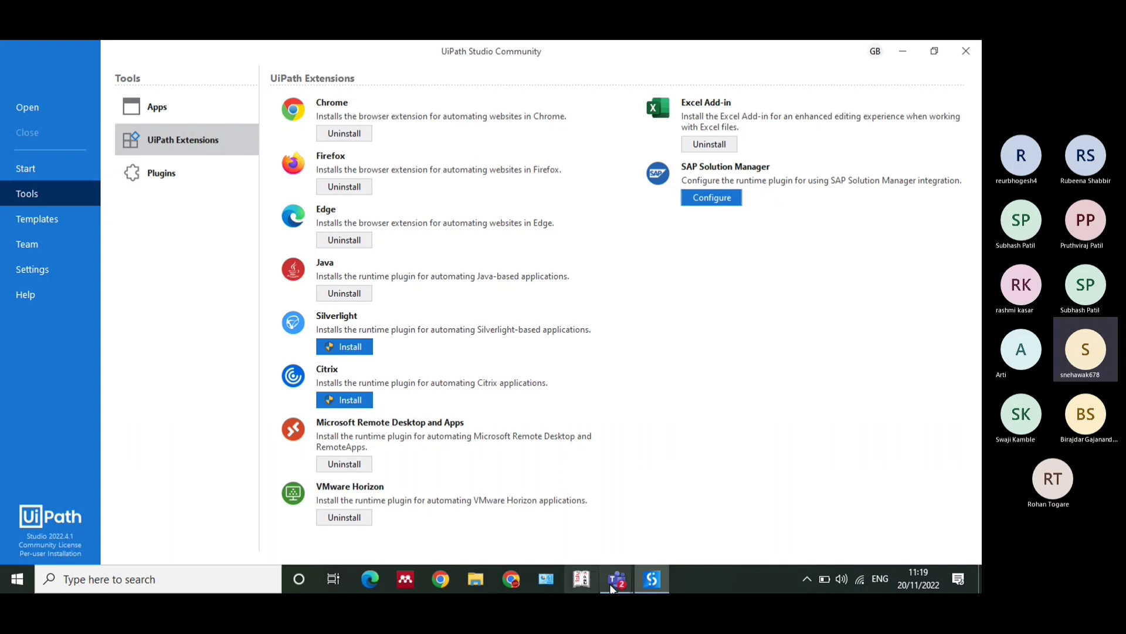
Mute the microphone in the Teams meeting, unmute it again, and return to UiPath Studio
{"action": "mouse_move", "coordinate": [611, 588]}
{"action": "left_click", "coordinate": [773, 492]}
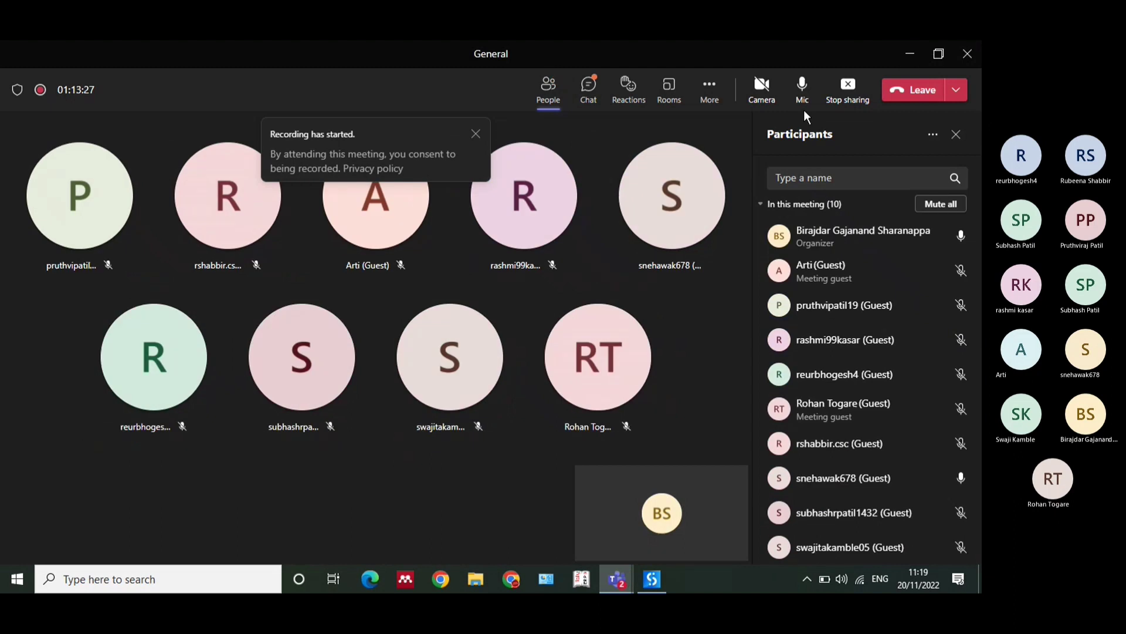
{"action": "left_click", "coordinate": [801, 100]}
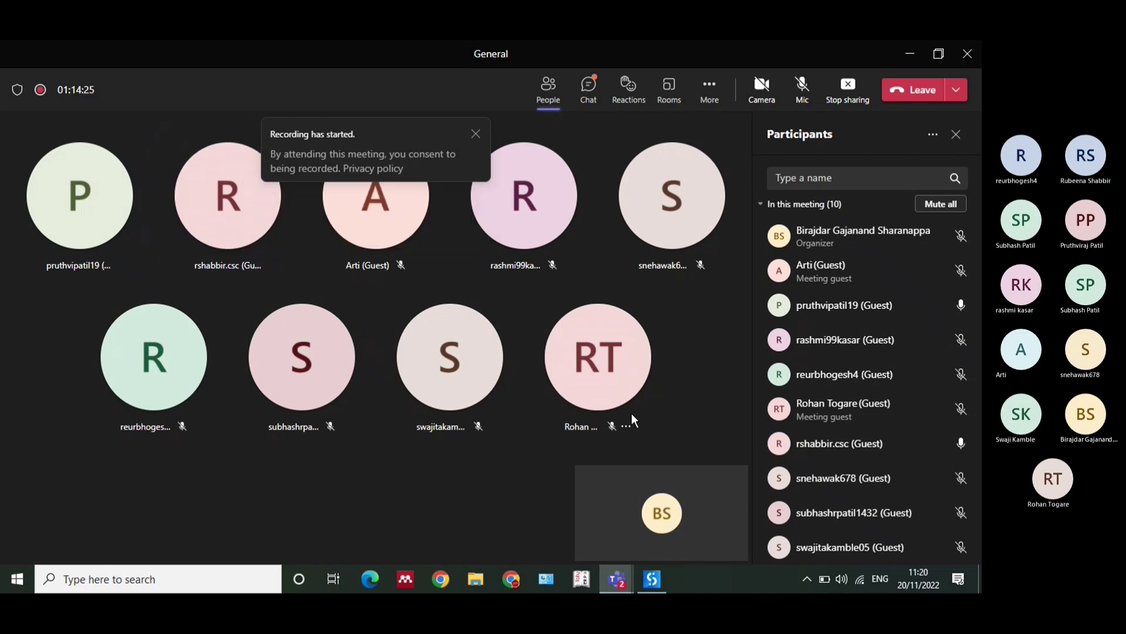
{"action": "left_click", "coordinate": [811, 90]}
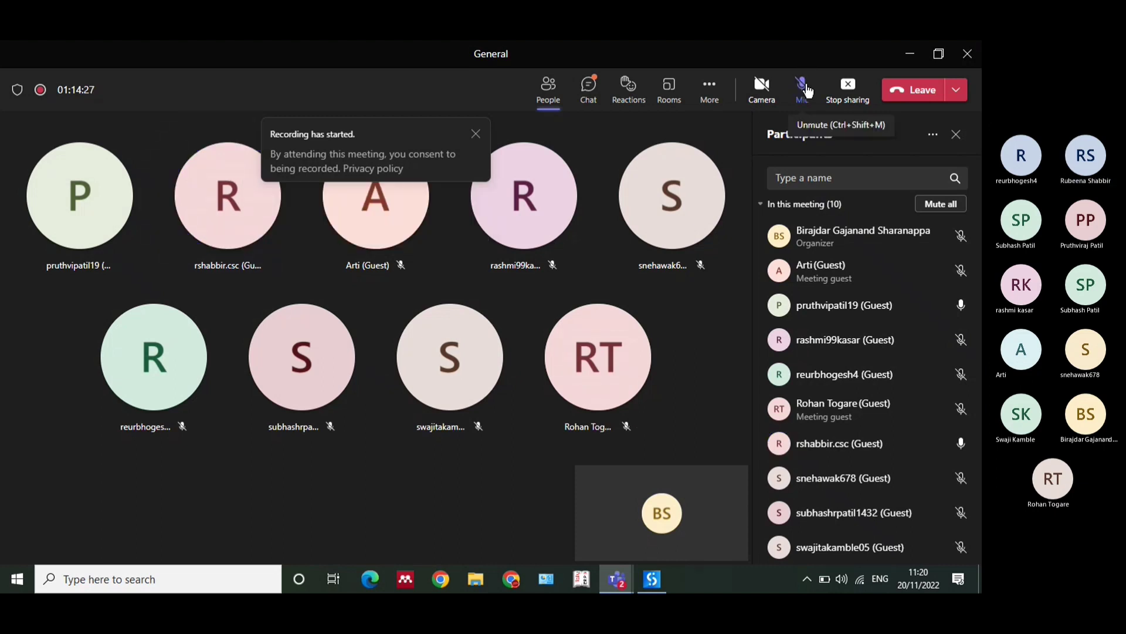
{"action": "left_click", "coordinate": [657, 587]}
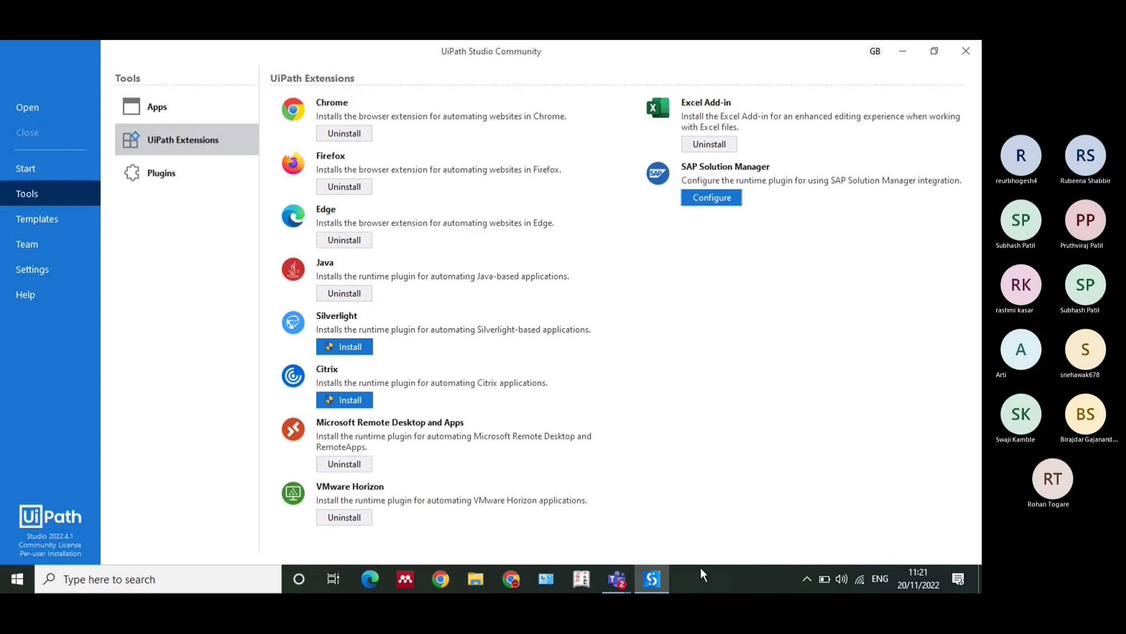
Switch to the Teams meeting and stop sharing the screen
{"action": "mouse_move", "coordinate": [617, 579]}
{"action": "left_click", "coordinate": [676, 518]}
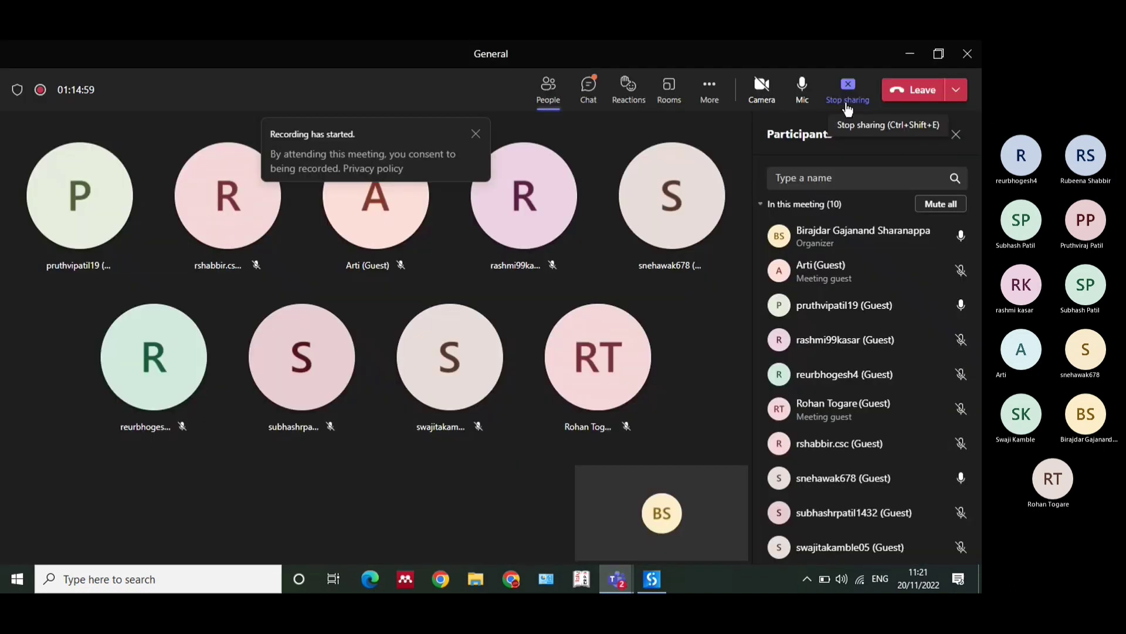
{"action": "left_click", "coordinate": [848, 88]}
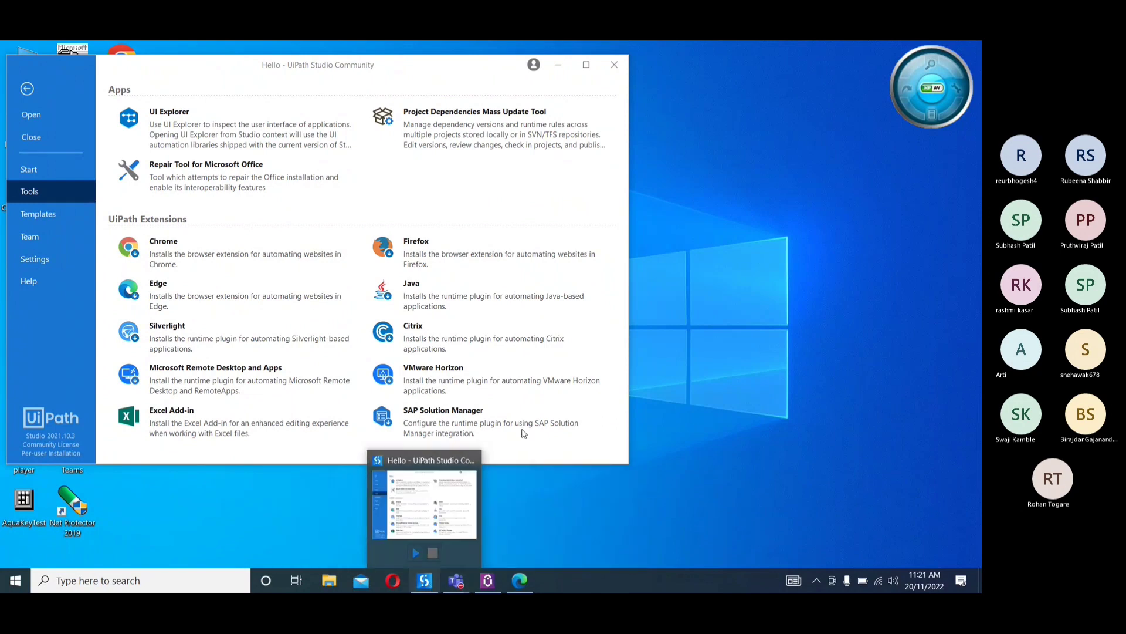
Install the UiPath extension for Chrome from the Studio tools, dismiss the setup confirmation, and minimize Studio
{"action": "left_click", "coordinate": [540, 123]}
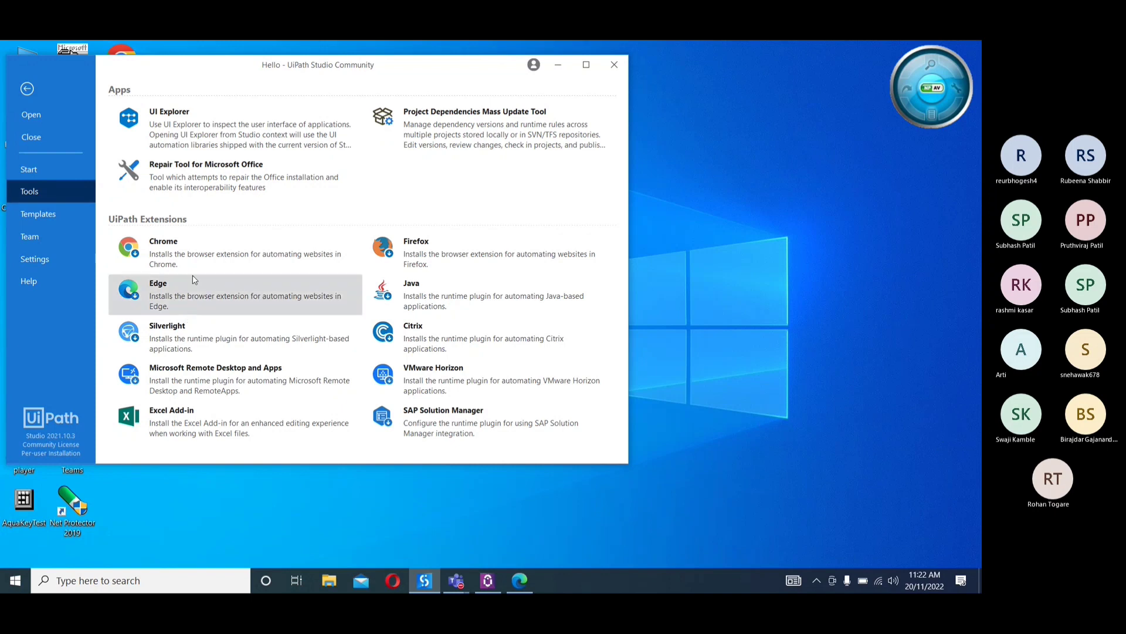
{"action": "left_click", "coordinate": [134, 260]}
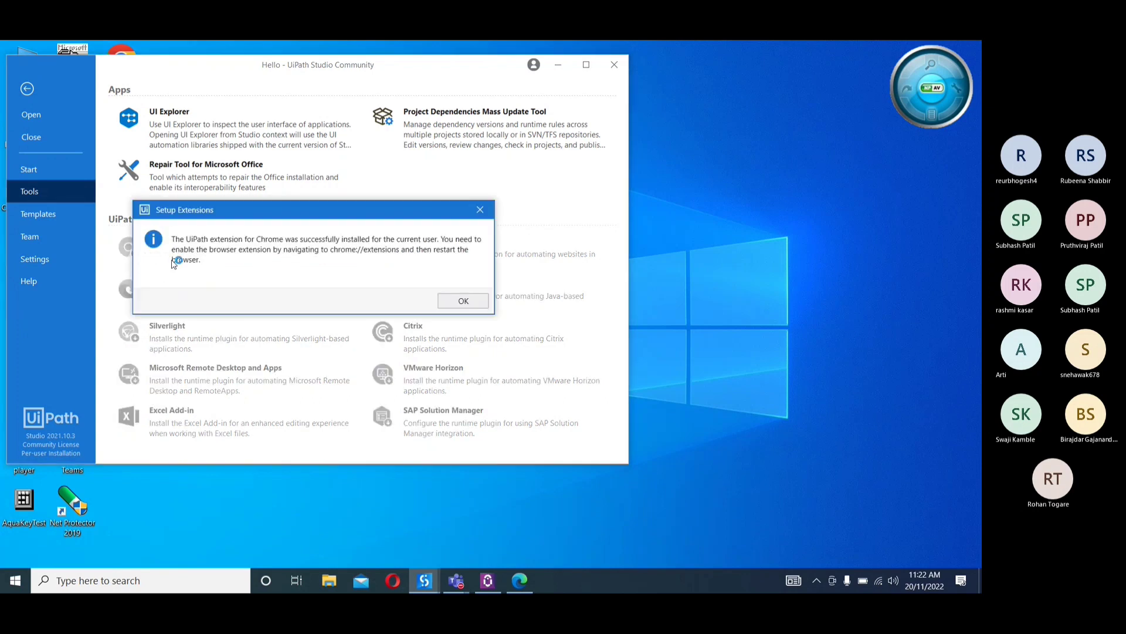
{"action": "left_click", "coordinate": [459, 303]}
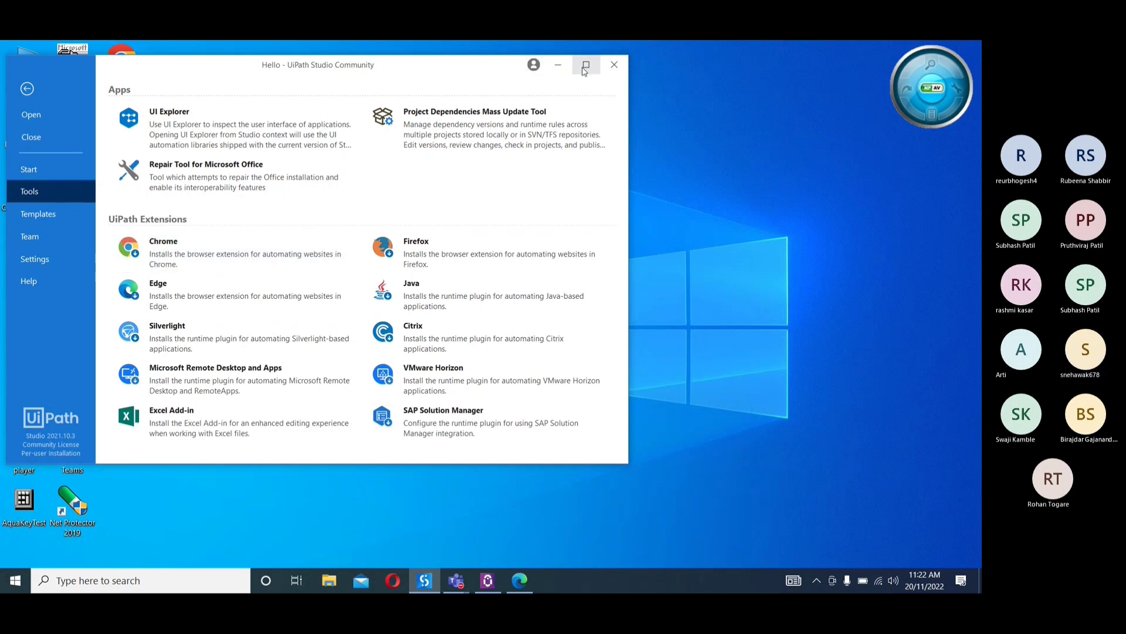
{"action": "left_click", "coordinate": [557, 67]}
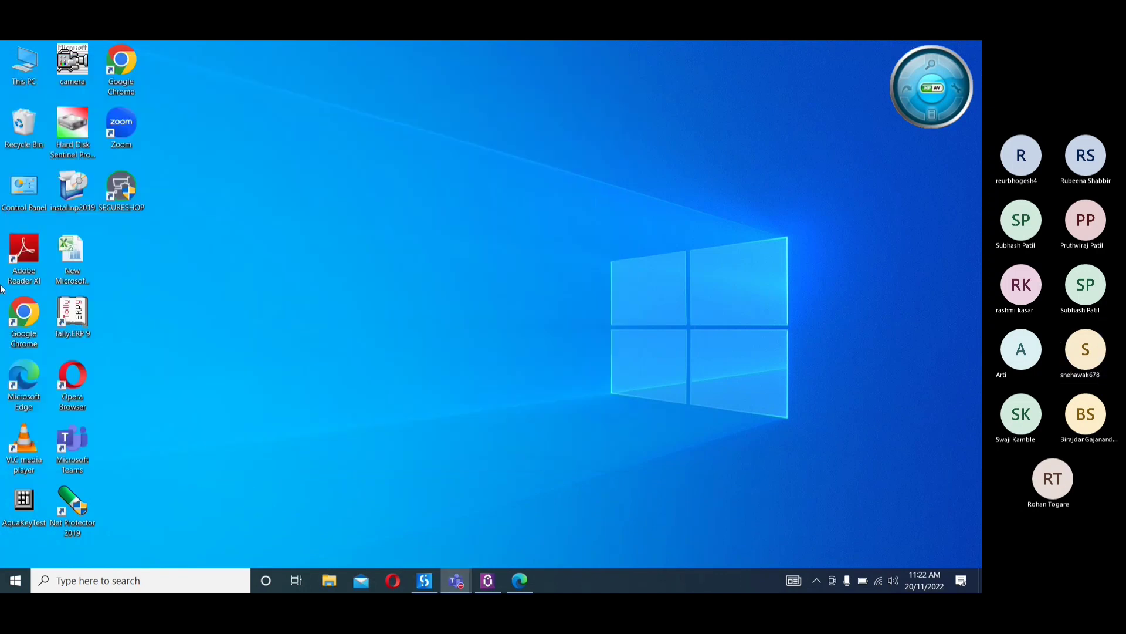
Open Google Chrome, enable the UiPath Web Automation 21.10 extension, and maximize the browser window
{"action": "double_click", "coordinate": [24, 325]}
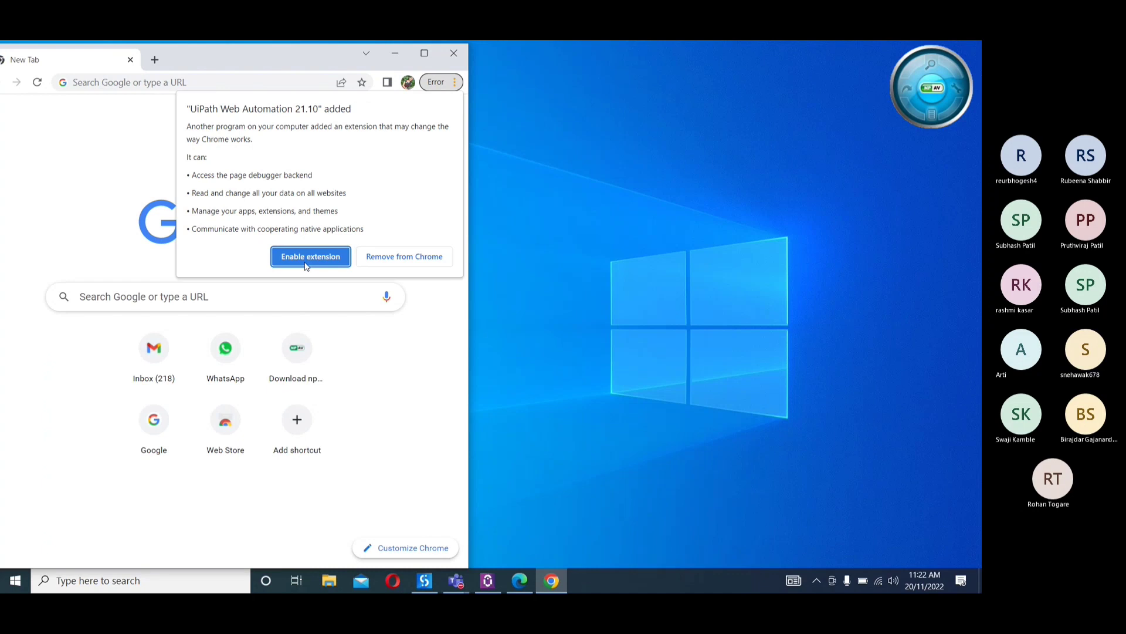
{"action": "left_click", "coordinate": [311, 264]}
{"action": "left_click", "coordinate": [424, 54]}
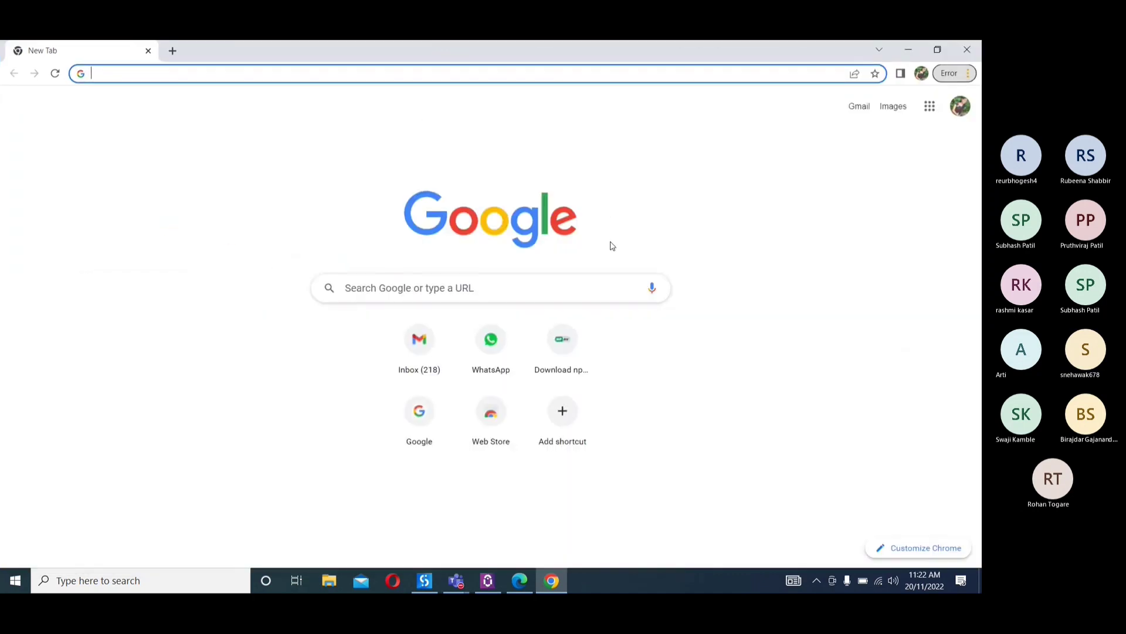
{"action": "left_click", "coordinate": [938, 50]}
{"action": "left_click", "coordinate": [440, 89]}
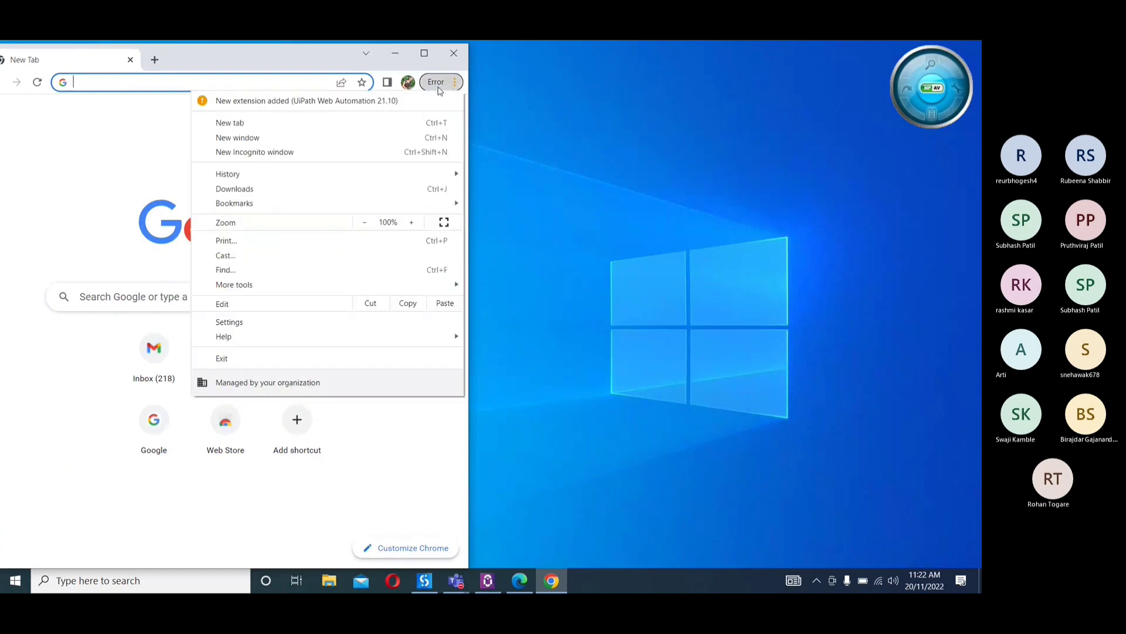
{"action": "left_click", "coordinate": [311, 108]}
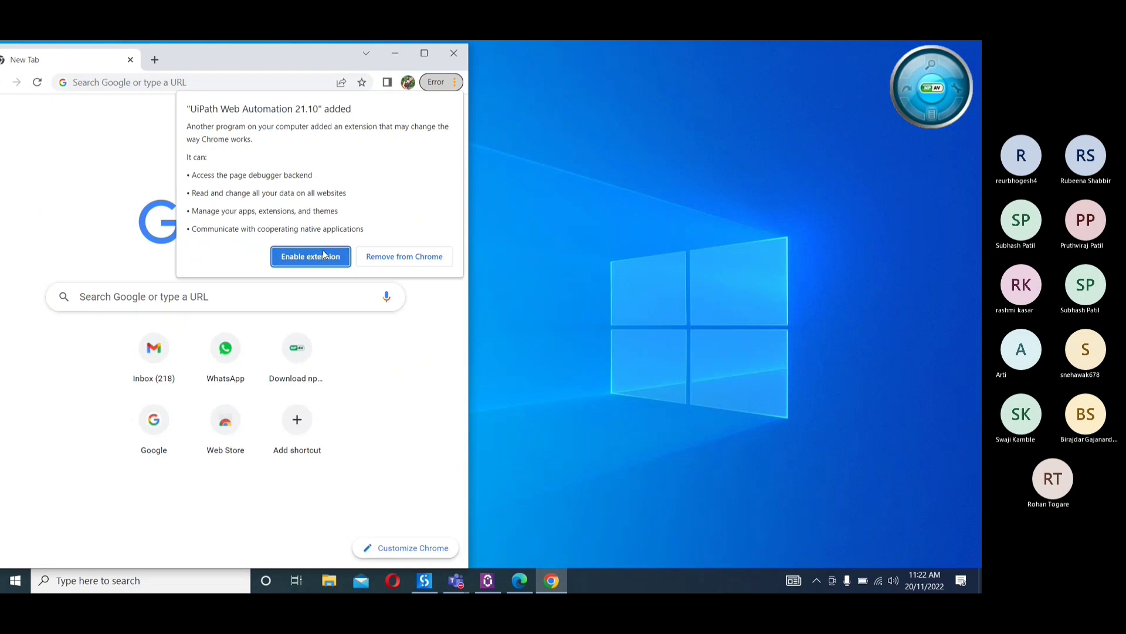
{"action": "left_click", "coordinate": [311, 254]}
{"action": "left_click", "coordinate": [425, 53]}
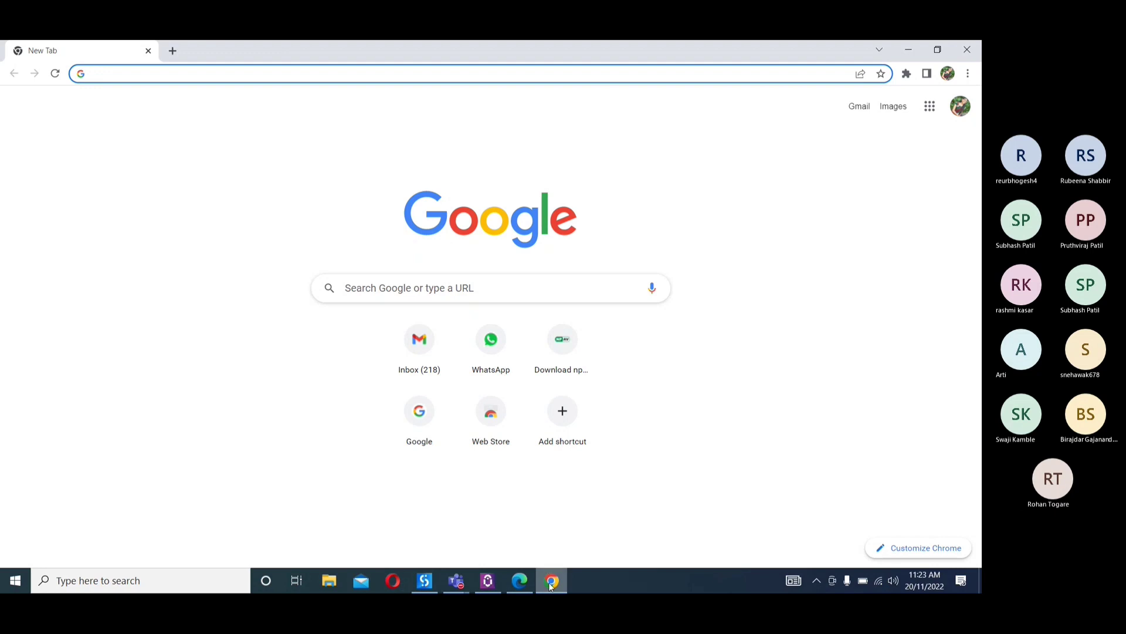
Check Chrome's installed extensions for UiPath Web Automation 21.10, and minimize the browser
{"action": "mouse_move", "coordinate": [551, 586]}
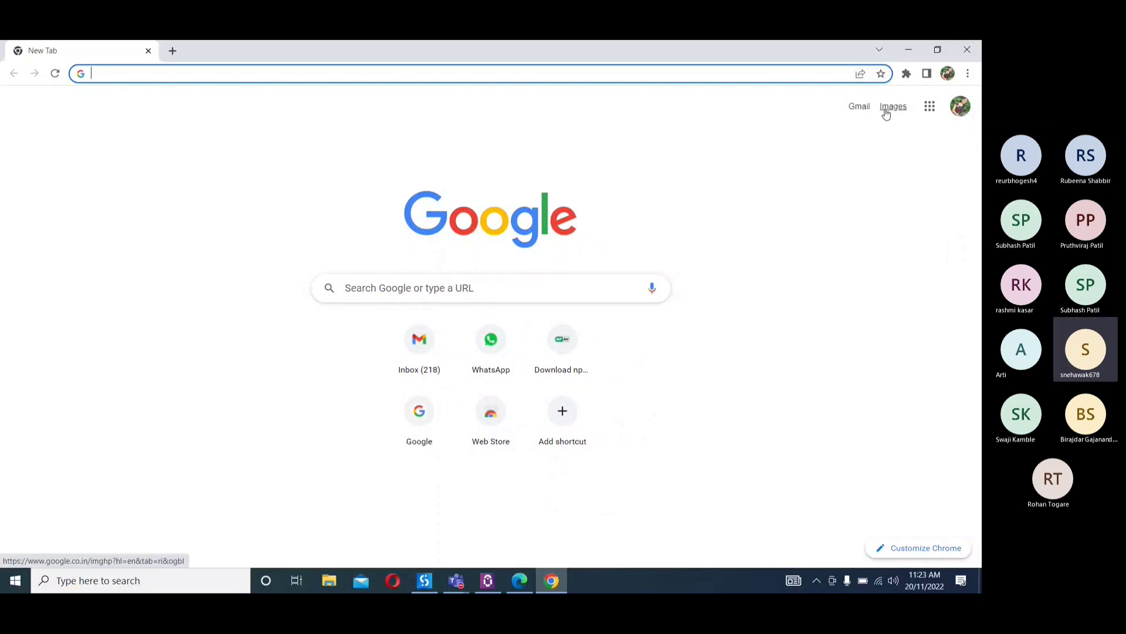
{"action": "left_click", "coordinate": [913, 46]}
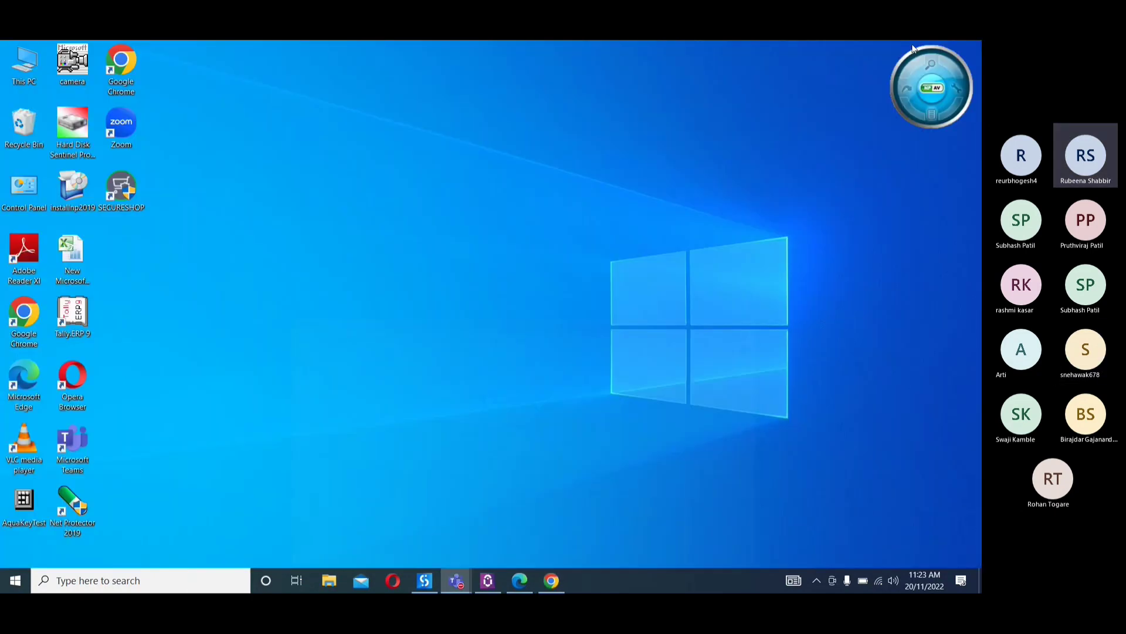
{"action": "left_click", "coordinate": [552, 580]}
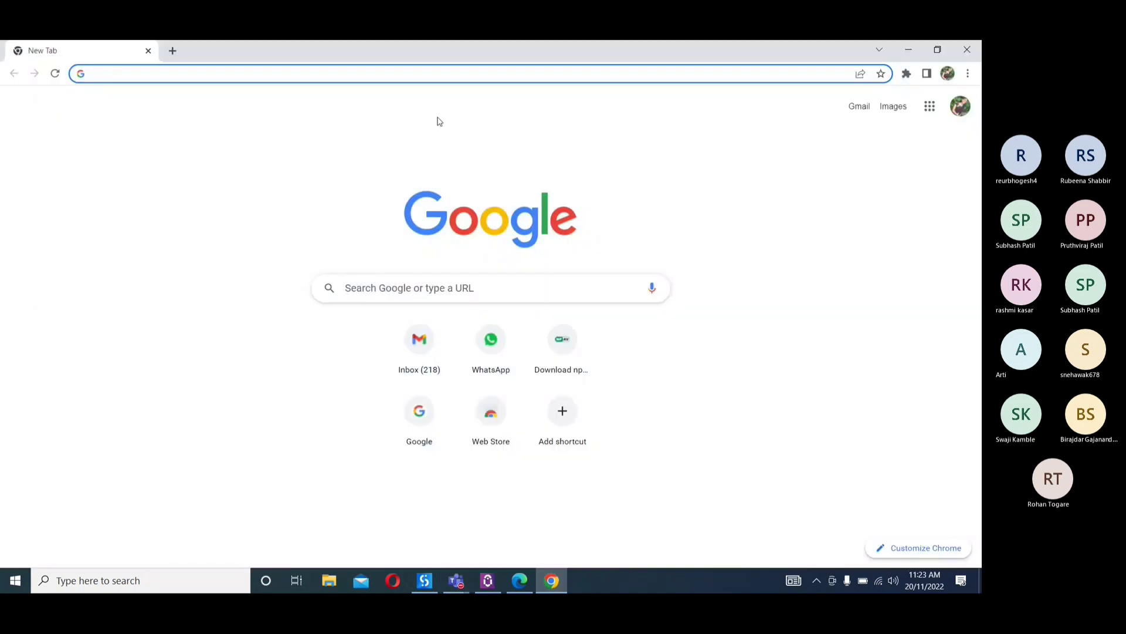
{"action": "left_click", "coordinate": [907, 74]}
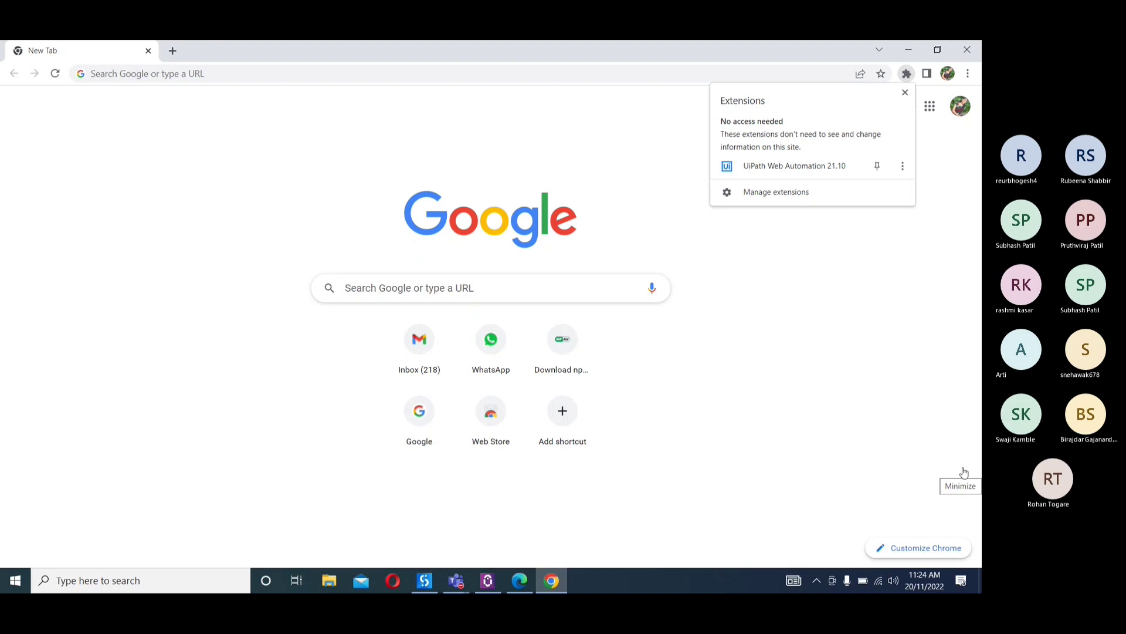
{"action": "left_click", "coordinate": [912, 55]}
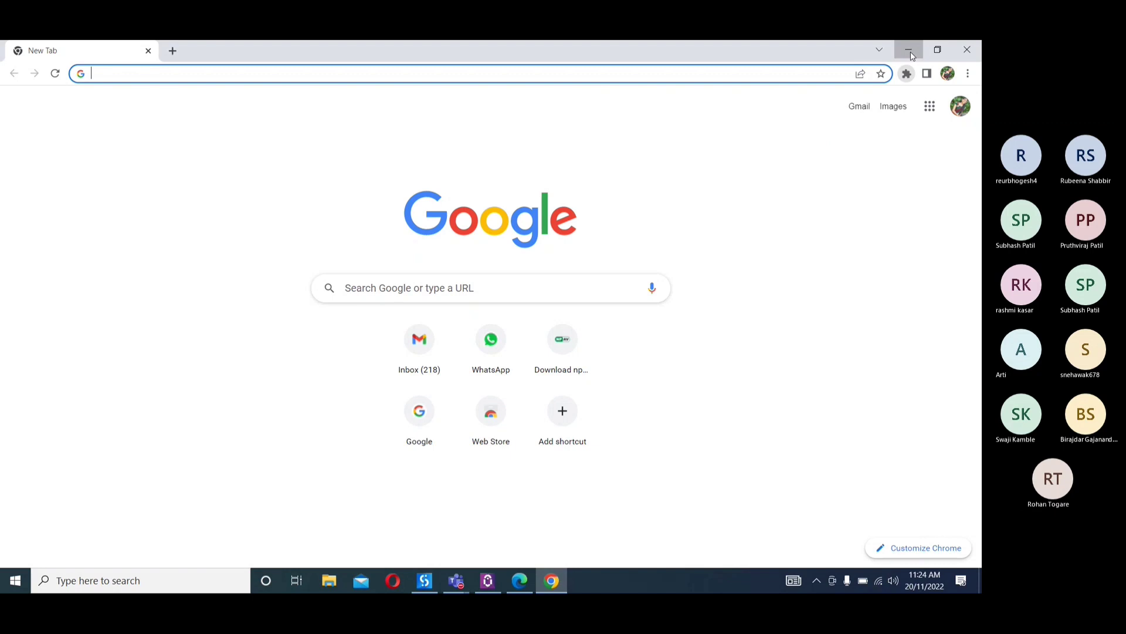
{"action": "left_click", "coordinate": [912, 53]}
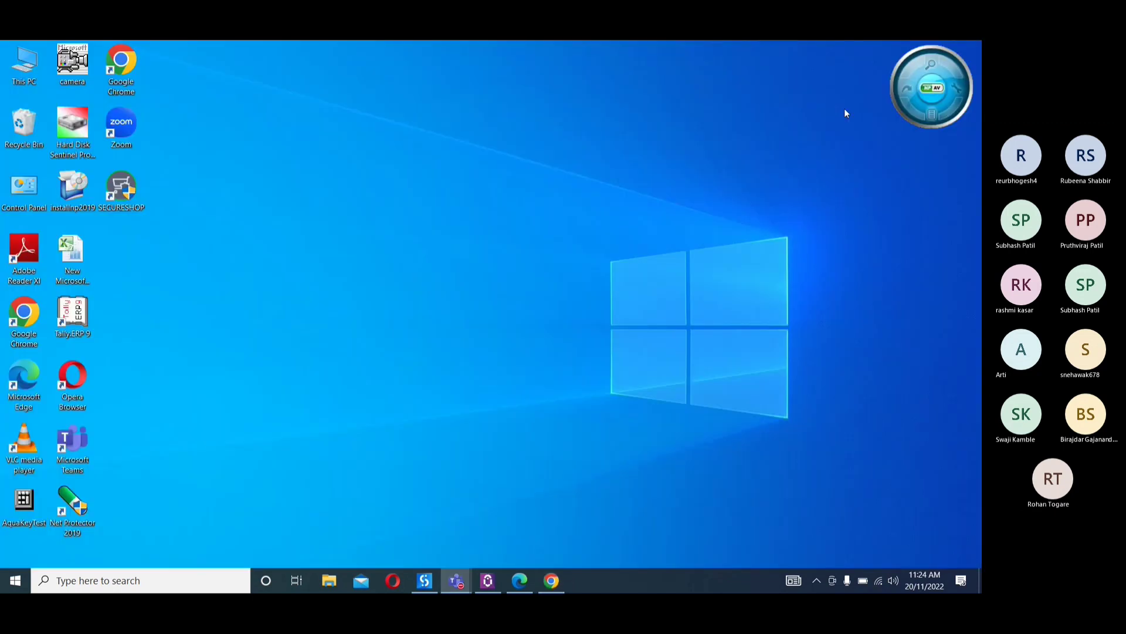
Return to UiPath Studio, move the Teams meeting window aside, and stop sharing the screen
{"action": "left_click", "coordinate": [424, 580]}
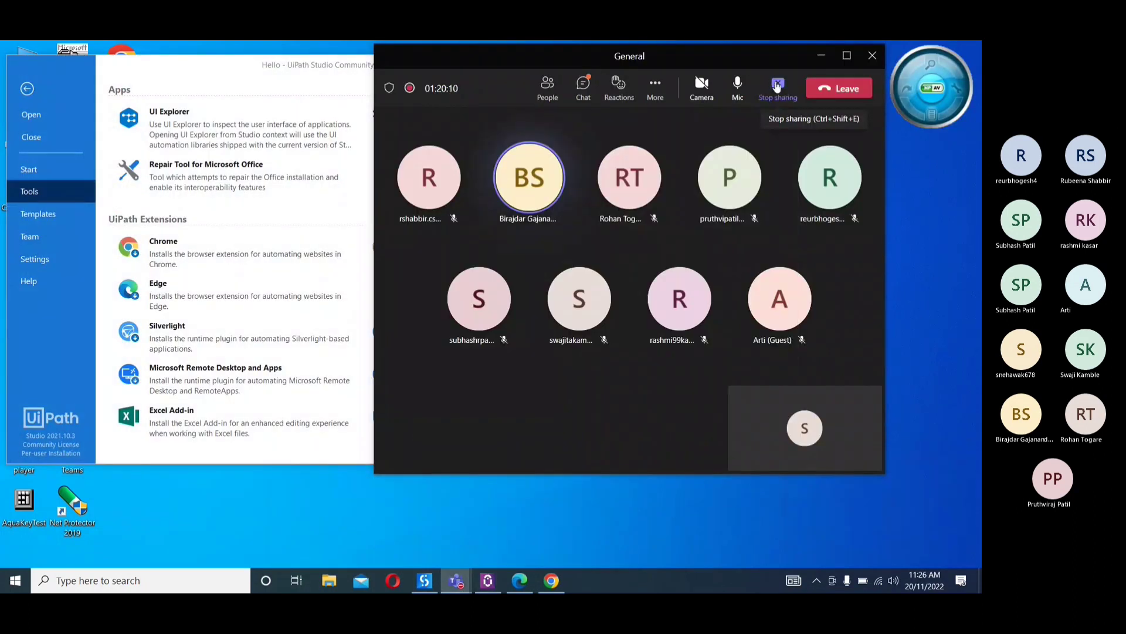
{"action": "left_click_drag", "start_coordinate": [741, 59], "coordinate": [858, 59]}
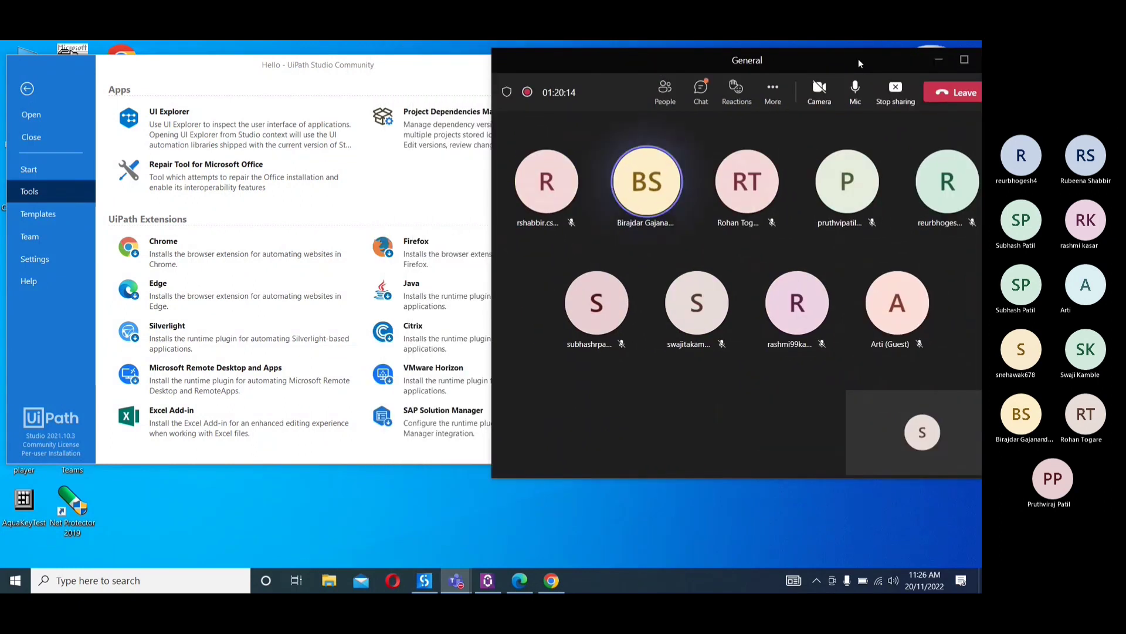
{"action": "left_click", "coordinate": [900, 95]}
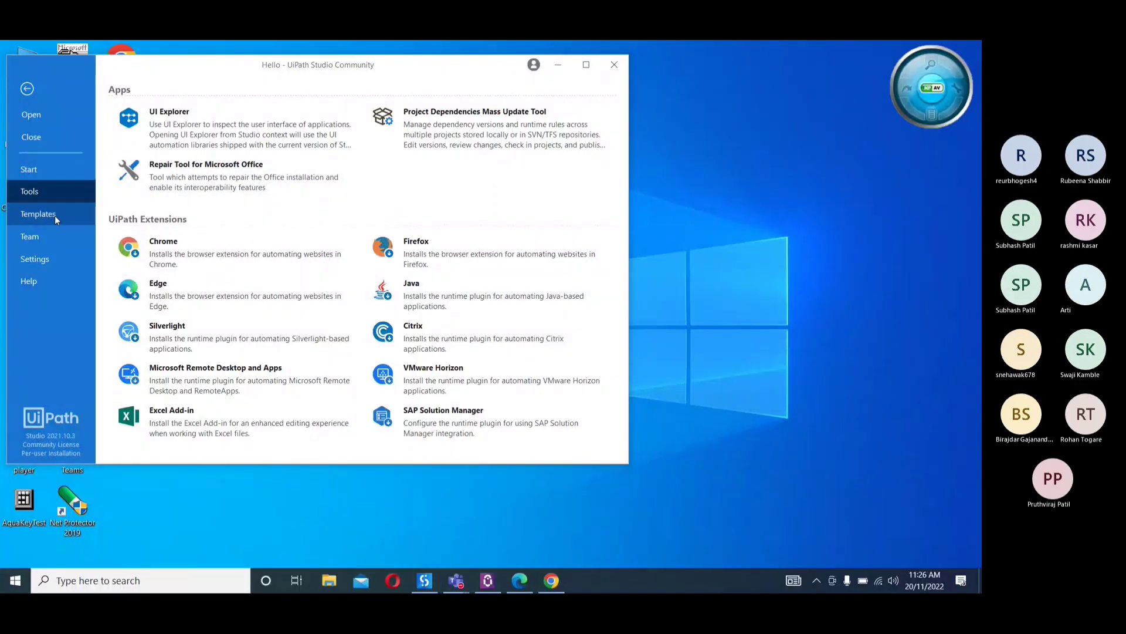
Show the project templates in the maximized Studio window and compare them with the New from Template entries on the Start page
{"action": "left_click", "coordinate": [55, 215]}
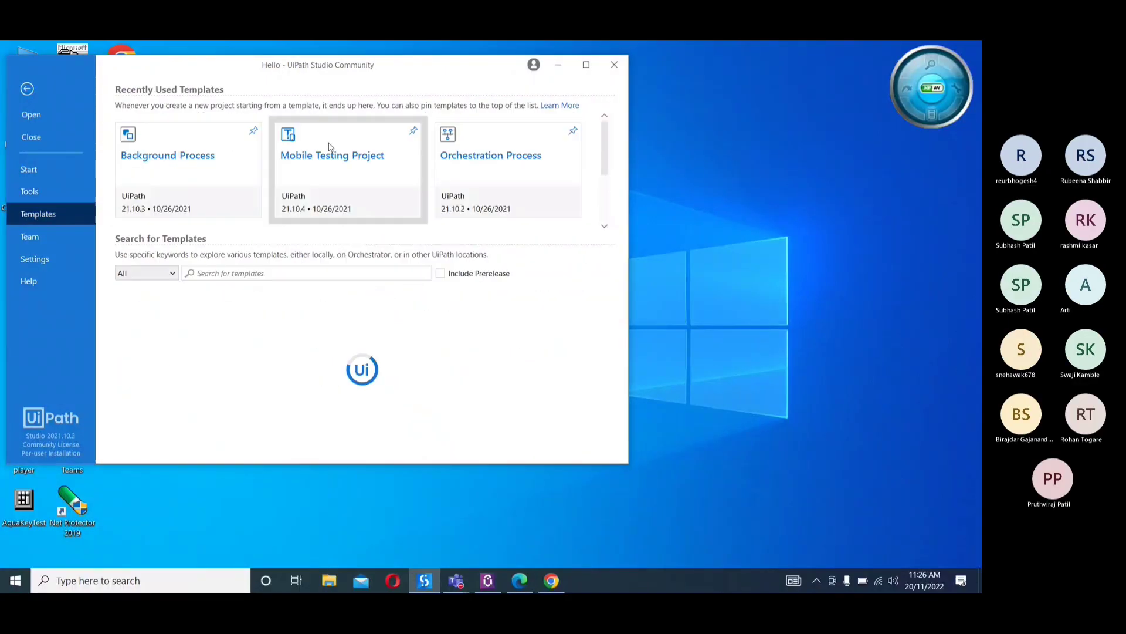
{"action": "left_click", "coordinate": [586, 66]}
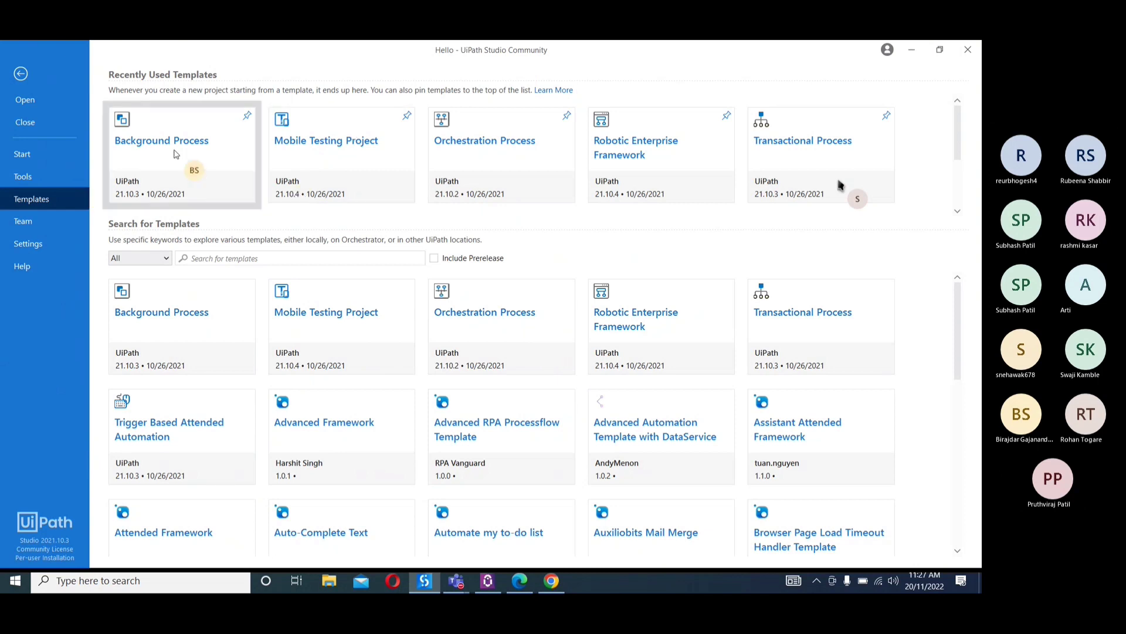
{"action": "left_click", "coordinate": [33, 153]}
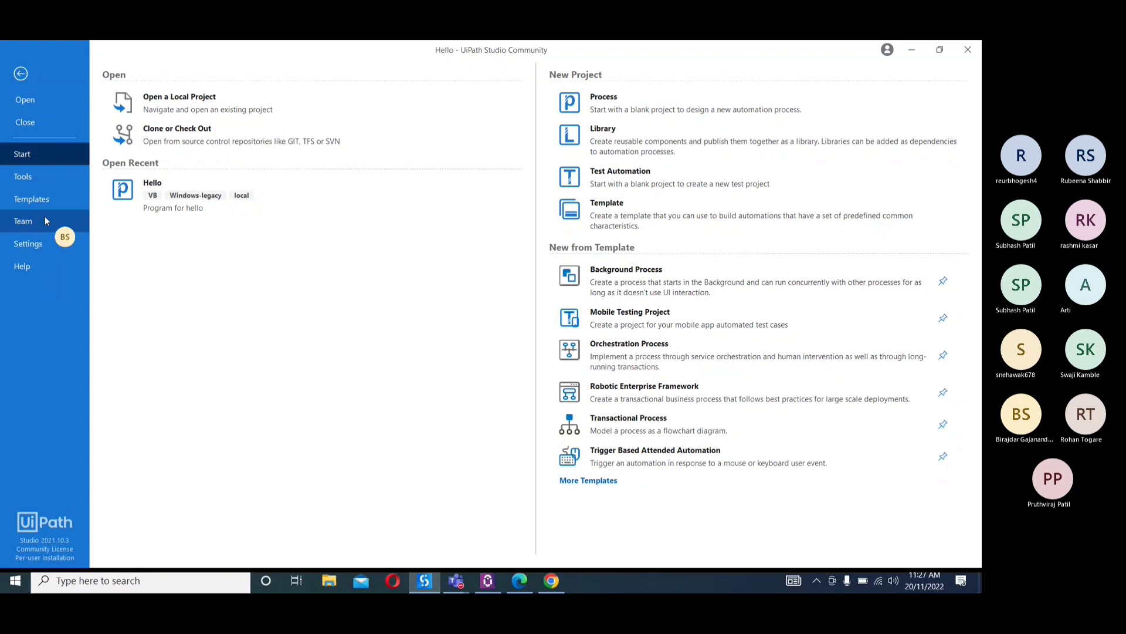
{"action": "left_click", "coordinate": [35, 202]}
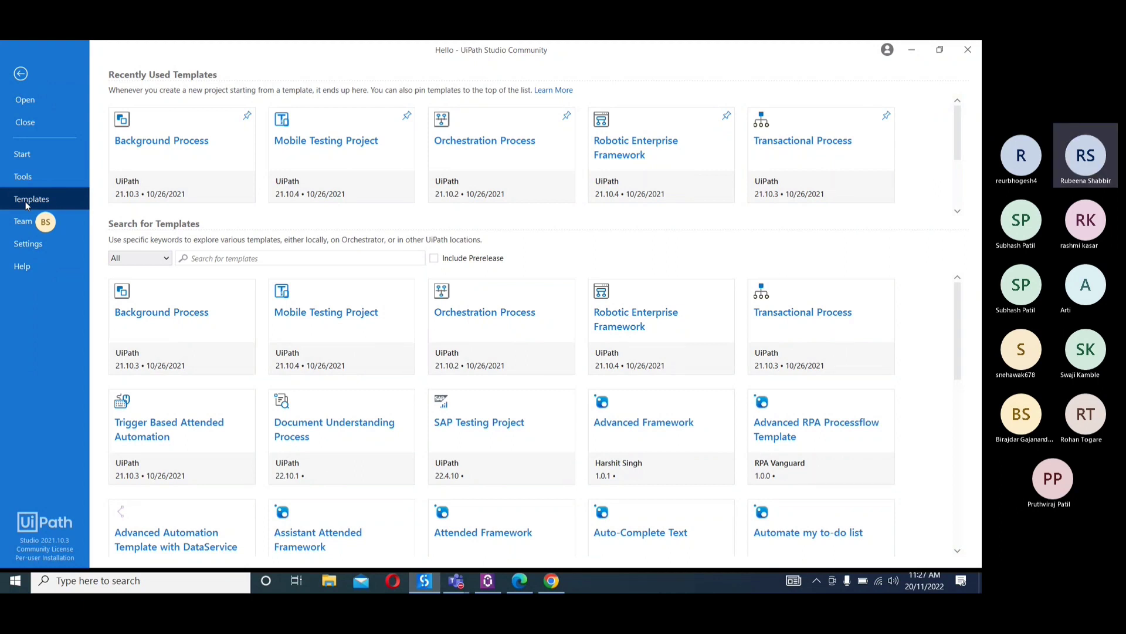
{"action": "left_click", "coordinate": [38, 156]}
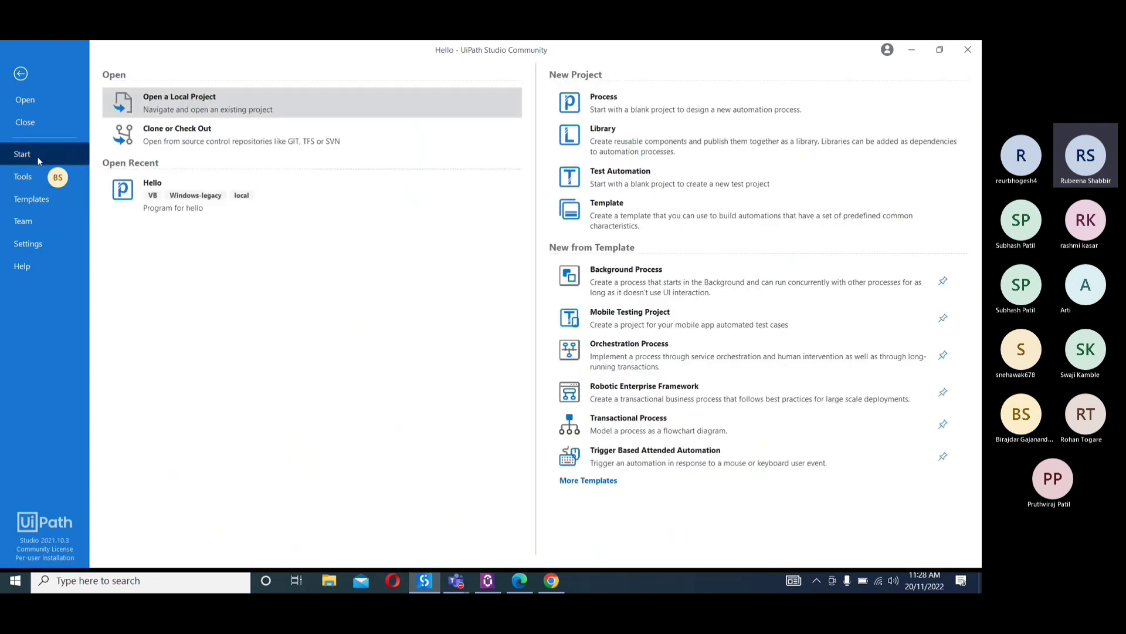
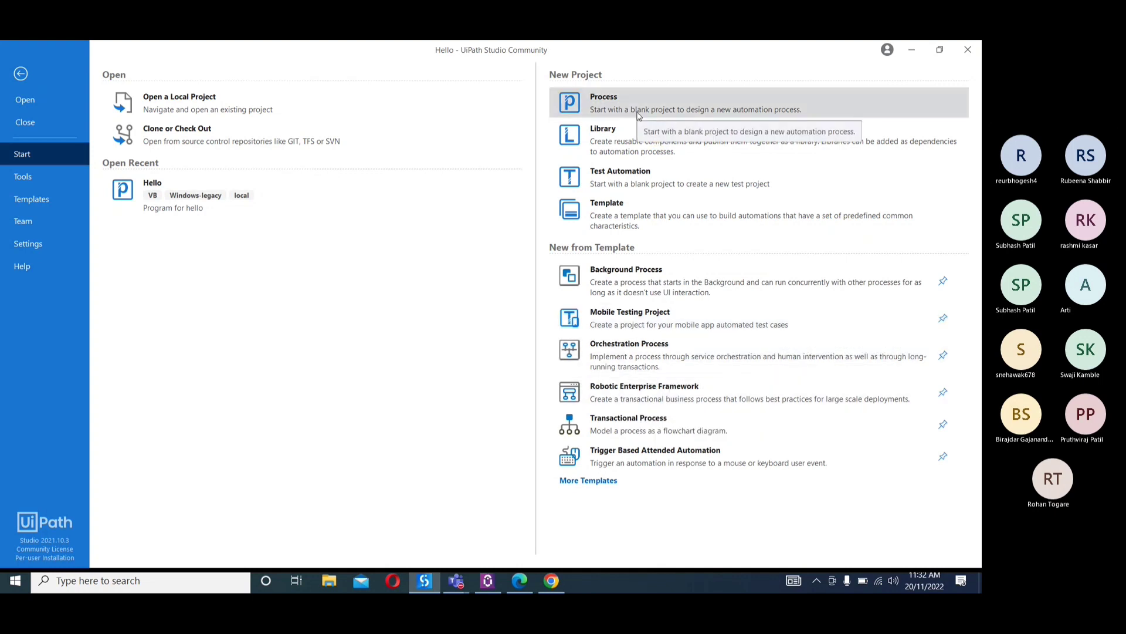
Show the project templates, the Team page's GIT options, and the General settings
{"action": "left_click", "coordinate": [21, 203]}
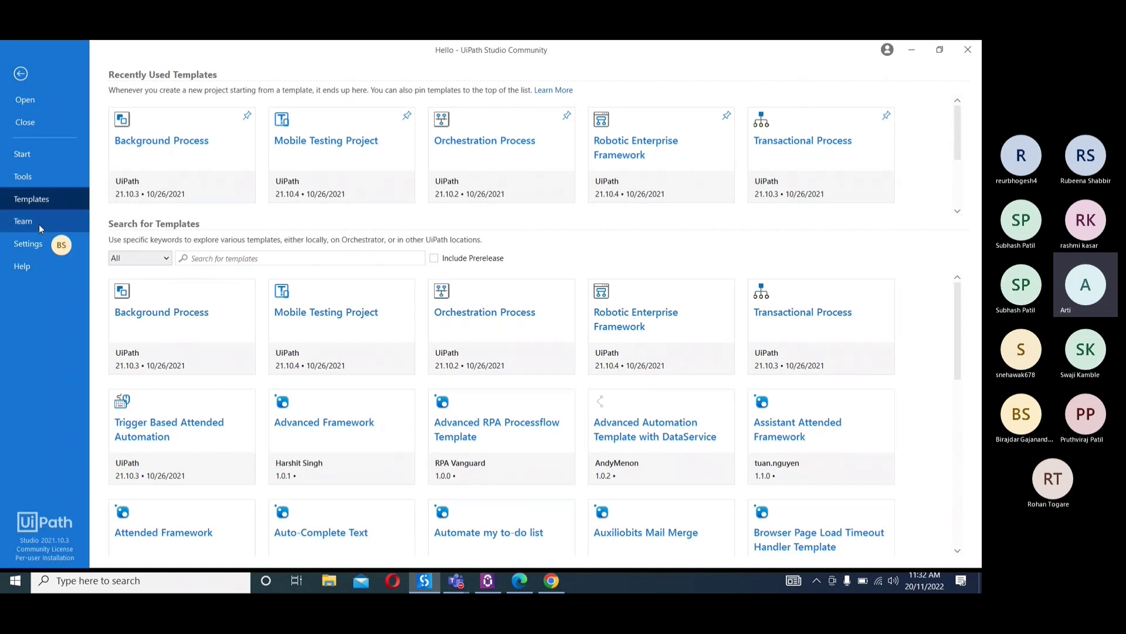
{"action": "left_click", "coordinate": [30, 223]}
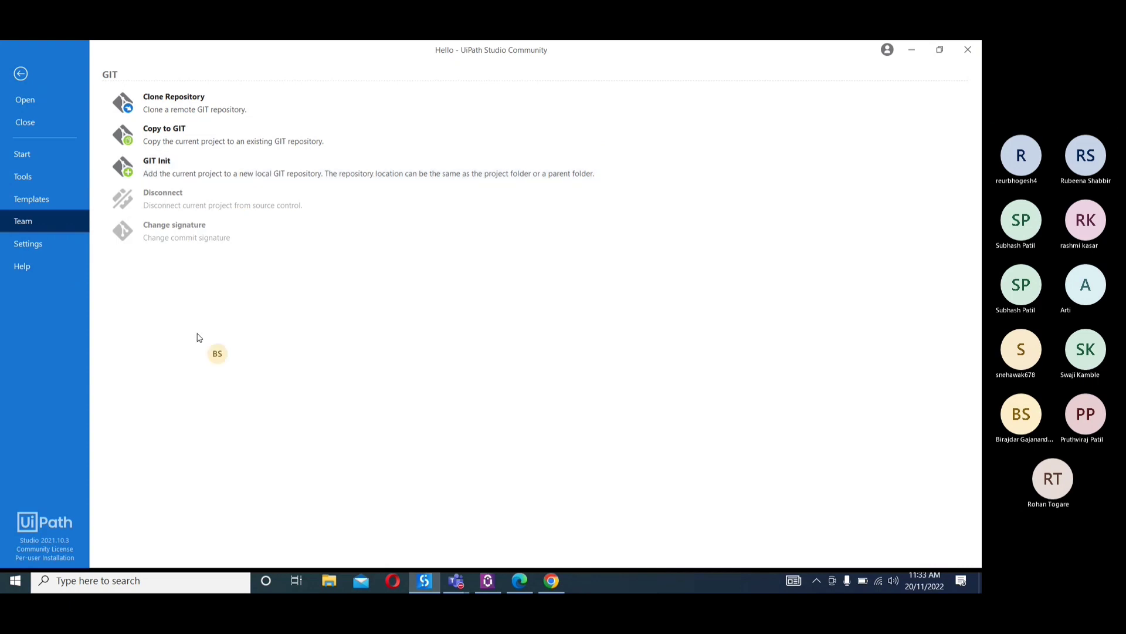
{"action": "left_click", "coordinate": [51, 245]}
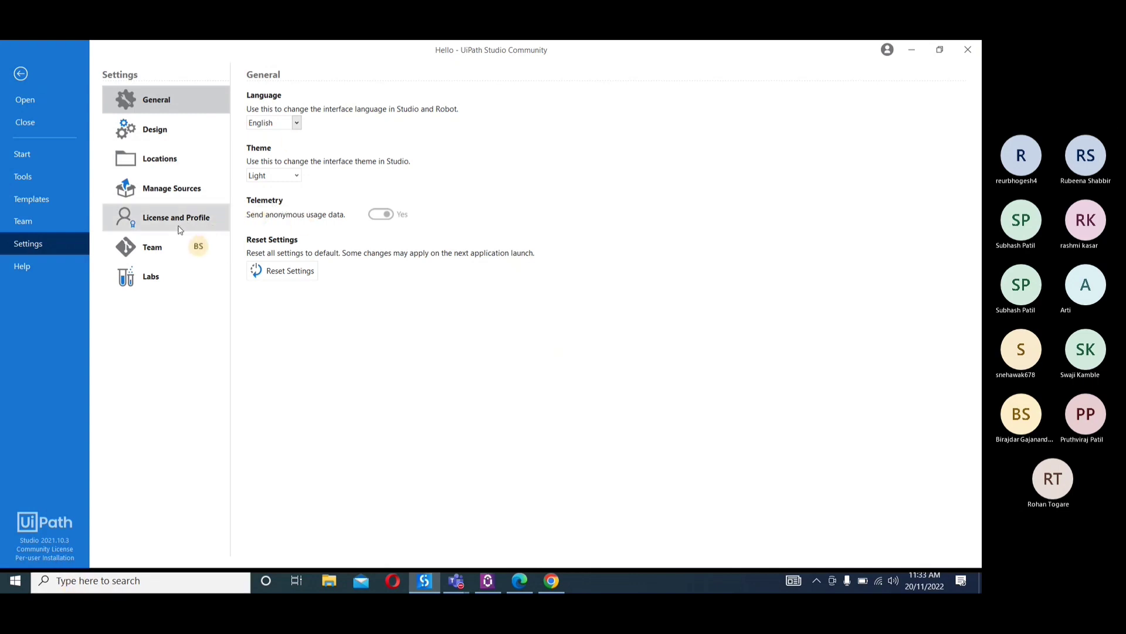
Review the Design settings and turn off Use Modern for new projects
{"action": "left_click", "coordinate": [155, 130]}
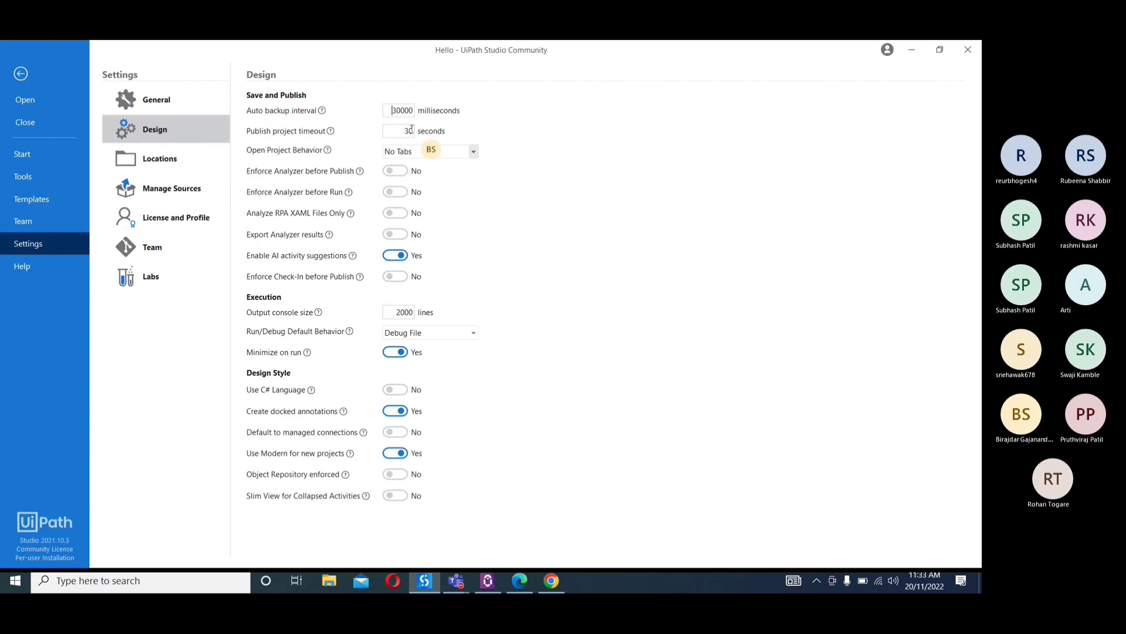
{"action": "double_click", "coordinate": [403, 111]}
{"action": "double_click", "coordinate": [409, 130]}
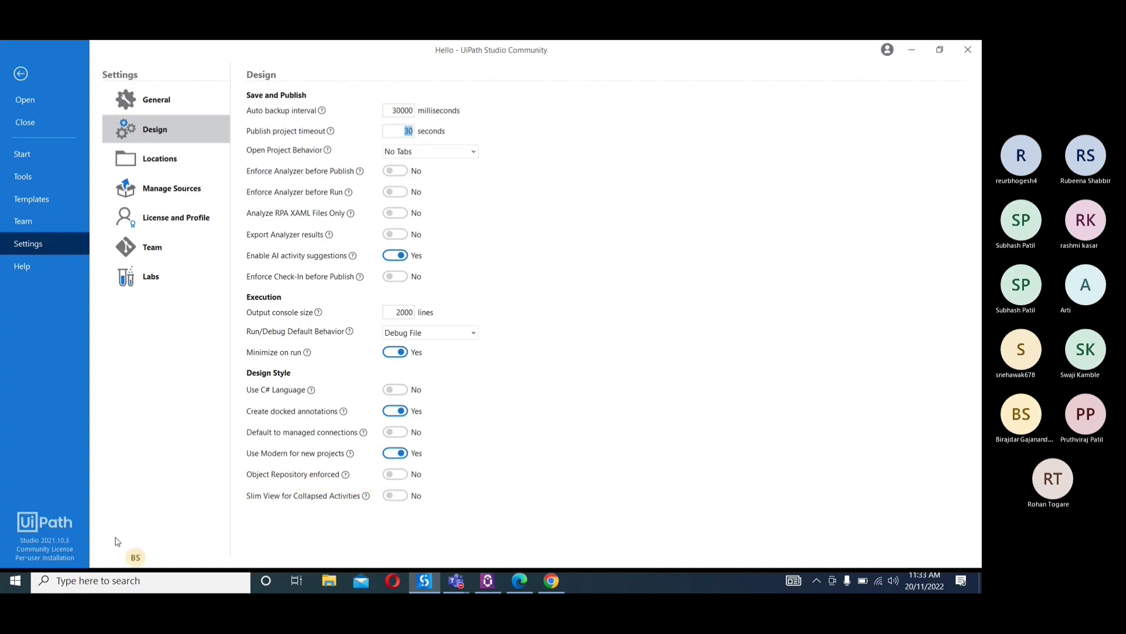
{"action": "left_click", "coordinate": [401, 457]}
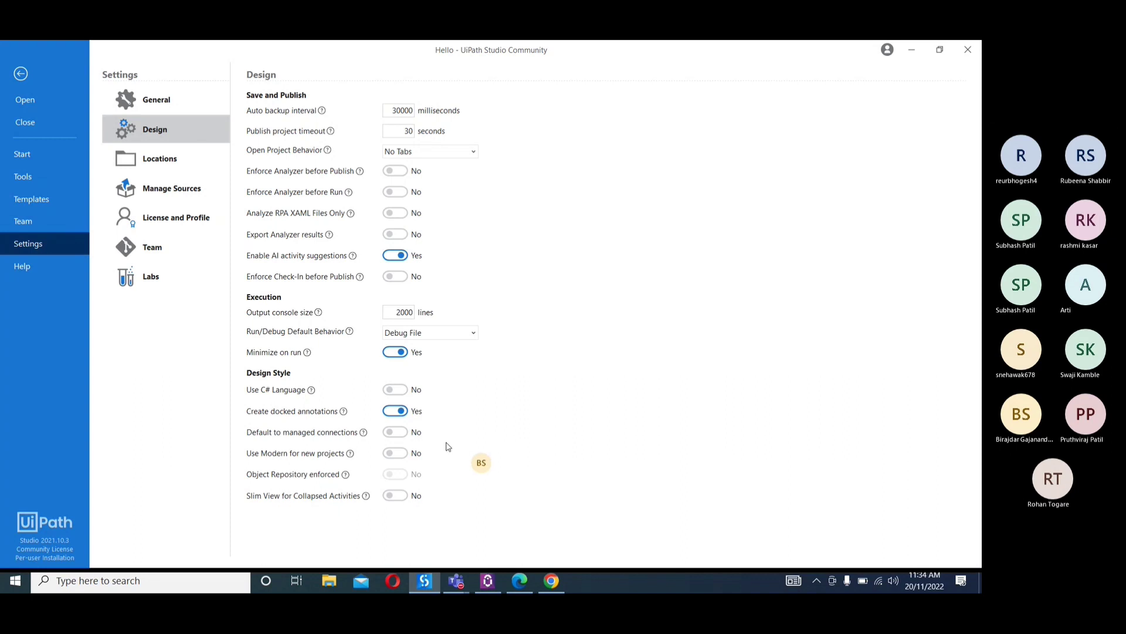
{"action": "mouse_move", "coordinate": [402, 457]}
Go through the General, Design, Locations and Manage Sources settings
{"action": "left_click", "coordinate": [186, 111]}
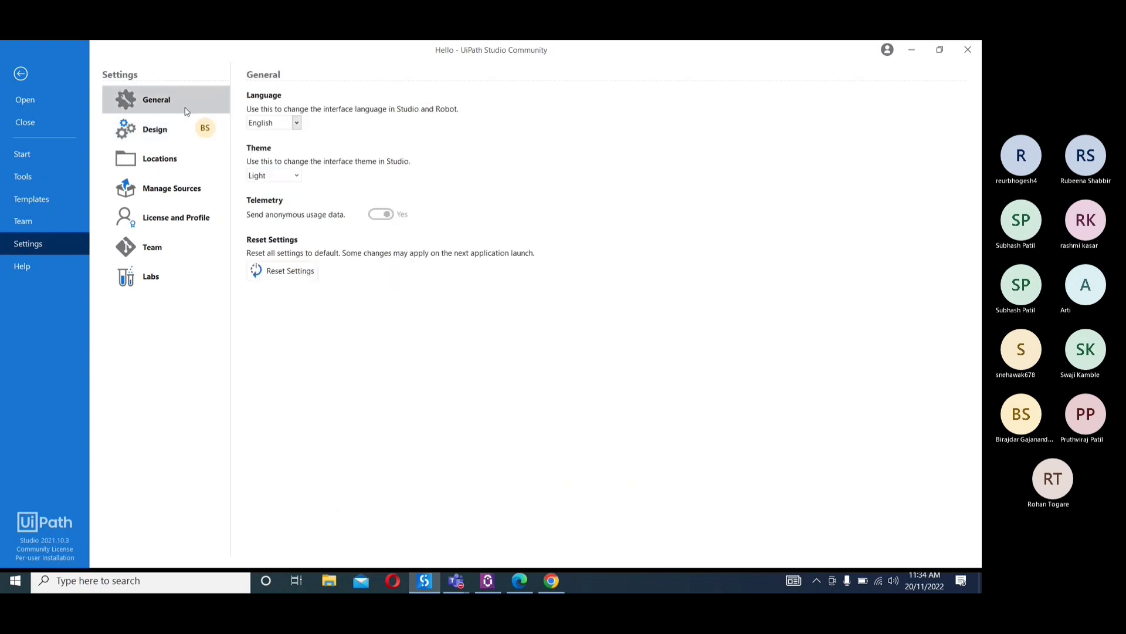
{"action": "left_click", "coordinate": [172, 128]}
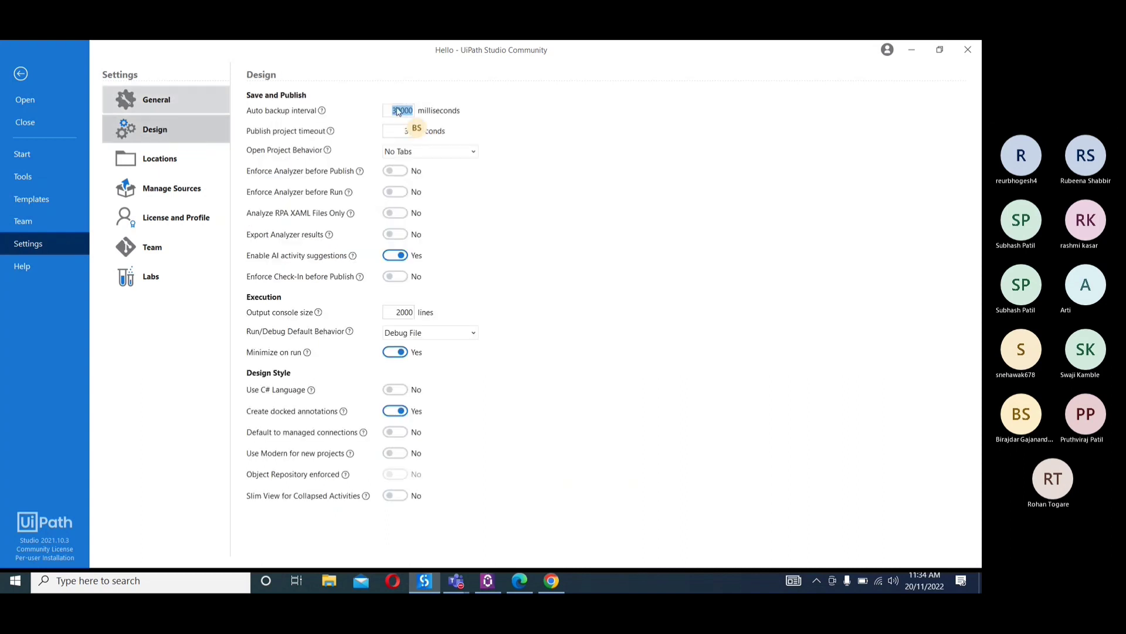
{"action": "left_click", "coordinate": [180, 161]}
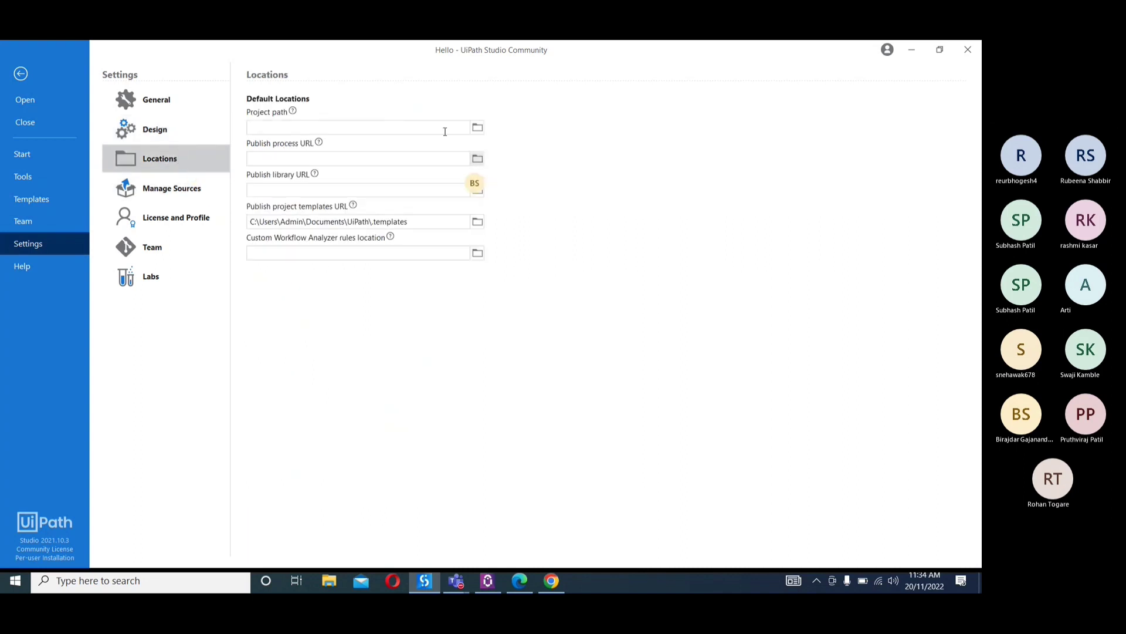
{"action": "left_click", "coordinate": [190, 186]}
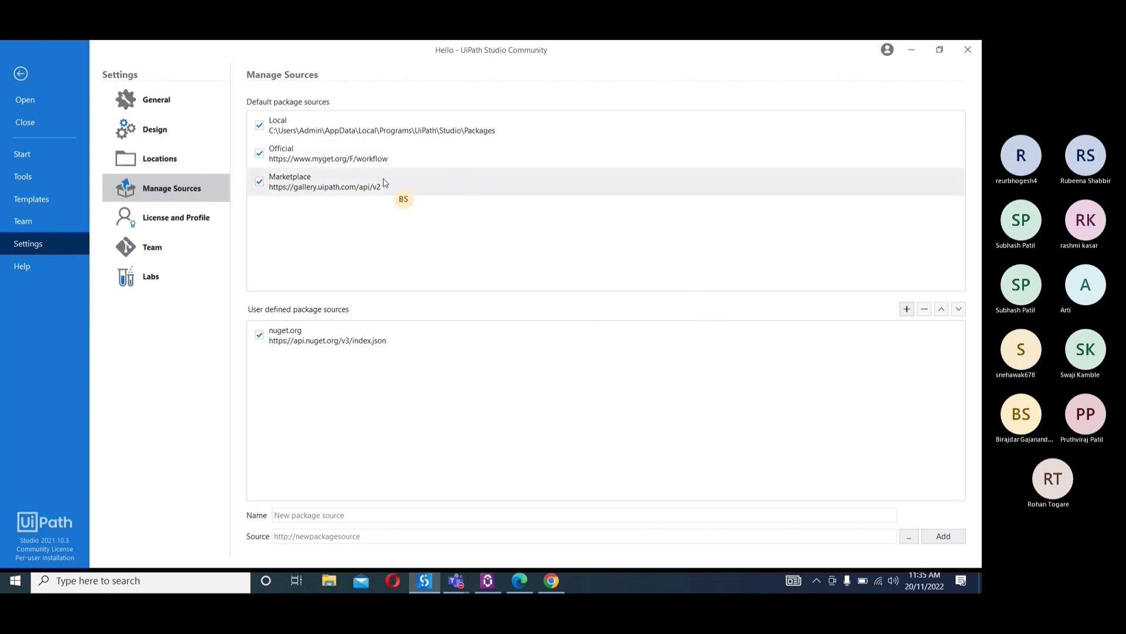
Show the UiPath Studio and StudioX profile choices in the License and Profile settings, and close them without switching
{"action": "left_click", "coordinate": [169, 227]}
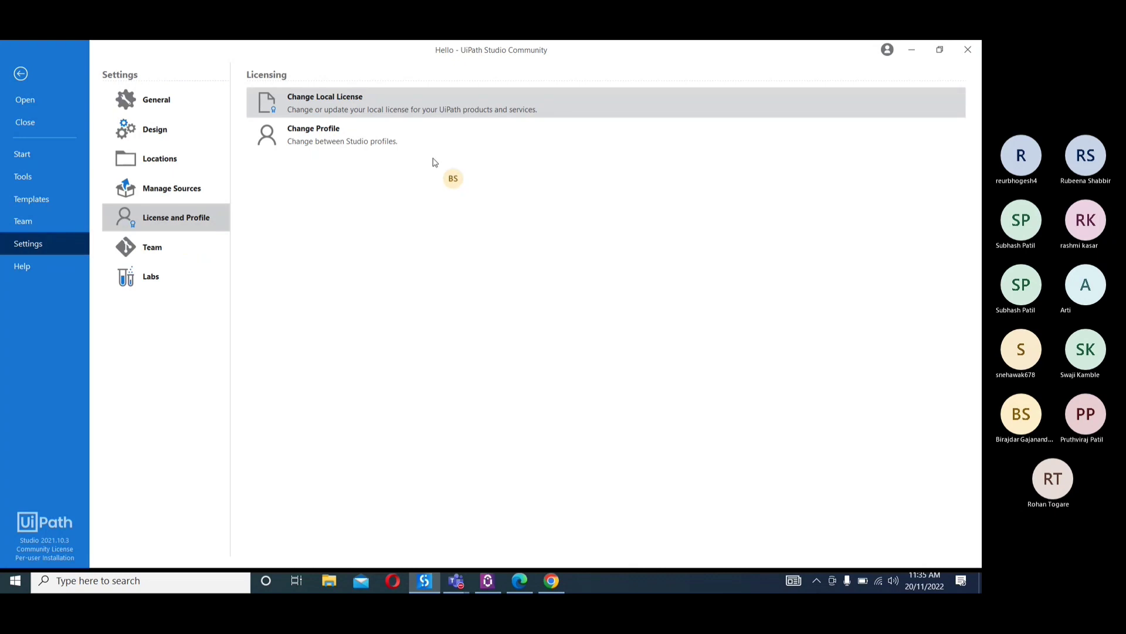
{"action": "left_click", "coordinate": [397, 139]}
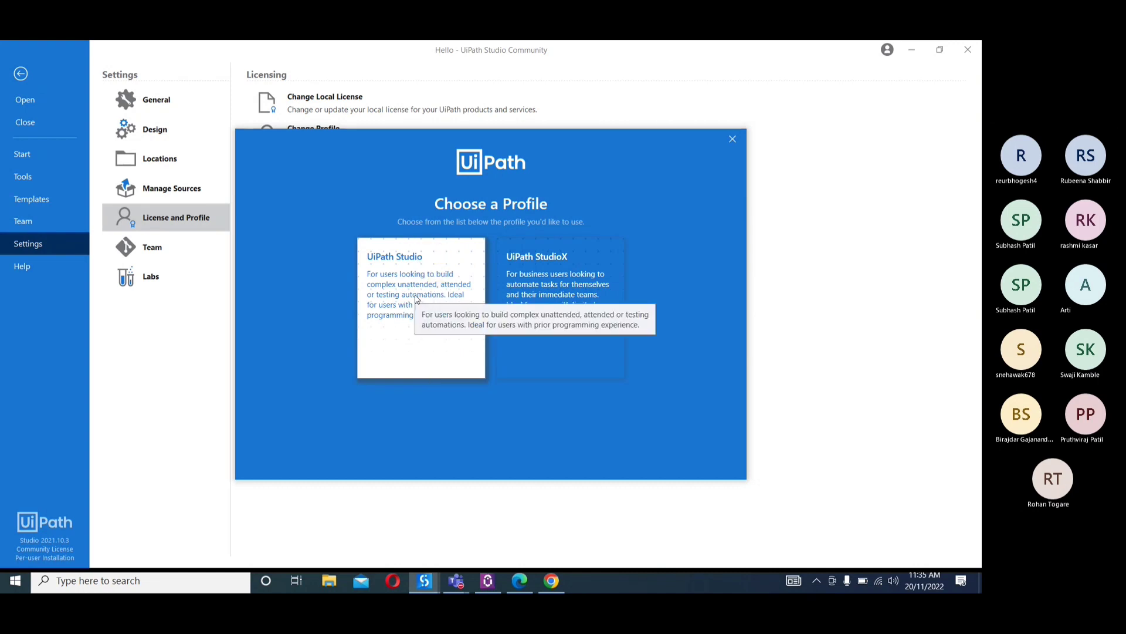
{"action": "left_click", "coordinate": [732, 139]}
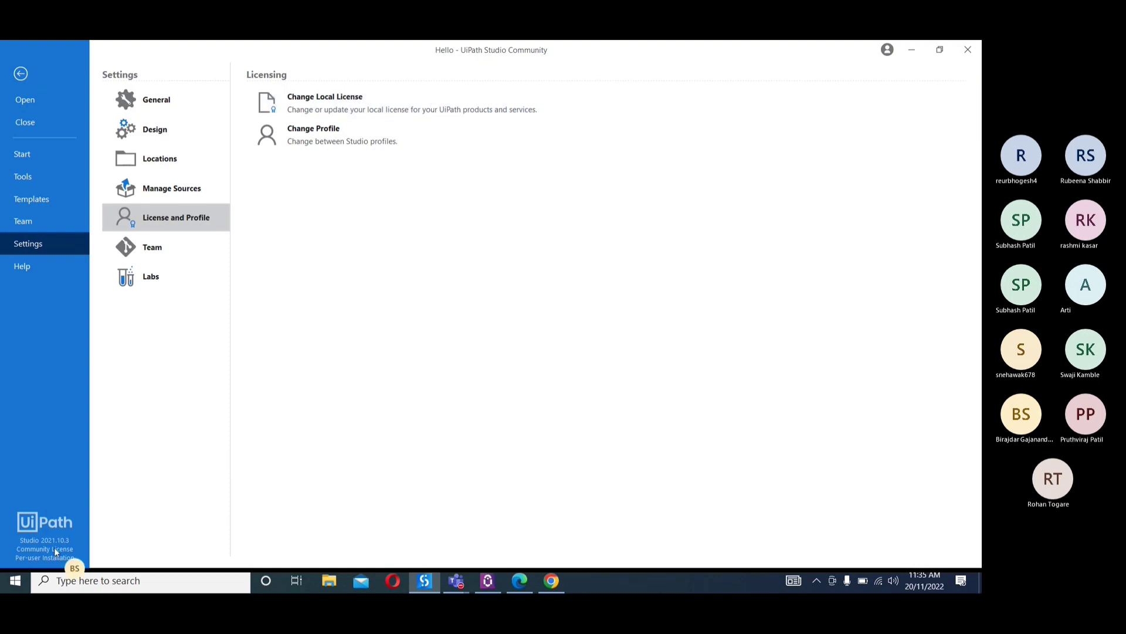
Show the source control plugins and Labs settings, and the Help page with its learning resources
{"action": "left_click", "coordinate": [156, 258]}
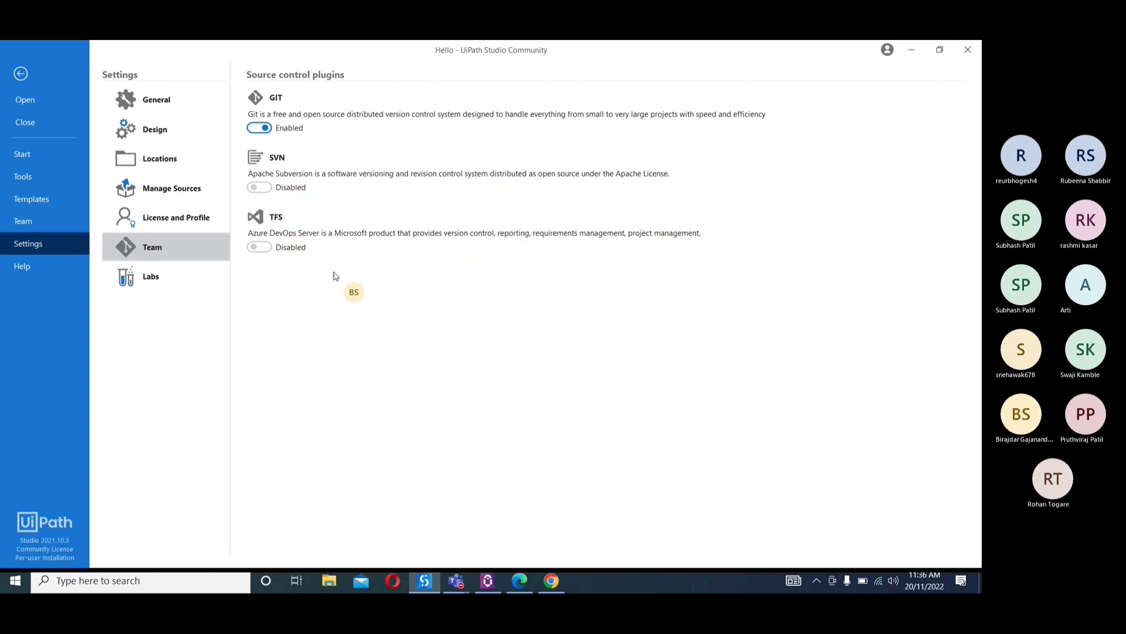
{"action": "left_click", "coordinate": [195, 287]}
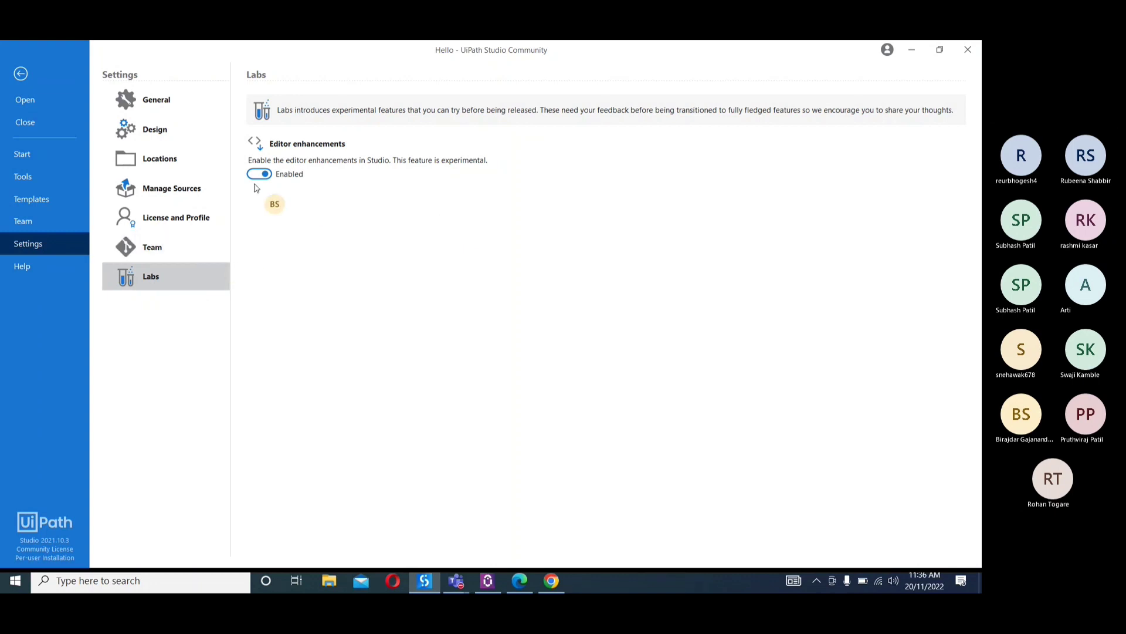
{"action": "left_click", "coordinate": [28, 268]}
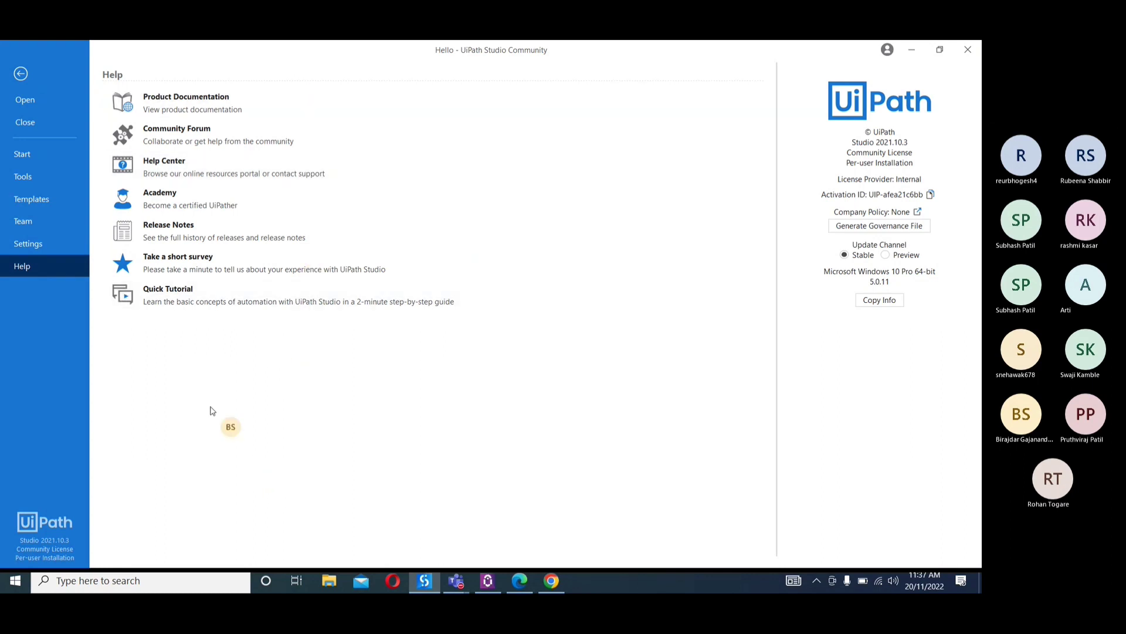
Open the Community Forum from Help, accept its cookies, and browse the UiPath Replies posts
{"action": "left_click", "coordinate": [214, 136]}
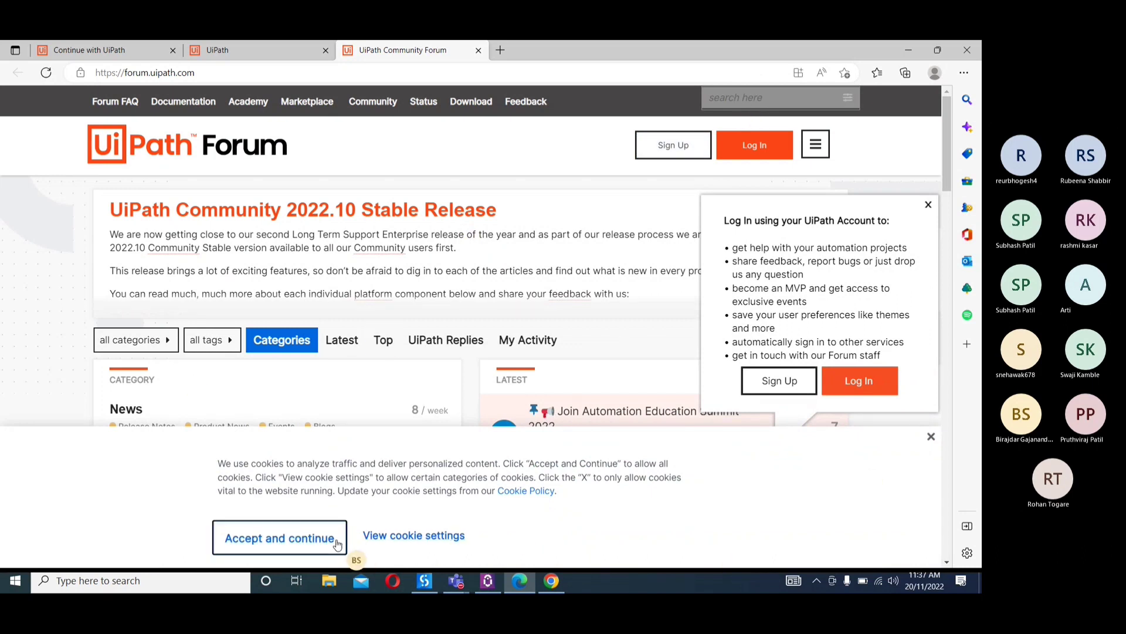
{"action": "left_click", "coordinate": [279, 538]}
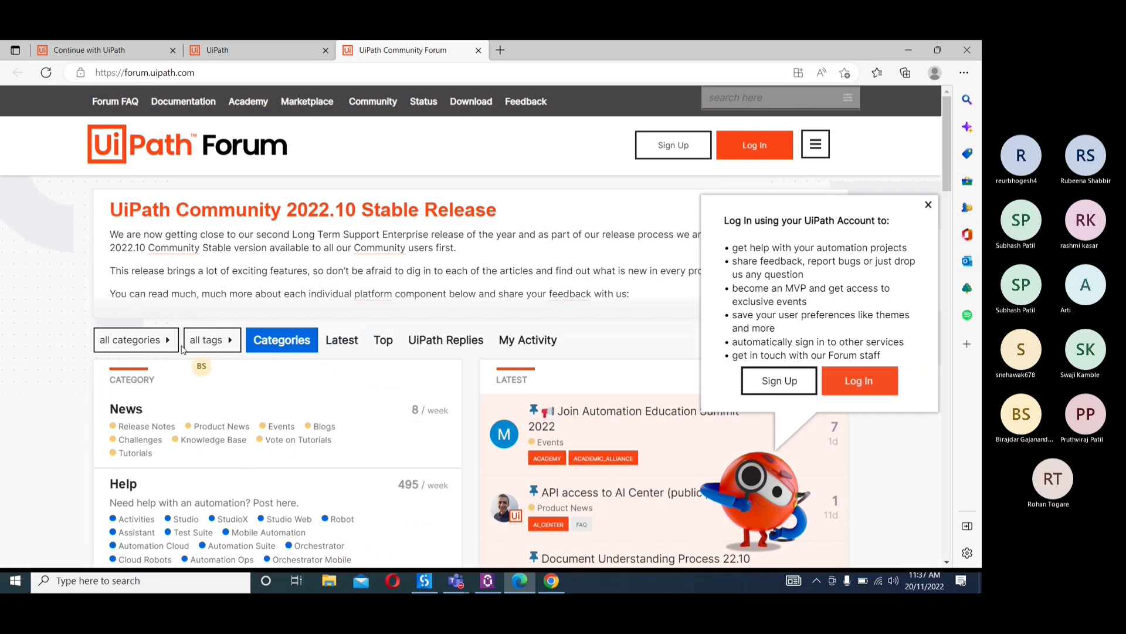
{"action": "left_click", "coordinate": [449, 341]}
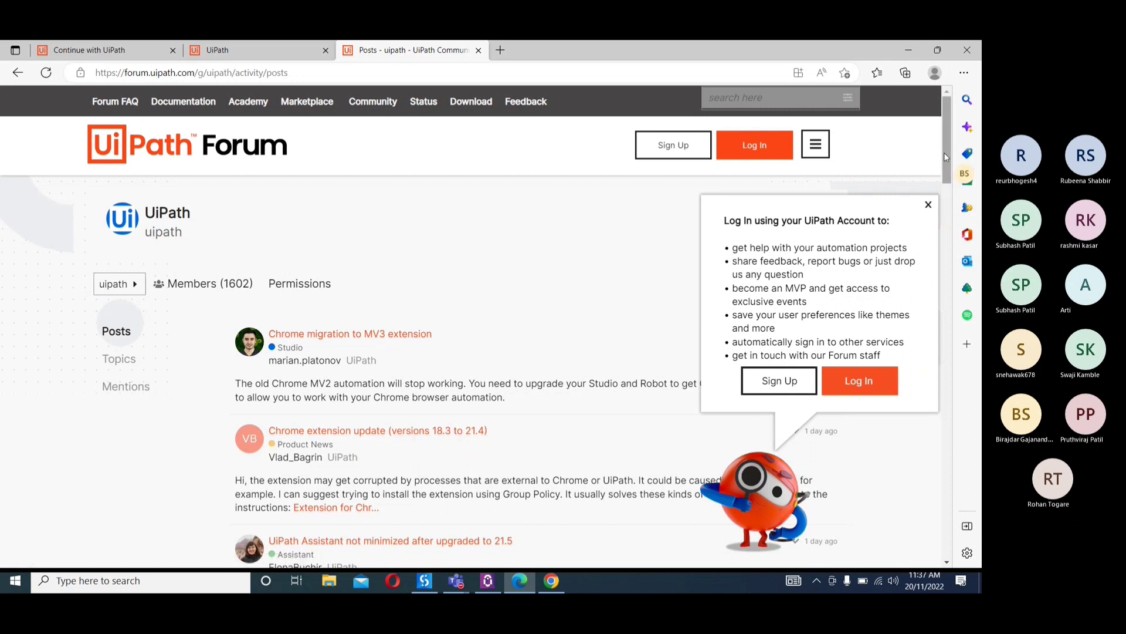
{"action": "left_click_drag", "start_coordinate": [945, 153], "coordinate": [958, 325]}
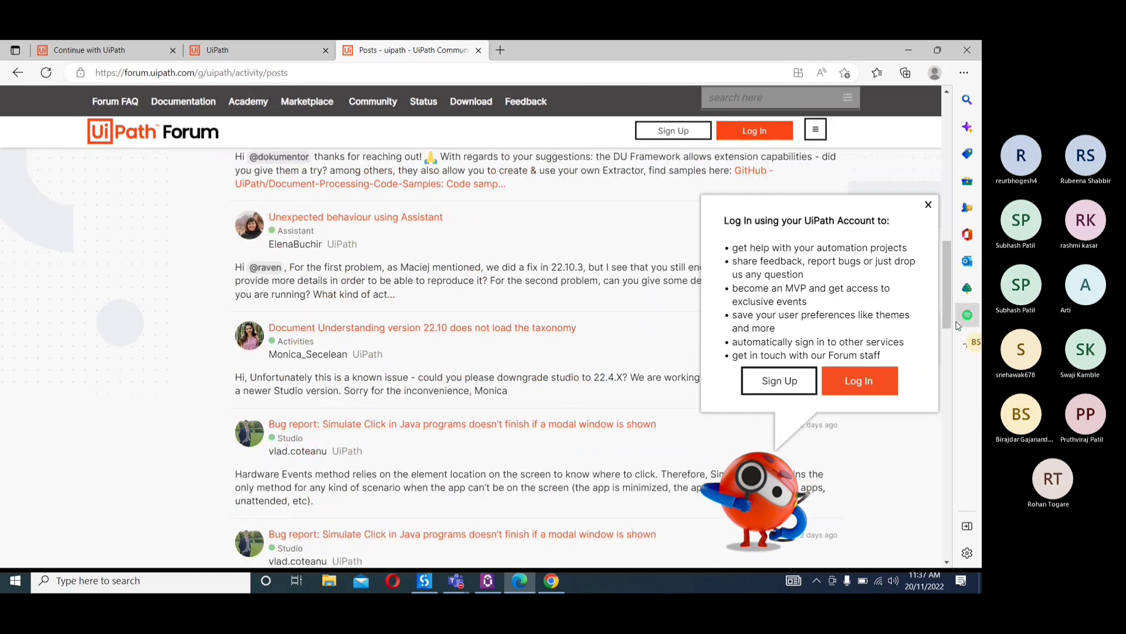
{"action": "left_click", "coordinate": [968, 315]}
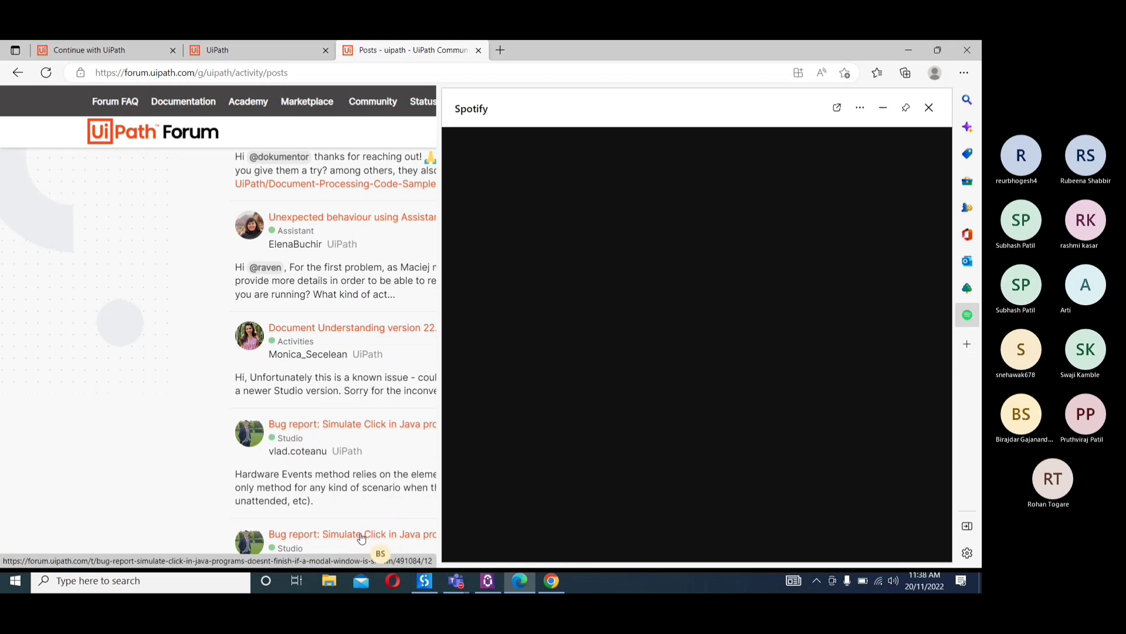
{"action": "left_click", "coordinate": [930, 108]}
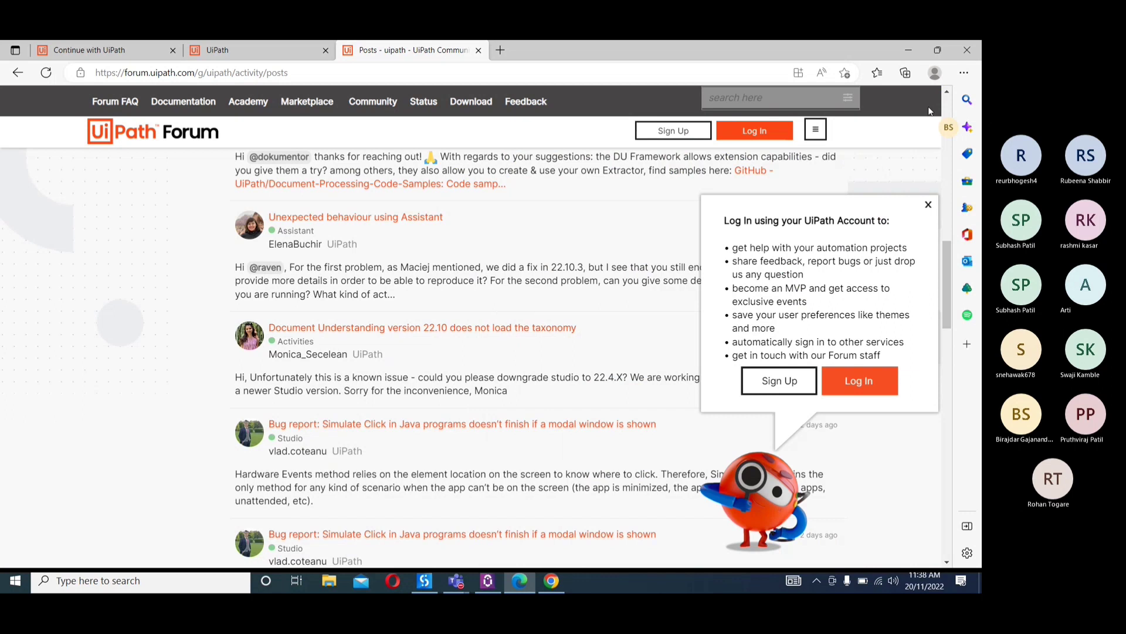
Return to UiPath Studio, open the Academy website from Help, and bring the Academy page back up in Edge
{"action": "left_click", "coordinate": [428, 582]}
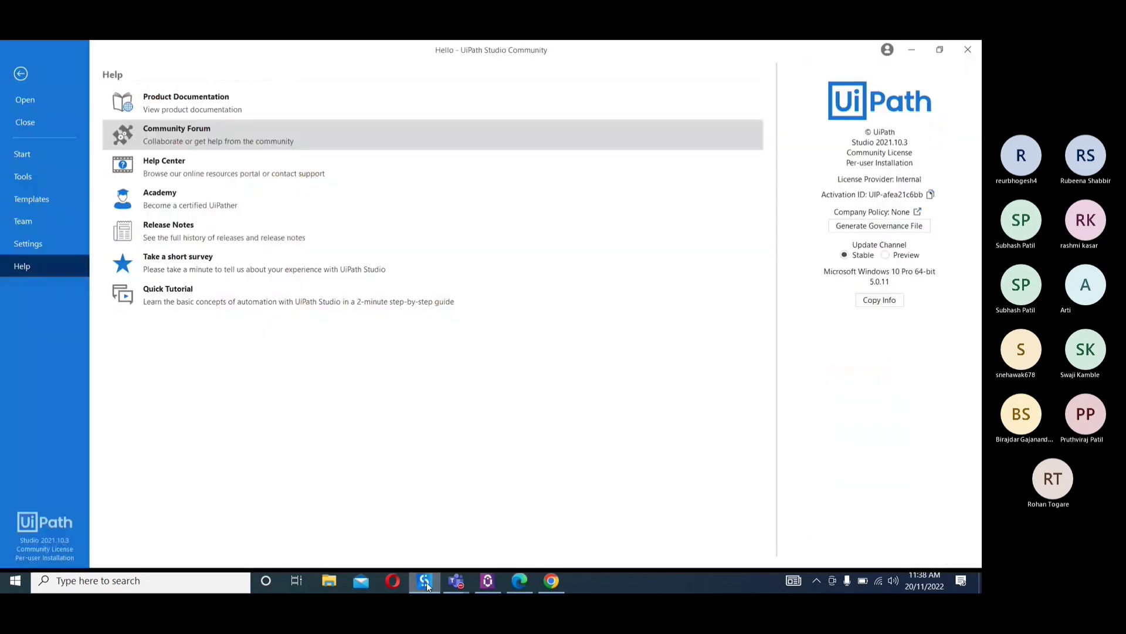
{"action": "left_click", "coordinate": [210, 203]}
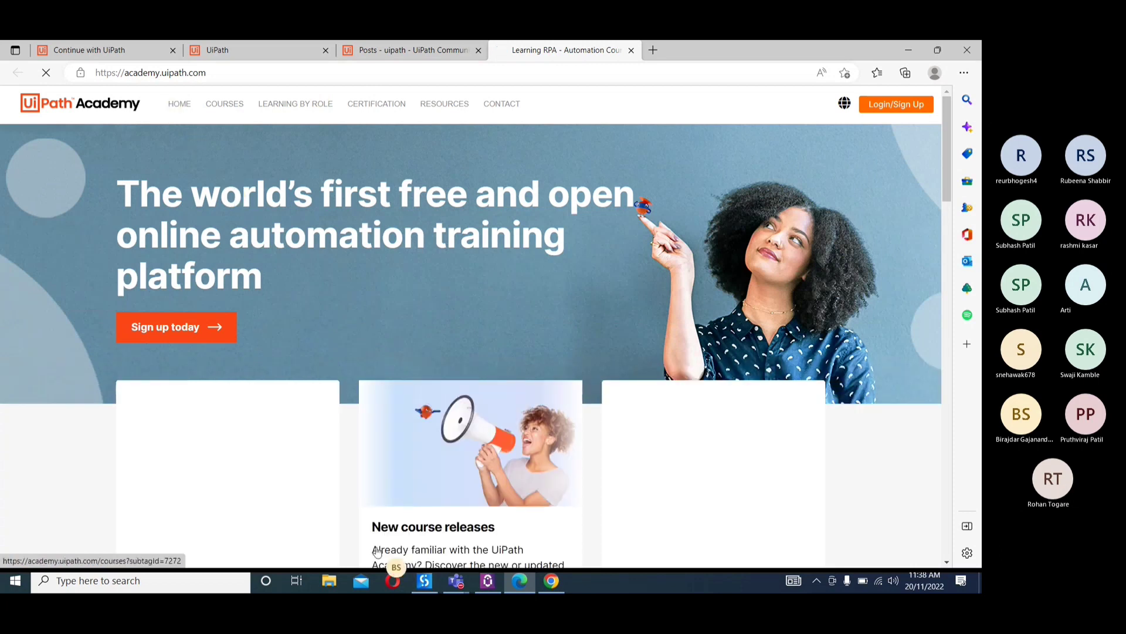
{"action": "left_click", "coordinate": [419, 588]}
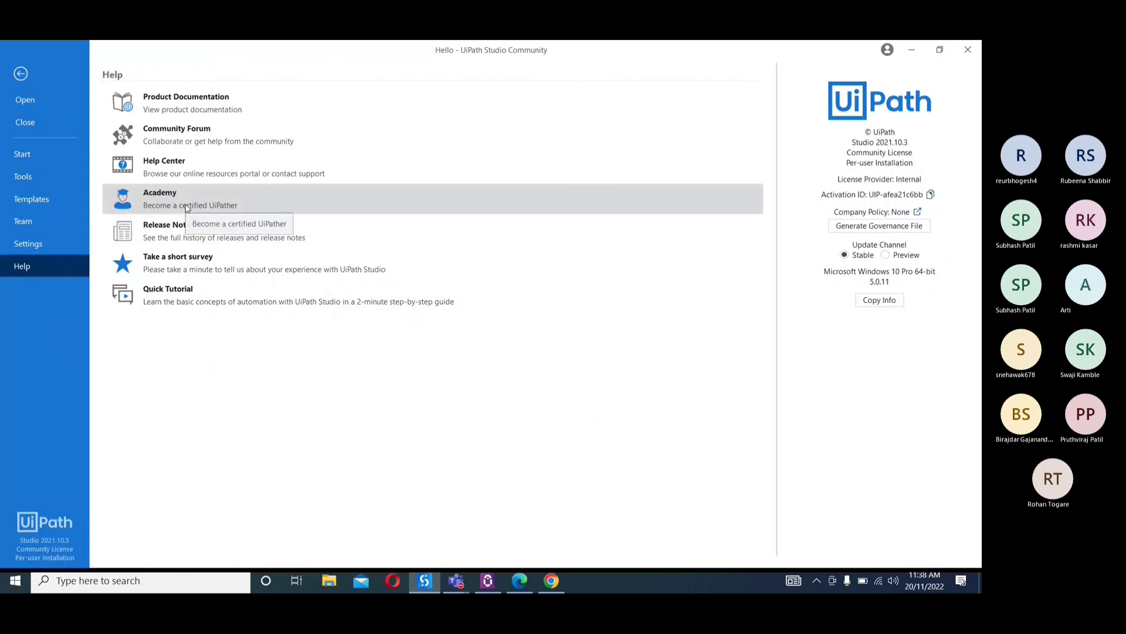
{"action": "left_click", "coordinate": [549, 581]}
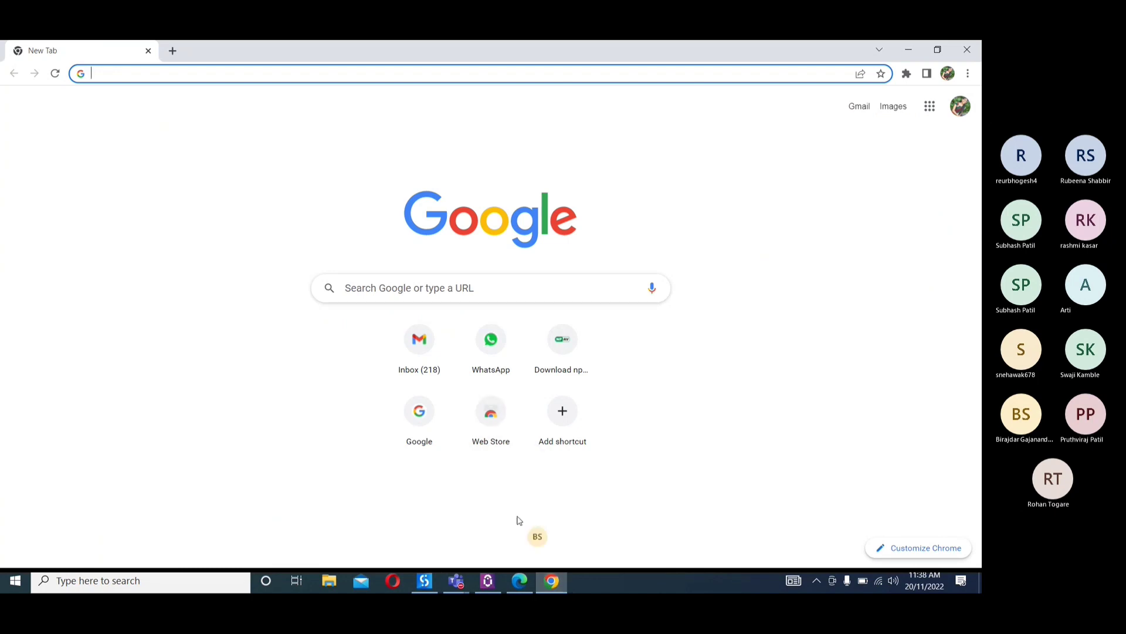
{"action": "left_click", "coordinate": [519, 582]}
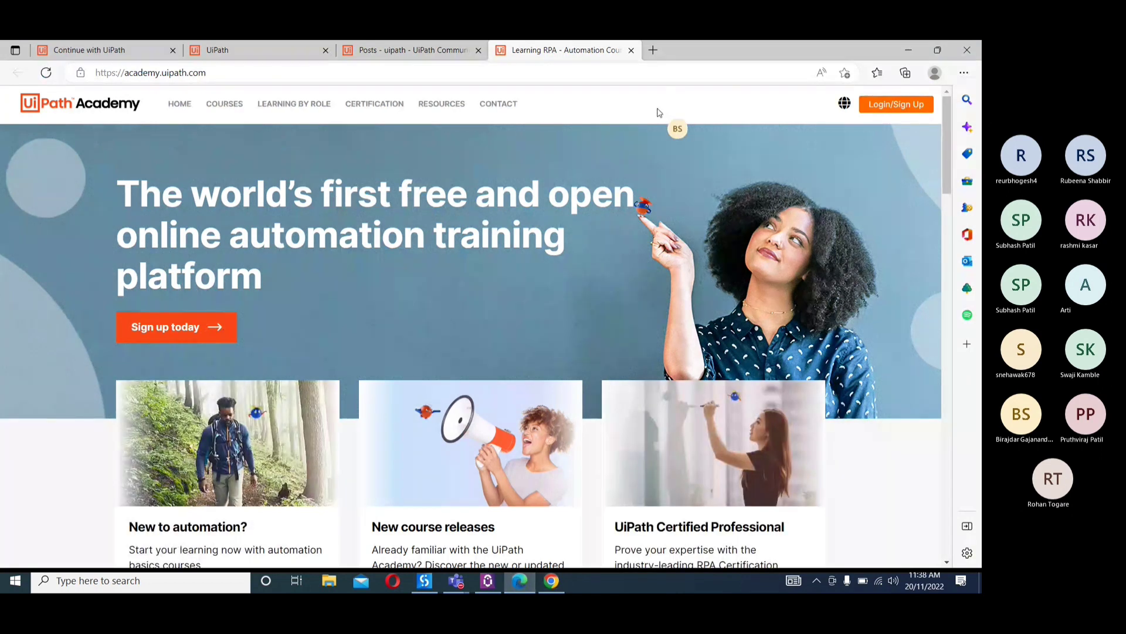
Browse the Academy's Learning By Role plans and open the RPA Developer Foundation plan
{"action": "left_click", "coordinate": [296, 107]}
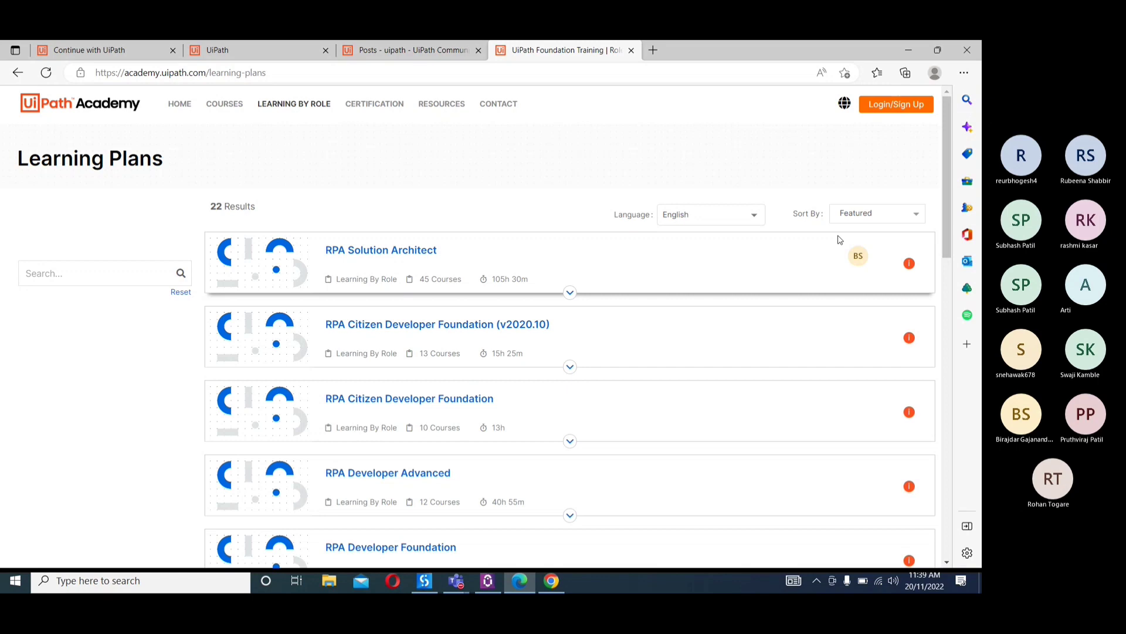
{"action": "left_click_drag", "start_coordinate": [953, 157], "coordinate": [953, 185]}
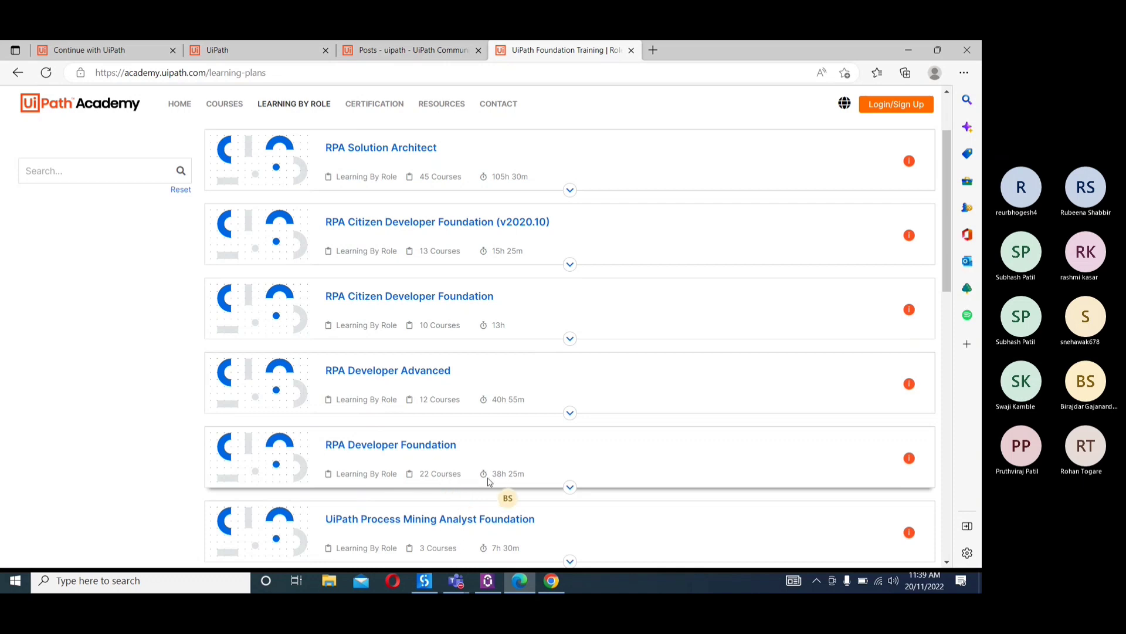
{"action": "left_click", "coordinate": [374, 449]}
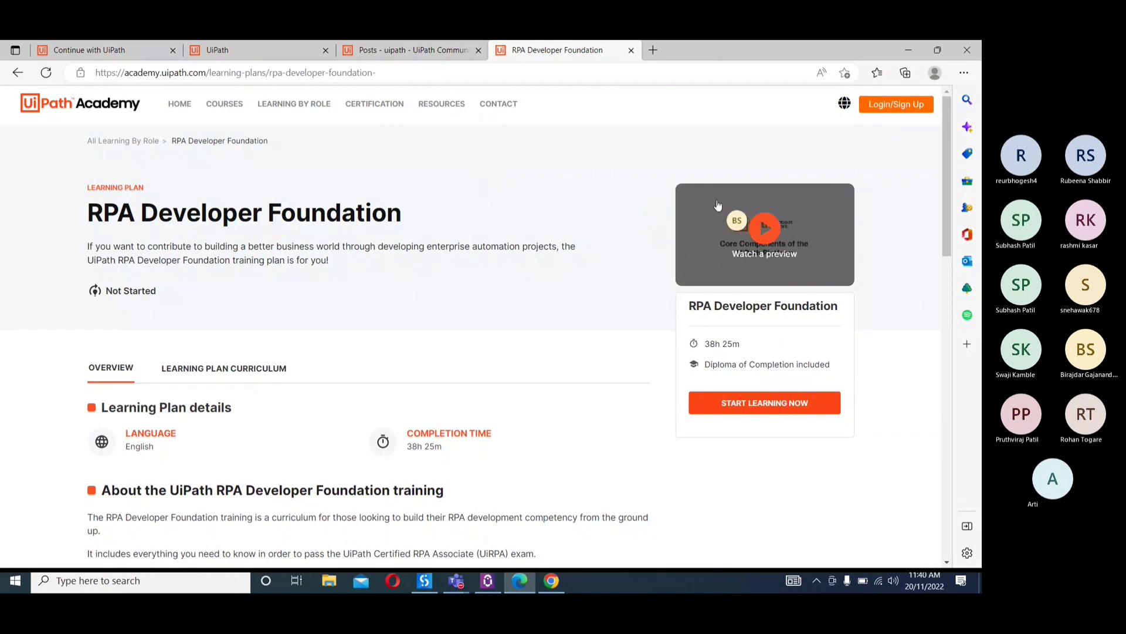
Read through the RPA Developer Foundation overview and training agenda, and show its learning plan curriculum
{"action": "scroll", "coordinate": [949, 171], "scroll_direction": "down", "scroll_amount": 1}
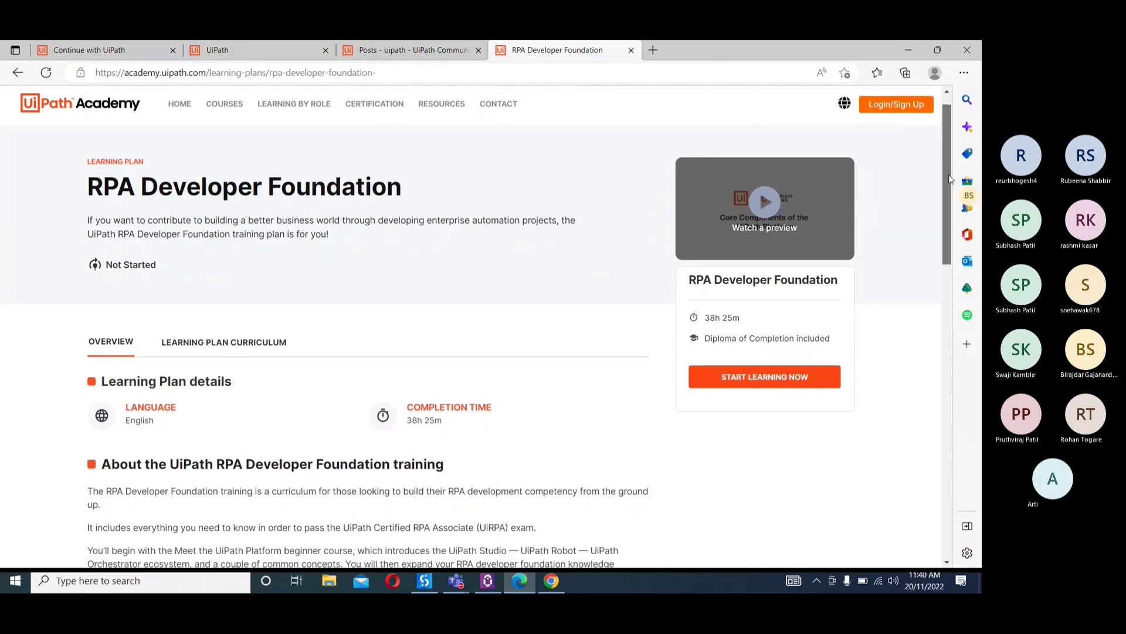
{"action": "left_click_drag", "start_coordinate": [951, 179], "coordinate": [951, 376]}
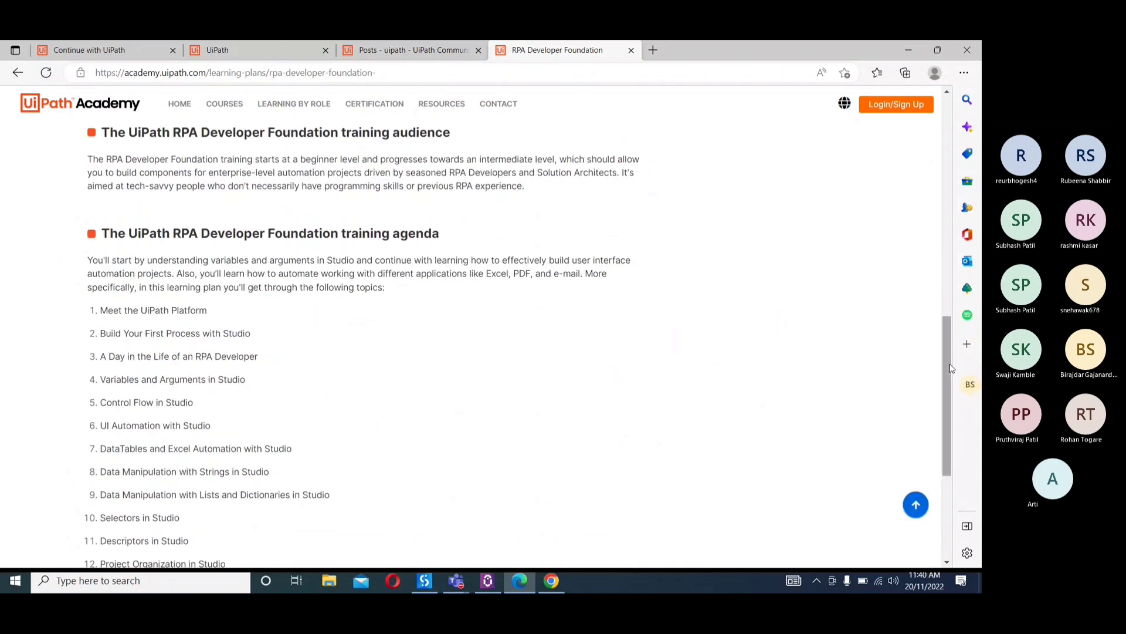
{"action": "left_click_drag", "start_coordinate": [951, 380], "coordinate": [950, 482]}
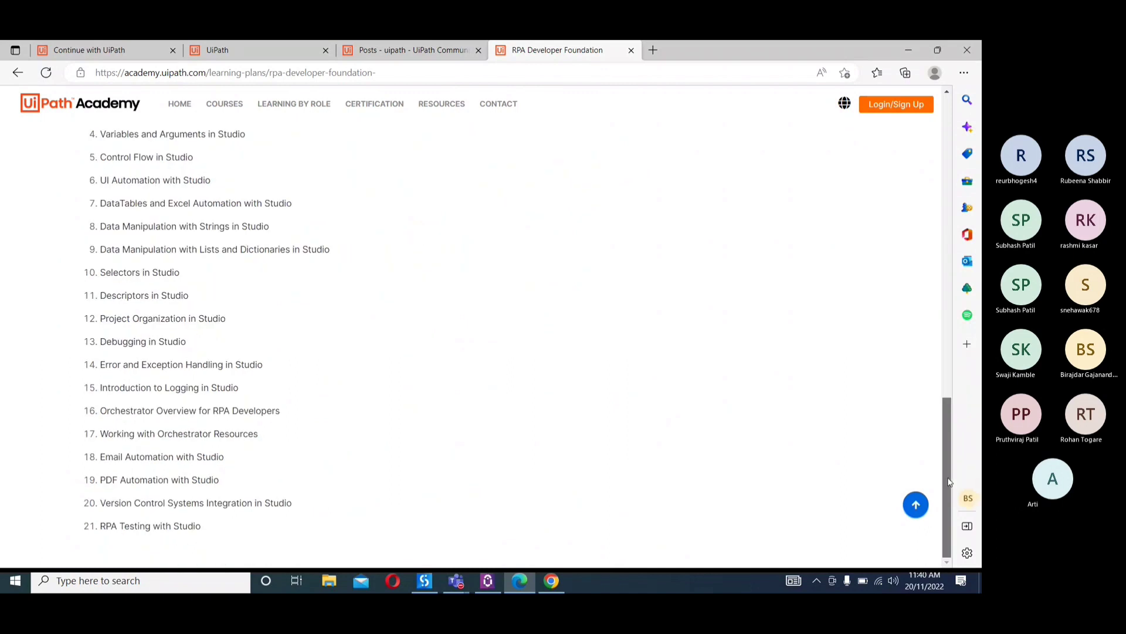
{"action": "left_click_drag", "start_coordinate": [946, 474], "coordinate": [941, 206]}
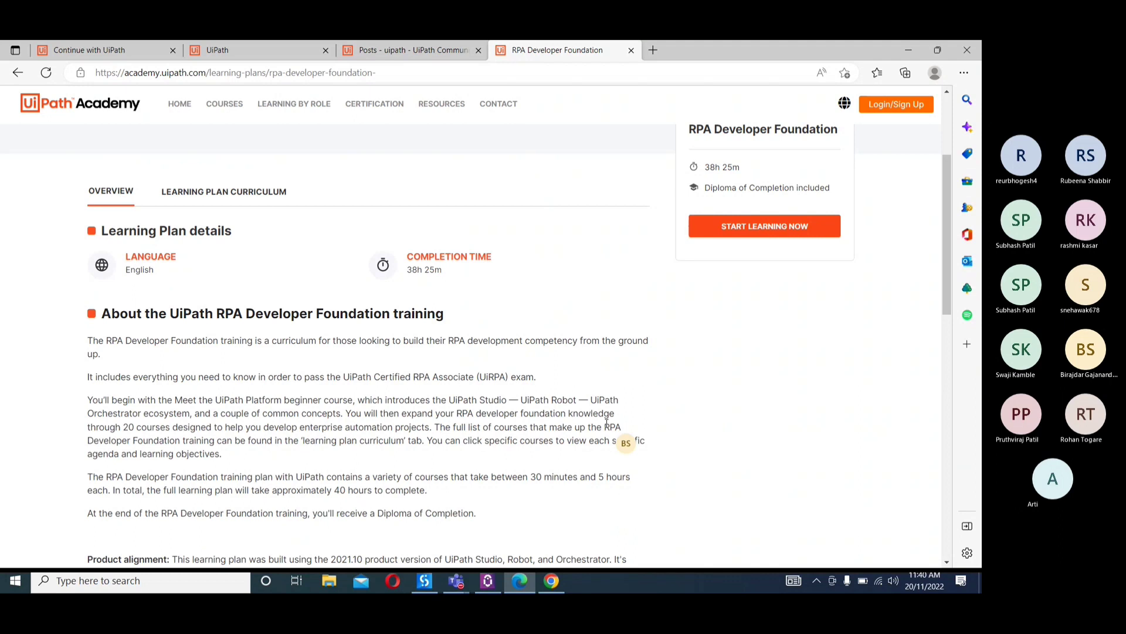
{"action": "left_click", "coordinate": [229, 192]}
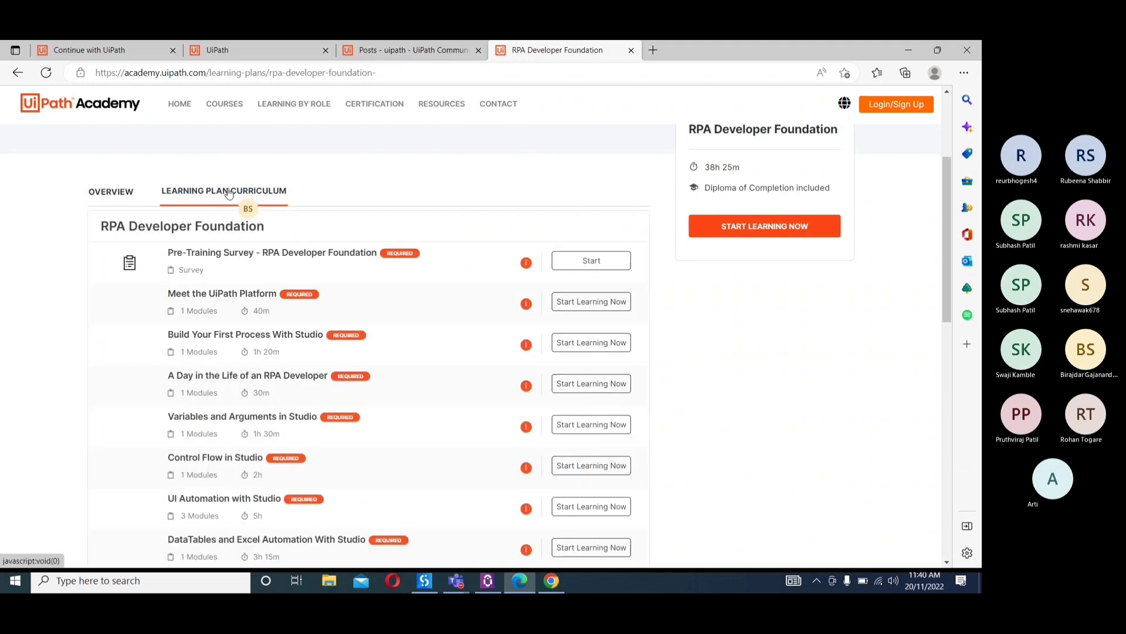
Browse the full list of courses in the RPA Developer Foundation curriculum and return to its beginning
{"action": "left_click_drag", "start_coordinate": [945, 223], "coordinate": [951, 480]}
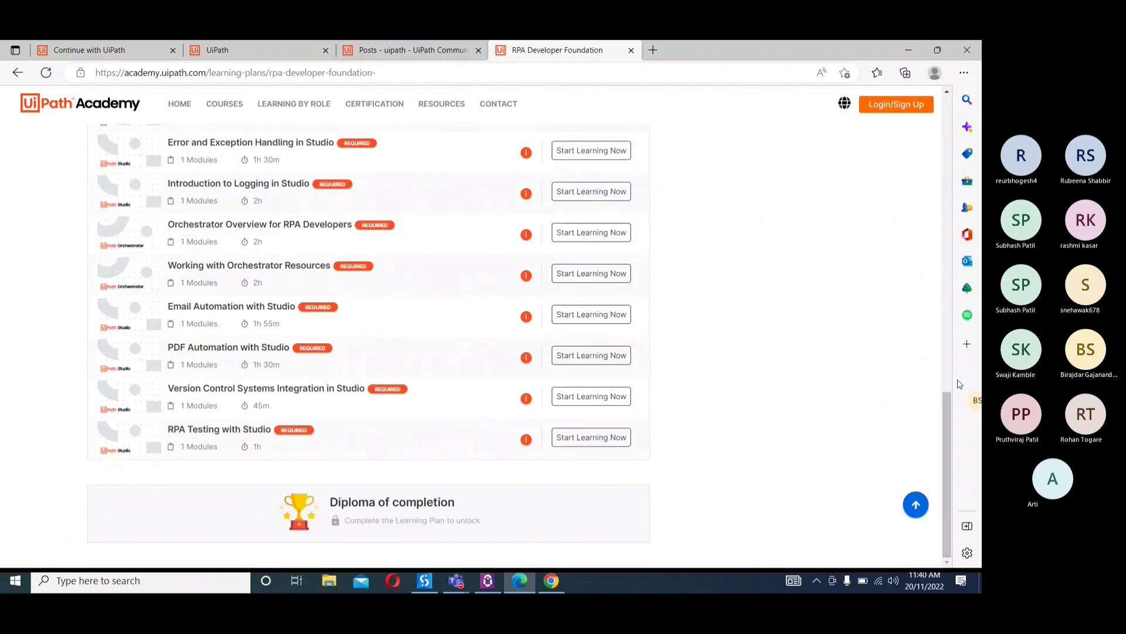
{"action": "scroll", "coordinate": [947, 343], "scroll_direction": "up", "scroll_amount": 7}
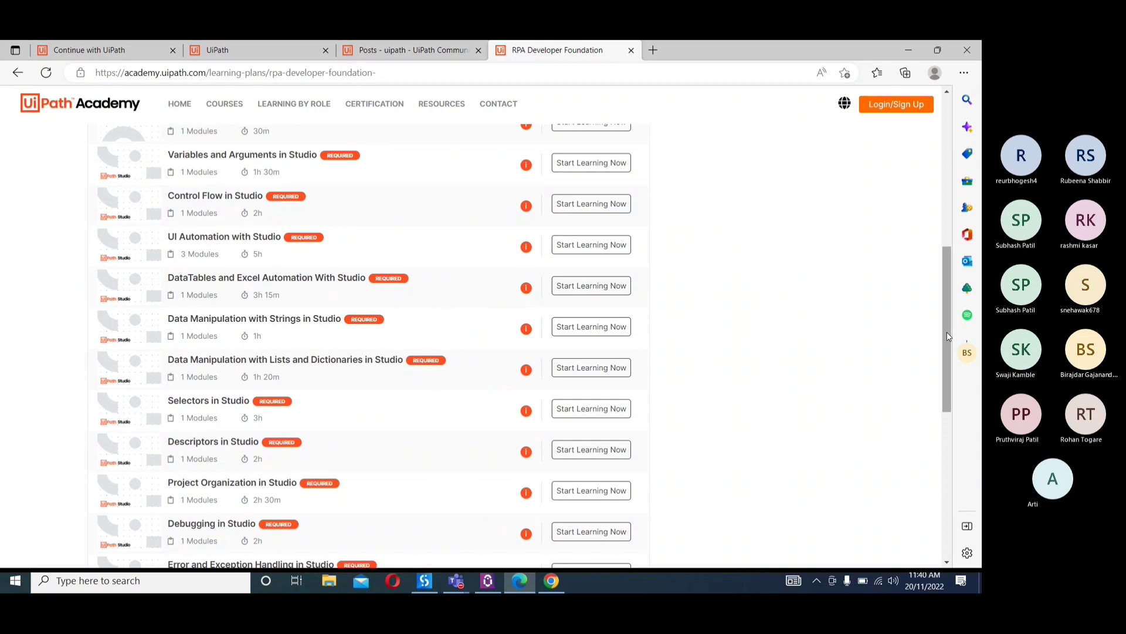
{"action": "left_click_drag", "start_coordinate": [946, 336], "coordinate": [951, 251]}
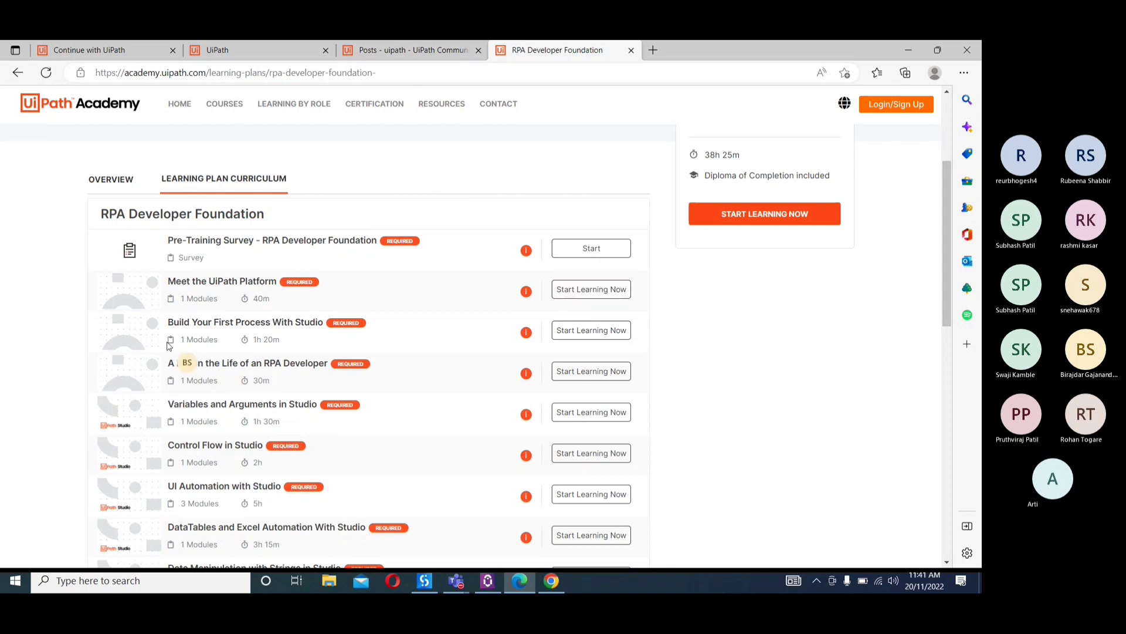
Open the RPA Developer Advanced plan from the Learning By Role plans and read through its overview
{"action": "left_click", "coordinate": [294, 104]}
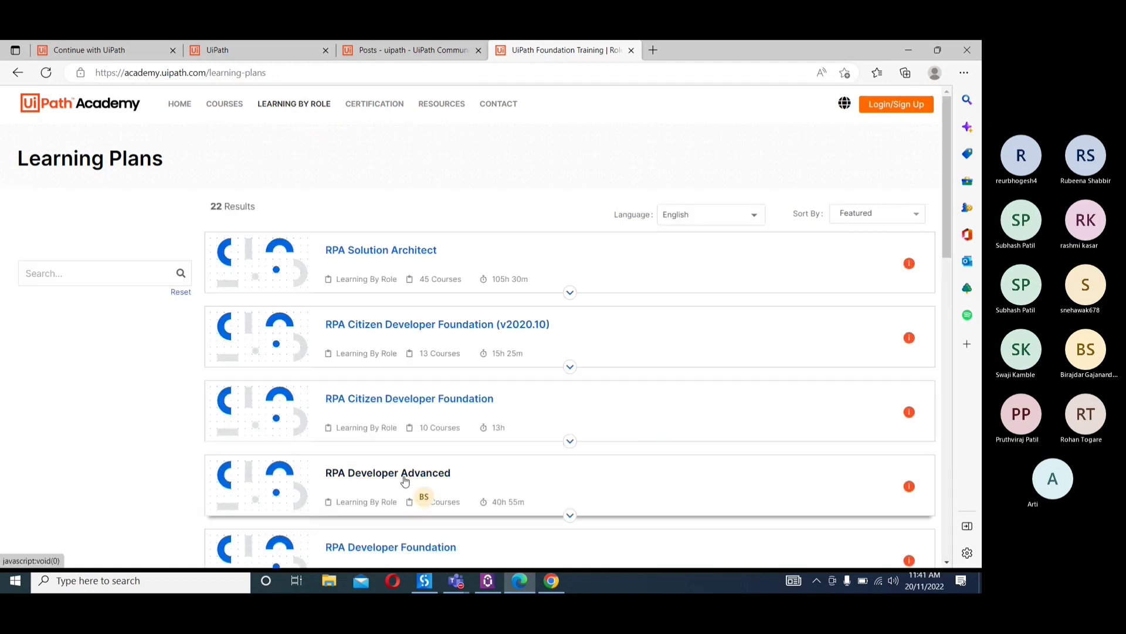
{"action": "left_click", "coordinate": [404, 481]}
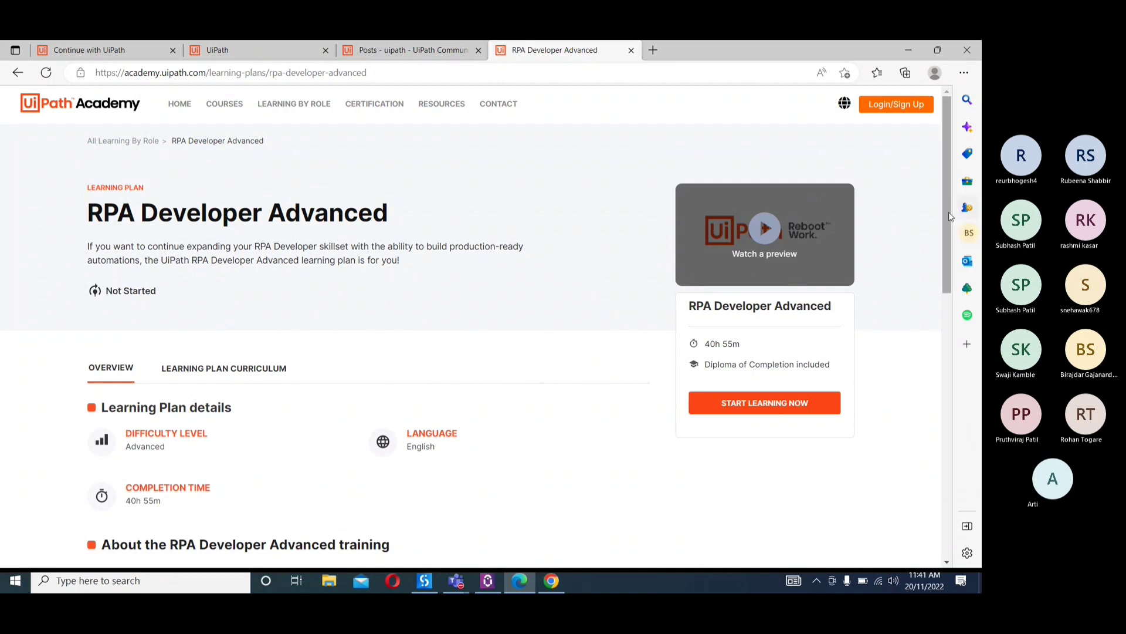
{"action": "left_click_drag", "start_coordinate": [950, 214], "coordinate": [945, 281]}
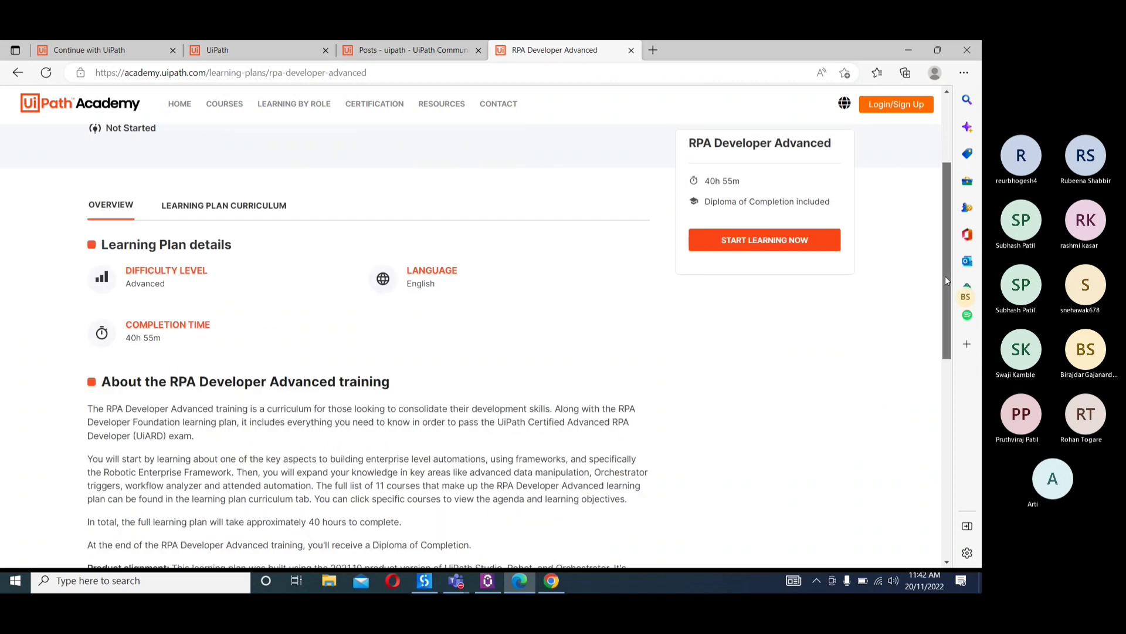
{"action": "left_click_drag", "start_coordinate": [945, 275], "coordinate": [945, 242]}
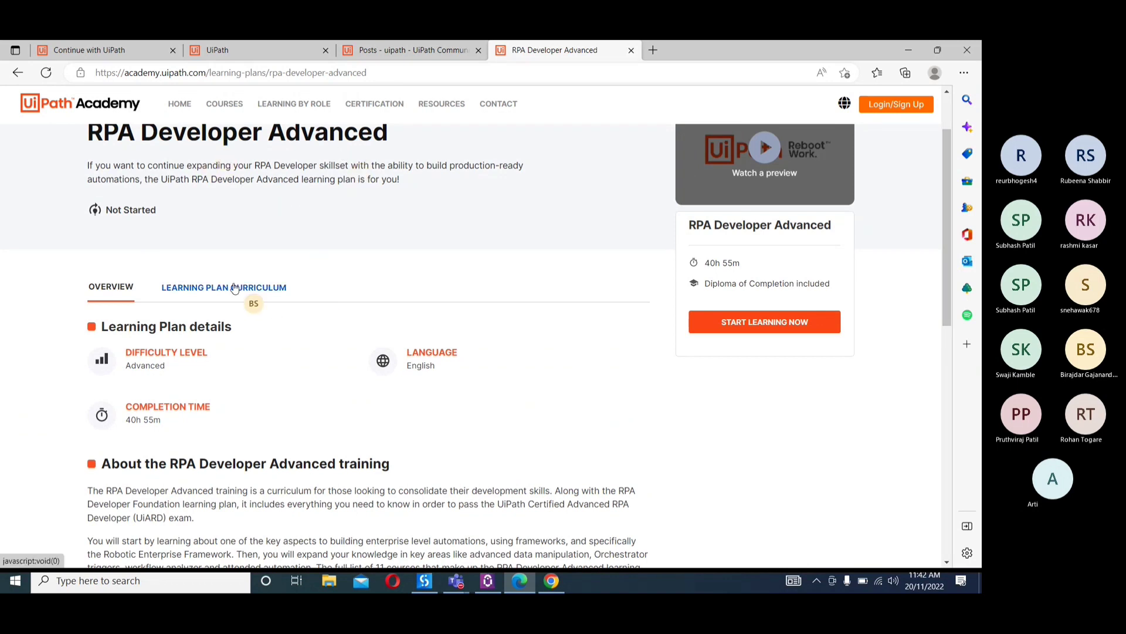
Show the RPA Developer Advanced learning plan curriculum and browse its courses
{"action": "left_click", "coordinate": [270, 288]}
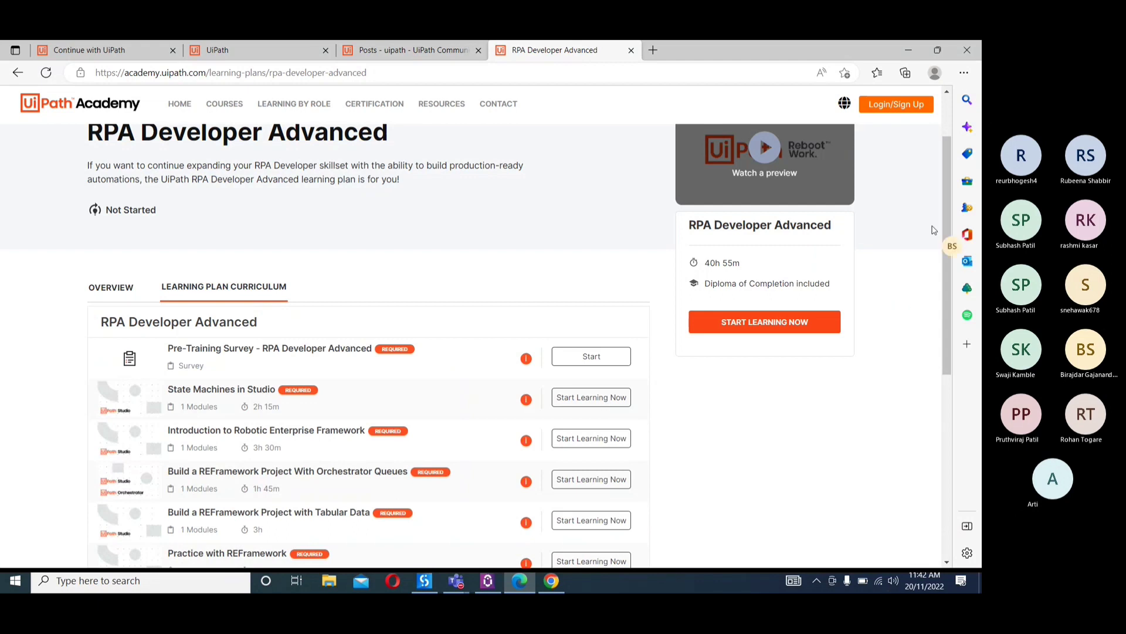
{"action": "scroll", "coordinate": [934, 229], "scroll_direction": "down", "scroll_amount": 5}
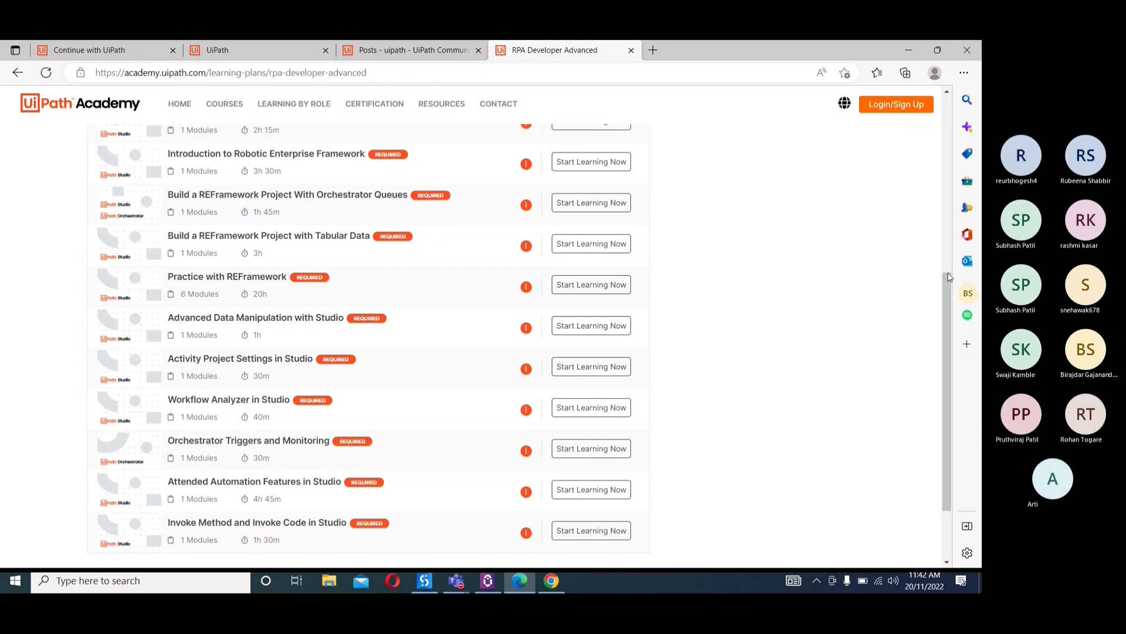
{"action": "left_click_drag", "start_coordinate": [950, 277], "coordinate": [952, 215]}
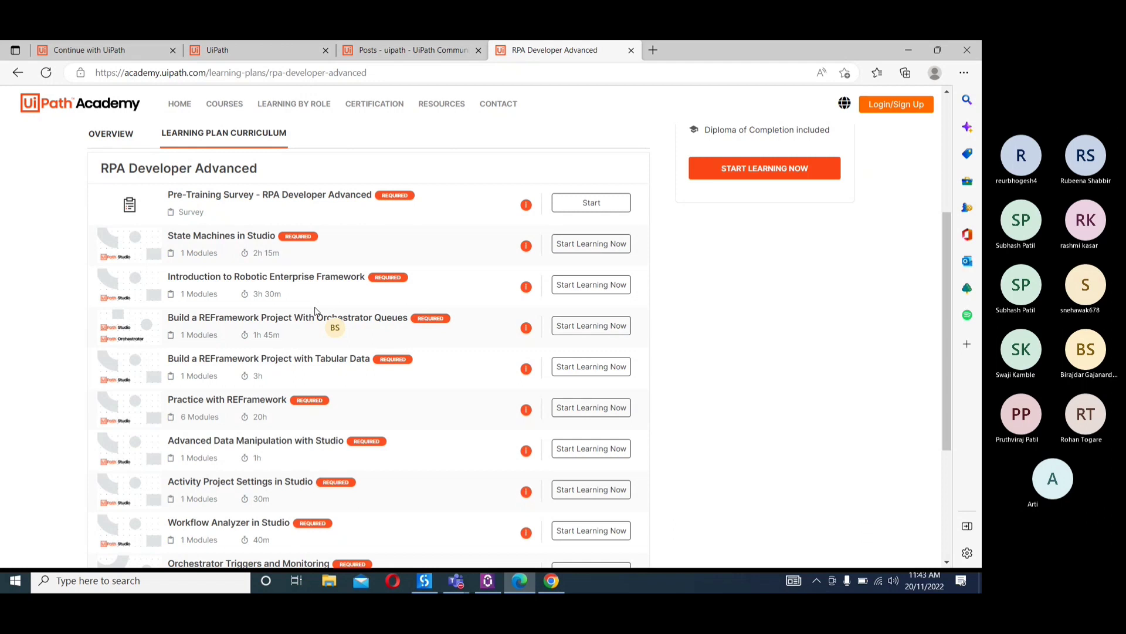
Open the Academy's Certification page and review the RPA Associate (UiRPA) and Advanced RPA Developer (UiARD) certifications
{"action": "left_click", "coordinate": [372, 110]}
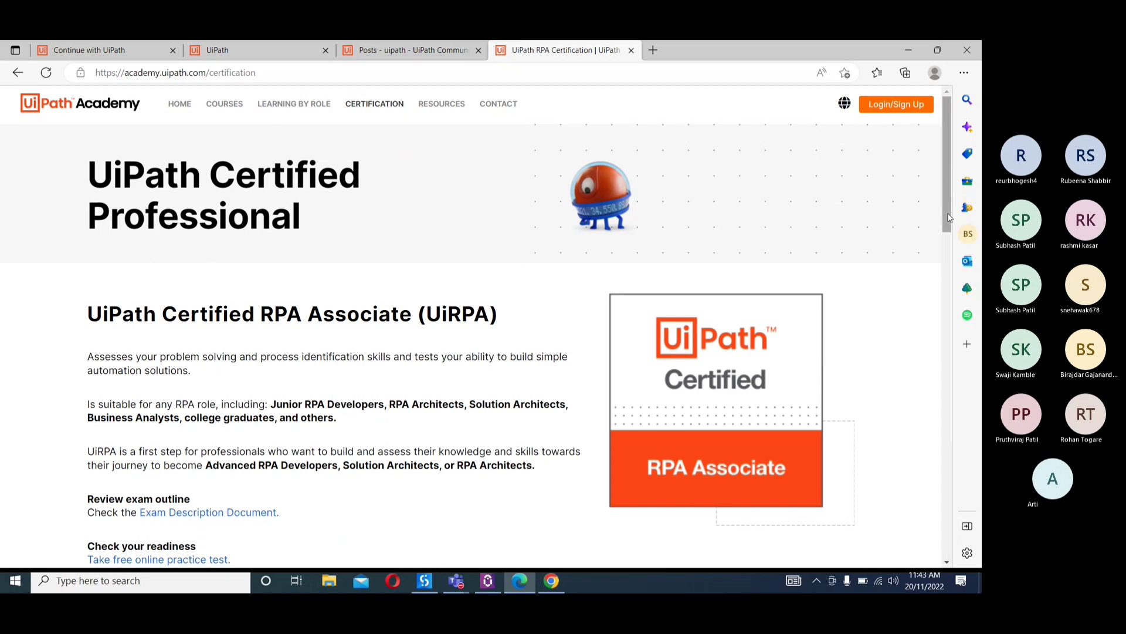
{"action": "left_click_drag", "start_coordinate": [949, 217], "coordinate": [948, 282]}
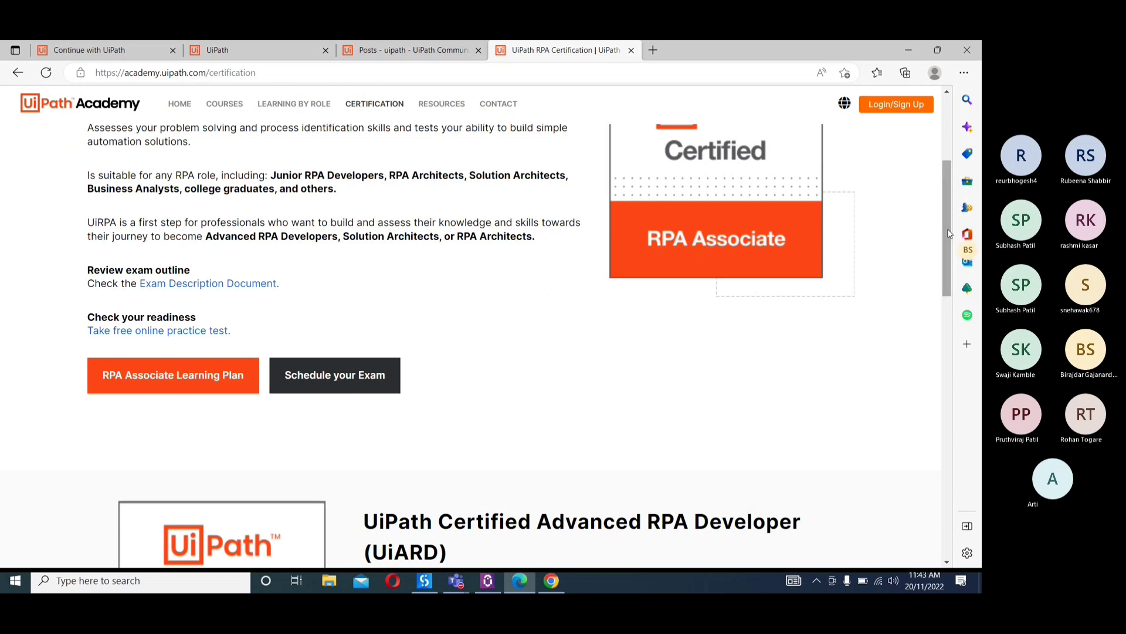
{"action": "left_click_drag", "start_coordinate": [950, 233], "coordinate": [955, 301]}
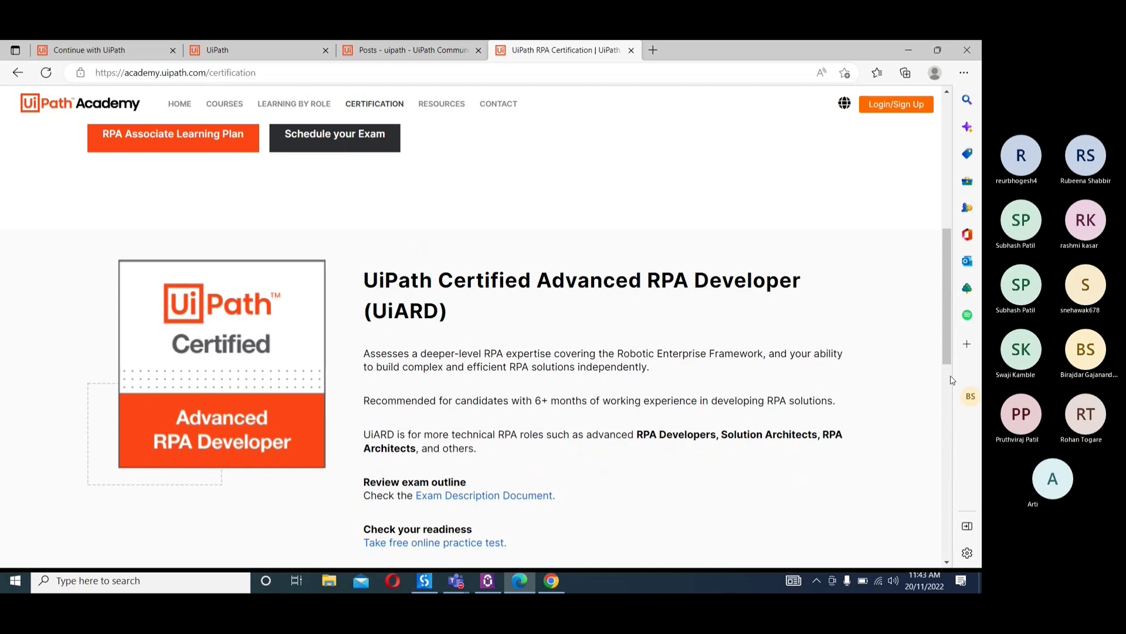
{"action": "left_click_drag", "start_coordinate": [948, 318], "coordinate": [956, 418]}
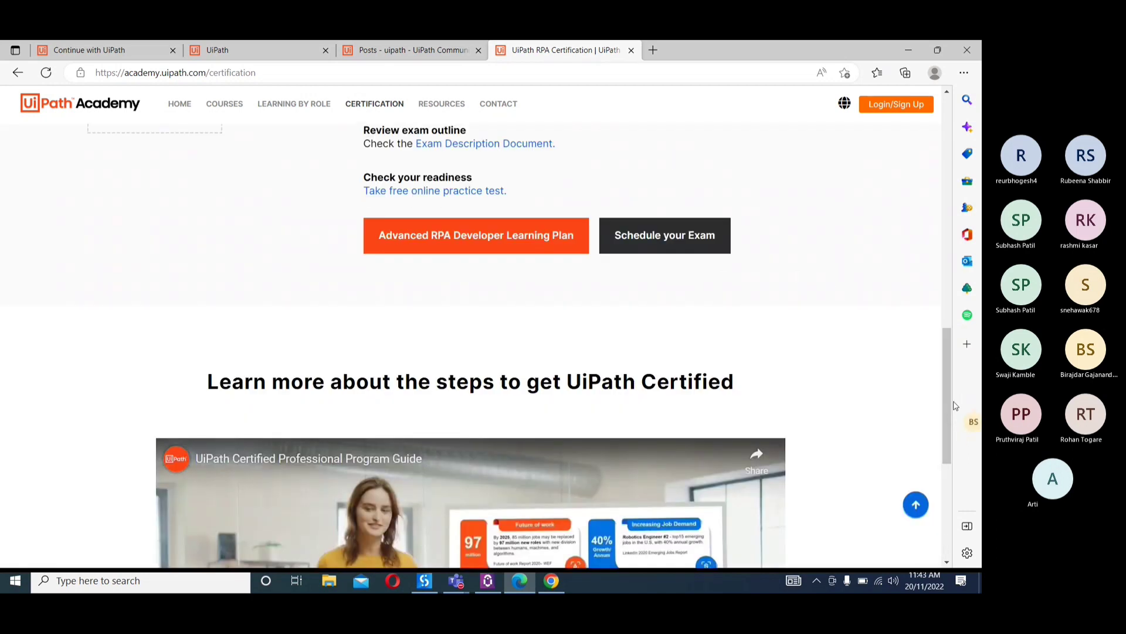
{"action": "scroll", "coordinate": [950, 366], "scroll_direction": "up", "scroll_amount": 1}
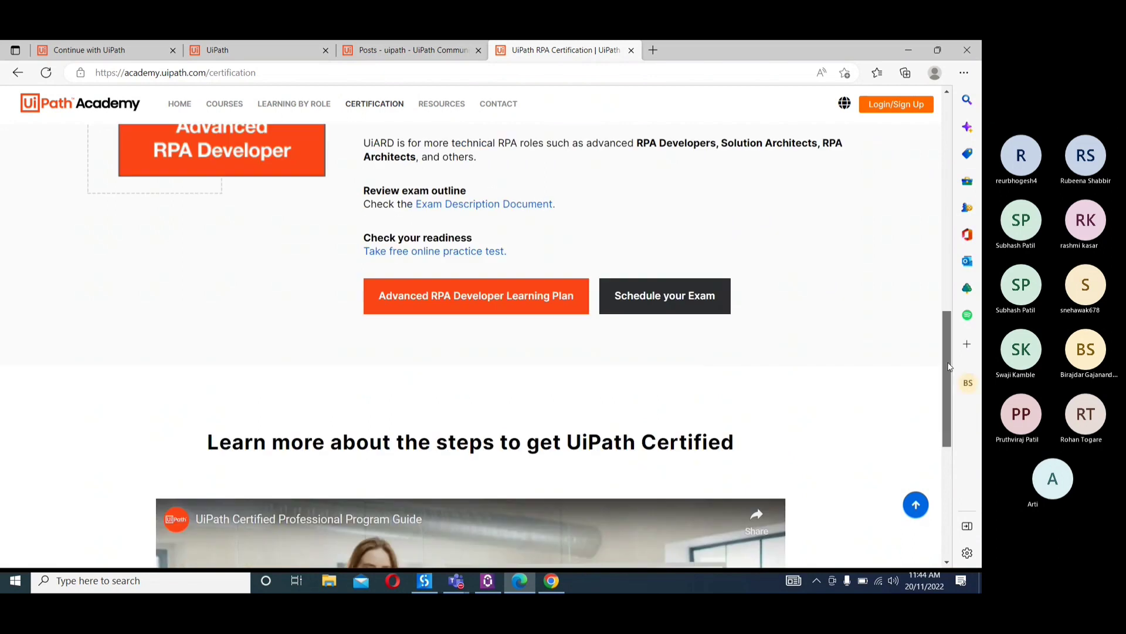
{"action": "left_click_drag", "start_coordinate": [950, 367], "coordinate": [942, 270]}
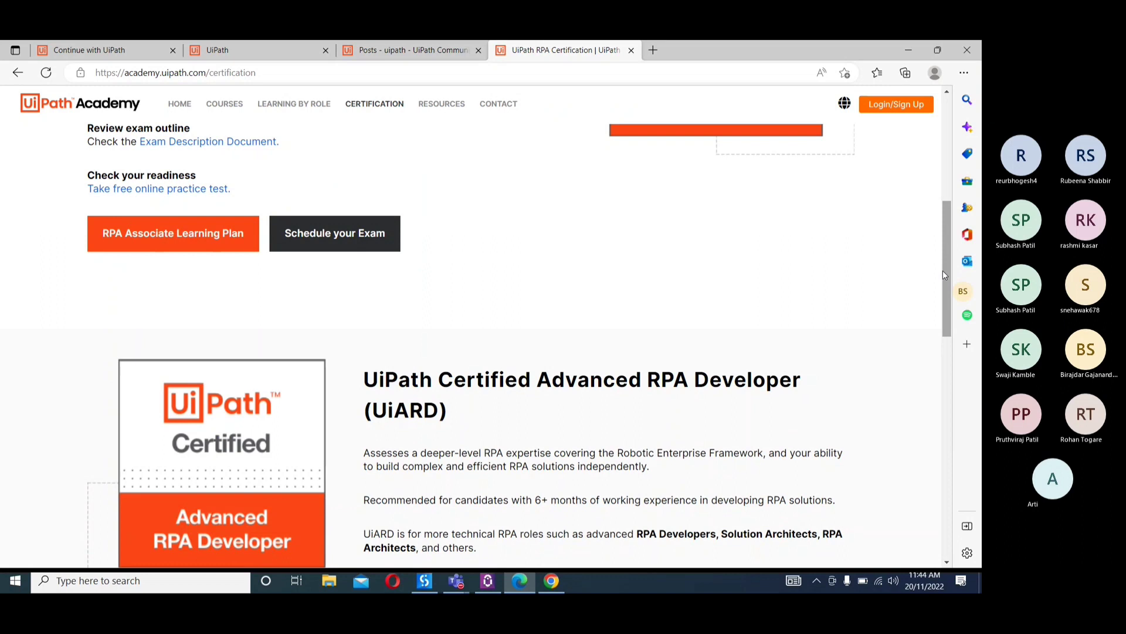
{"action": "left_click_drag", "start_coordinate": [945, 270], "coordinate": [950, 200]}
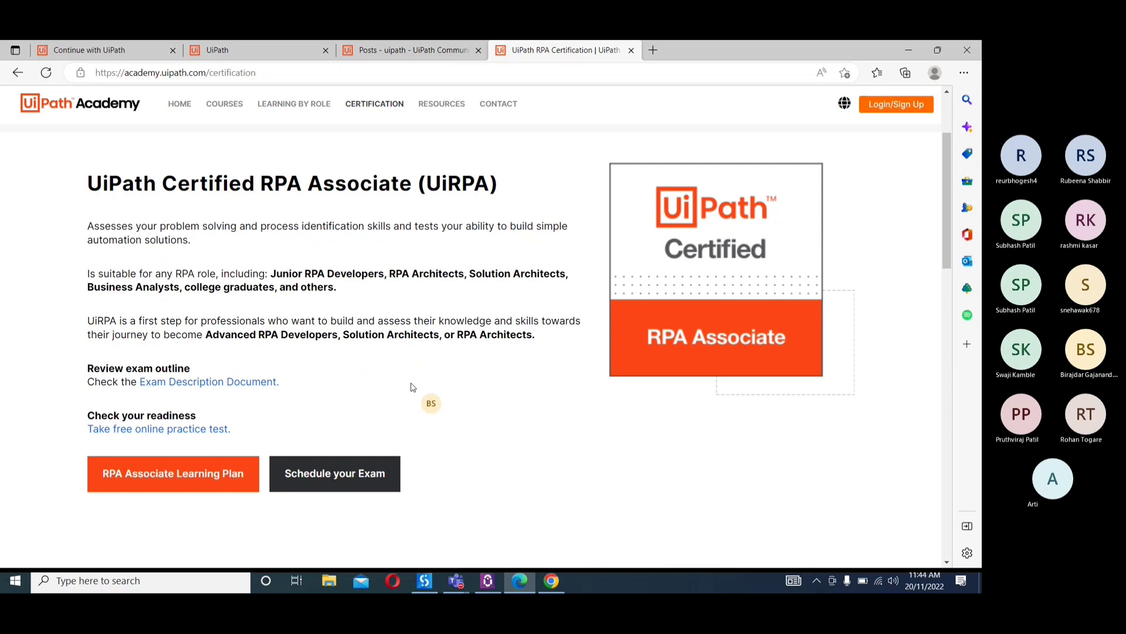
Revisit the Learning By Role plans and the Forum posts, close Edge, and switch back to UiPath Studio
{"action": "left_click", "coordinate": [290, 110]}
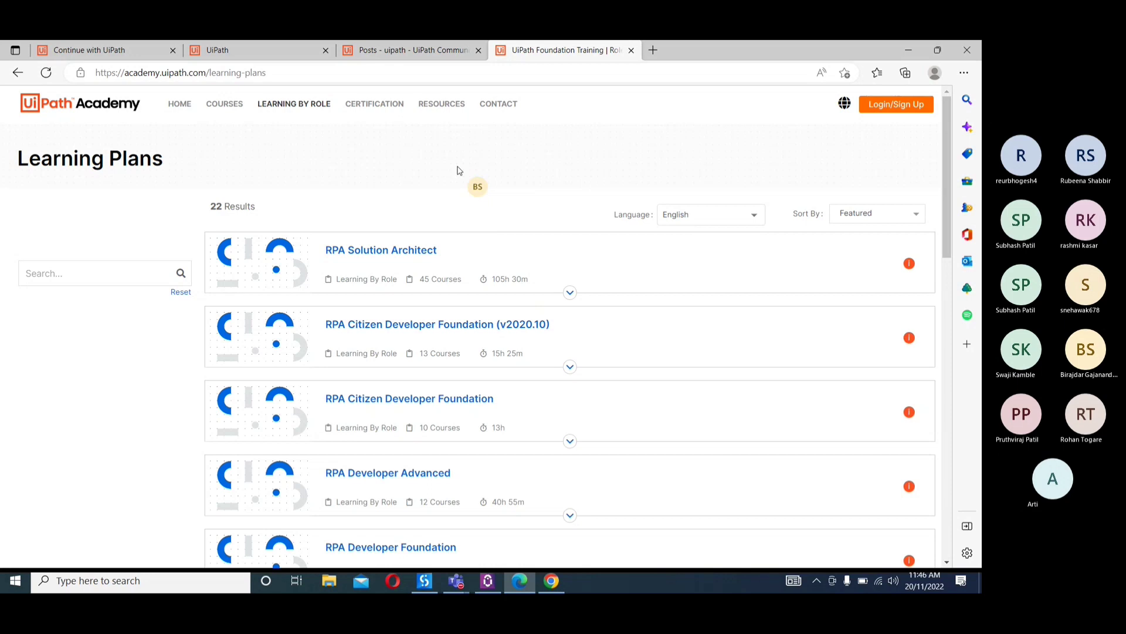
{"action": "left_click", "coordinate": [390, 57]}
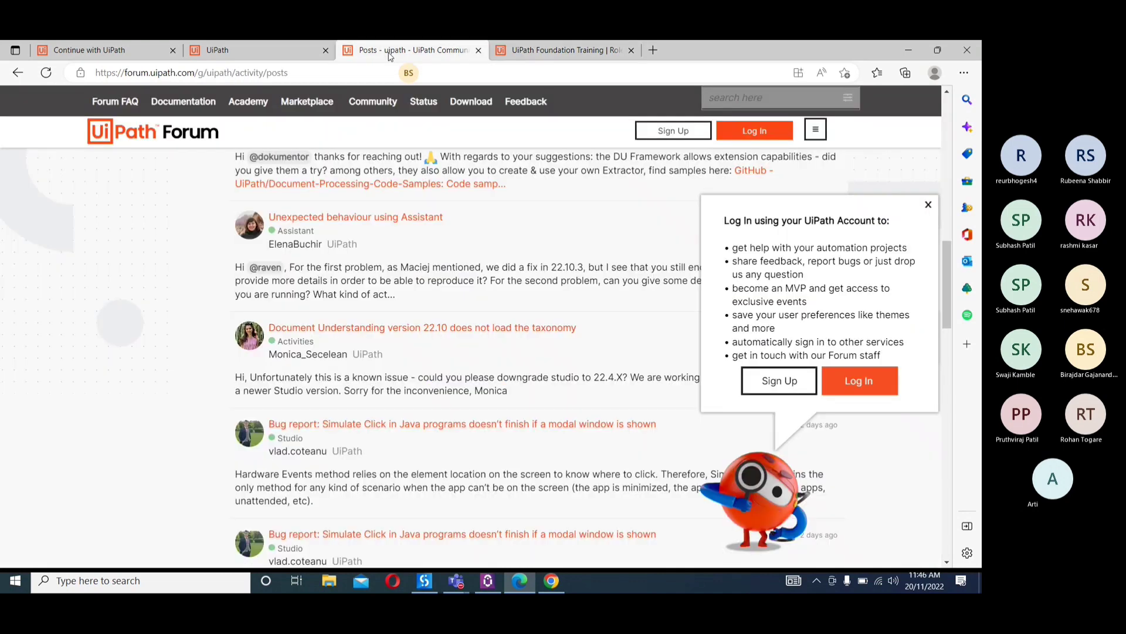
{"action": "left_click", "coordinate": [299, 55]}
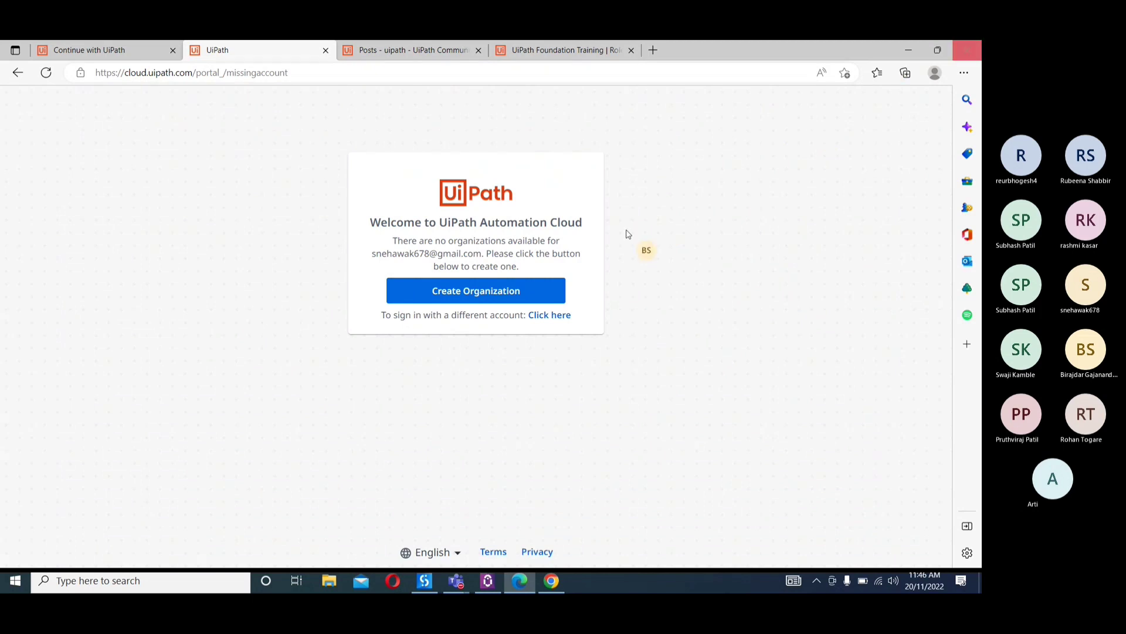
{"action": "left_click", "coordinate": [424, 582]}
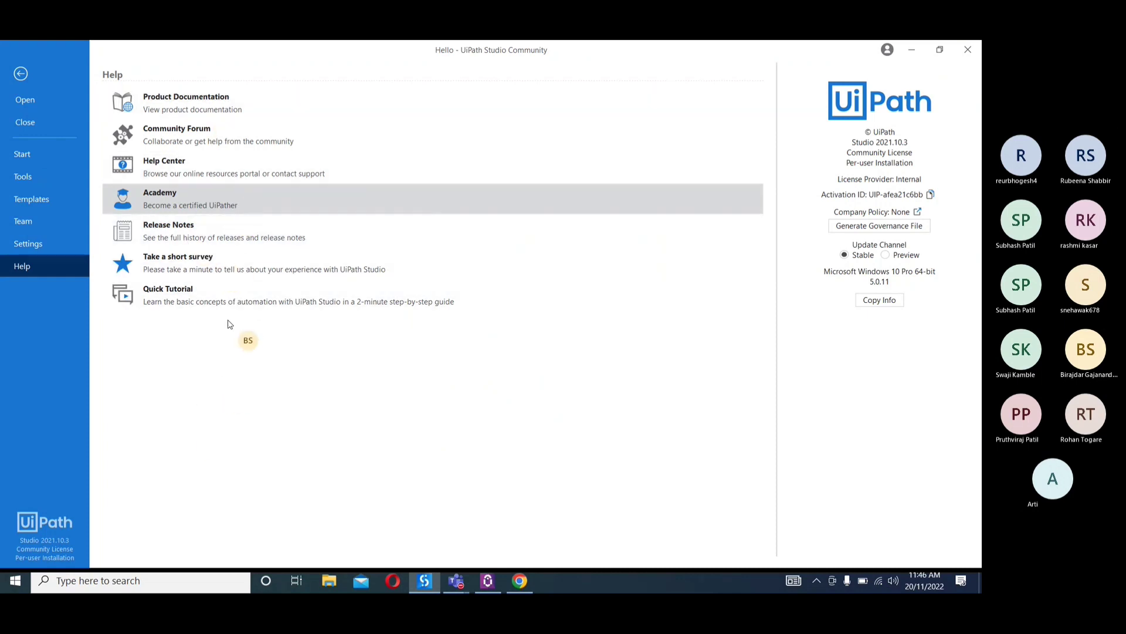
Create a new blank process named UiPathTraining, keeping the default location, description, Windows - Legacy compatibility and VB language
{"action": "left_click", "coordinate": [23, 155]}
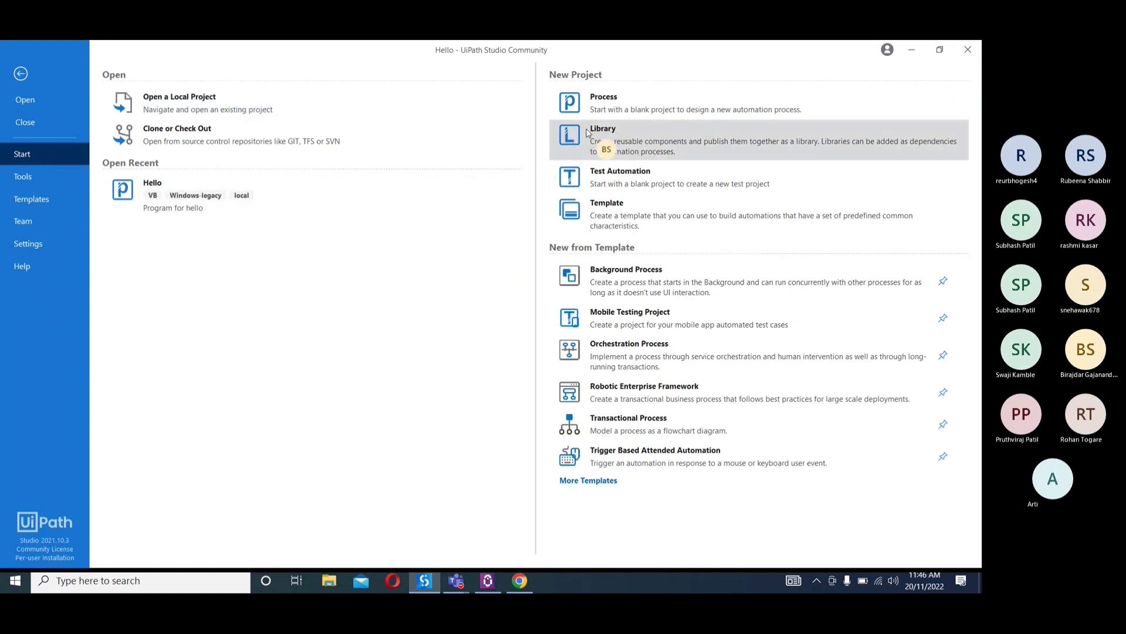
{"action": "left_click", "coordinate": [605, 105]}
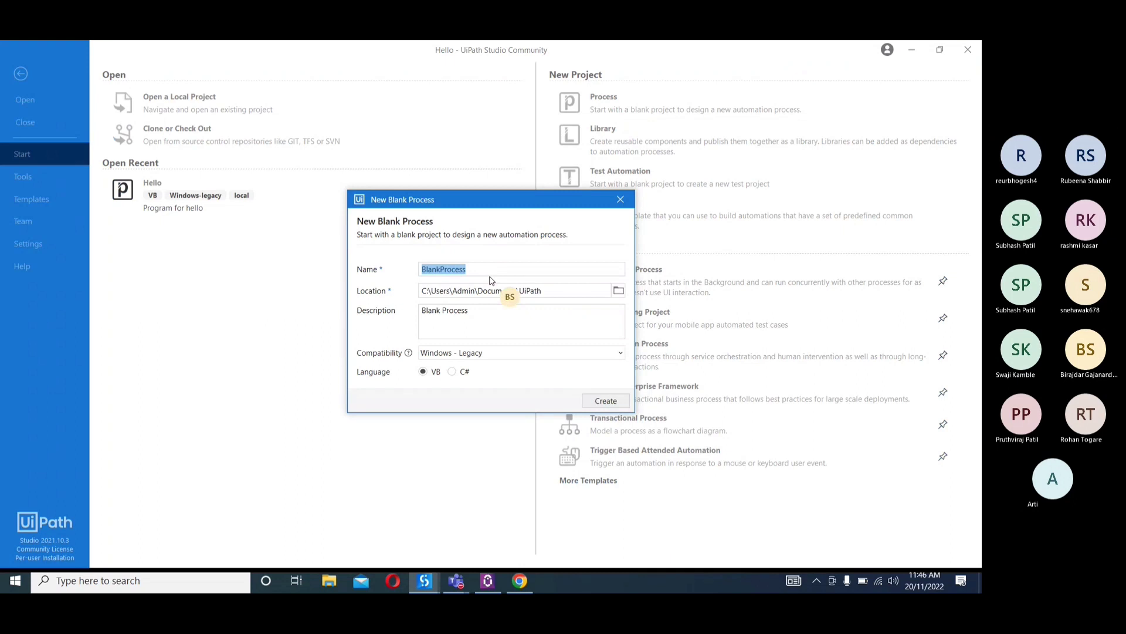
{"action": "type", "text": "UiPathTraining"}
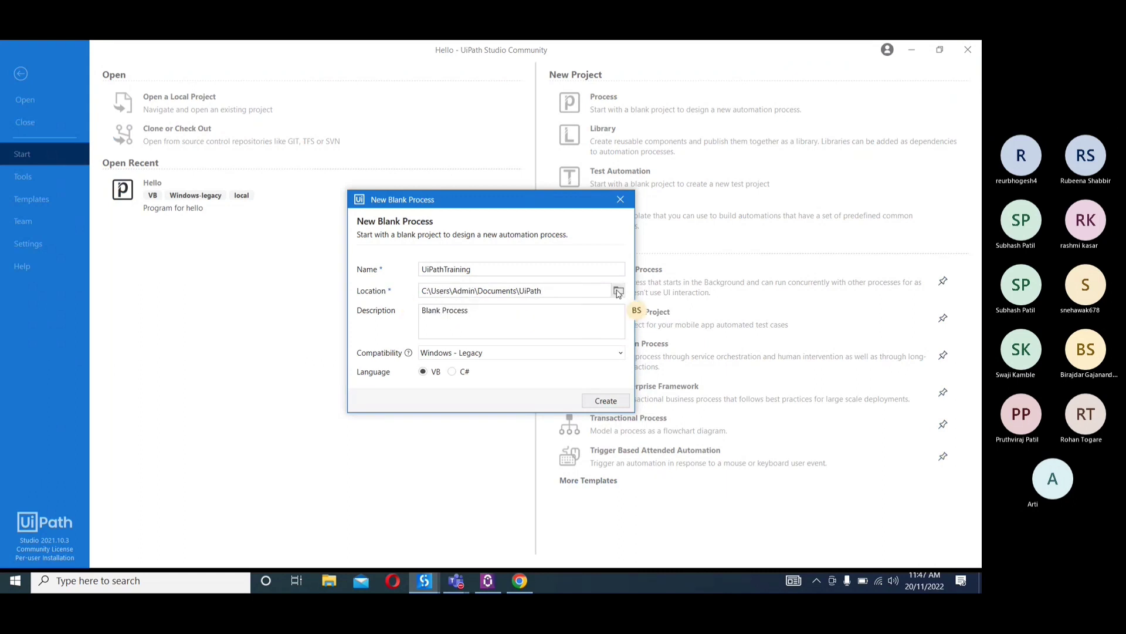
{"action": "double_click", "coordinate": [456, 311]}
{"action": "left_click_drag", "start_coordinate": [434, 313], "coordinate": [404, 319]}
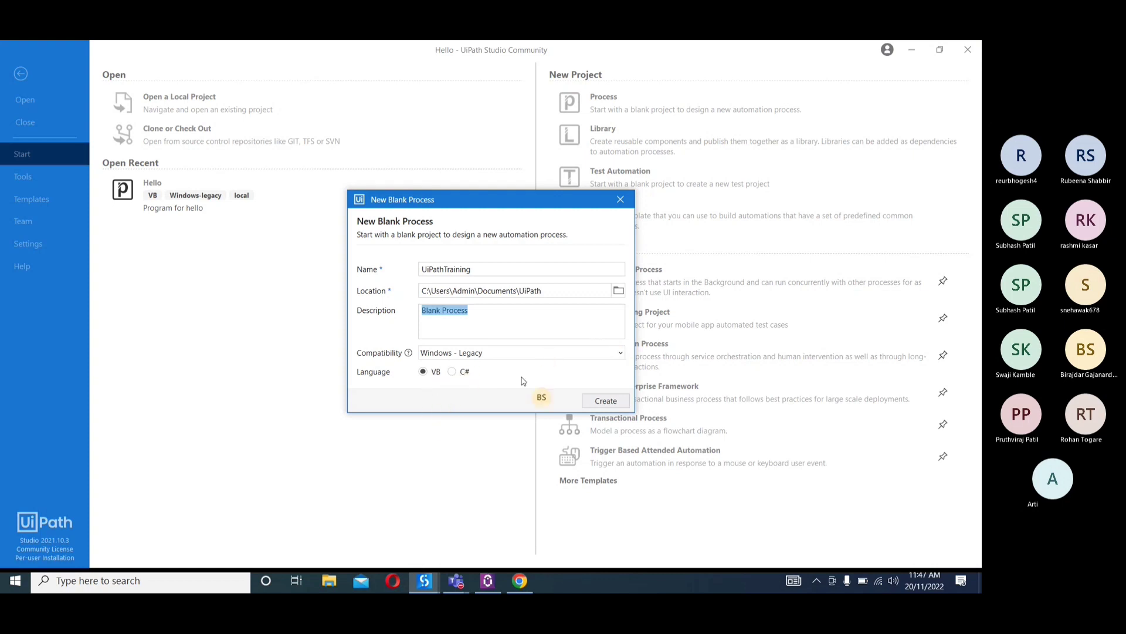
{"action": "left_click", "coordinate": [605, 401]}
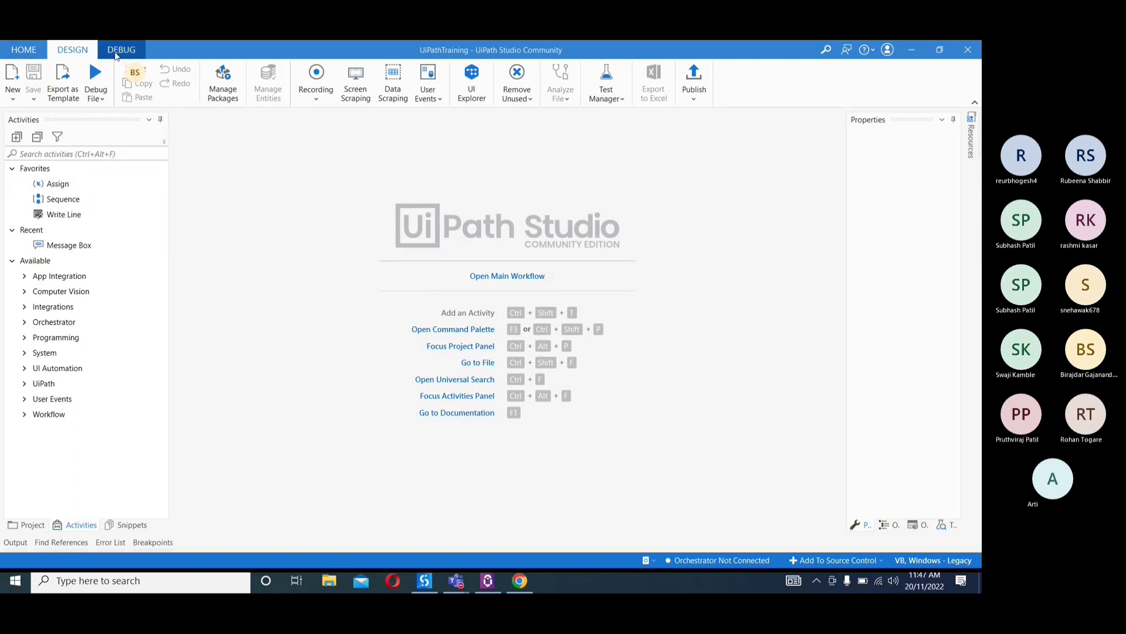
Show the project's Home start page and Debug commands, and return to the Design commands
{"action": "left_click", "coordinate": [25, 51]}
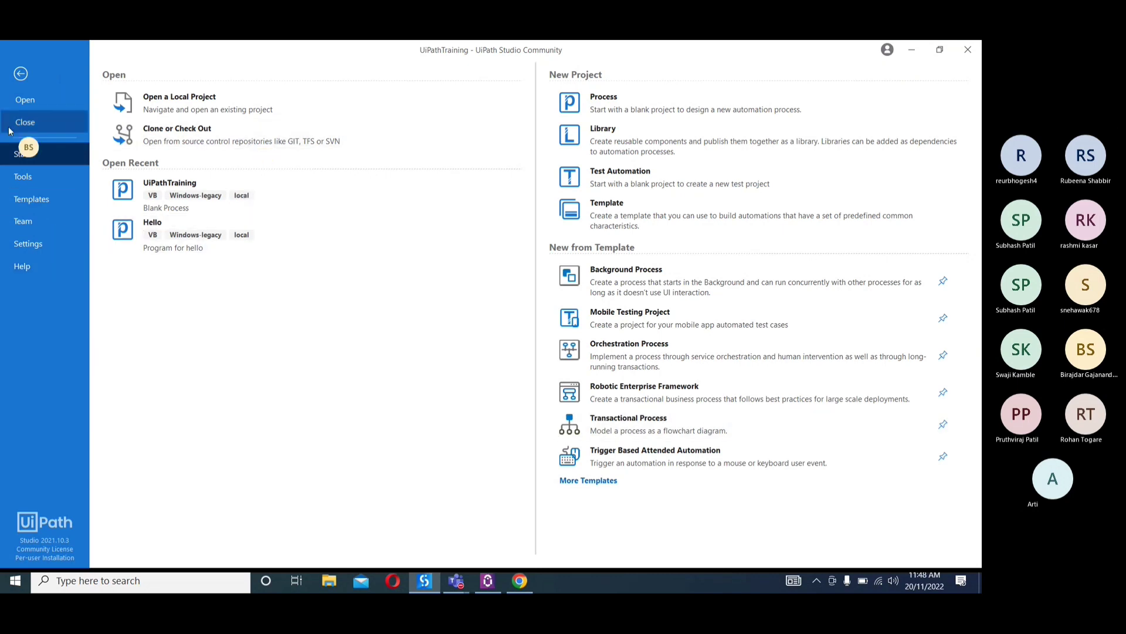
{"action": "left_click", "coordinate": [22, 74]}
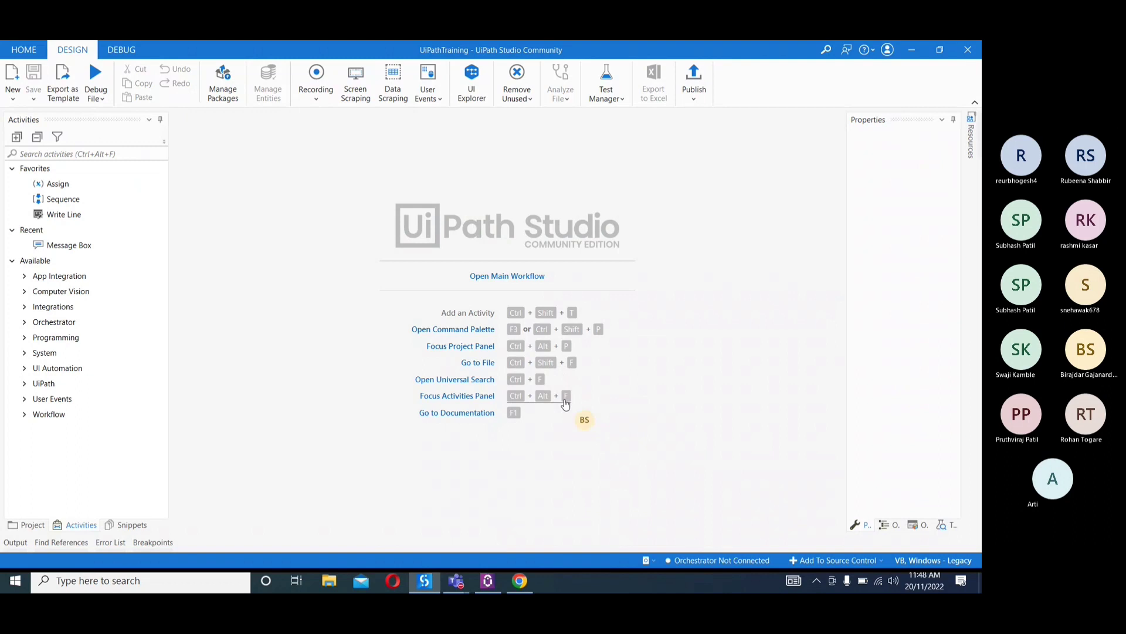
{"action": "left_click", "coordinate": [122, 51]}
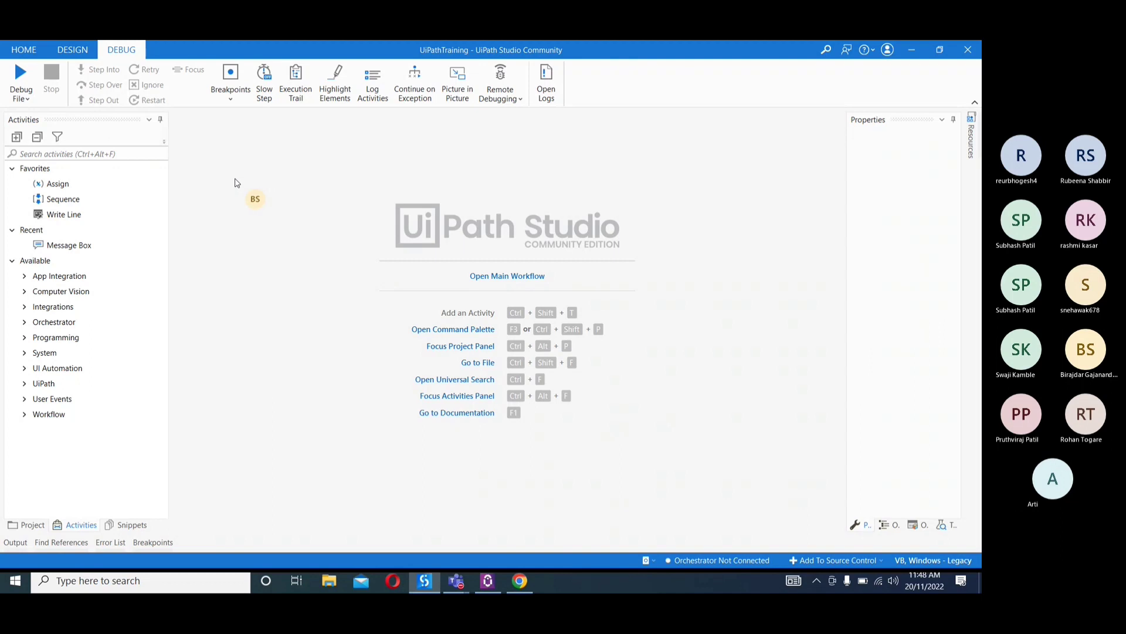
{"action": "left_click", "coordinate": [75, 51]}
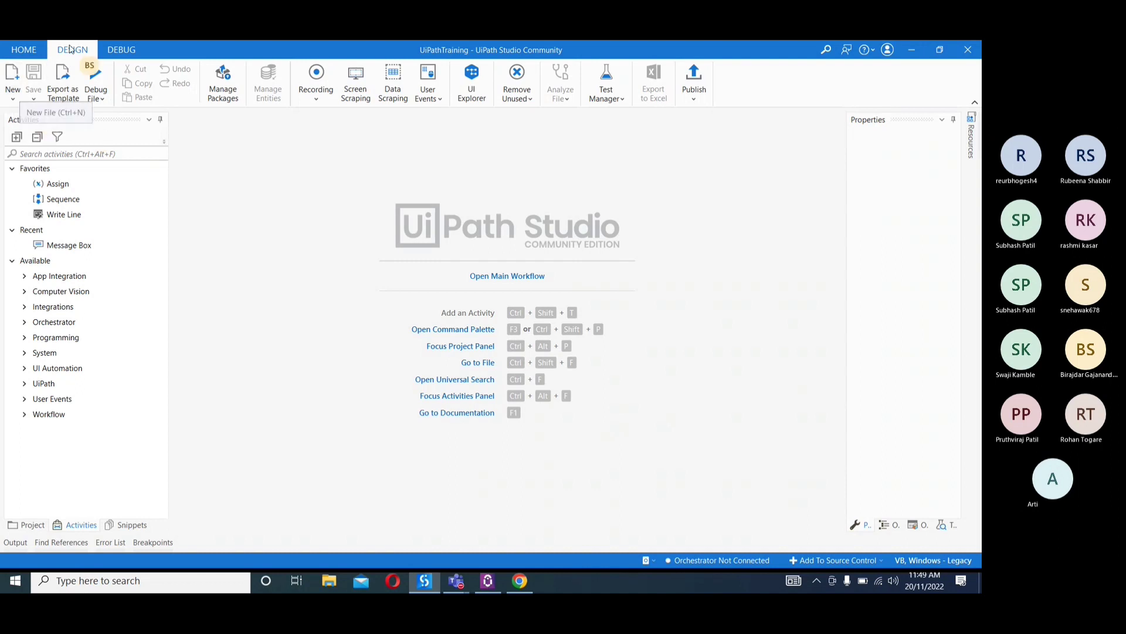
Show the available new file types, including Sequence, Flowchart and State Machine, and dismiss the audio device dialog
{"action": "left_click", "coordinate": [15, 101]}
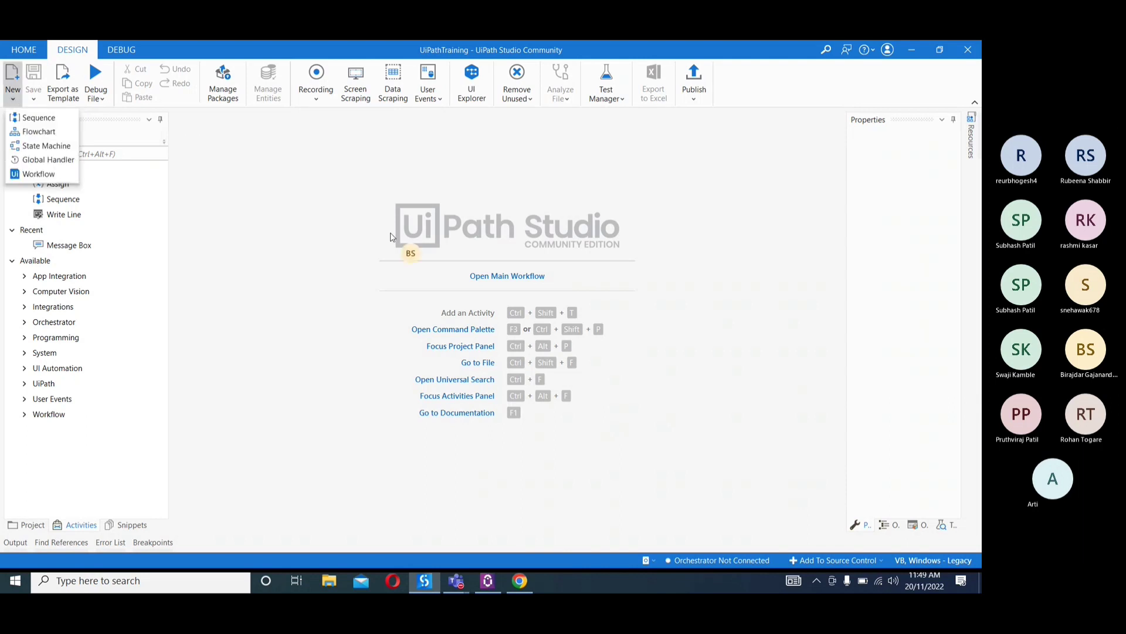
{"action": "left_click", "coordinate": [14, 101]}
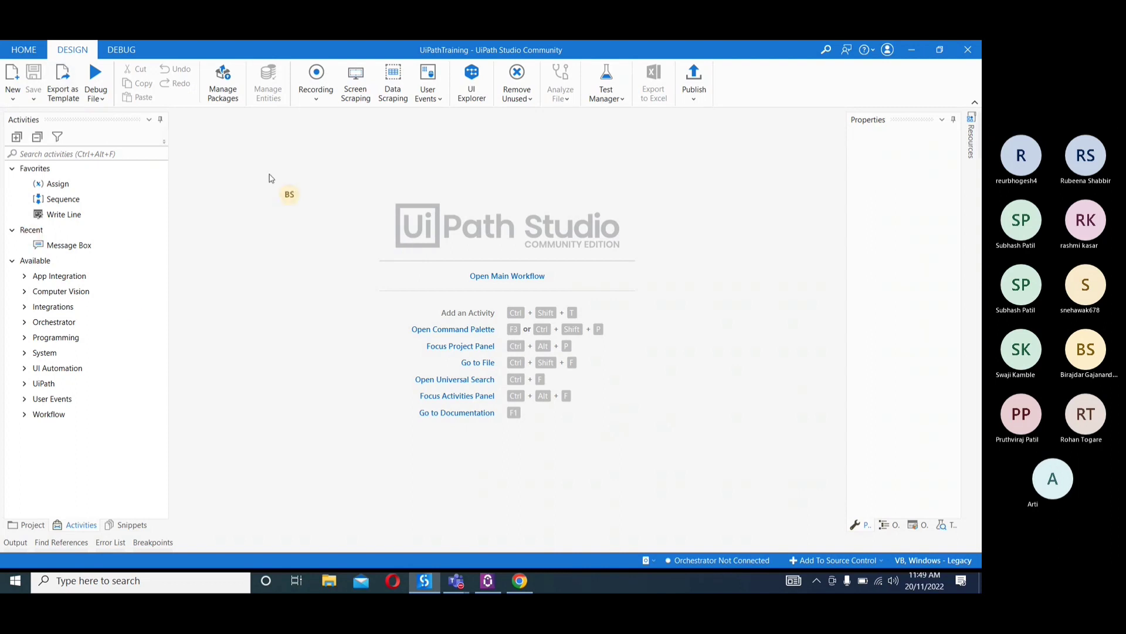
{"action": "left_click", "coordinate": [11, 101]}
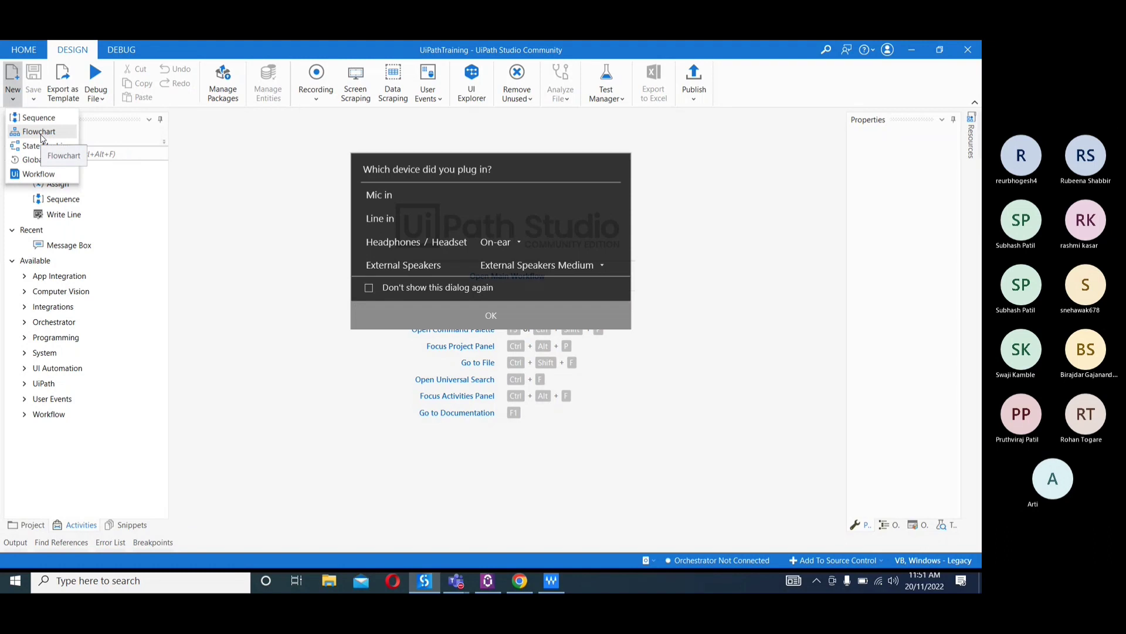
{"action": "left_click", "coordinate": [444, 310]}
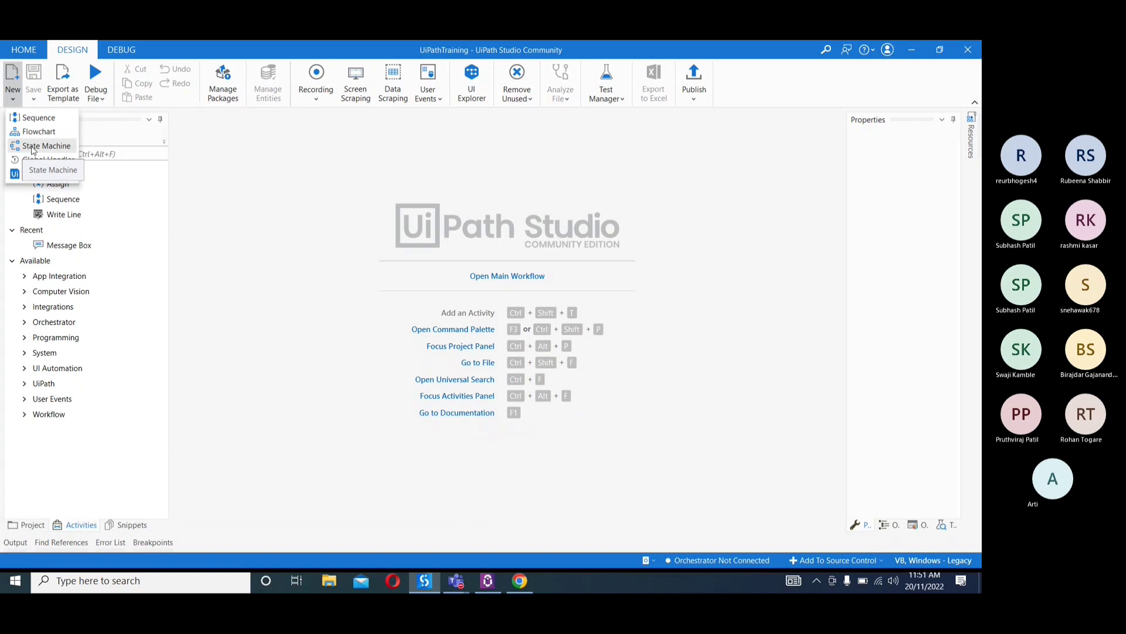
{"action": "left_click", "coordinate": [32, 150]}
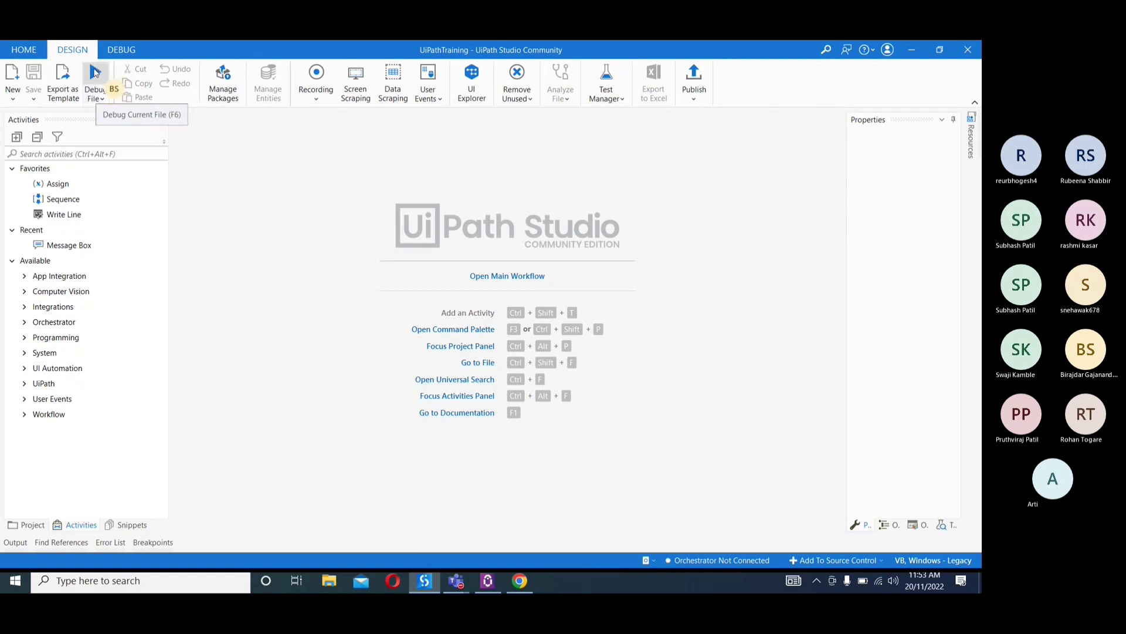
Show the Run File, Debug and Run options available for executing the project
{"action": "left_click", "coordinate": [97, 101]}
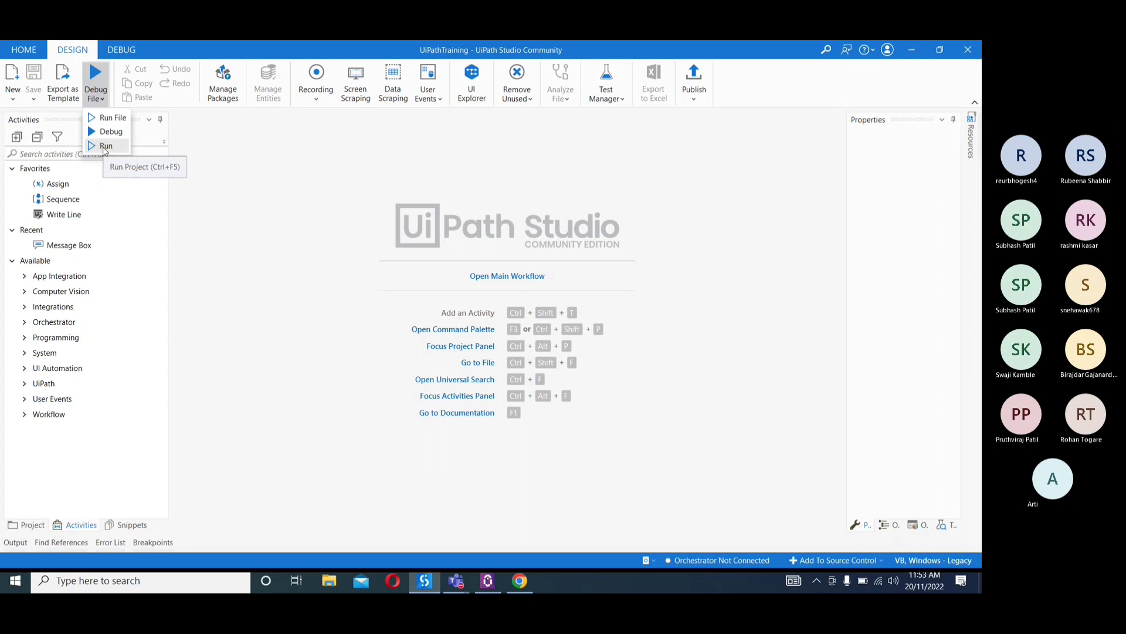
{"action": "left_click", "coordinate": [285, 183]}
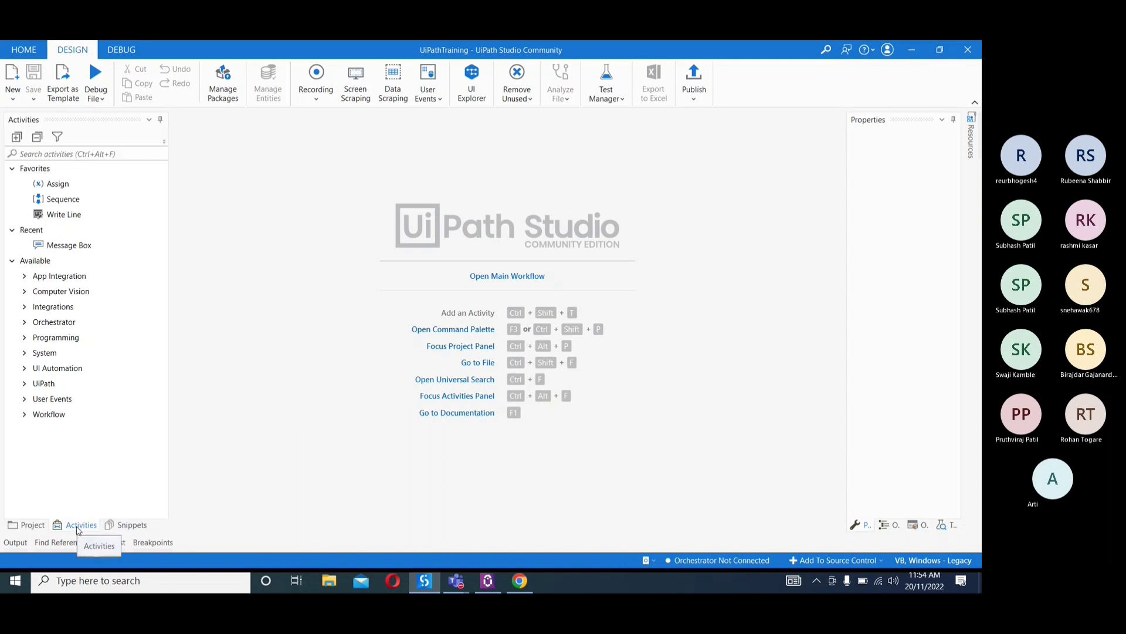
Show the UiPathTraining project's files and dependencies, and view its folder in File Explorer twice, closing it each time
{"action": "left_click", "coordinate": [41, 530]}
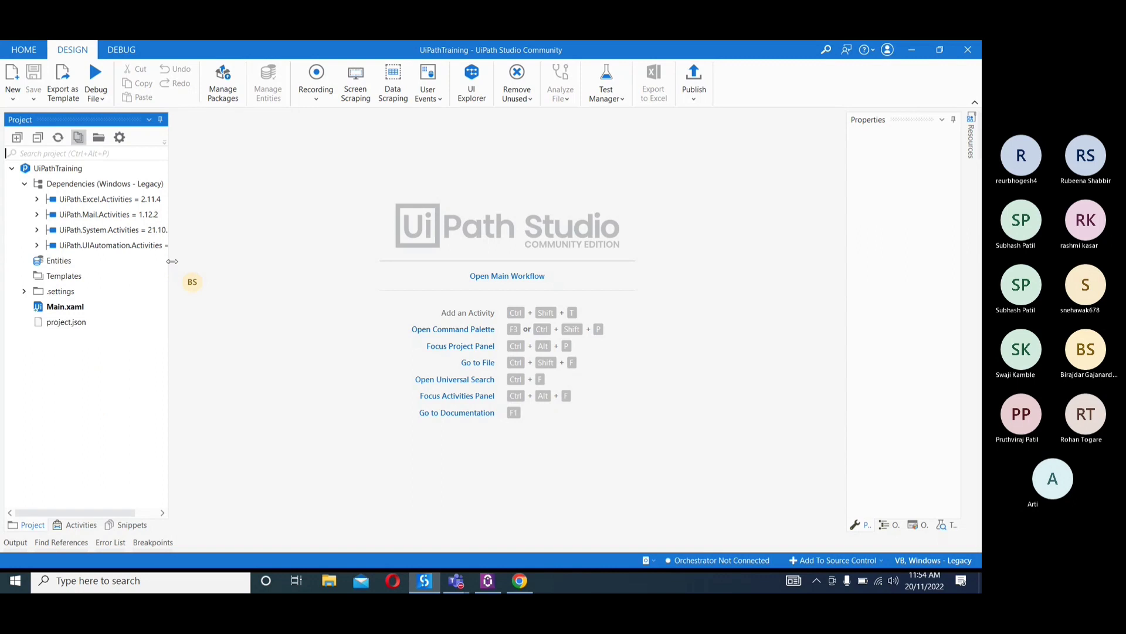
{"action": "left_click", "coordinate": [98, 138]}
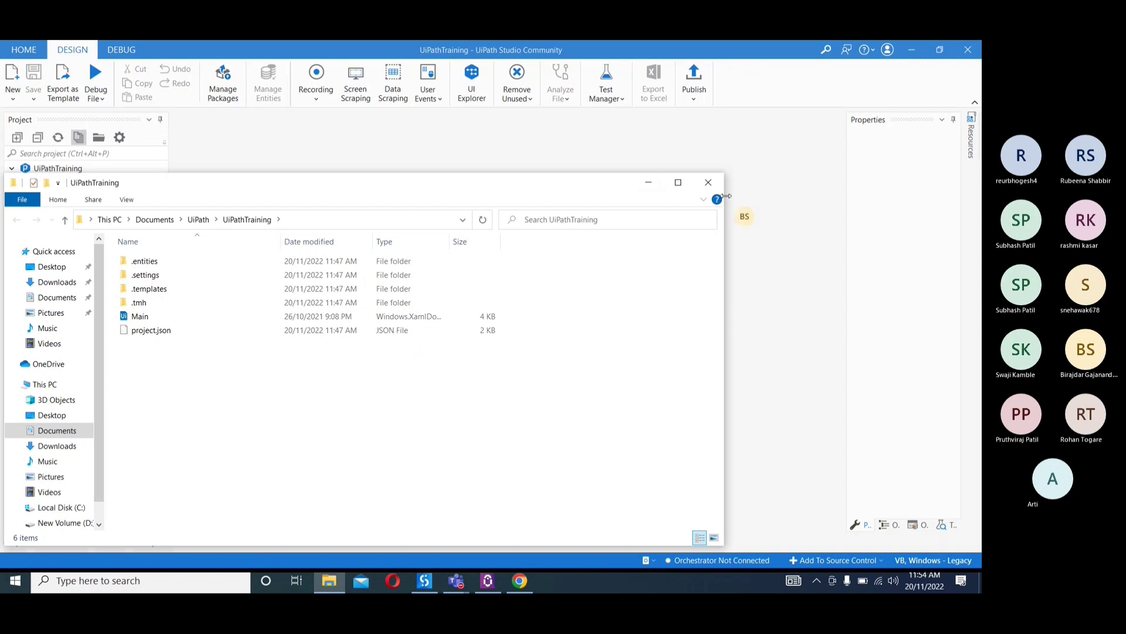
{"action": "left_click", "coordinate": [709, 184]}
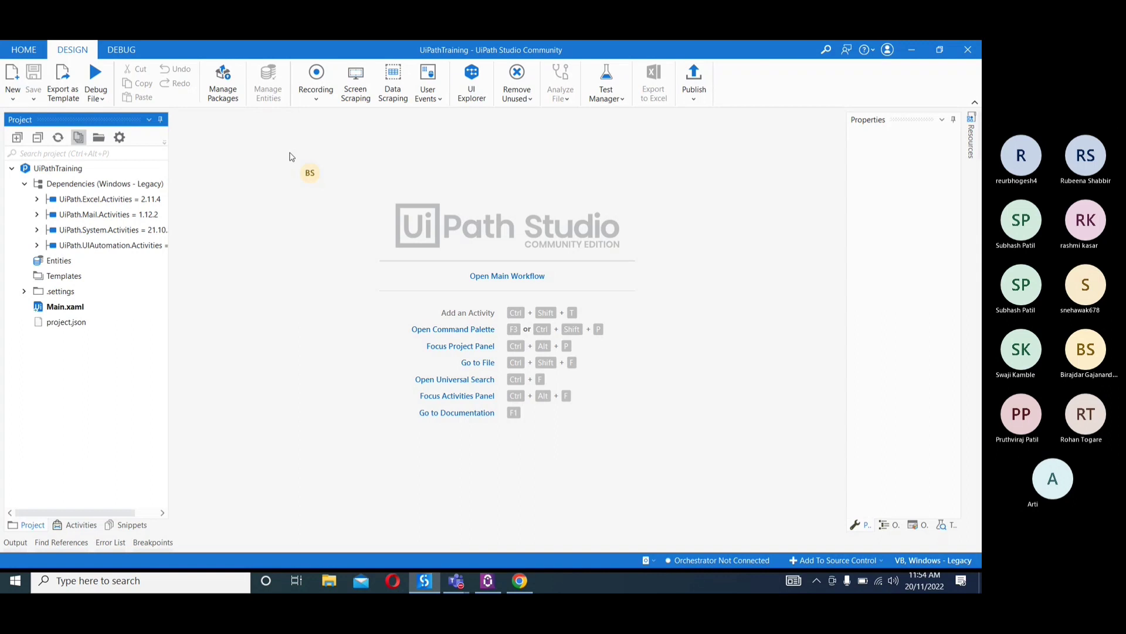
{"action": "left_click", "coordinate": [99, 139]}
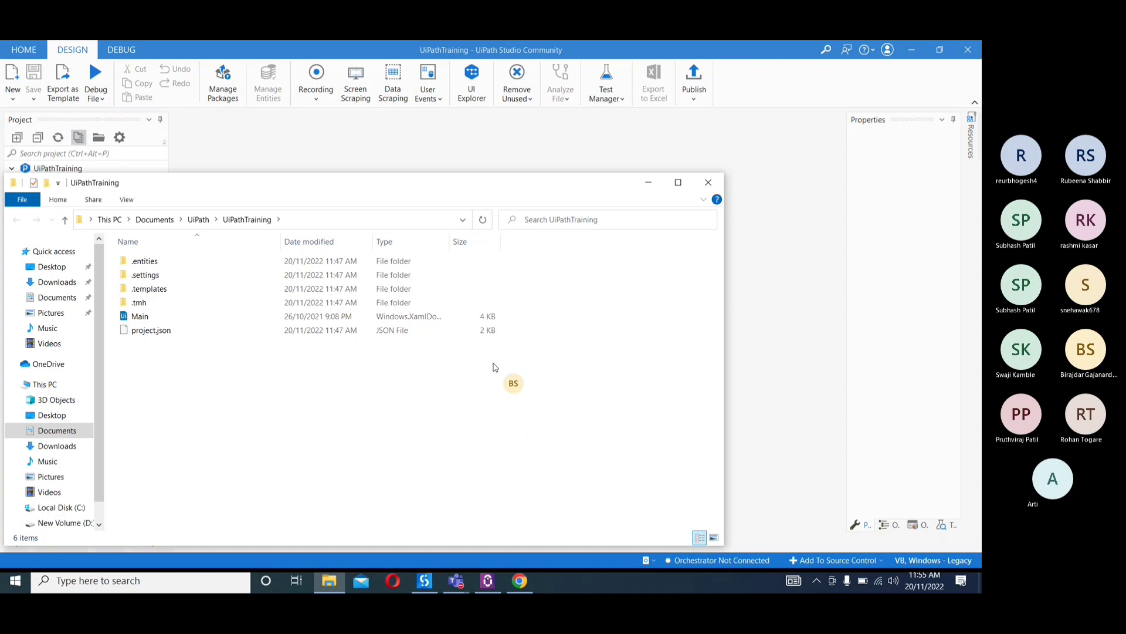
{"action": "left_click", "coordinate": [709, 183]}
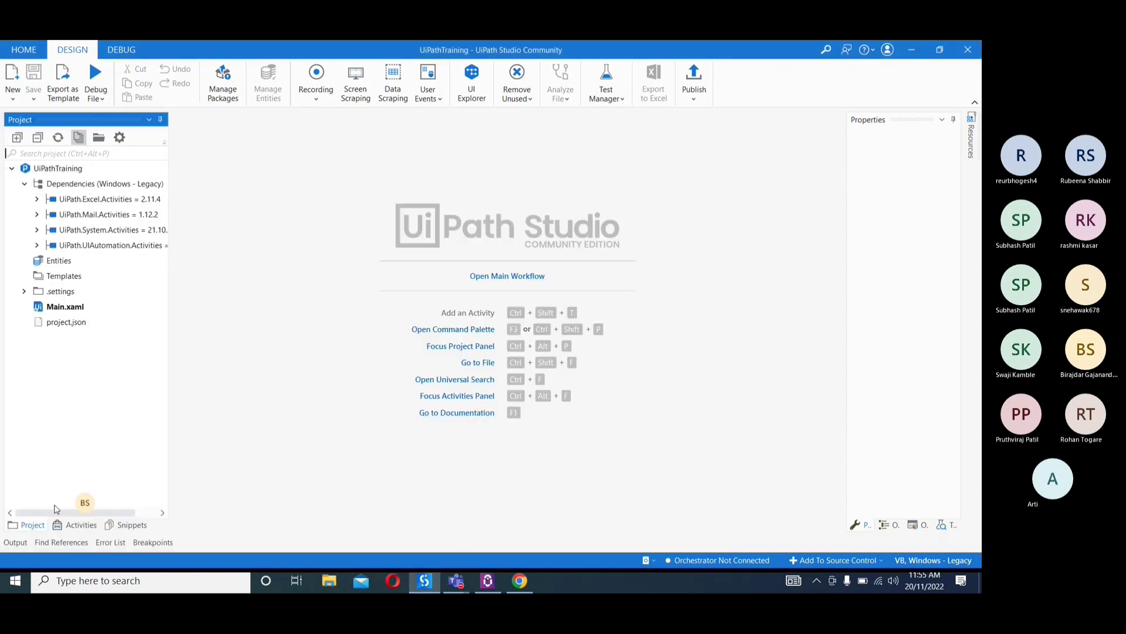
Collapse the project's Dependencies node and show the available activities with their search field
{"action": "left_click", "coordinate": [72, 528]}
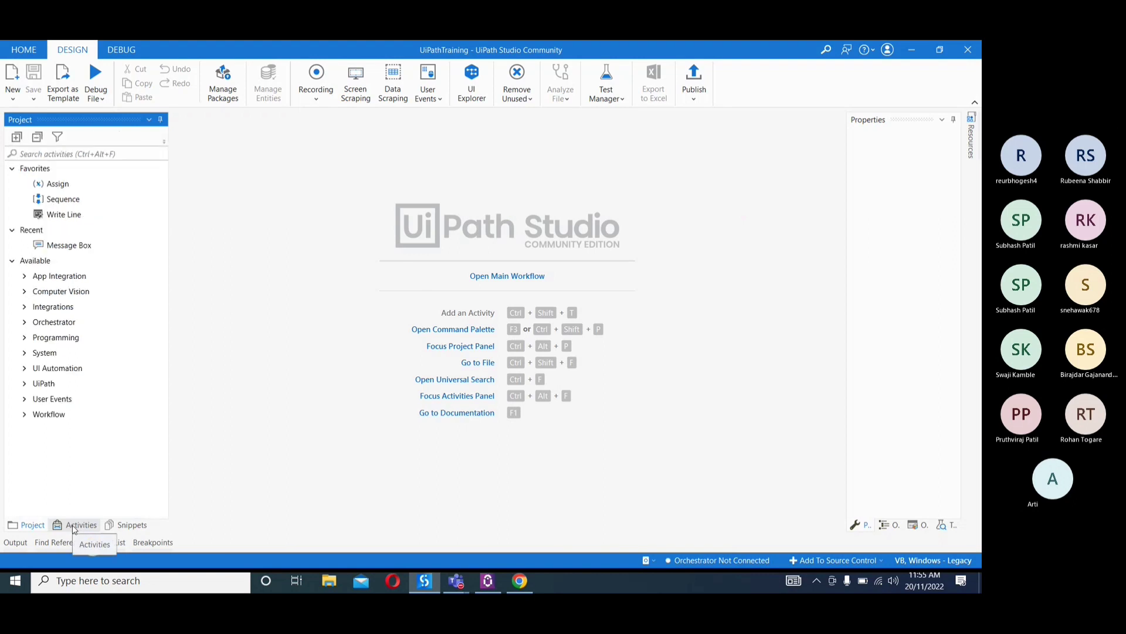
{"action": "left_click", "coordinate": [32, 529]}
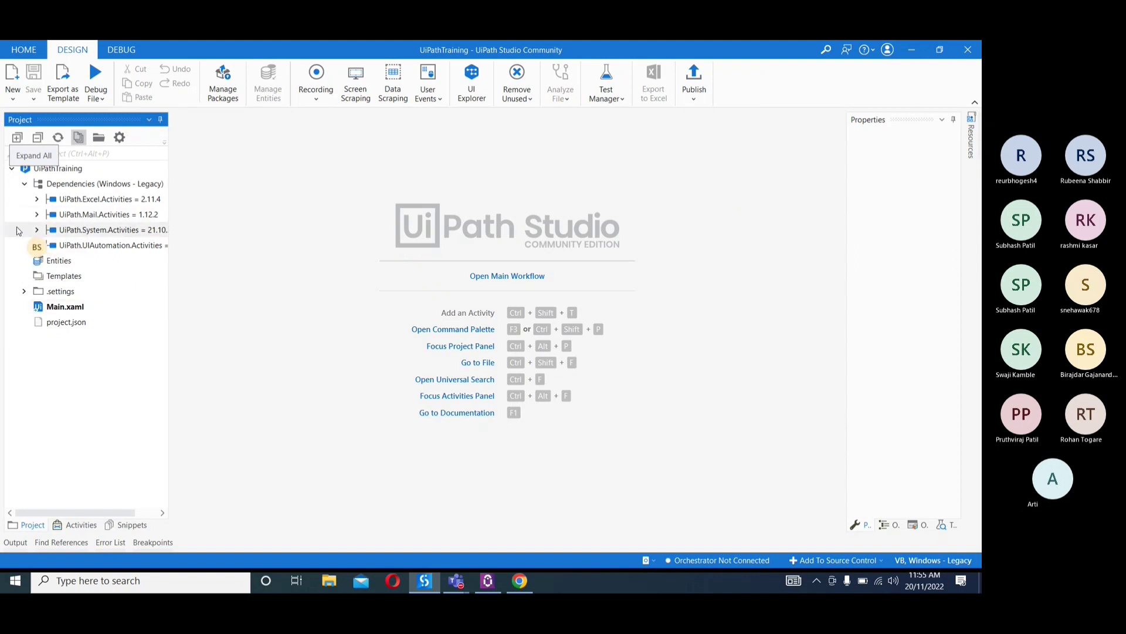
{"action": "left_click", "coordinate": [25, 185]}
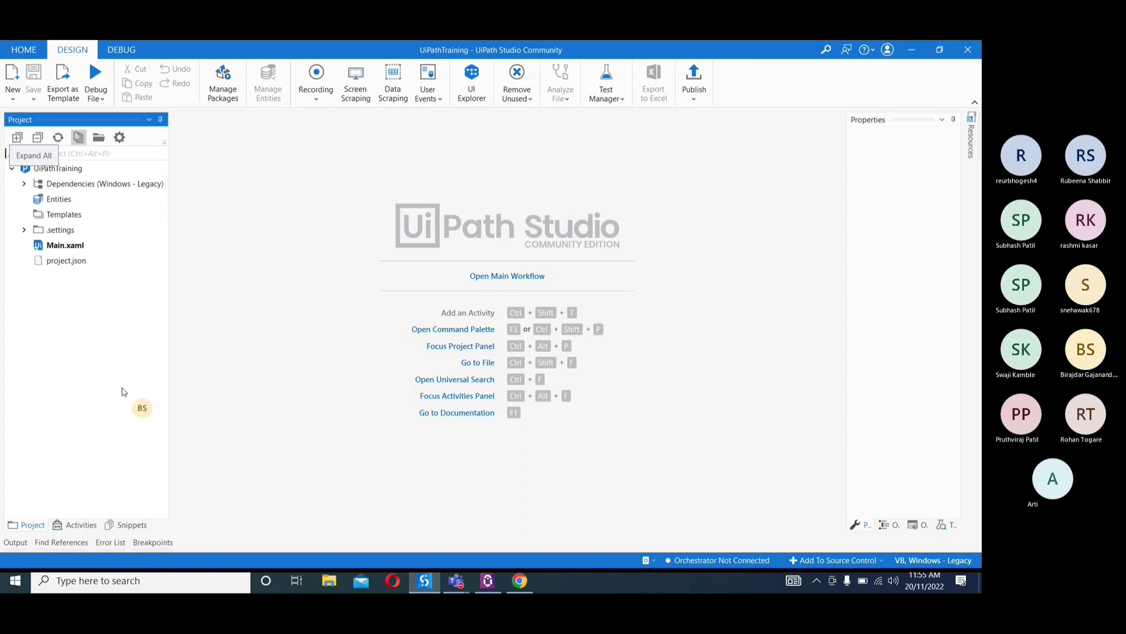
{"action": "left_click", "coordinate": [76, 525]}
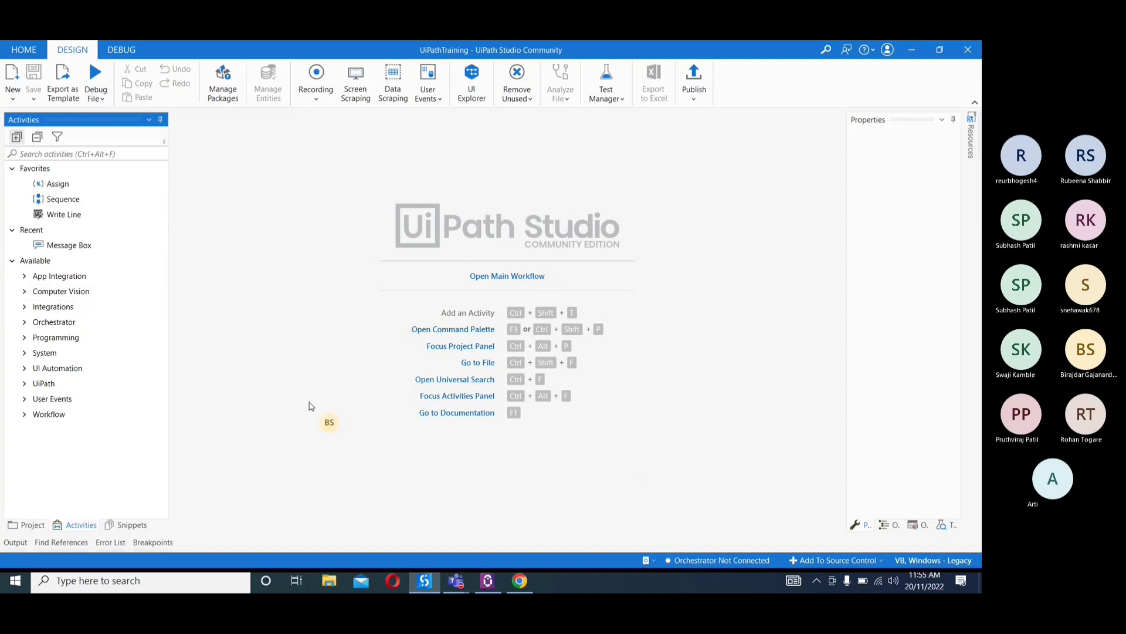
{"action": "left_click", "coordinate": [594, 284]}
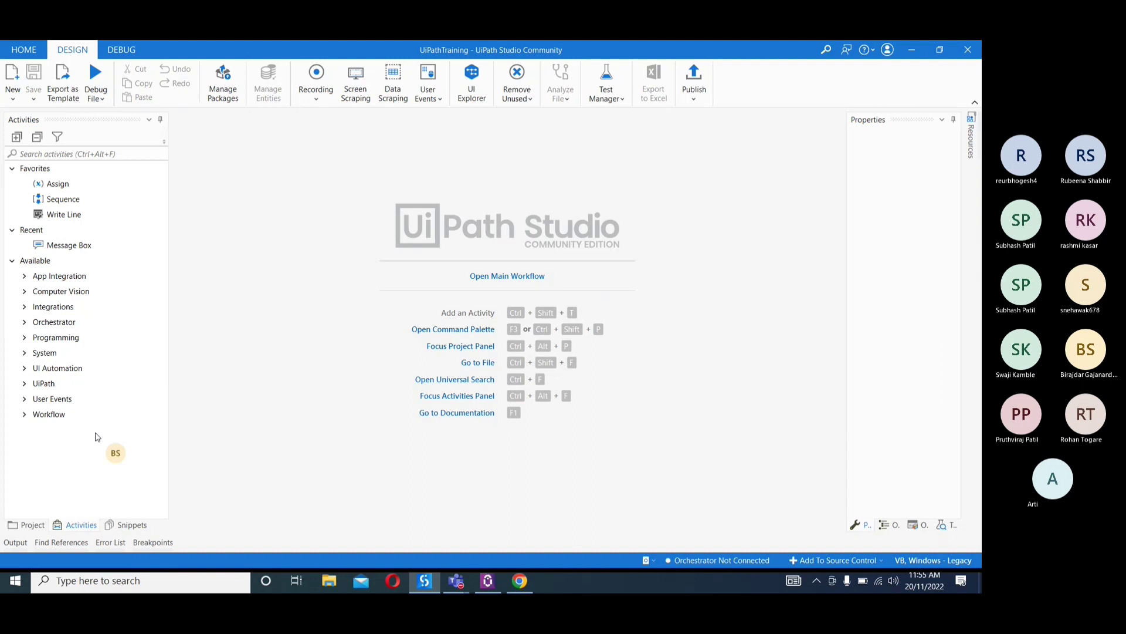
{"action": "left_click", "coordinate": [48, 153]}
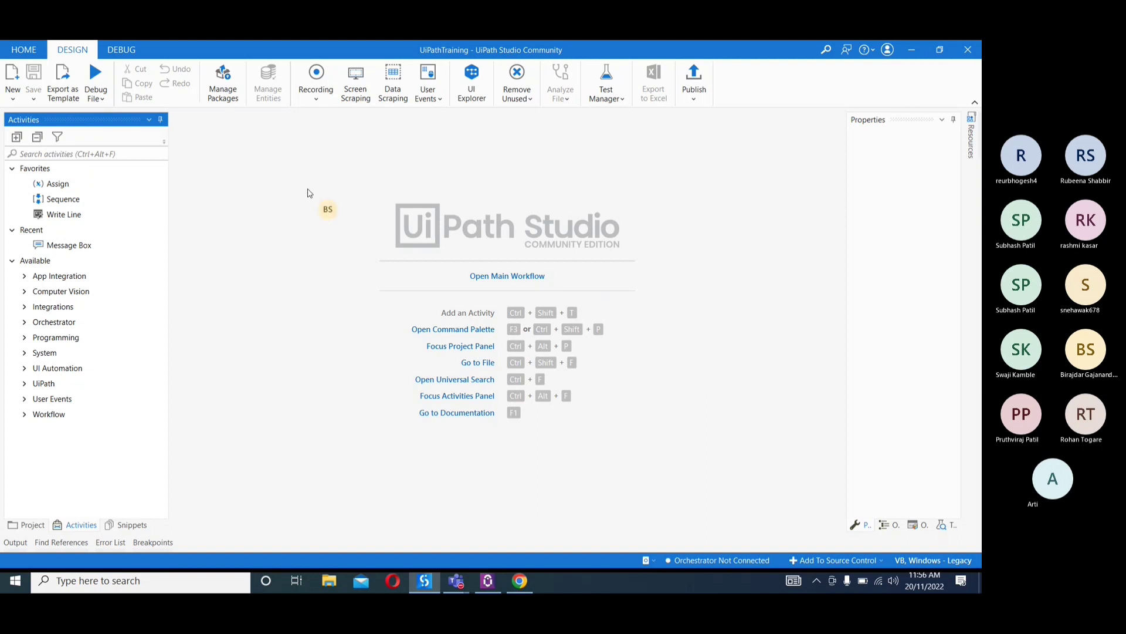
Create a new sequence workflow named FirstProcess in the default UiPathTraining location
{"action": "left_click", "coordinate": [12, 99]}
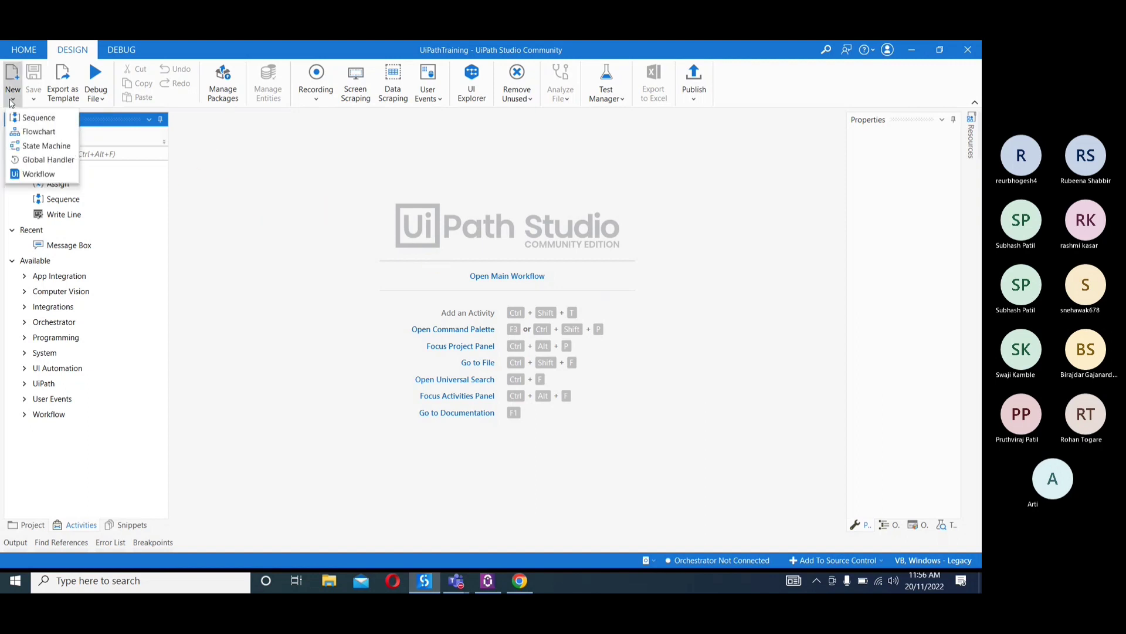
{"action": "left_click", "coordinate": [31, 118]}
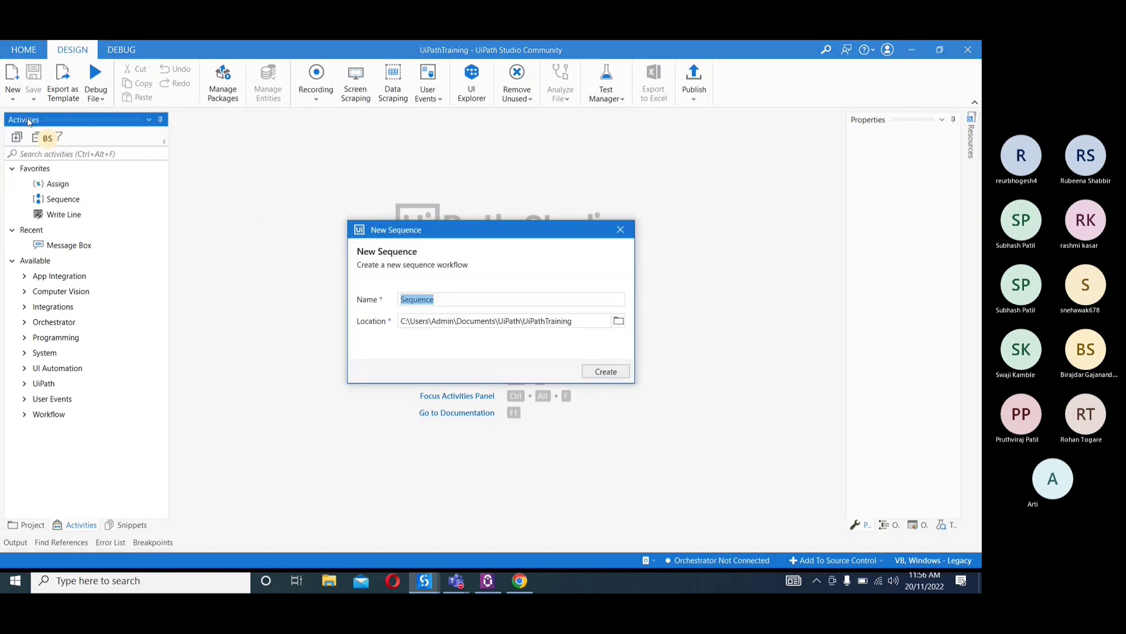
{"action": "type", "text": "FirstProcess"}
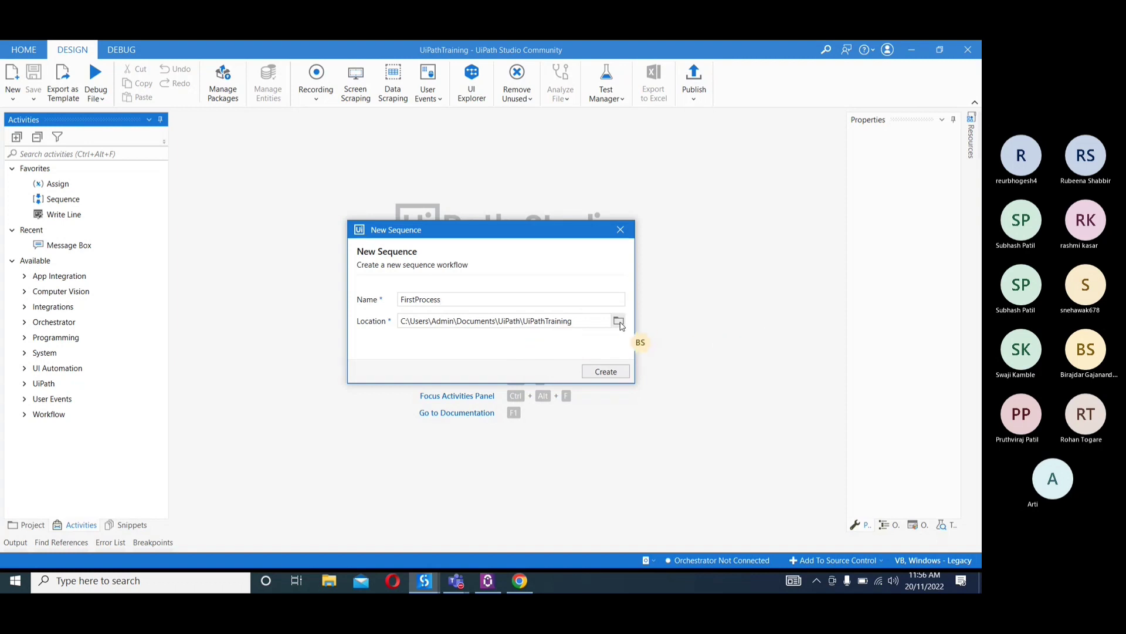
{"action": "left_click", "coordinate": [606, 371]}
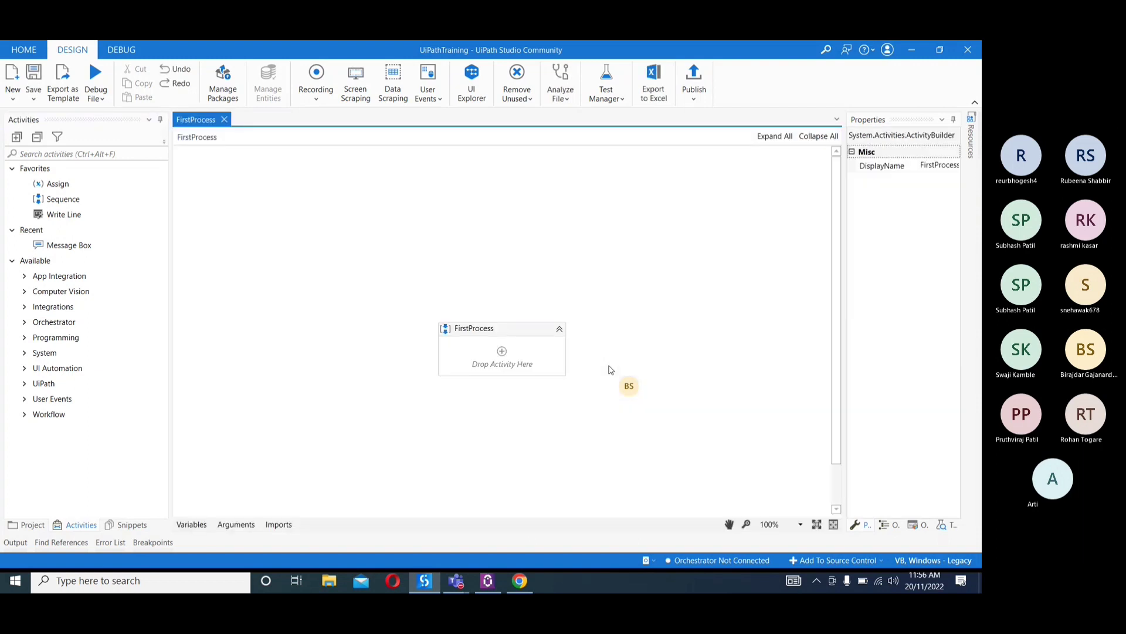
Point out FirstProcess.xaml and Main.xaml among the project files, open the Main workflow, and close it again
{"action": "left_click", "coordinate": [29, 525]}
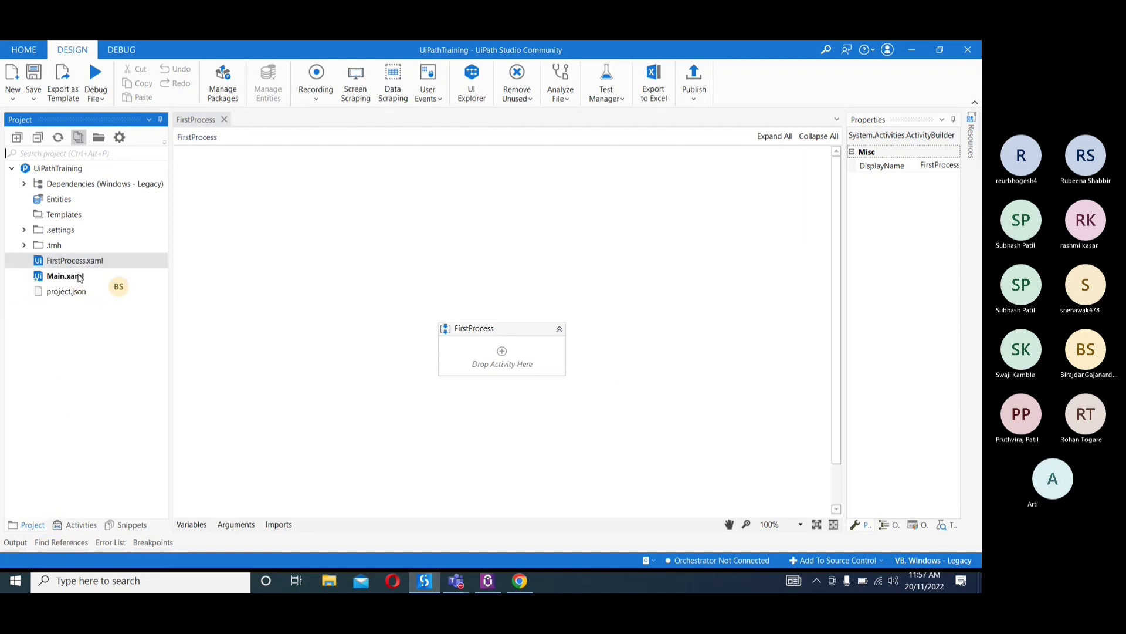
{"action": "left_click", "coordinate": [59, 281]}
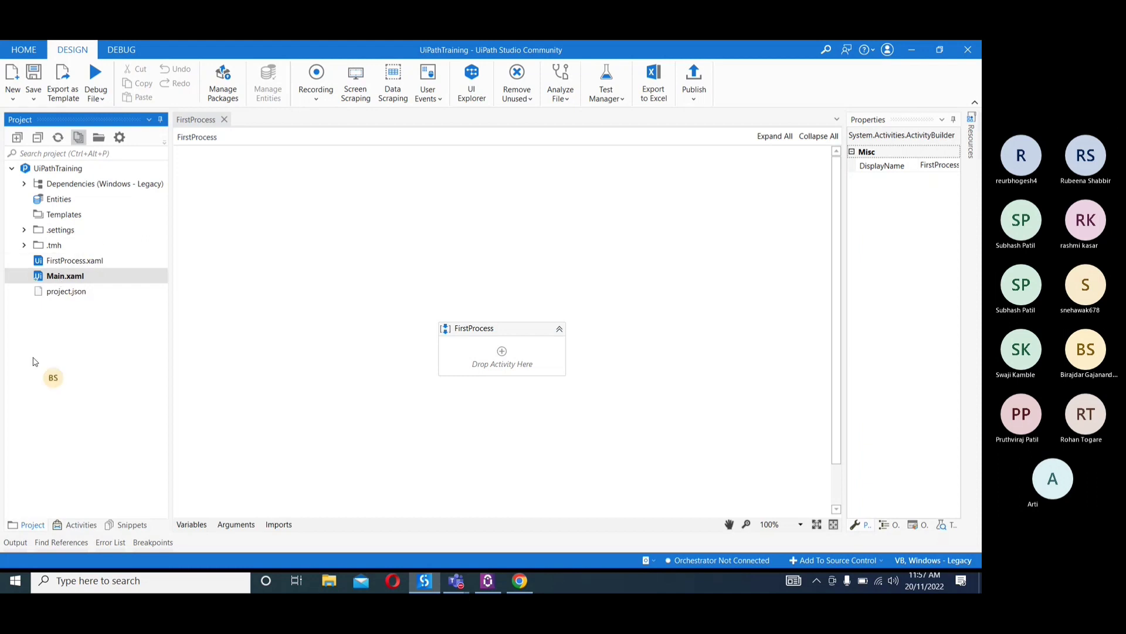
{"action": "left_click", "coordinate": [68, 263]}
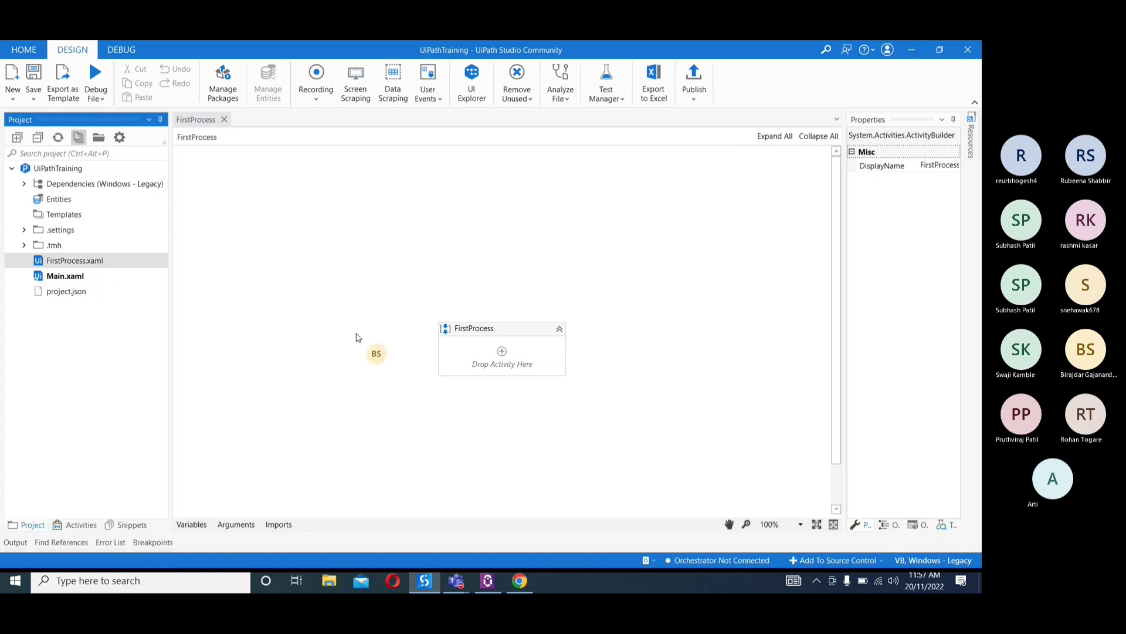
{"action": "left_click", "coordinate": [105, 280]}
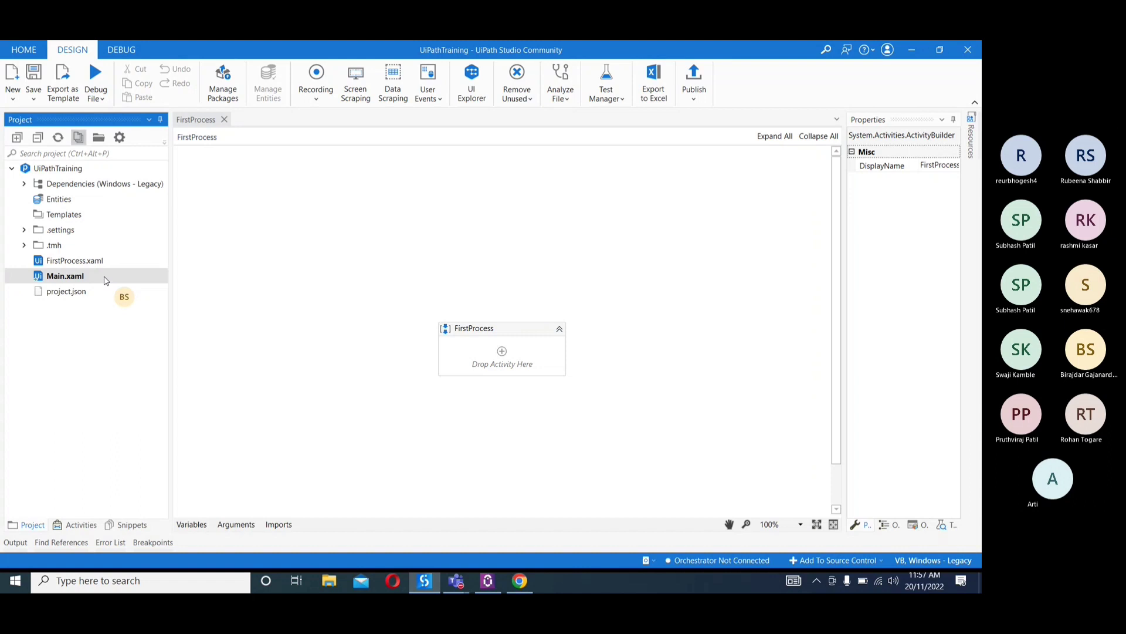
{"action": "left_click", "coordinate": [78, 264]}
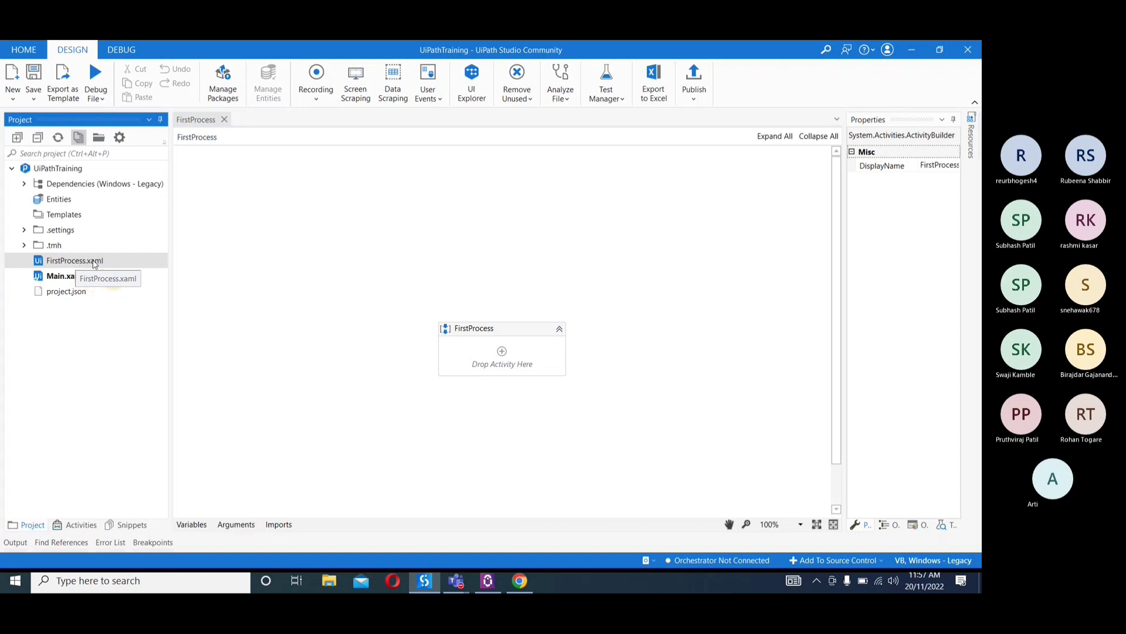
{"action": "left_click", "coordinate": [60, 281]}
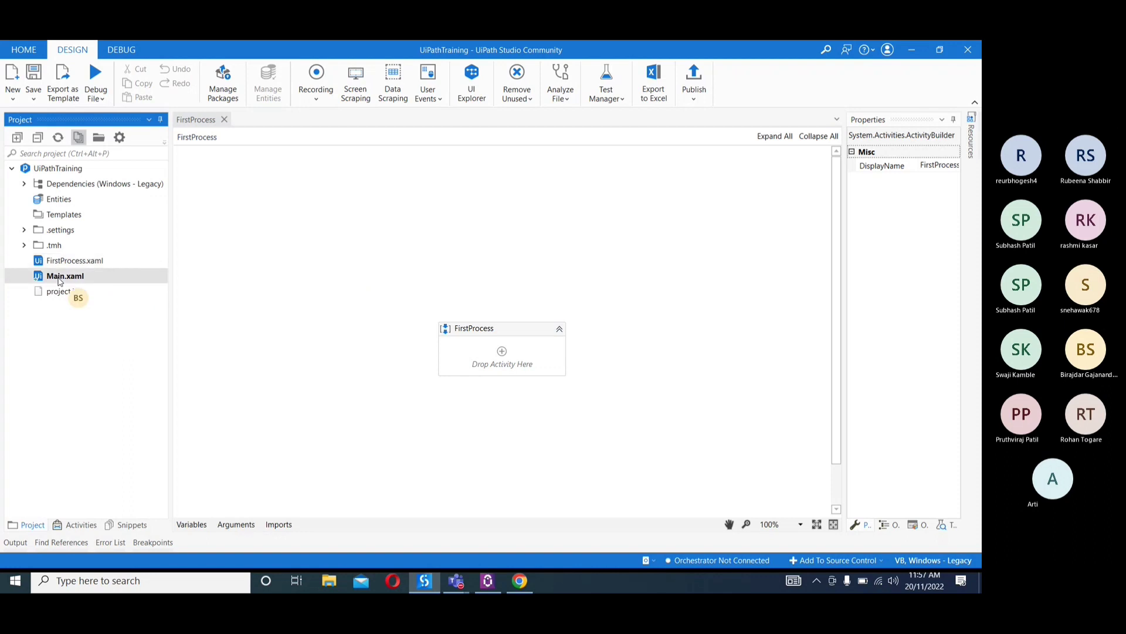
{"action": "double_click", "coordinate": [59, 282]}
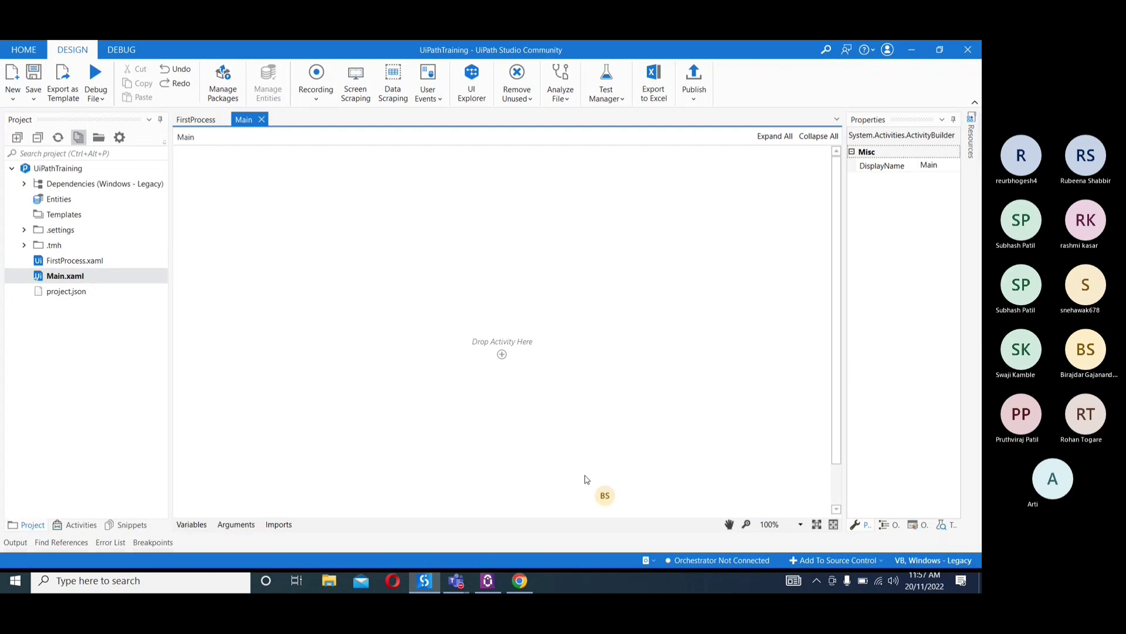
{"action": "left_click", "coordinate": [77, 259]}
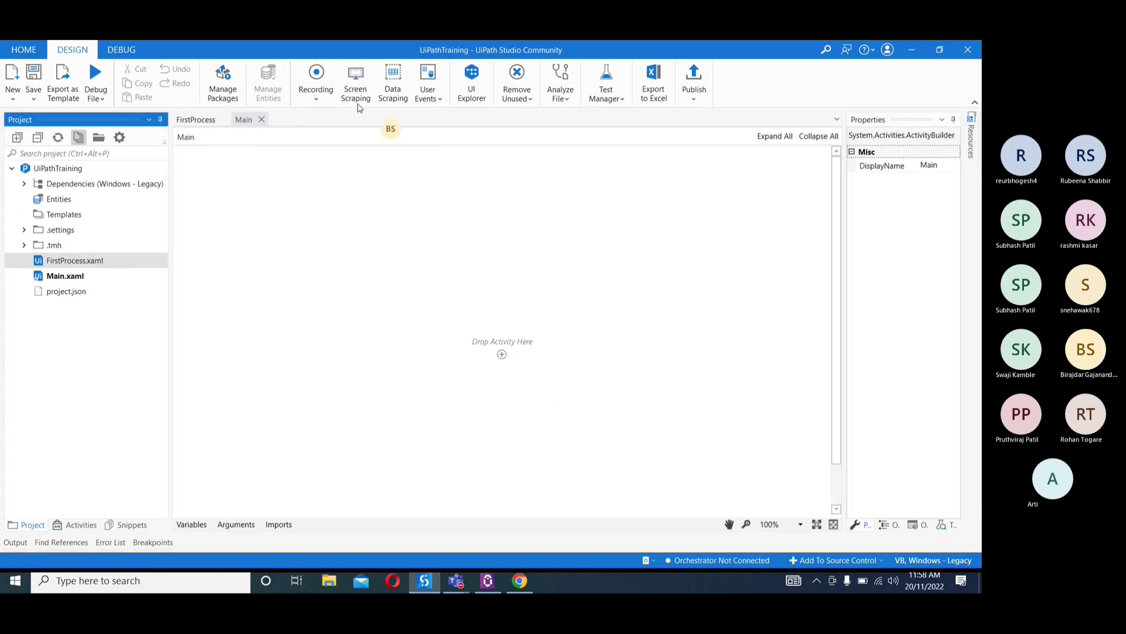
{"action": "left_click", "coordinate": [261, 119]}
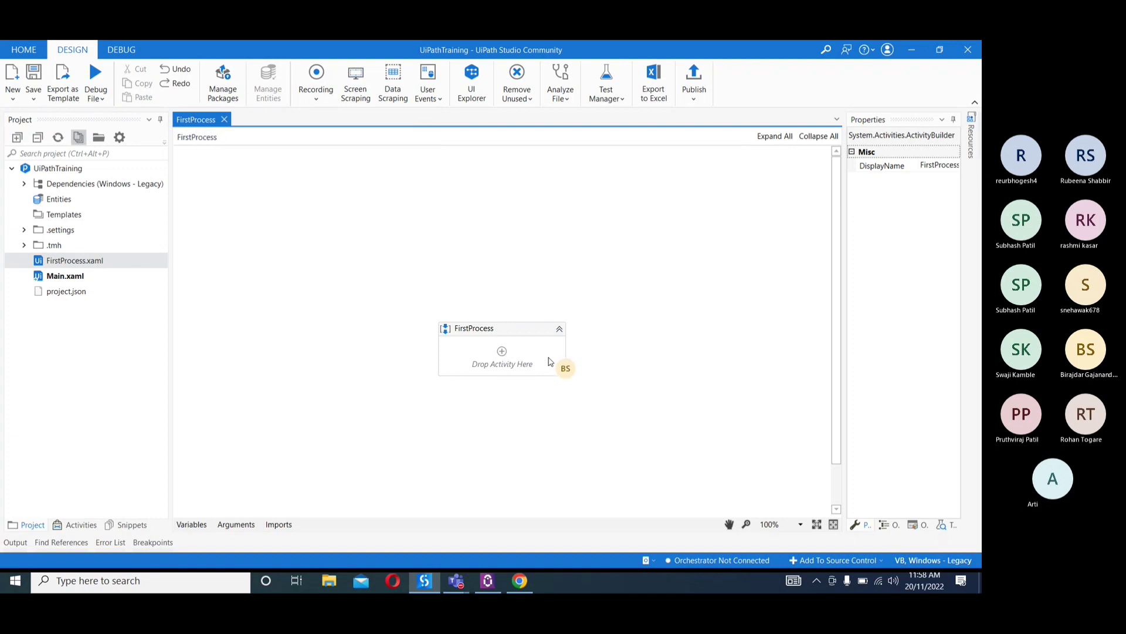
Select the FirstProcess sequence to show its properties, and show the available new file types again
{"action": "left_click", "coordinate": [449, 332]}
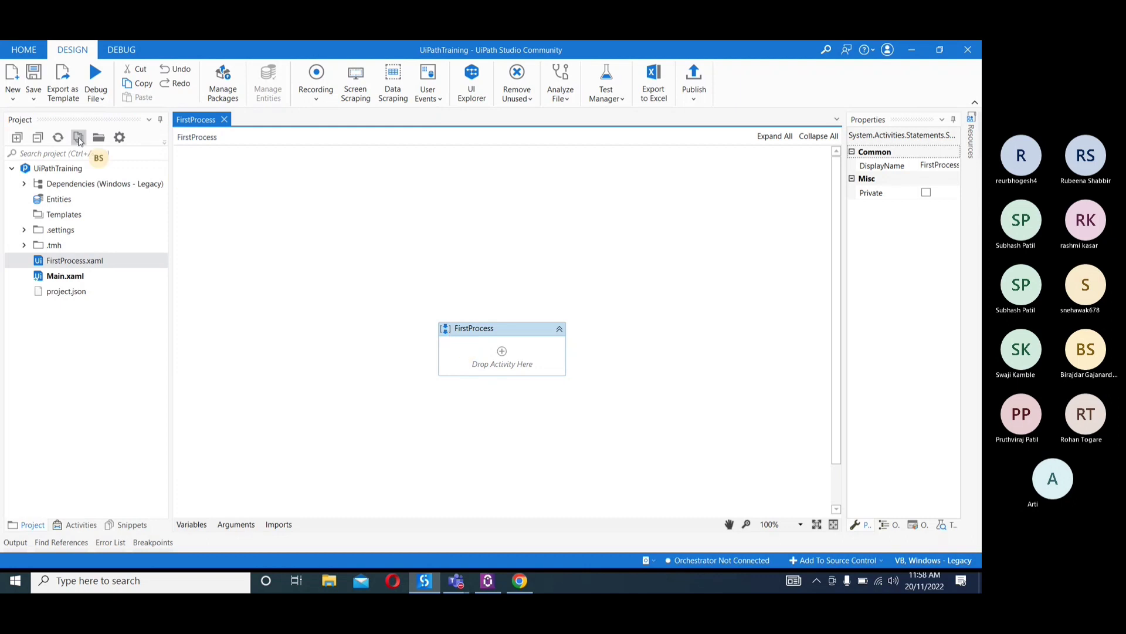
{"action": "left_click", "coordinate": [14, 99]}
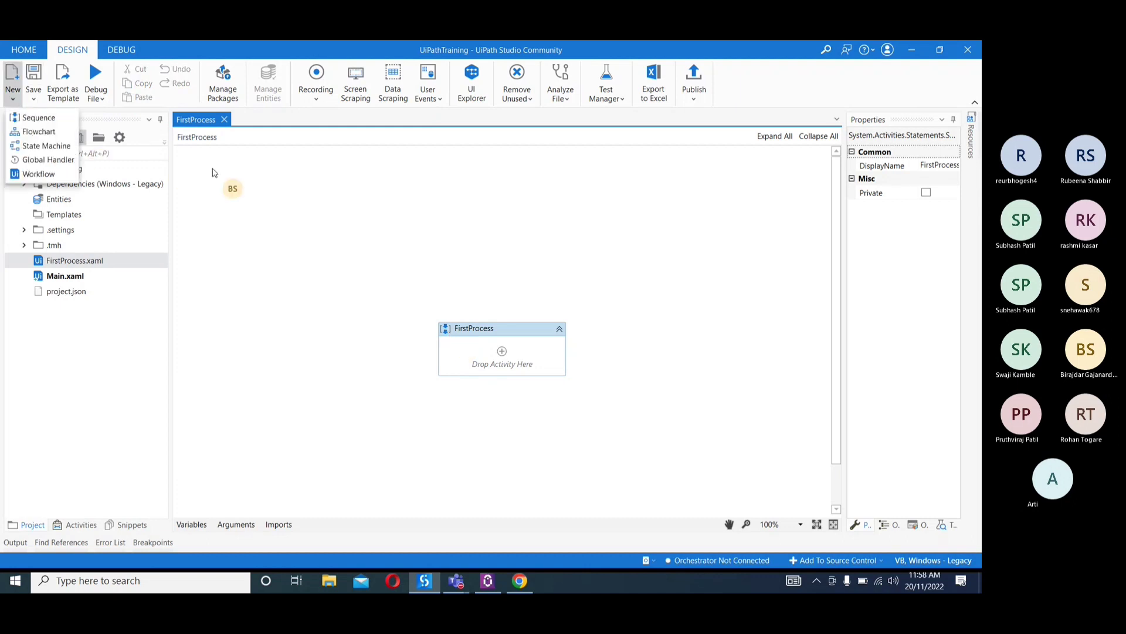
{"action": "left_click", "coordinate": [371, 244]}
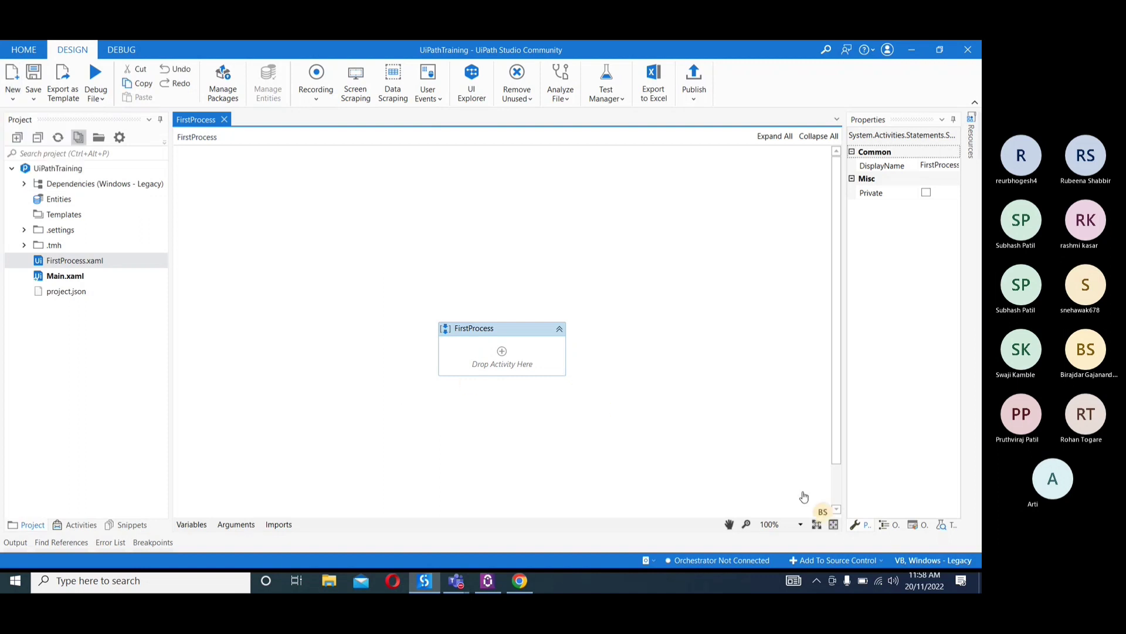
Zoom the workflow designer to 200% and bring the FirstProcess sequence into the middle of the canvas
{"action": "left_click", "coordinate": [800, 528]}
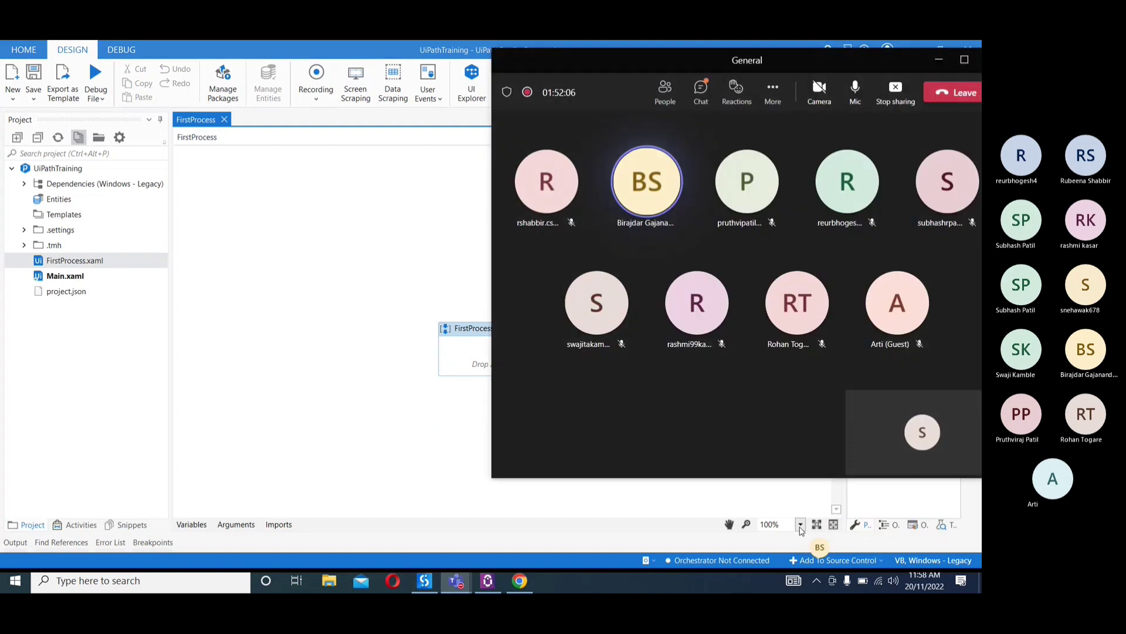
{"action": "left_click", "coordinate": [800, 526]}
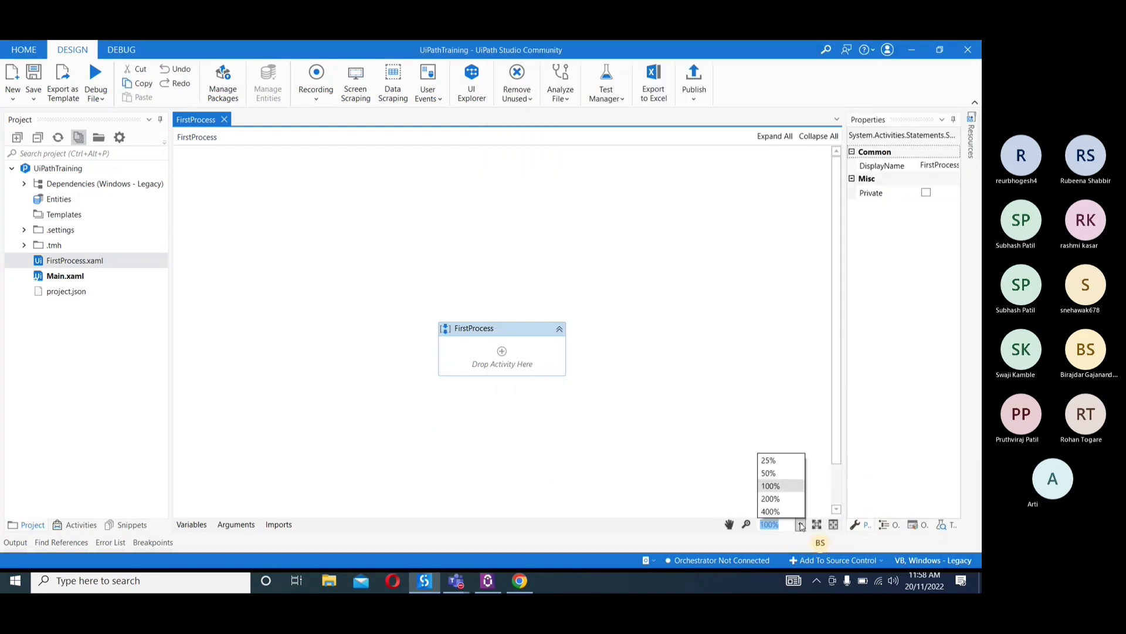
{"action": "left_click", "coordinate": [780, 498]}
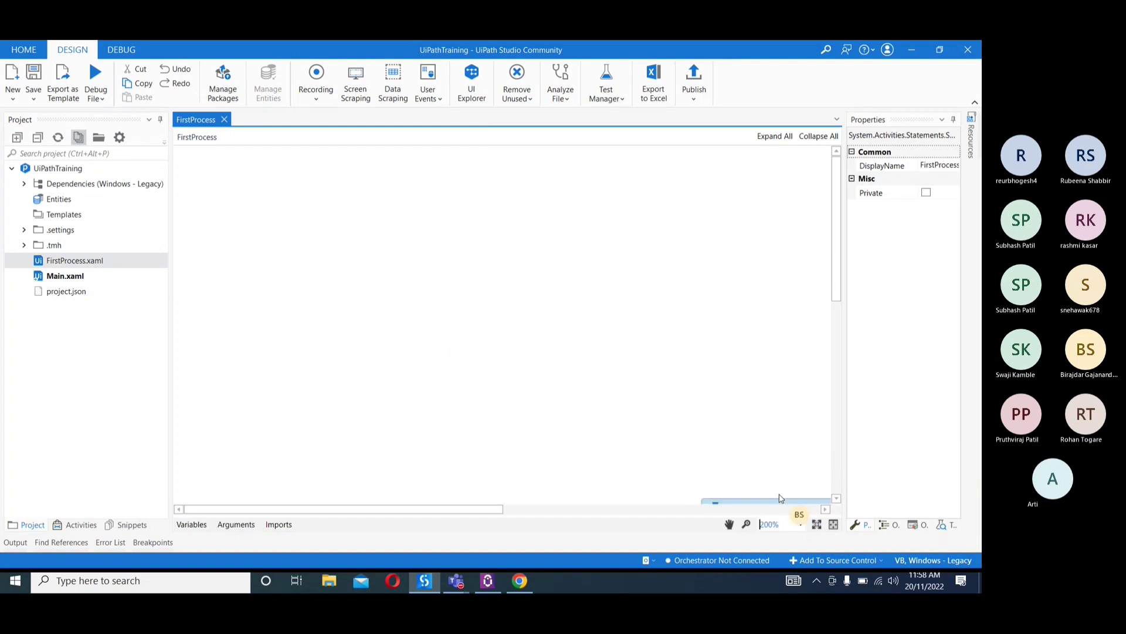
{"action": "left_click_drag", "start_coordinate": [836, 234], "coordinate": [837, 324]}
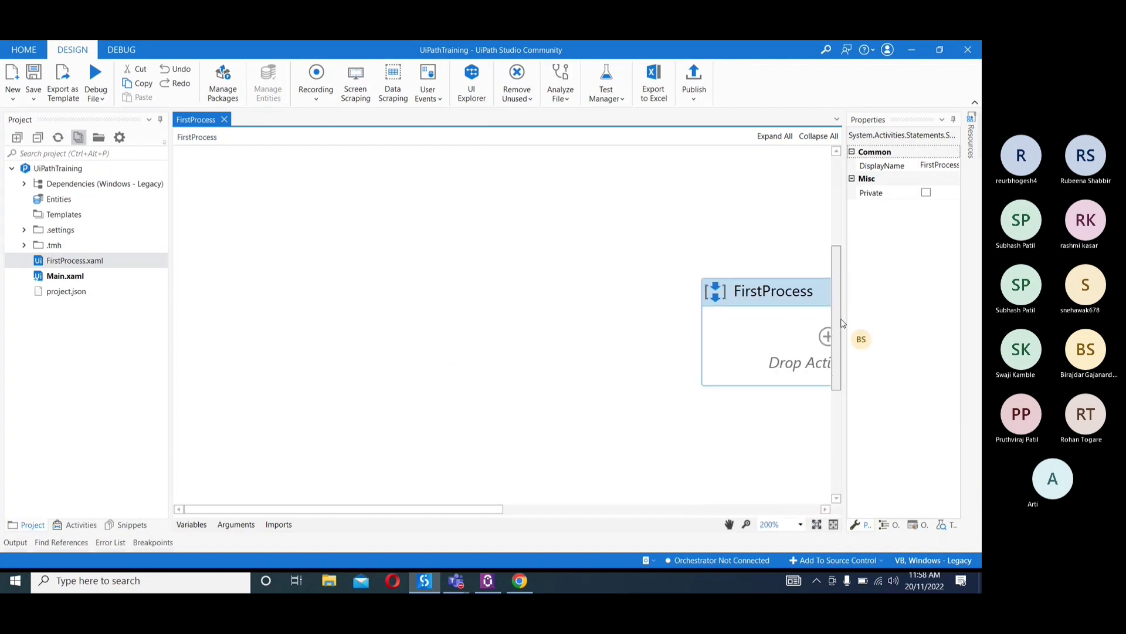
{"action": "left_click_drag", "start_coordinate": [482, 508], "coordinate": [606, 507]}
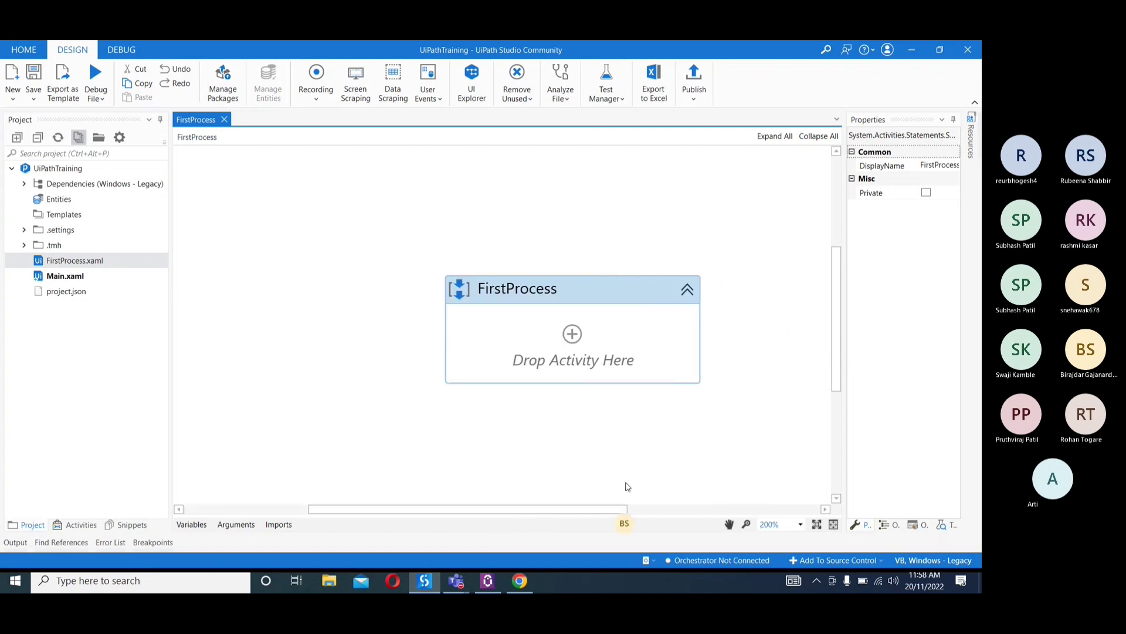
{"action": "left_click_drag", "start_coordinate": [830, 293], "coordinate": [837, 312]}
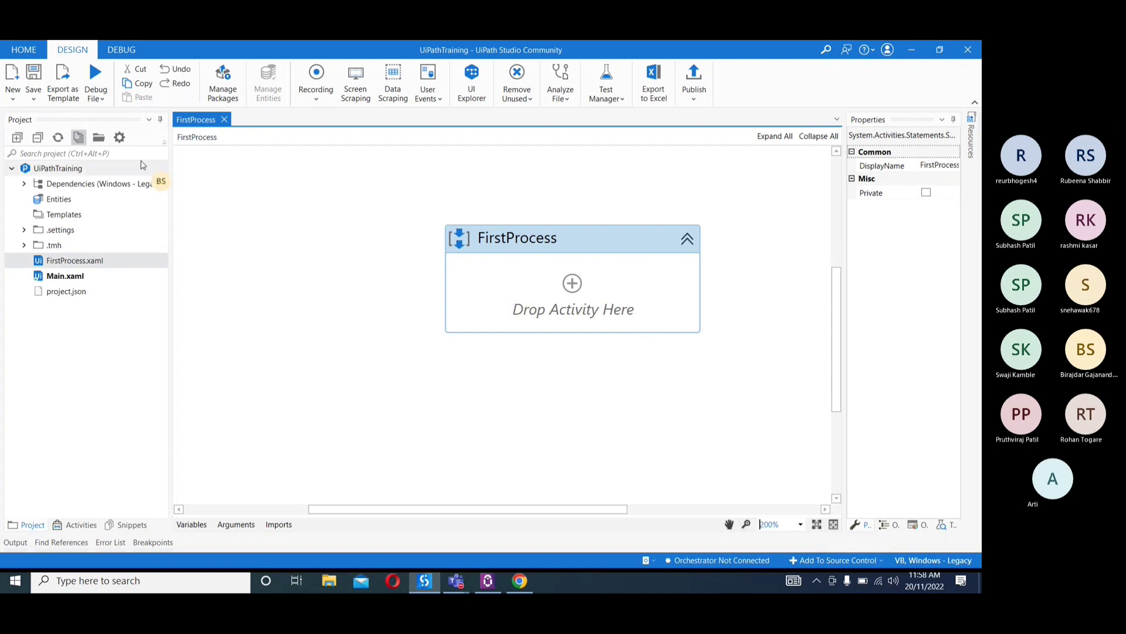
Add a Message Box activity from the recent activities to the FirstProcess sequence
{"action": "left_click", "coordinate": [82, 525]}
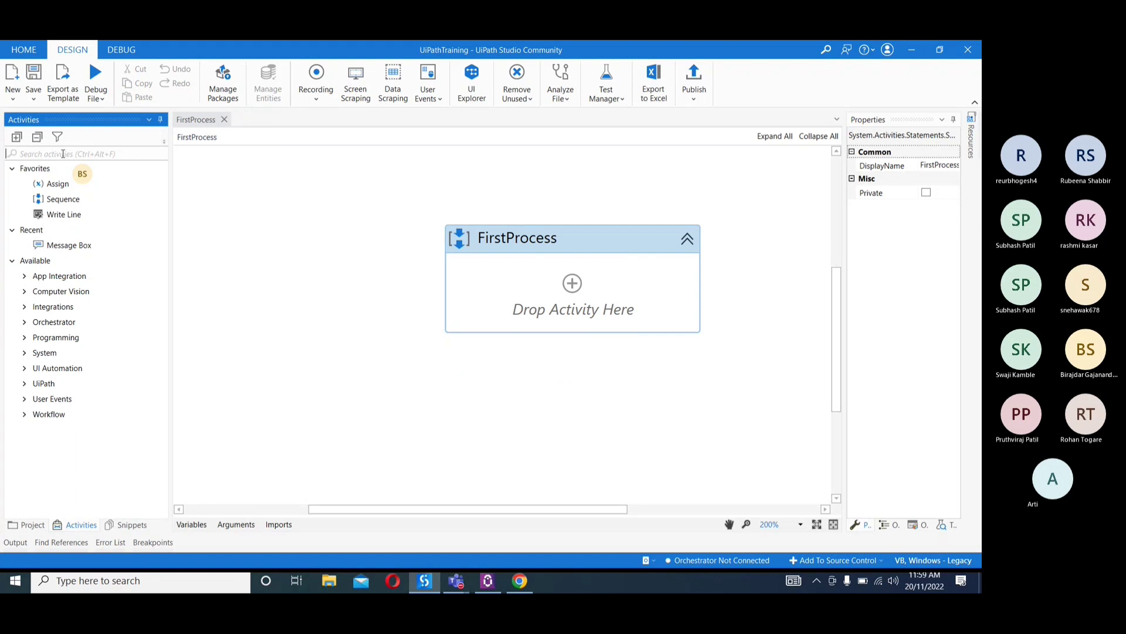
{"action": "left_click", "coordinate": [56, 247]}
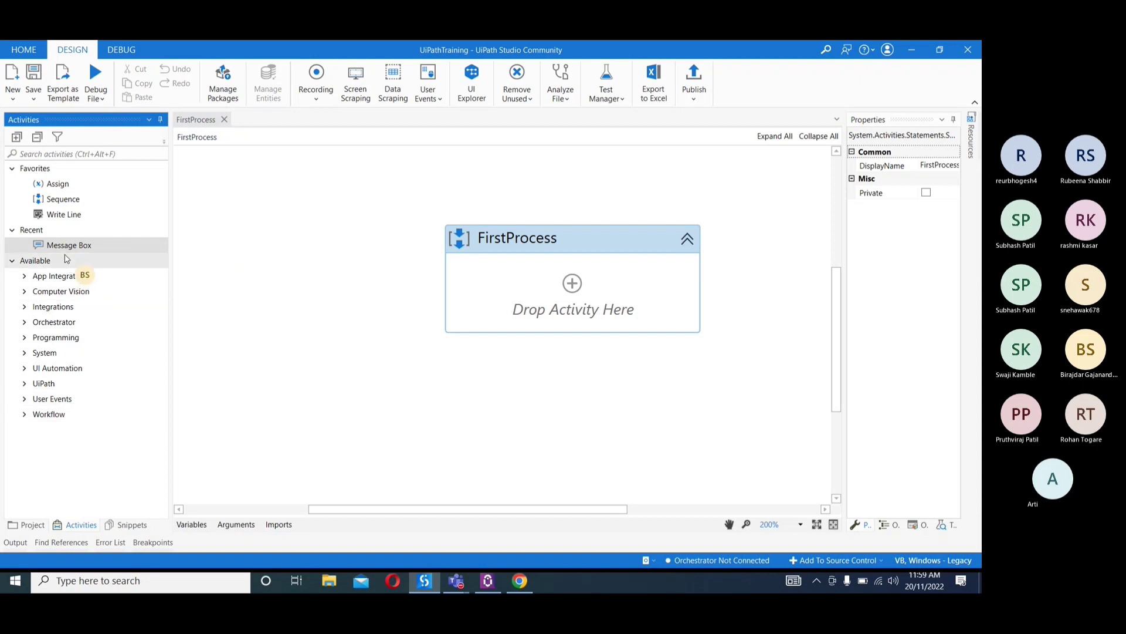
{"action": "left_click_drag", "start_coordinate": [69, 246], "coordinate": [612, 282]}
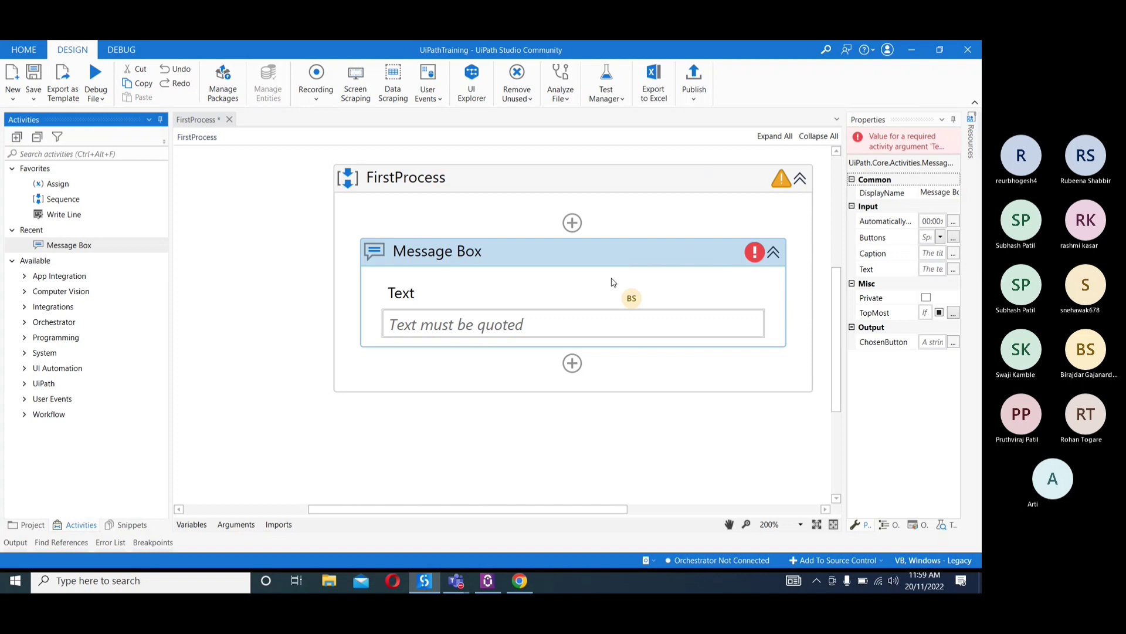
Set the designer zoom to 100% and enter "Hello All" in quotes as the Message Box text
{"action": "left_click", "coordinate": [801, 524]}
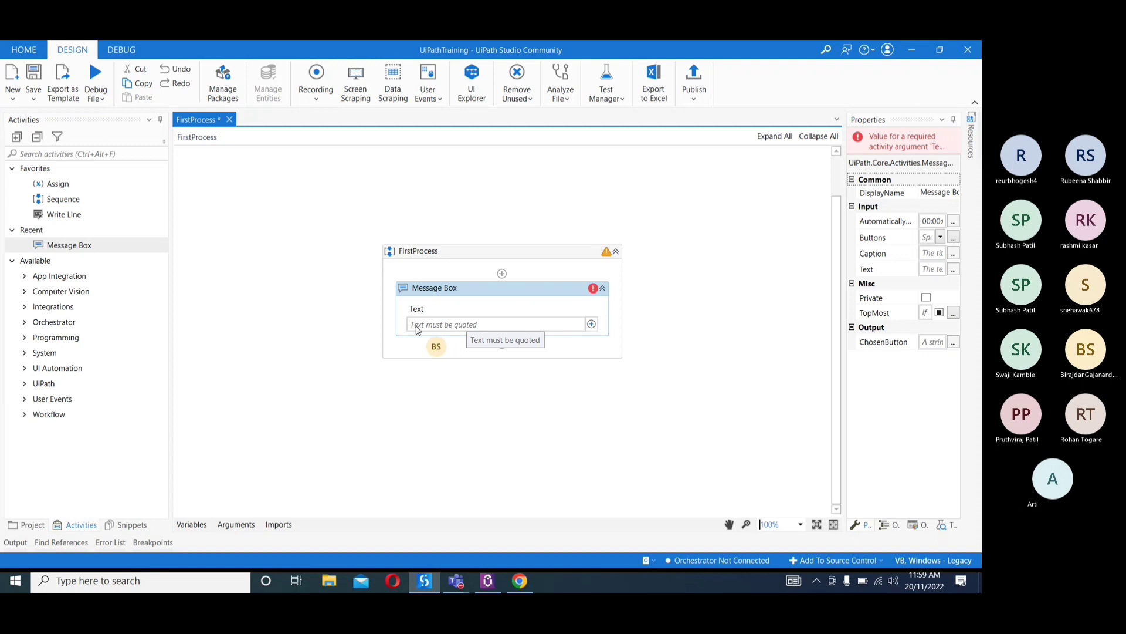
{"action": "left_click", "coordinate": [470, 325]}
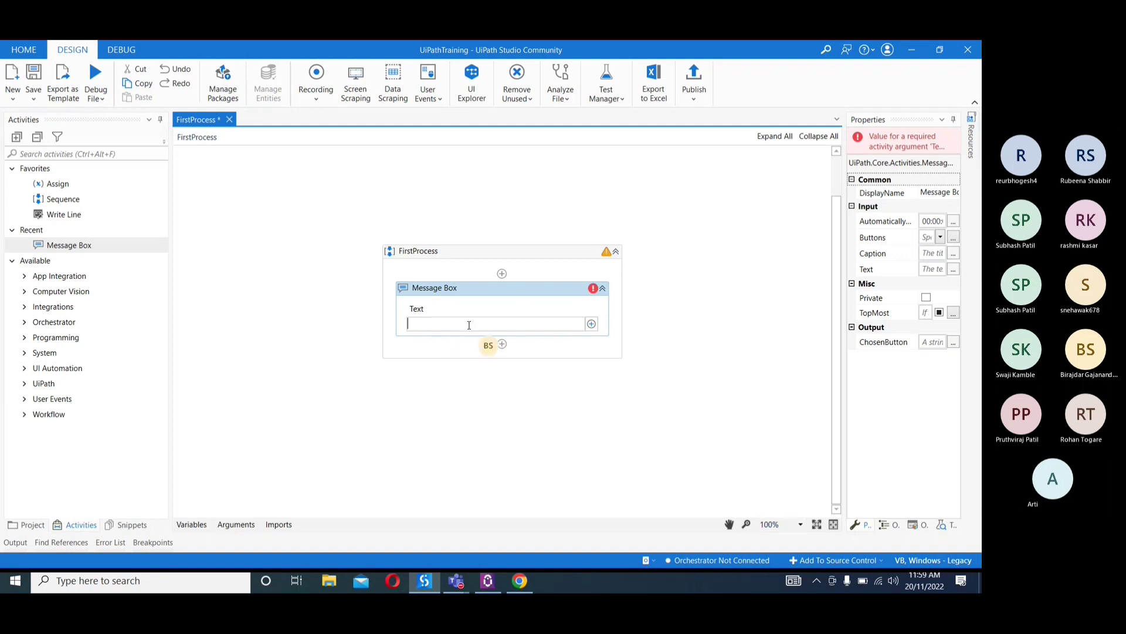
{"action": "type", "text": "\""}
{"action": "key", "text": "BackSpace"}
{"action": "type", "text": "\""}
{"action": "type", "text": "llo All"}
{"action": "left_click", "coordinate": [704, 342]}
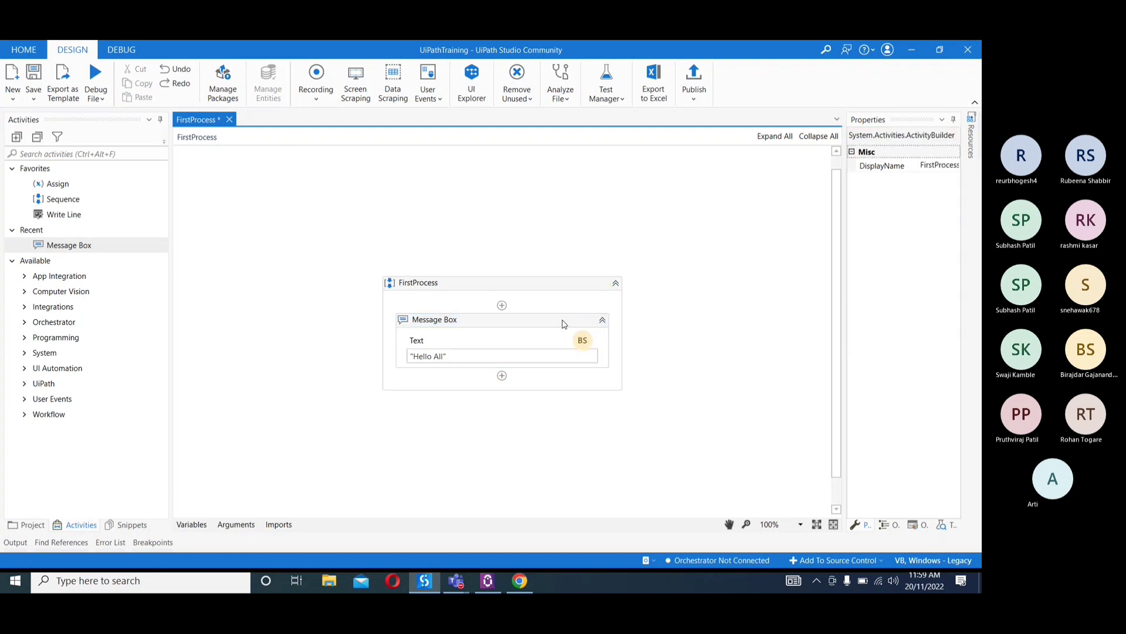
Save the FirstProcess workflow, run the current file in debug mode, and dismiss its message box
{"action": "left_click", "coordinate": [575, 337]}
{"action": "left_click", "coordinate": [38, 73]}
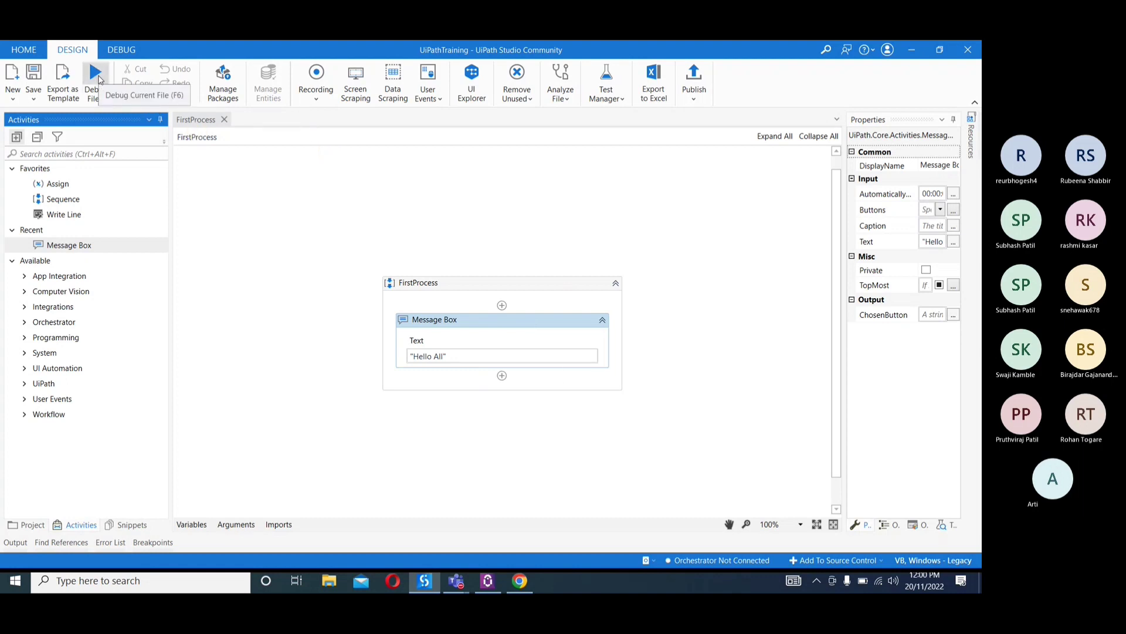
{"action": "left_click", "coordinate": [97, 75]}
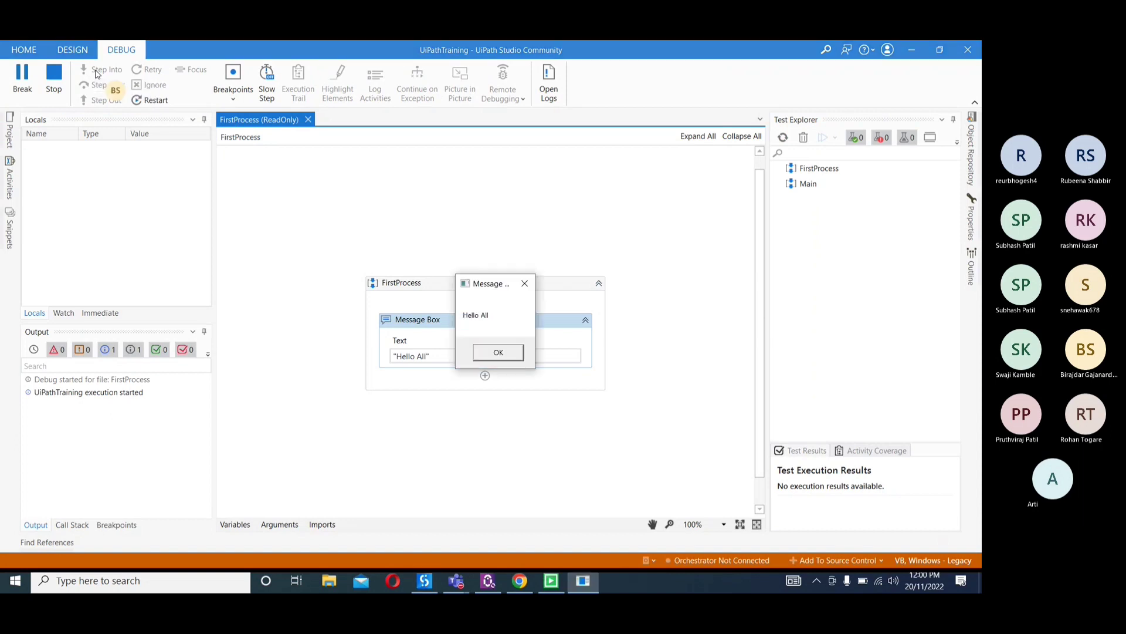
{"action": "left_click", "coordinate": [498, 353]}
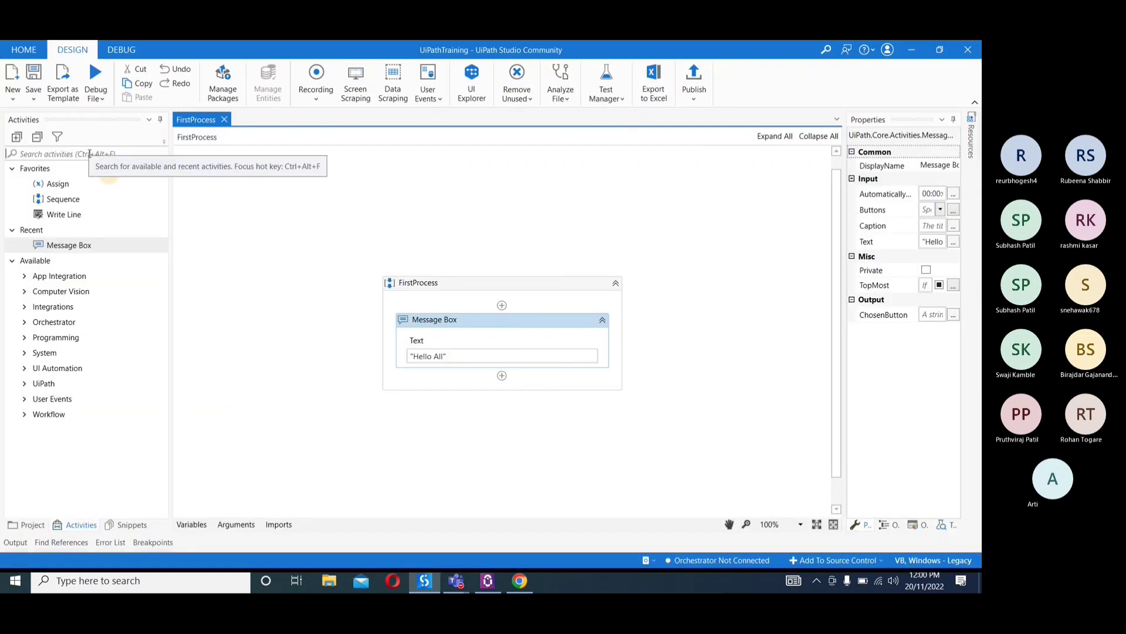
Search the activities for "send", widen the list to show full names, and point out Send Outlook Mail Message
{"action": "left_click", "coordinate": [90, 153]}
{"action": "type", "text": "send"}
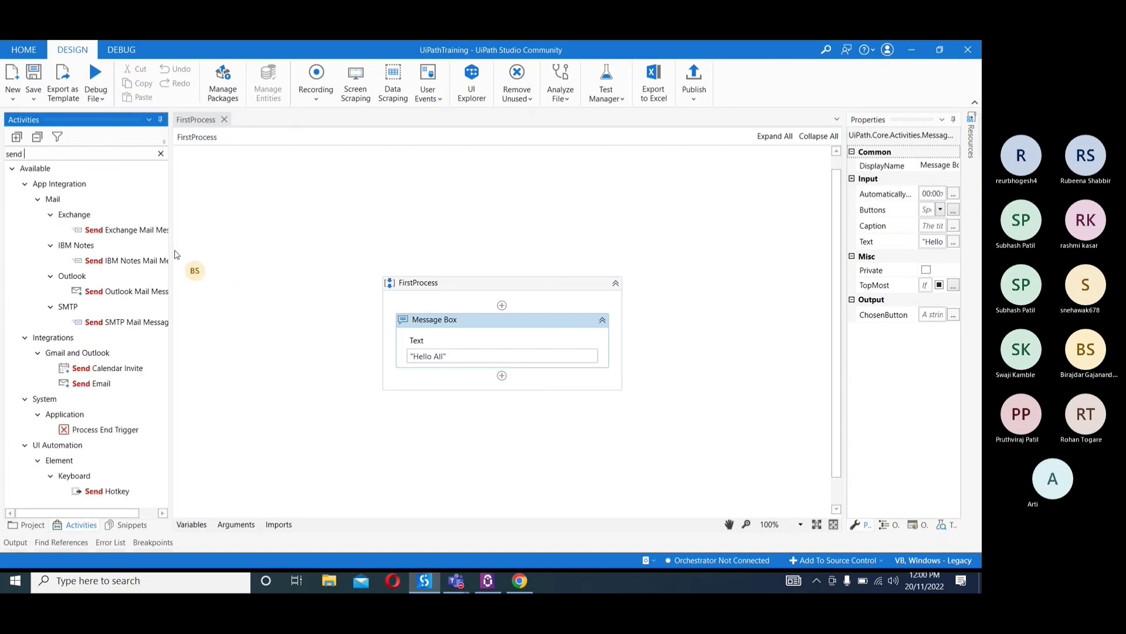
{"action": "left_click_drag", "start_coordinate": [171, 245], "coordinate": [267, 245]}
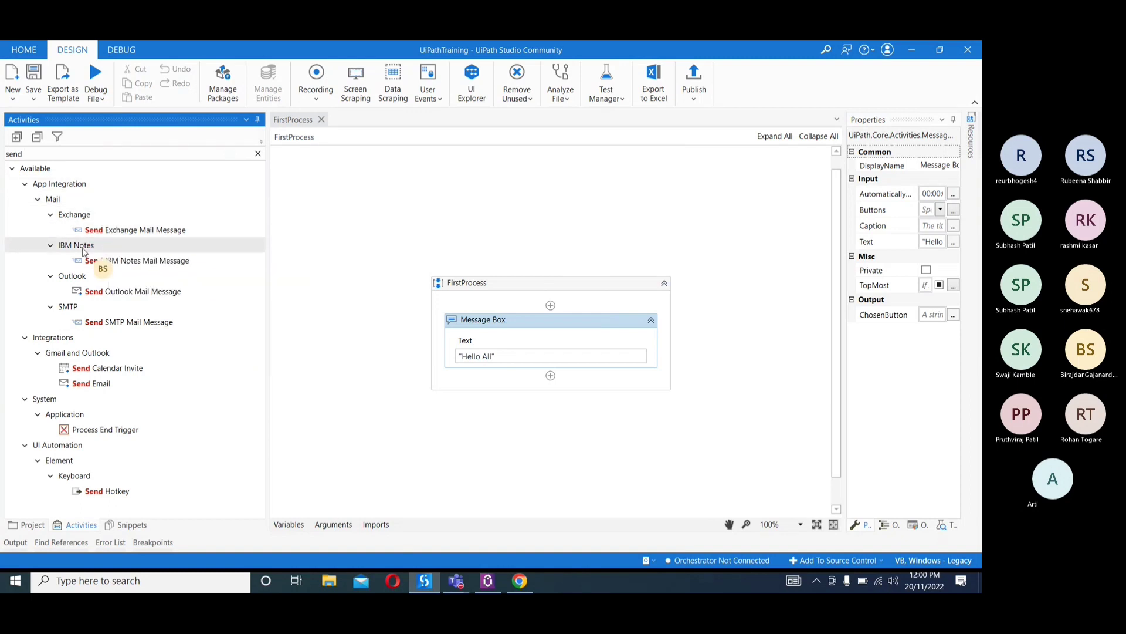
{"action": "left_click", "coordinate": [116, 296]}
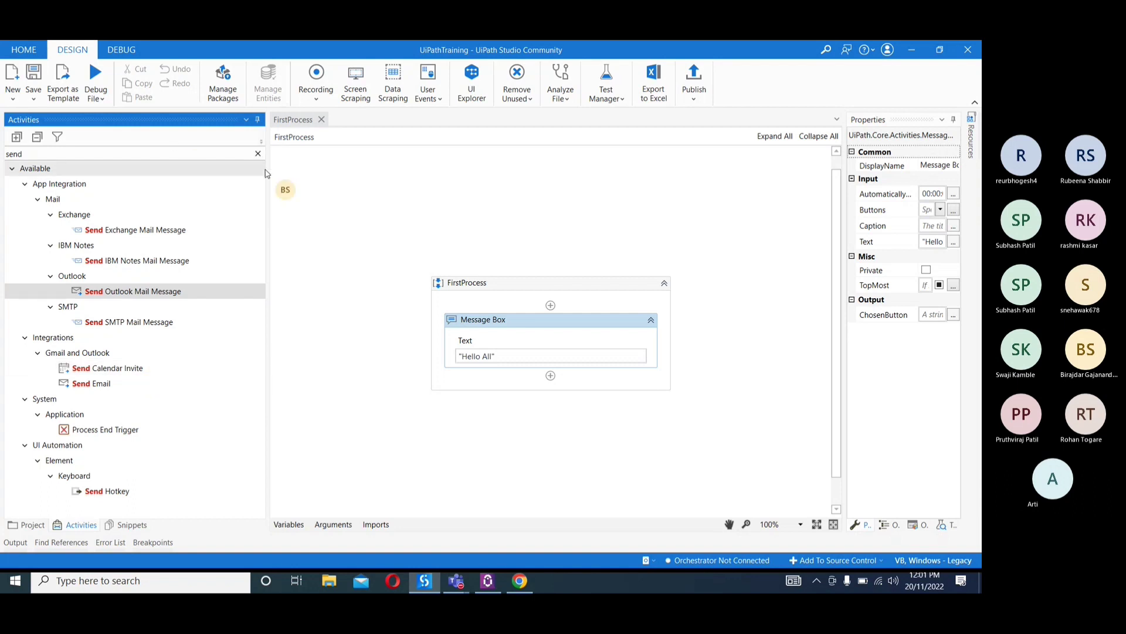
Add a Send SMTP Mail Message activity below the Message Box and widen its properties to look through the available fields
{"action": "left_click", "coordinate": [128, 325]}
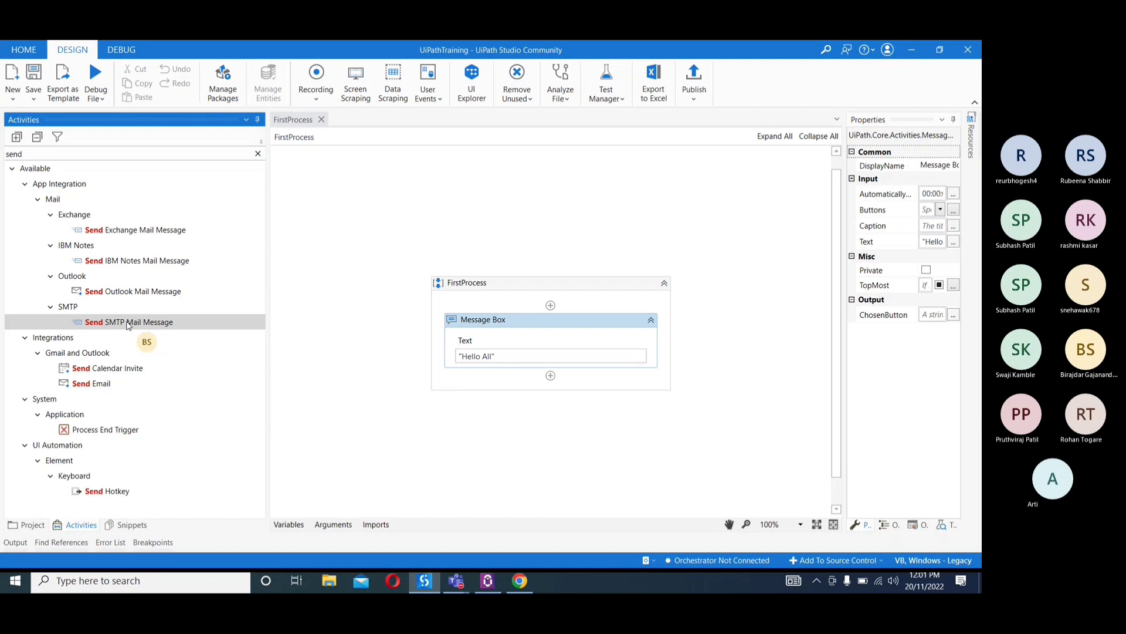
{"action": "double_click", "coordinate": [129, 322]}
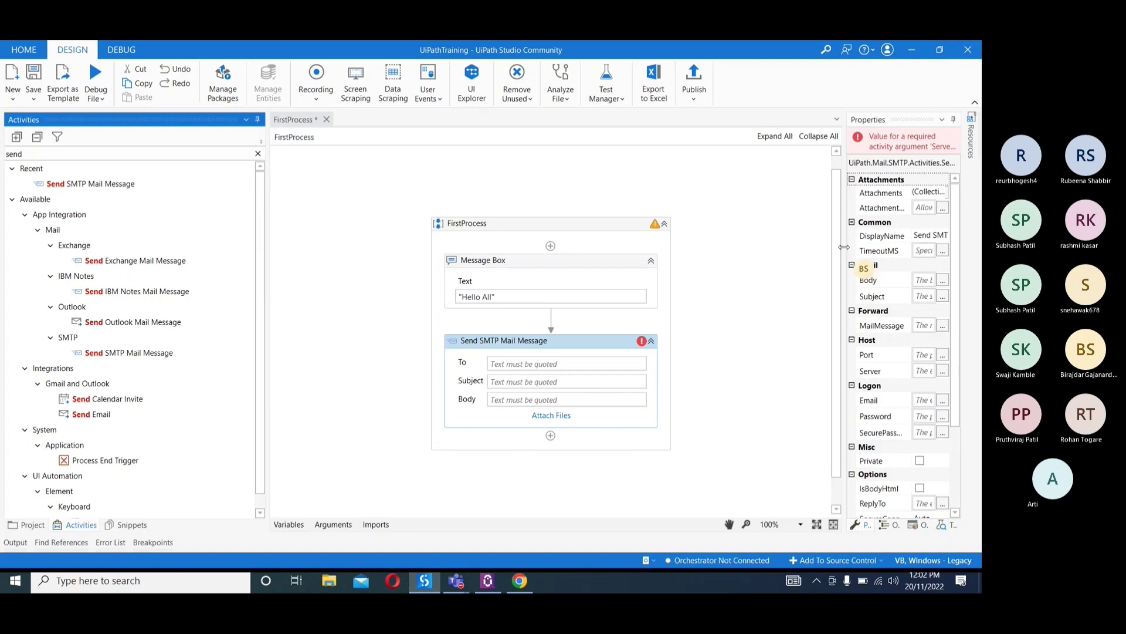
{"action": "left_click_drag", "start_coordinate": [844, 247], "coordinate": [789, 247]}
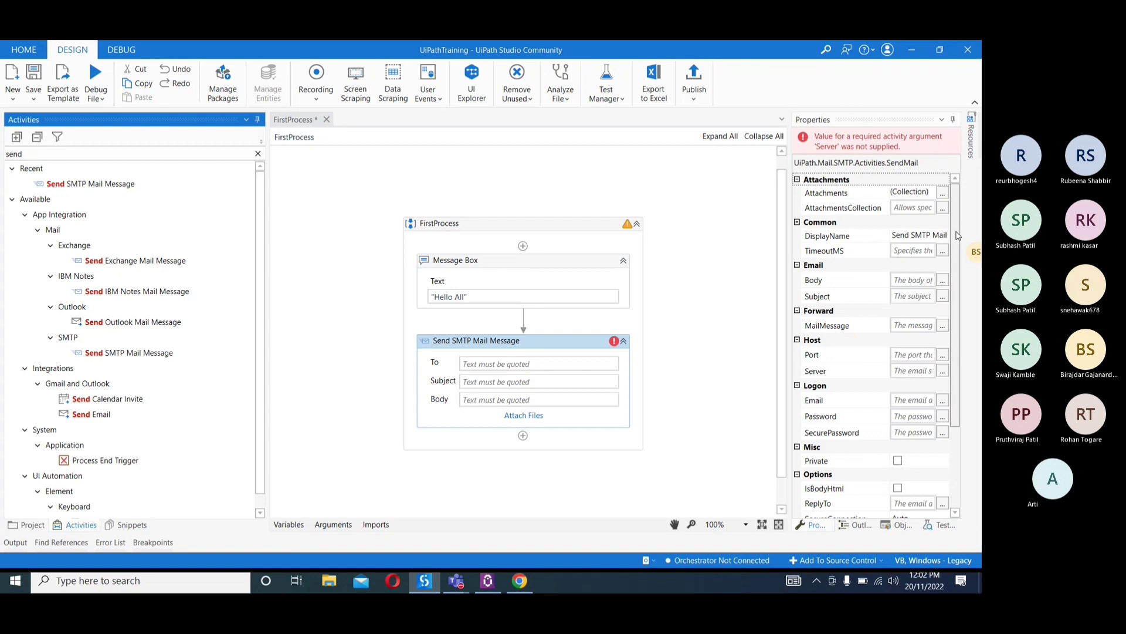
{"action": "scroll", "coordinate": [957, 236], "scroll_direction": "down", "scroll_amount": 3}
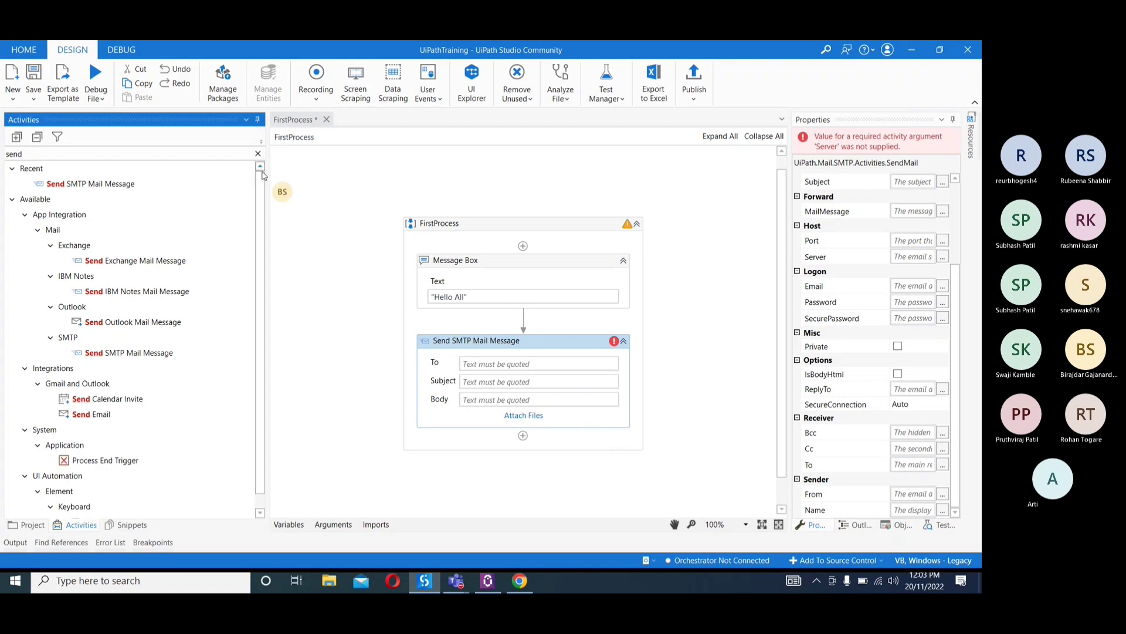
Clear the "send" search from the activities and narrow the Activities panel slightly
{"action": "left_click", "coordinate": [258, 155]}
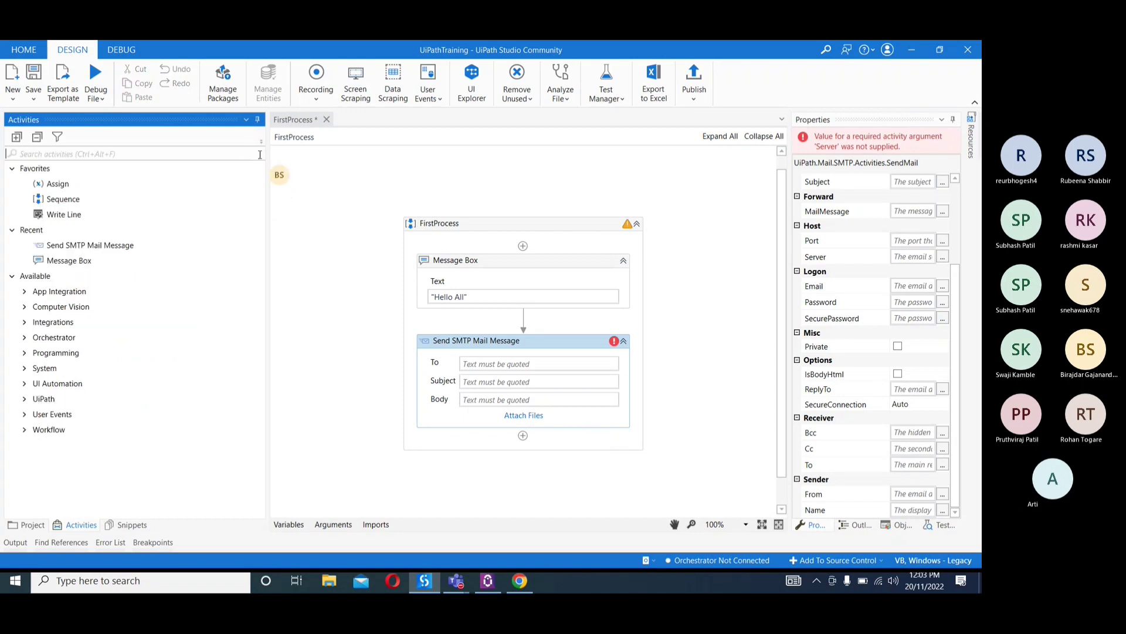
{"action": "left_click_drag", "start_coordinate": [268, 195], "coordinate": [247, 196]}
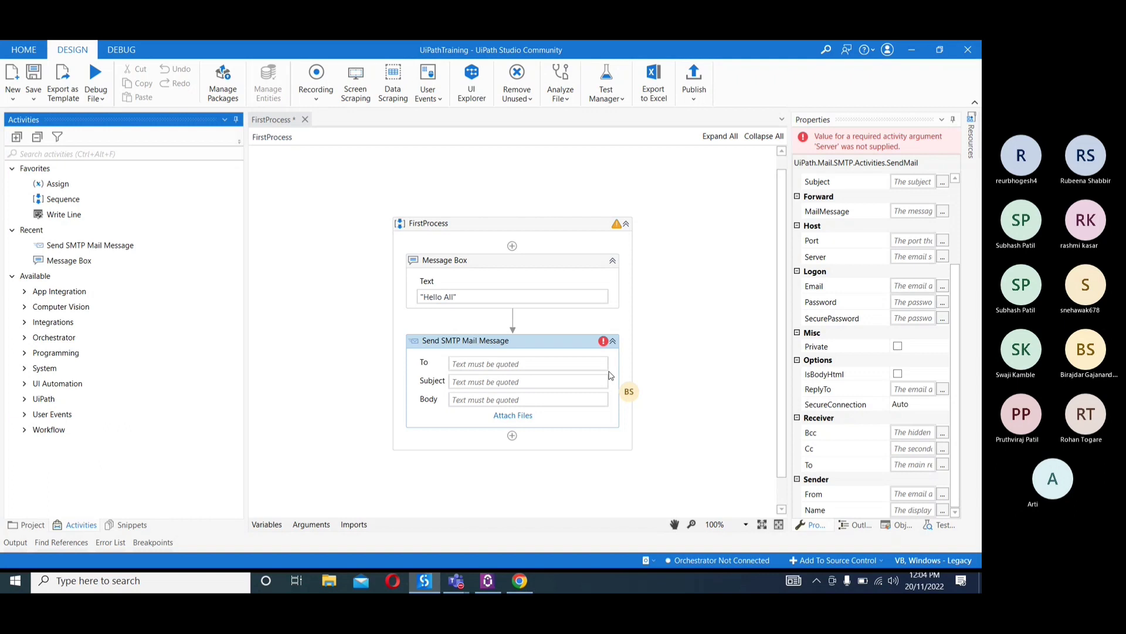
Switch to Chrome and try to open the W3Schools site directly by its web address
{"action": "left_click", "coordinate": [521, 581]}
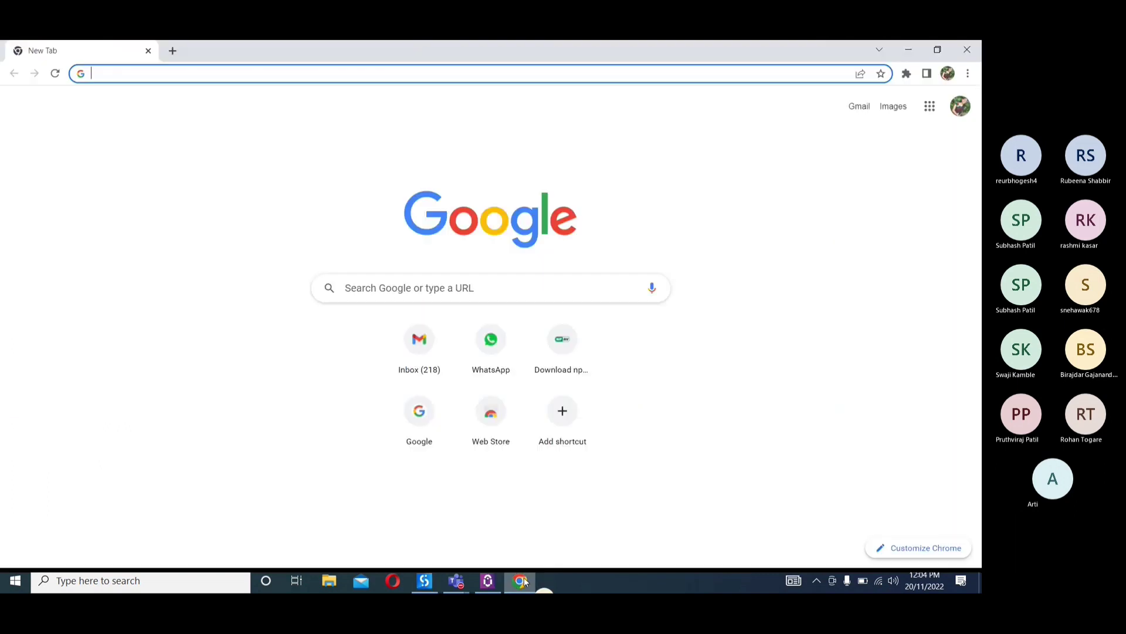
{"action": "type", "text": "w3"}
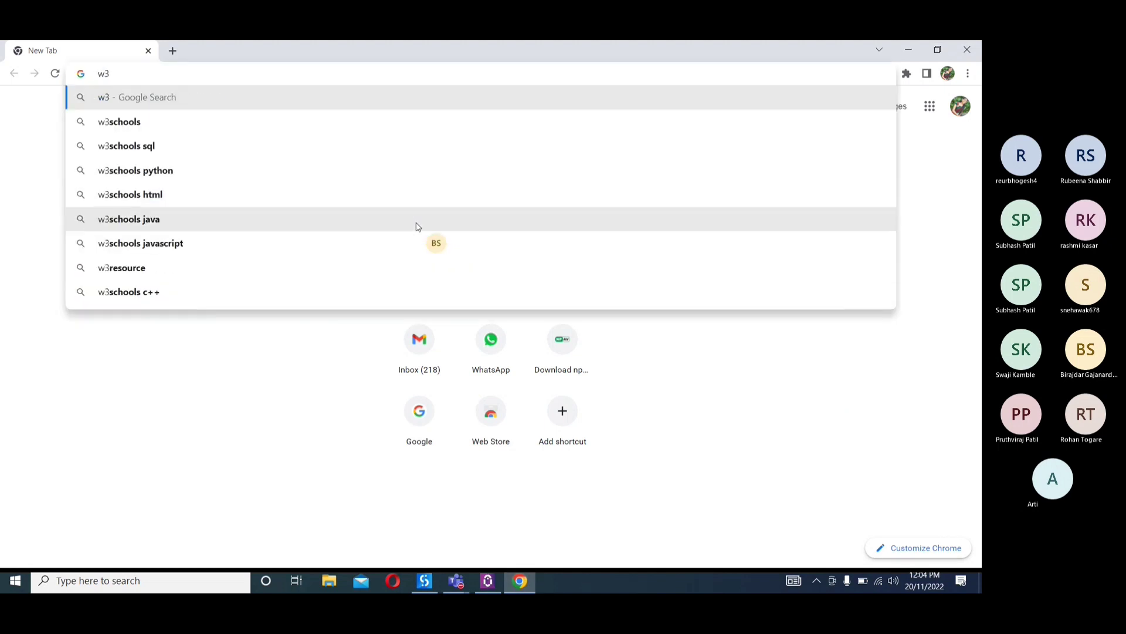
{"action": "type", "text": "schol"}
{"action": "key", "text": "BackSpace"}
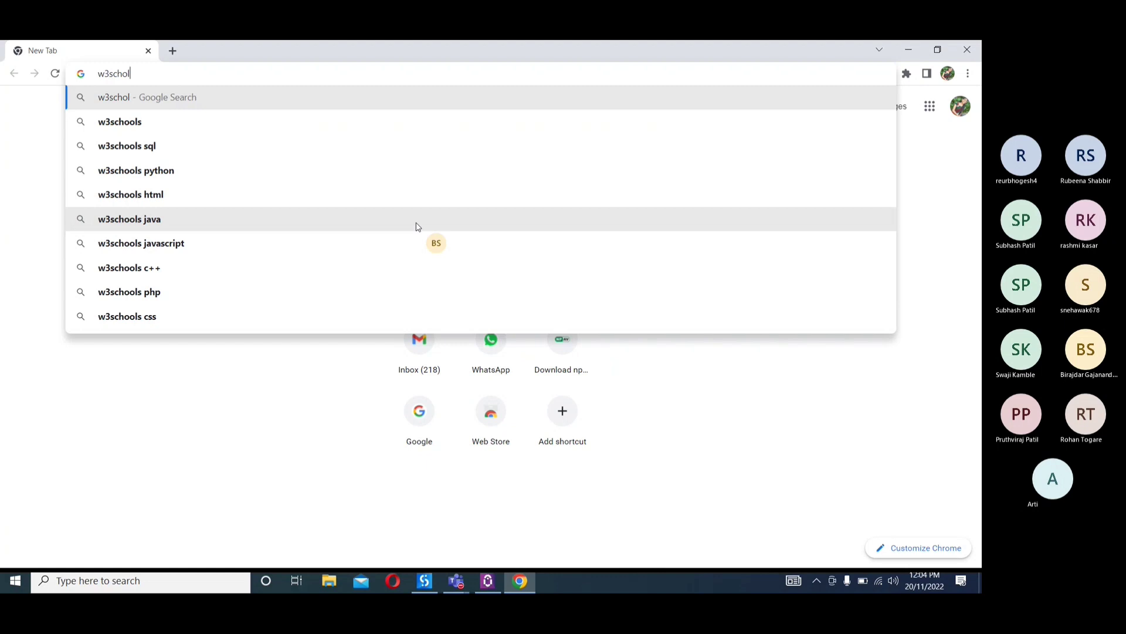
{"action": "key", "text": "ctrl+Return"}
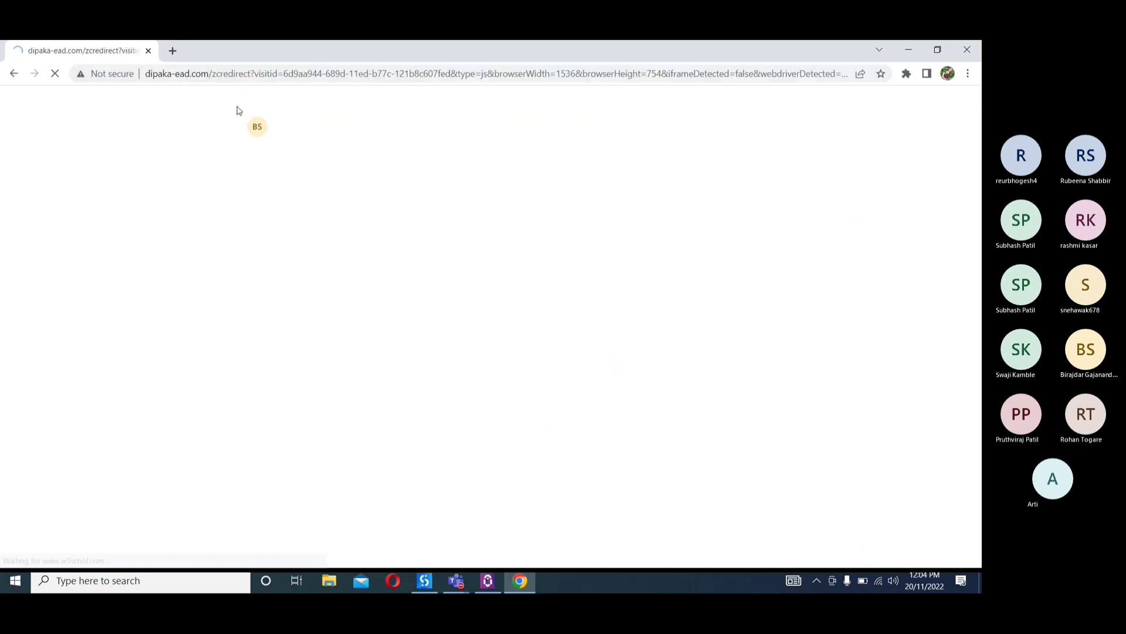
Go to google.com, search for "w3schools", and open the W3Schools Online Web Tutorials result
{"action": "left_click", "coordinate": [188, 69]}
{"action": "type", "text": "google.com"}
{"action": "key", "text": "Return"}
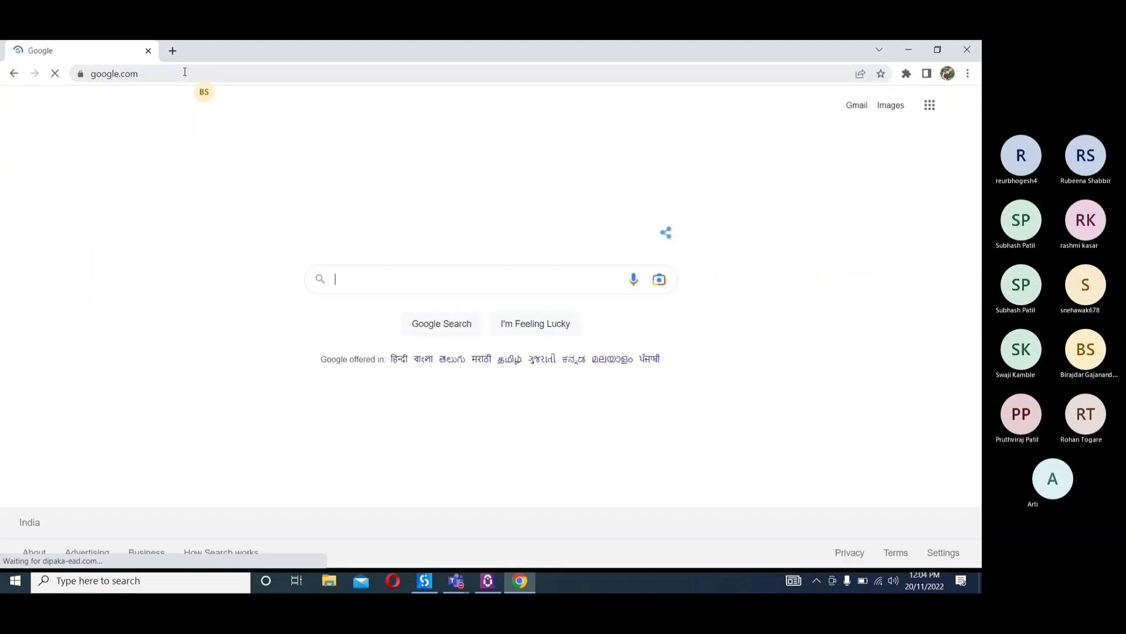
{"action": "type", "text": "w3s"}
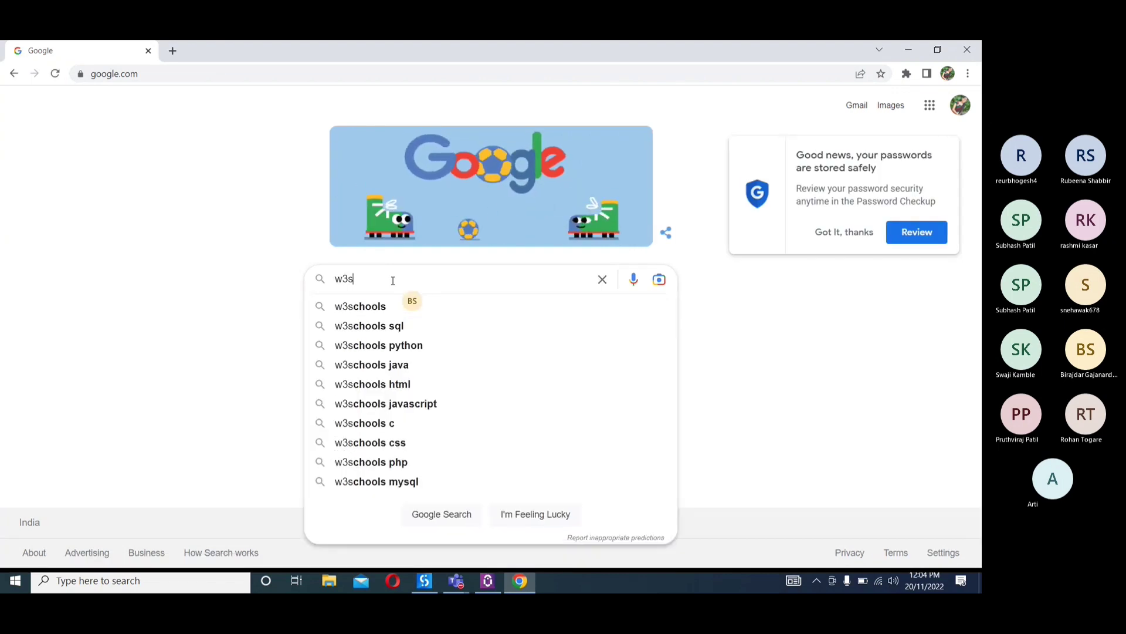
{"action": "key", "text": "Down"}
{"action": "key", "text": "Return"}
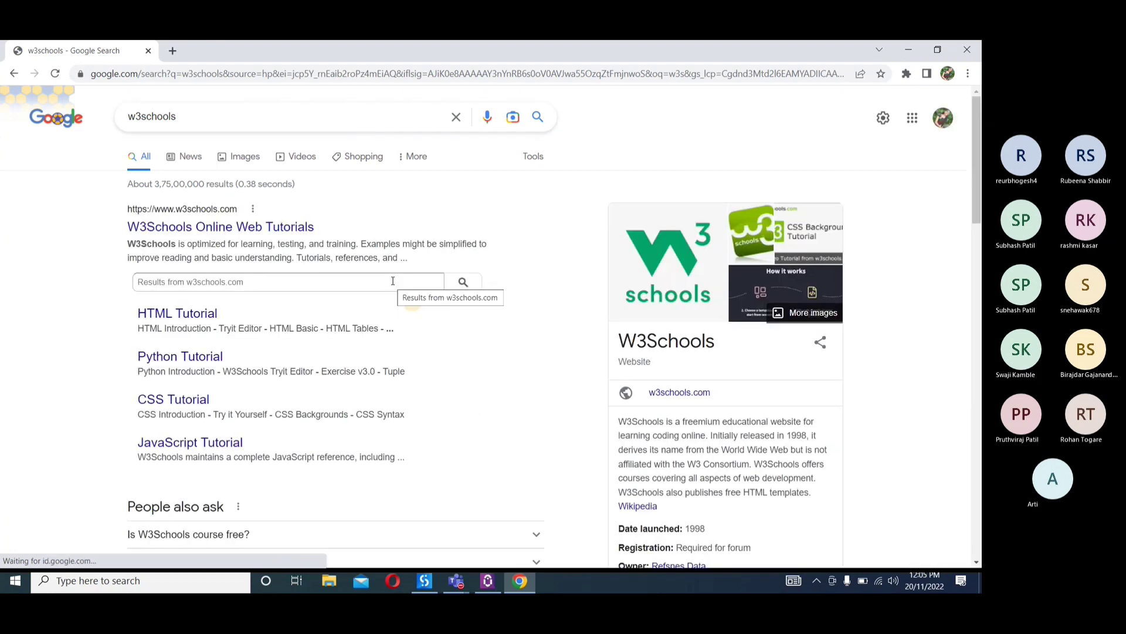
{"action": "left_click", "coordinate": [298, 228]}
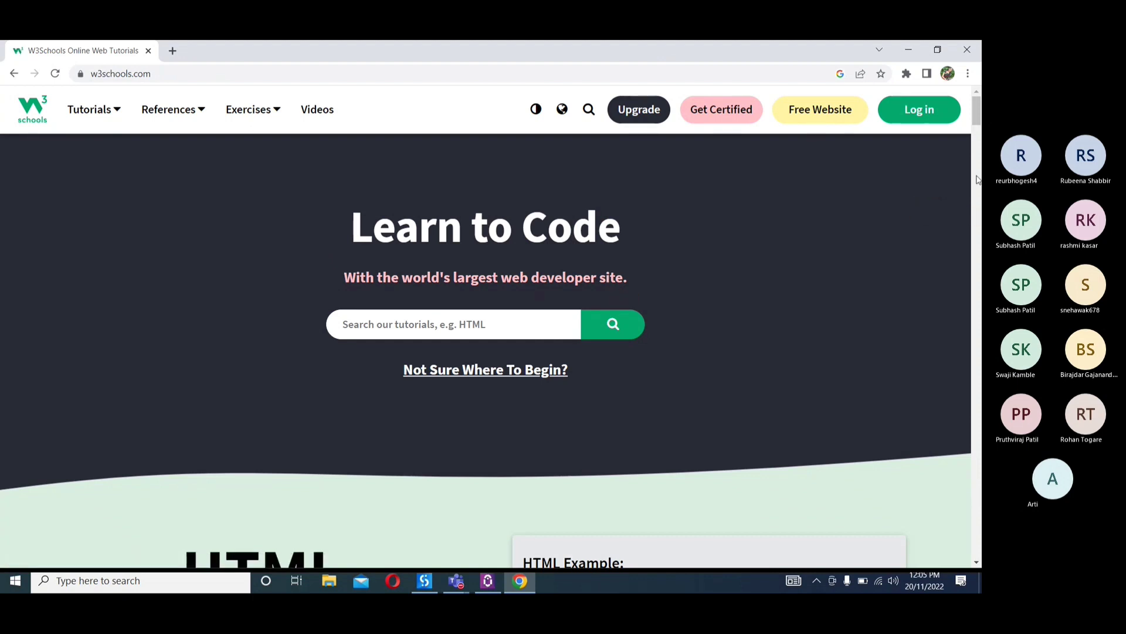
Look over the W3Schools home page and its list of tutorials, and open Learn Python
{"action": "scroll", "coordinate": [977, 117], "scroll_direction": "down", "scroll_amount": 5}
{"action": "scroll", "coordinate": [974, 134], "scroll_direction": "up", "scroll_amount": 1}
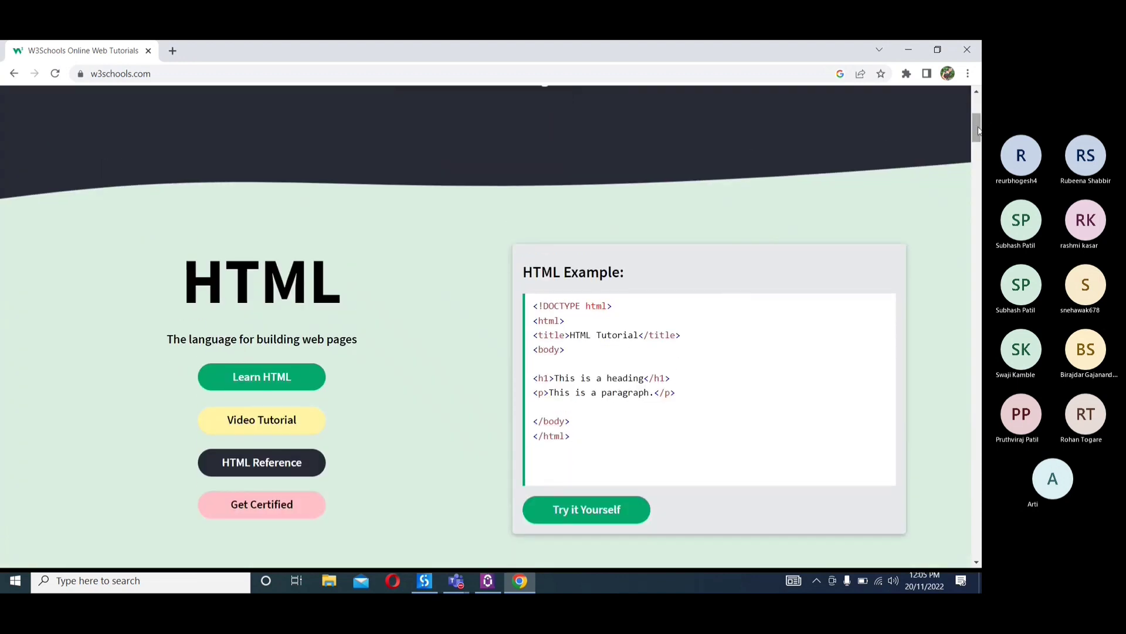
{"action": "scroll", "coordinate": [977, 131], "scroll_direction": "up", "scroll_amount": 5}
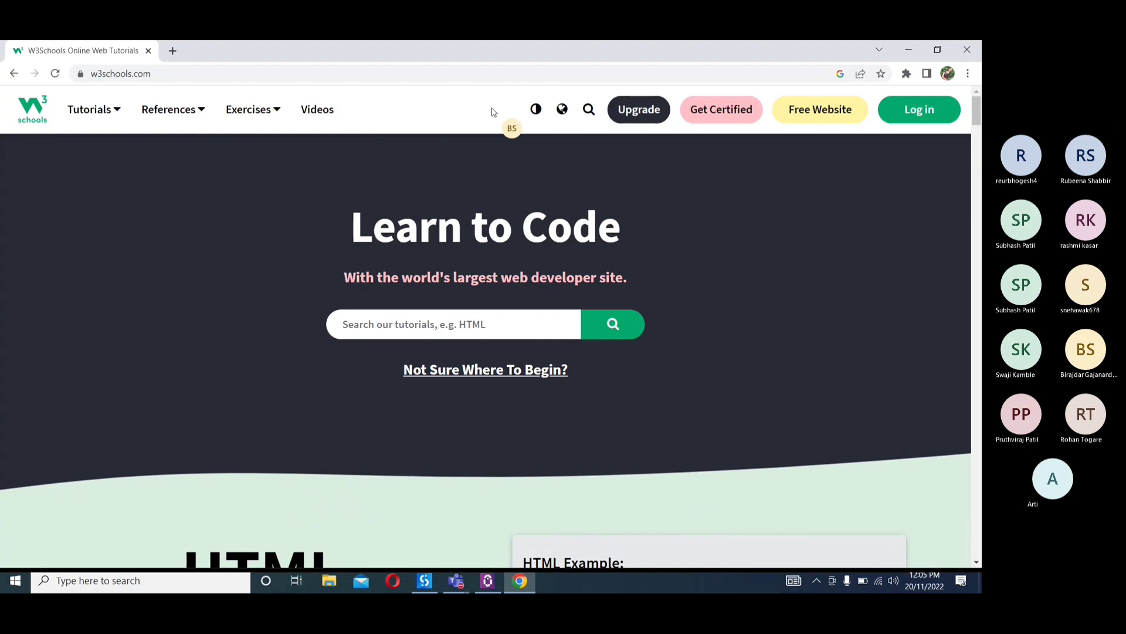
{"action": "left_click", "coordinate": [114, 114]}
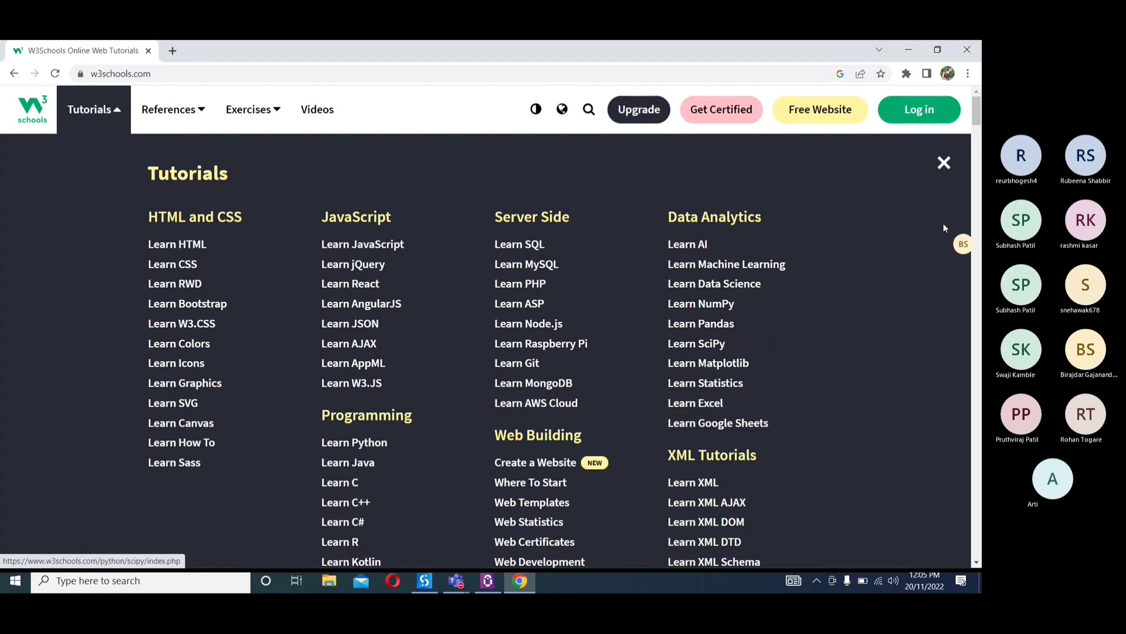
{"action": "left_click_drag", "start_coordinate": [979, 123], "coordinate": [979, 135]}
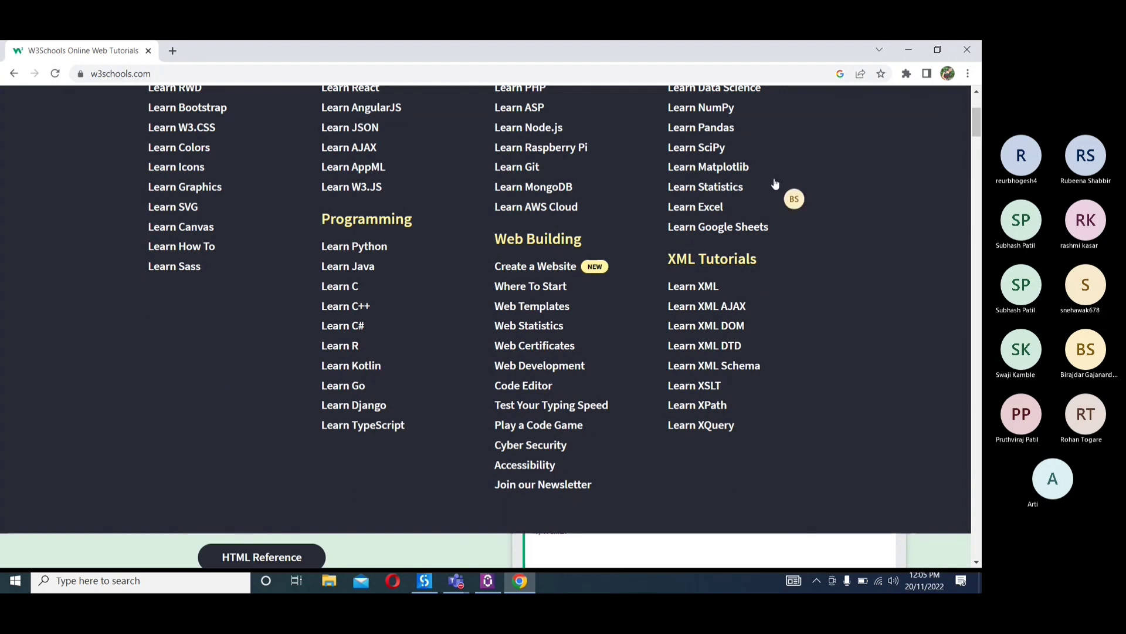
{"action": "left_click", "coordinate": [378, 246]}
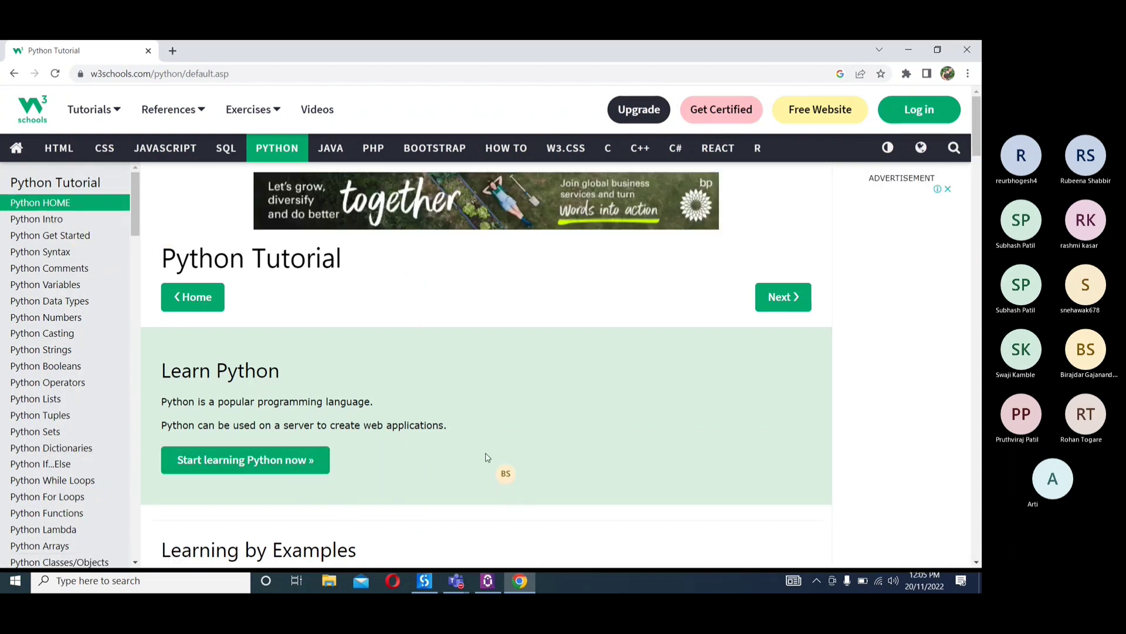
Open the Python tutorial's print("Hello, World!") example in the Tryit Editor and run it
{"action": "left_click_drag", "start_coordinate": [976, 116], "coordinate": [222, 420]}
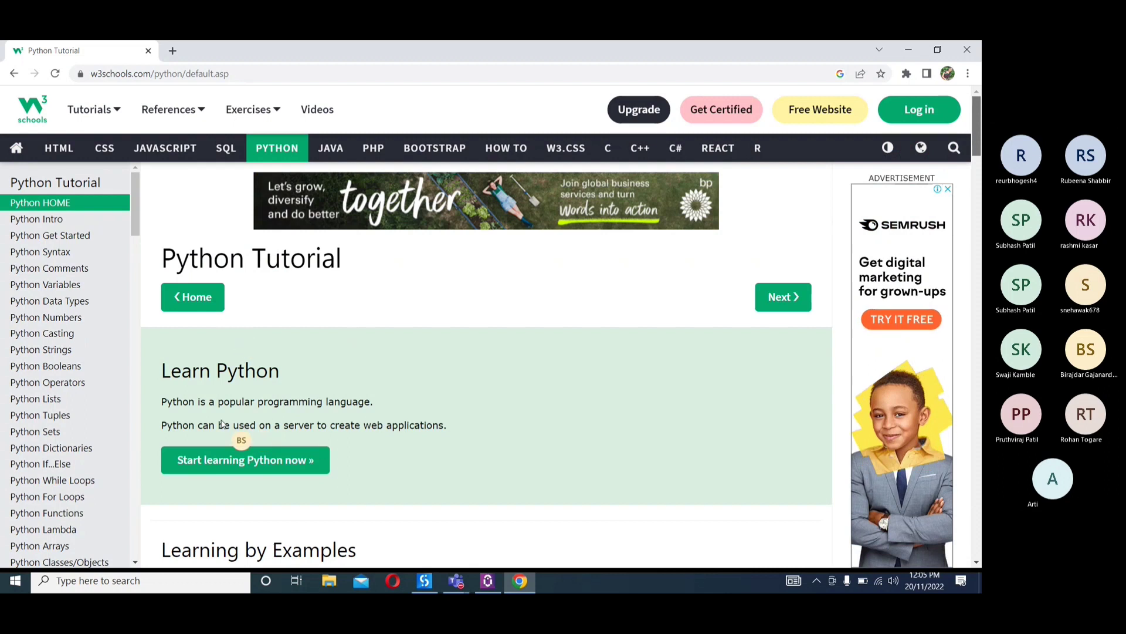
{"action": "left_click_drag", "start_coordinate": [632, 373], "coordinate": [978, 177]}
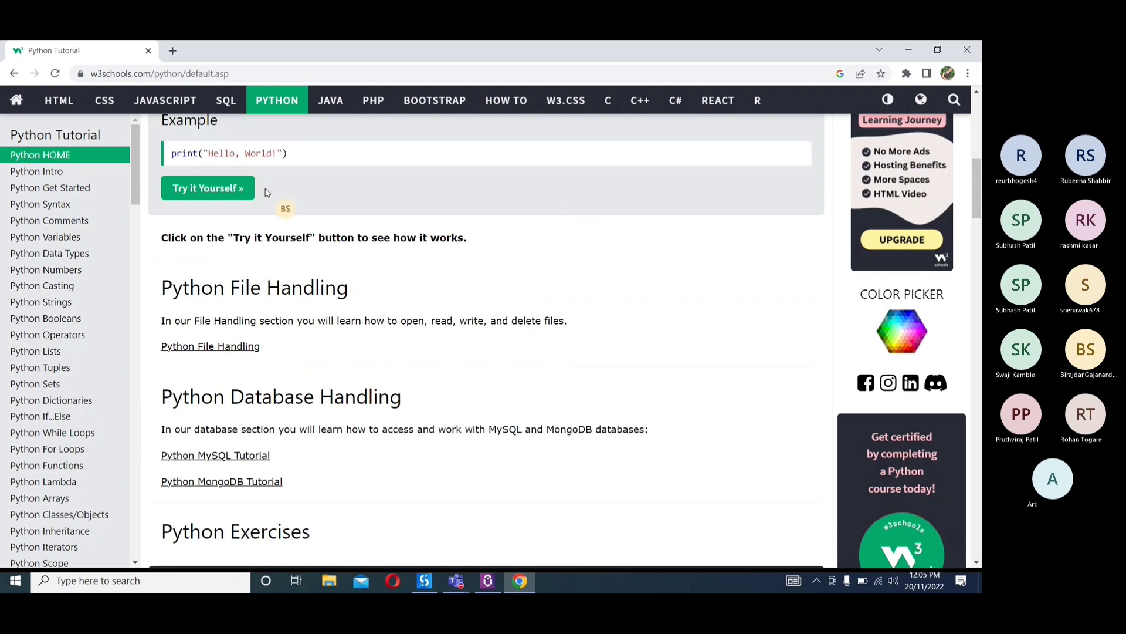
{"action": "left_click", "coordinate": [243, 191]}
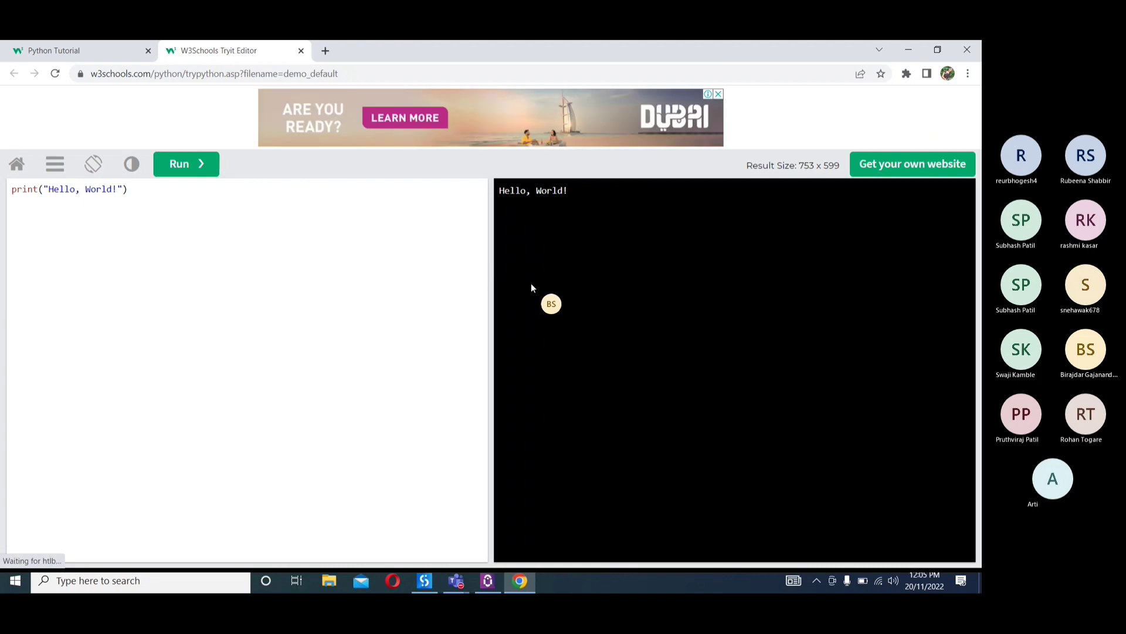
{"action": "left_click", "coordinate": [188, 166]}
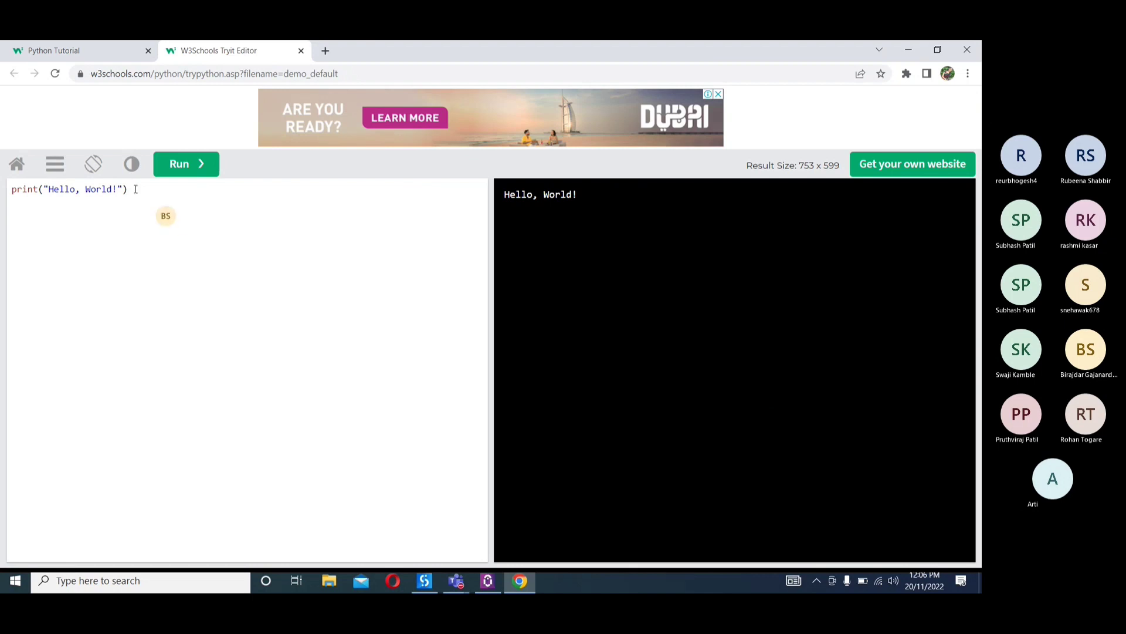
Replace the text in the print statement with "How are you?" and run the code
{"action": "left_click_drag", "start_coordinate": [118, 189], "coordinate": [50, 188]}
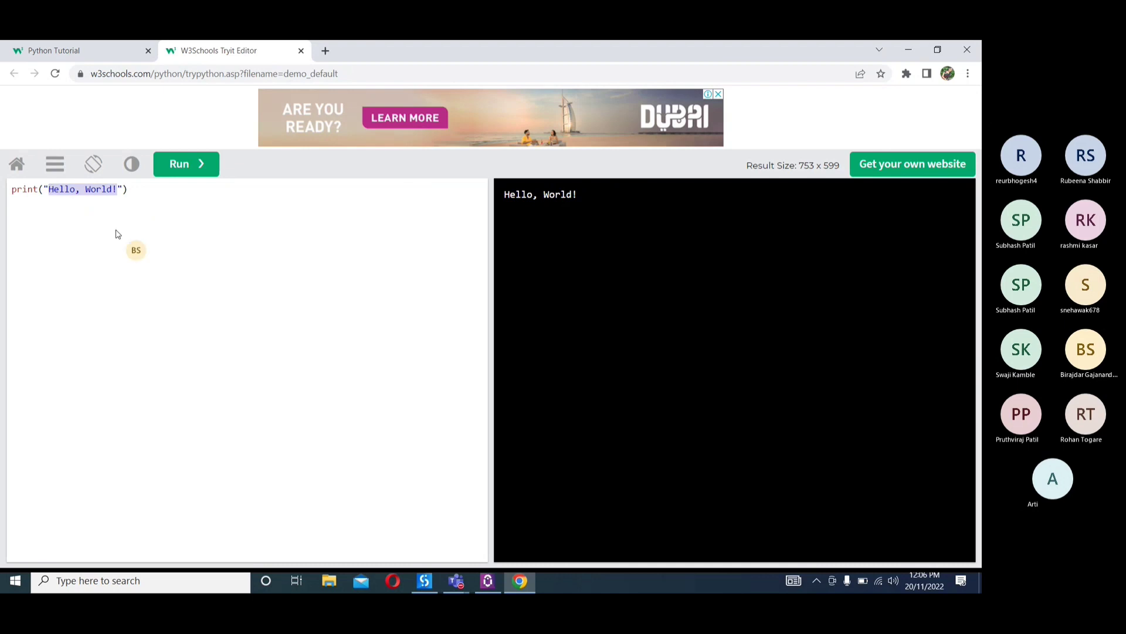
{"action": "type", "text": "Hoiw are"}
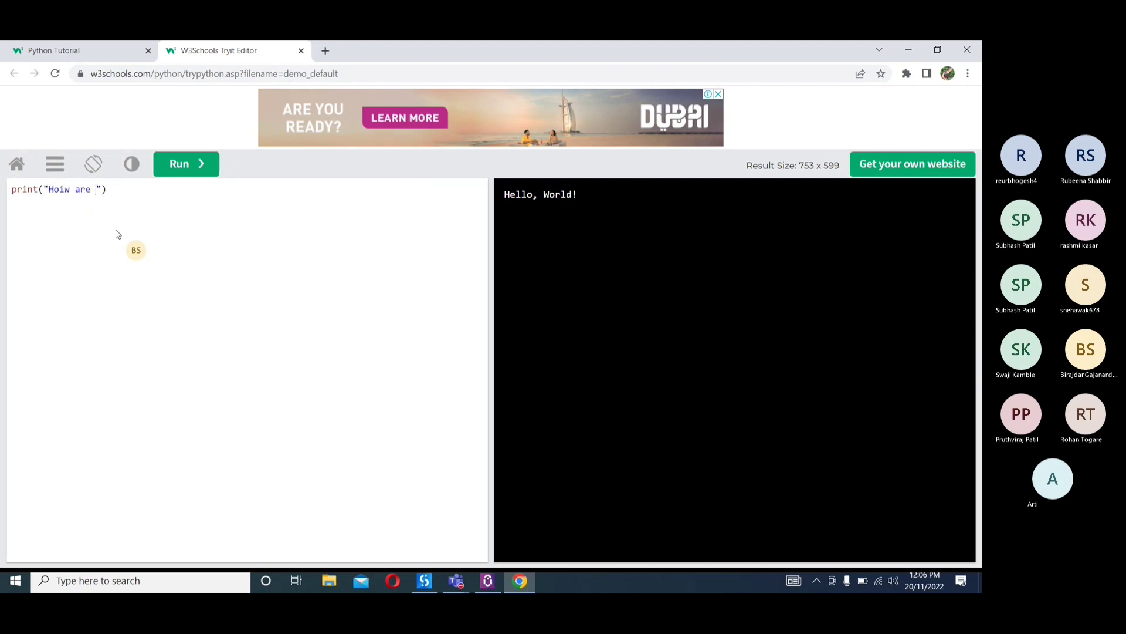
{"action": "key", "text": "BackSpace"}
{"action": "key", "text": "BackSpace"}
{"action": "key", "text": "BackSpace"}
{"action": "key", "text": "BackSpace"}
{"action": "key", "text": "BackSpace"}
{"action": "key", "text": "BackSpace"}
{"action": "type", "text": "w are you?"}
{"action": "left_click", "coordinate": [189, 162]}
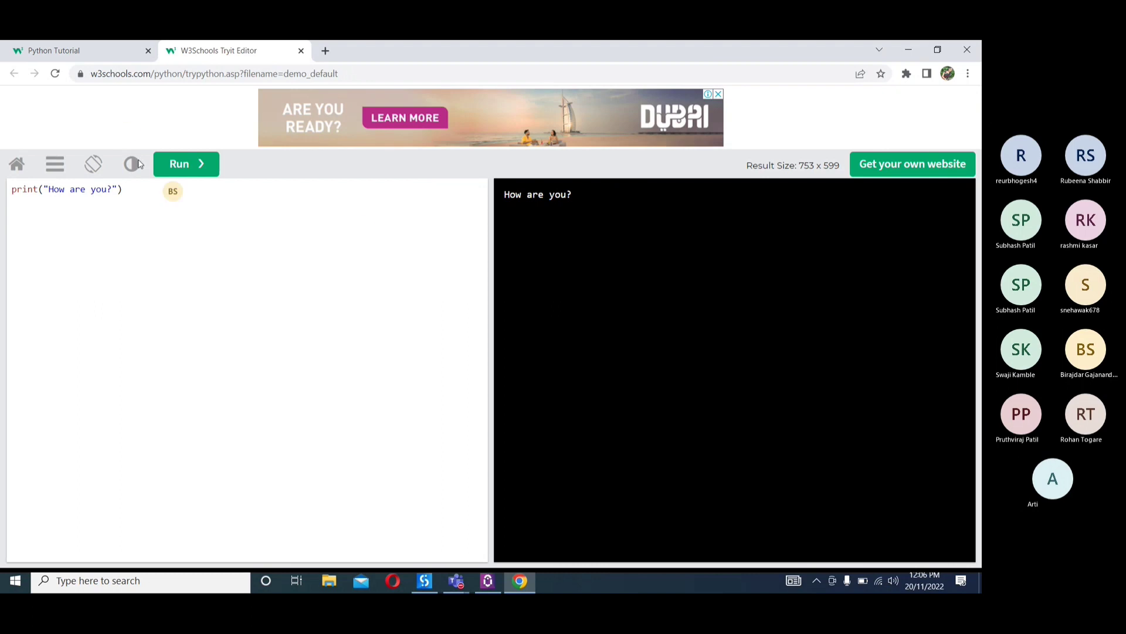
Return to the Python Tutorial page and open the HTML tutorial
{"action": "left_click", "coordinate": [75, 53]}
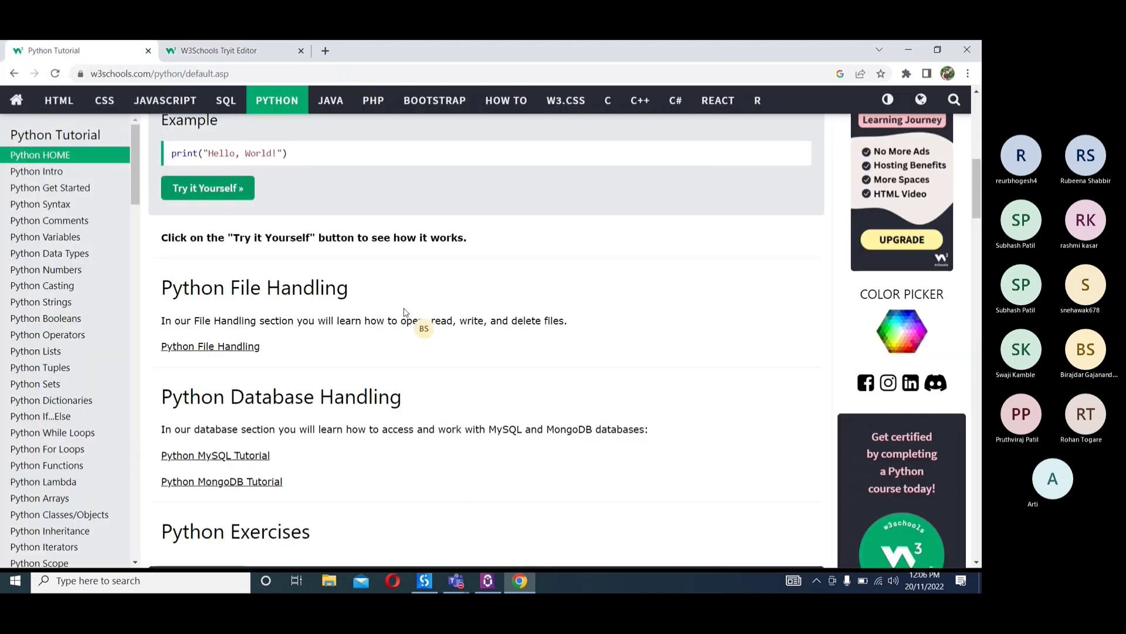
{"action": "left_click", "coordinate": [58, 101]}
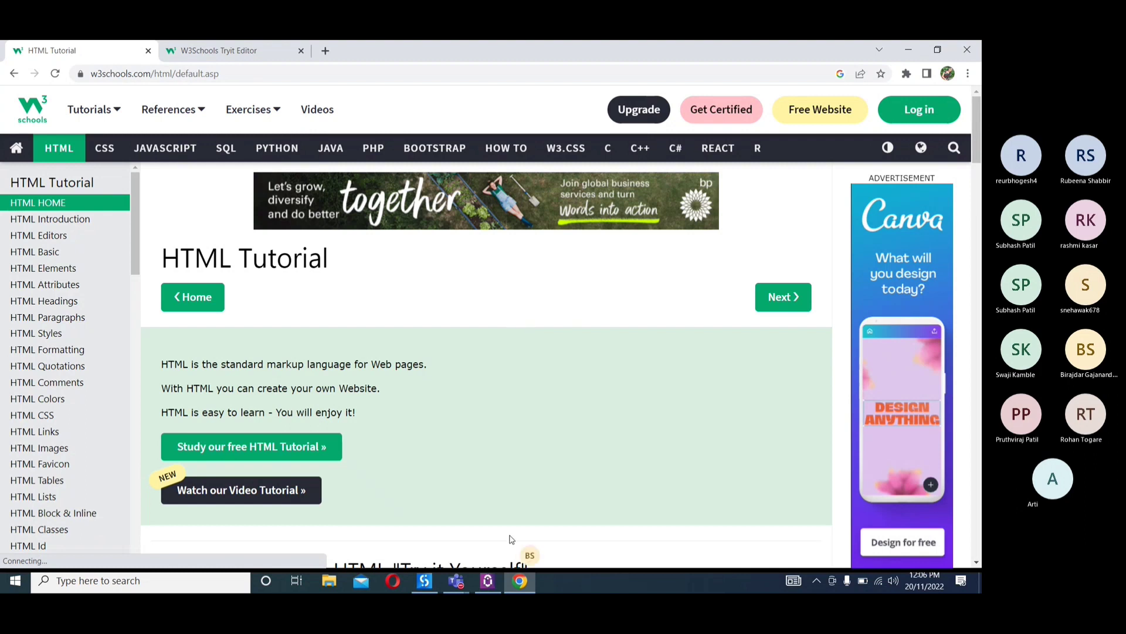
Switch back to UiPath Studio and delete the Send SMTP Mail Message activity from FirstProcess
{"action": "left_click", "coordinate": [424, 581]}
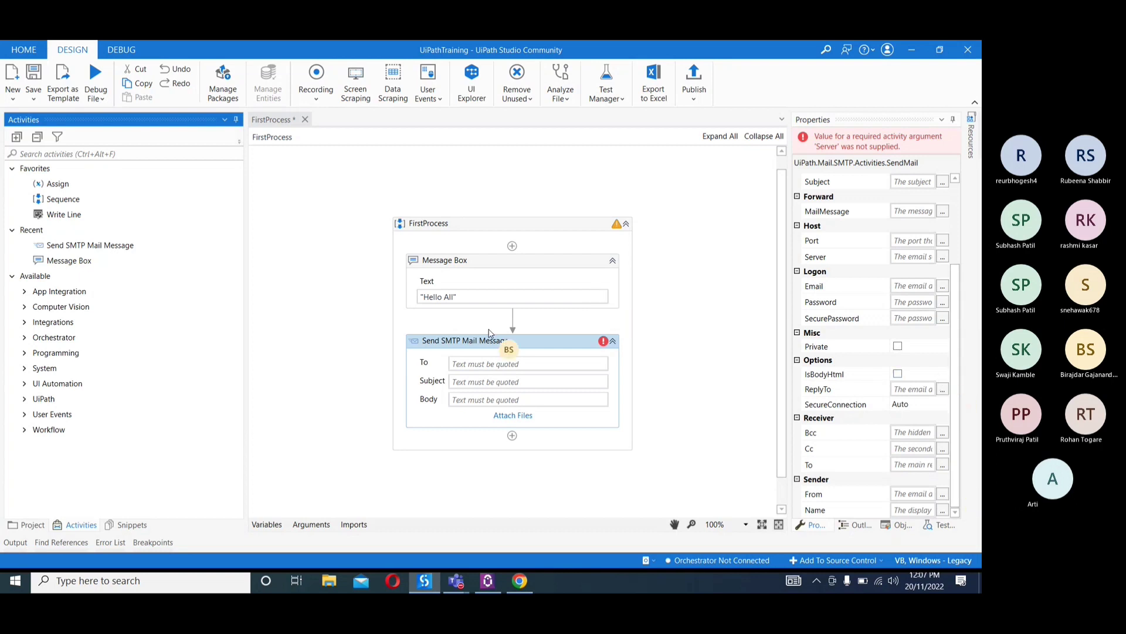
{"action": "left_click", "coordinate": [465, 345]}
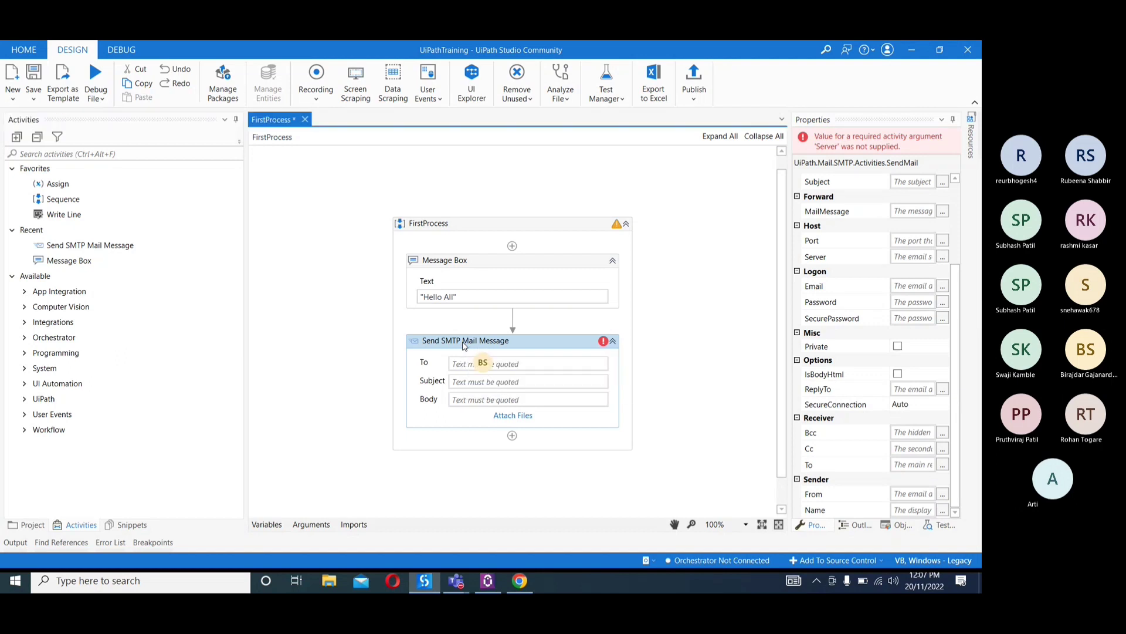
{"action": "key", "text": "Delete"}
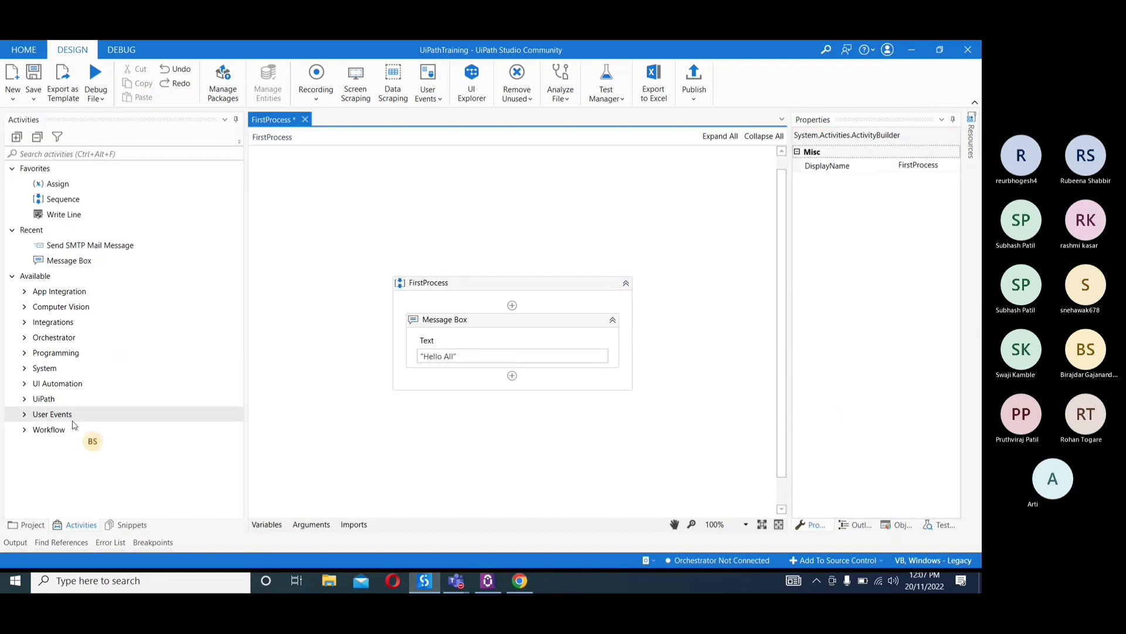
Search the activities for "click" and add the UI Automation element Click activity below the Message Box
{"action": "left_click", "coordinate": [67, 151]}
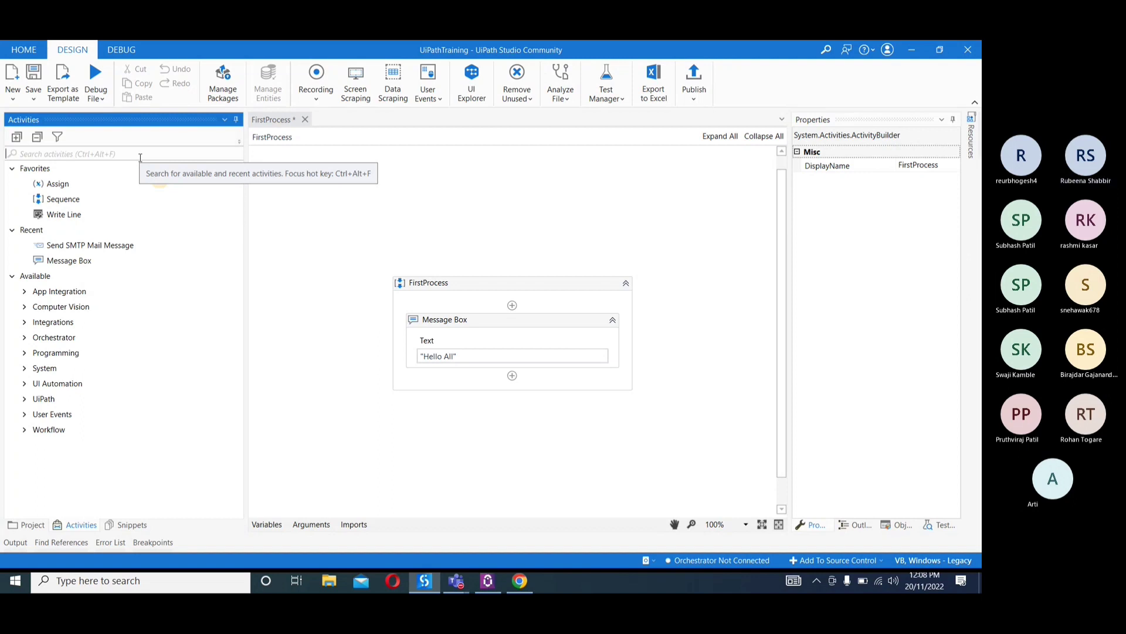
{"action": "left_click", "coordinate": [140, 153]}
{"action": "type", "text": "clikc"}
{"action": "key", "text": "BackSpace"}
{"action": "key", "text": "BackSpace"}
{"action": "type", "text": "ck"}
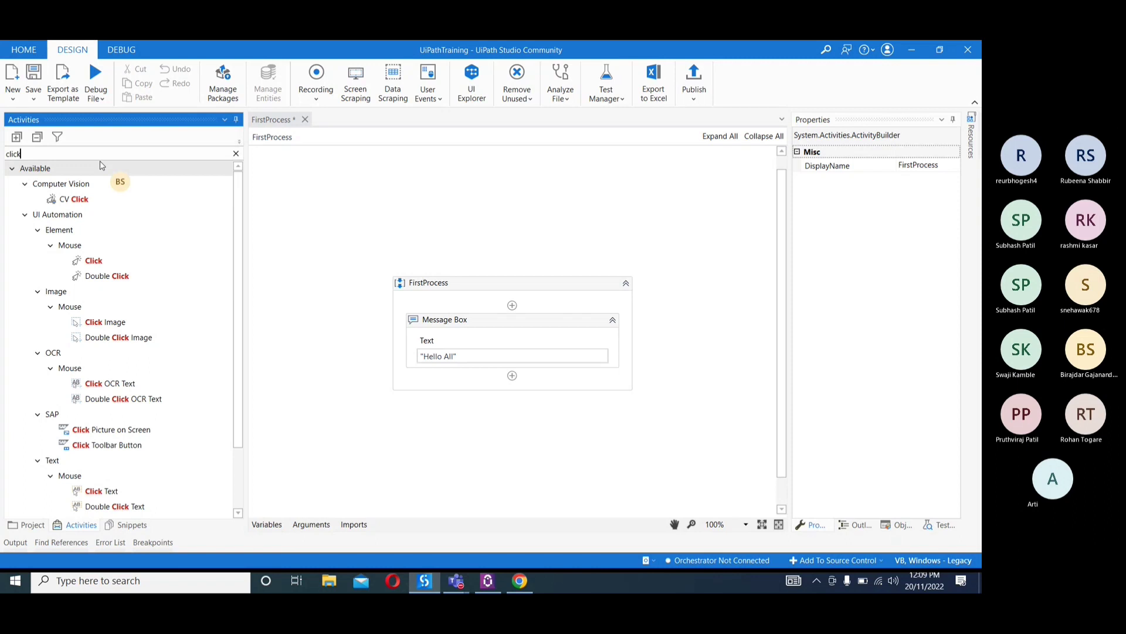
{"action": "left_click", "coordinate": [89, 264]}
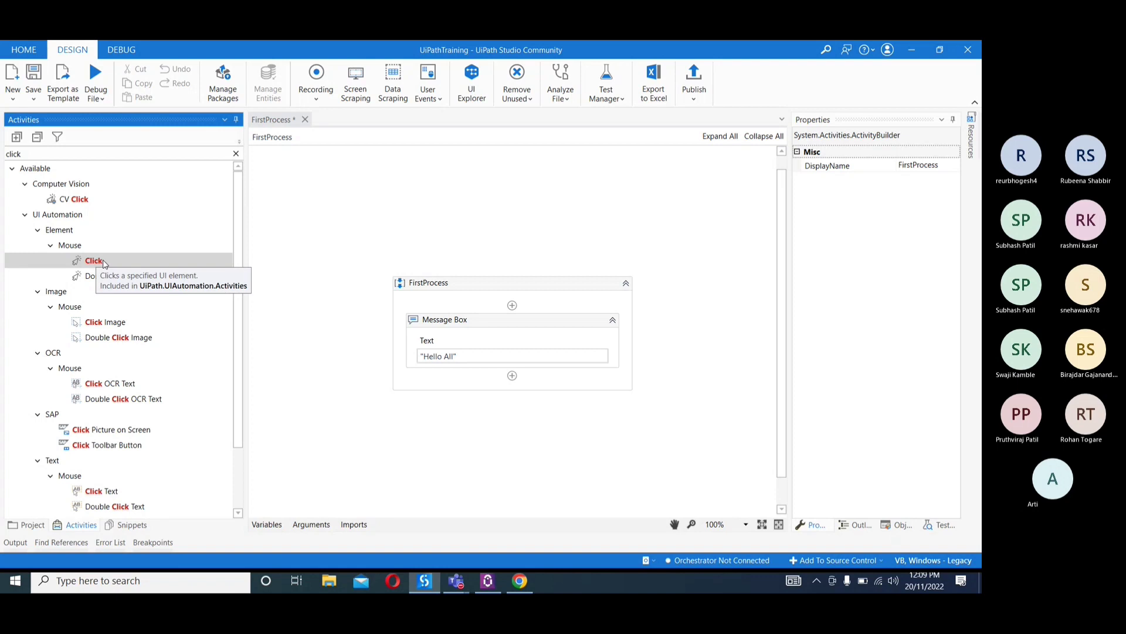
{"action": "left_click_drag", "start_coordinate": [103, 264], "coordinate": [563, 382]}
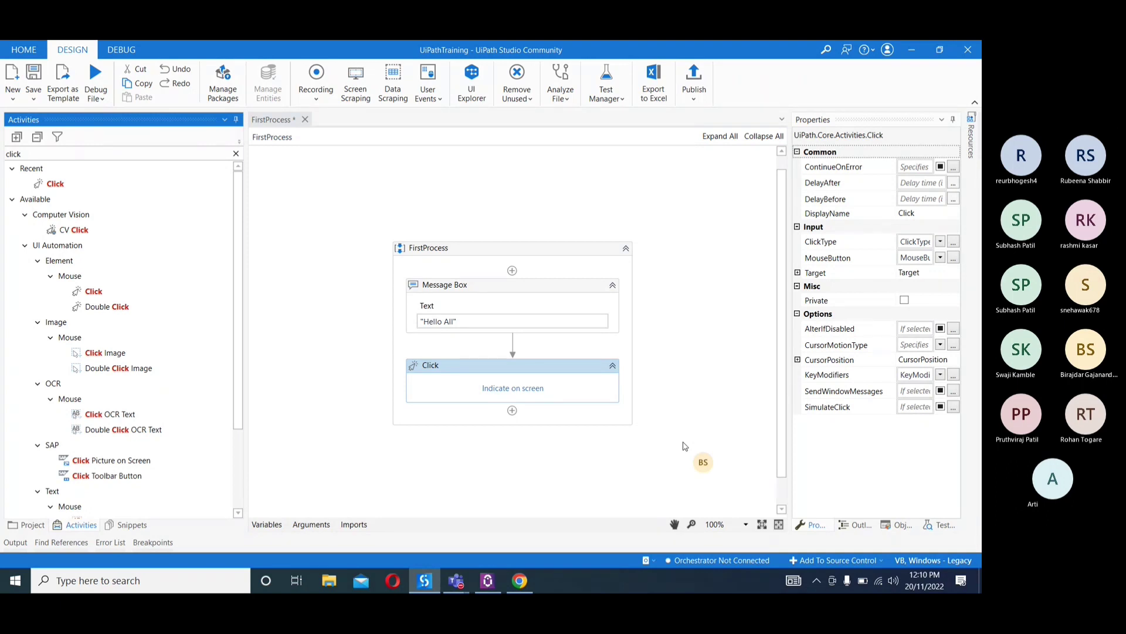
Open Notepad and write "1. Open website" as the first line of a process list
{"action": "left_click", "coordinate": [100, 578]}
{"action": "type", "text": "not"}
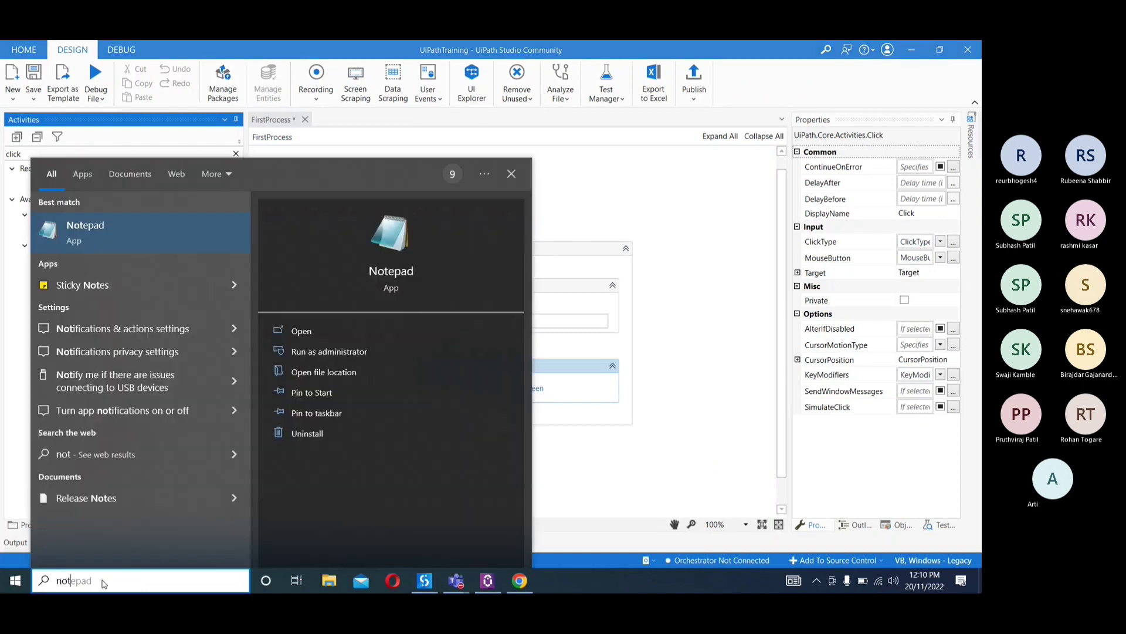
{"action": "type", "text": "te"}
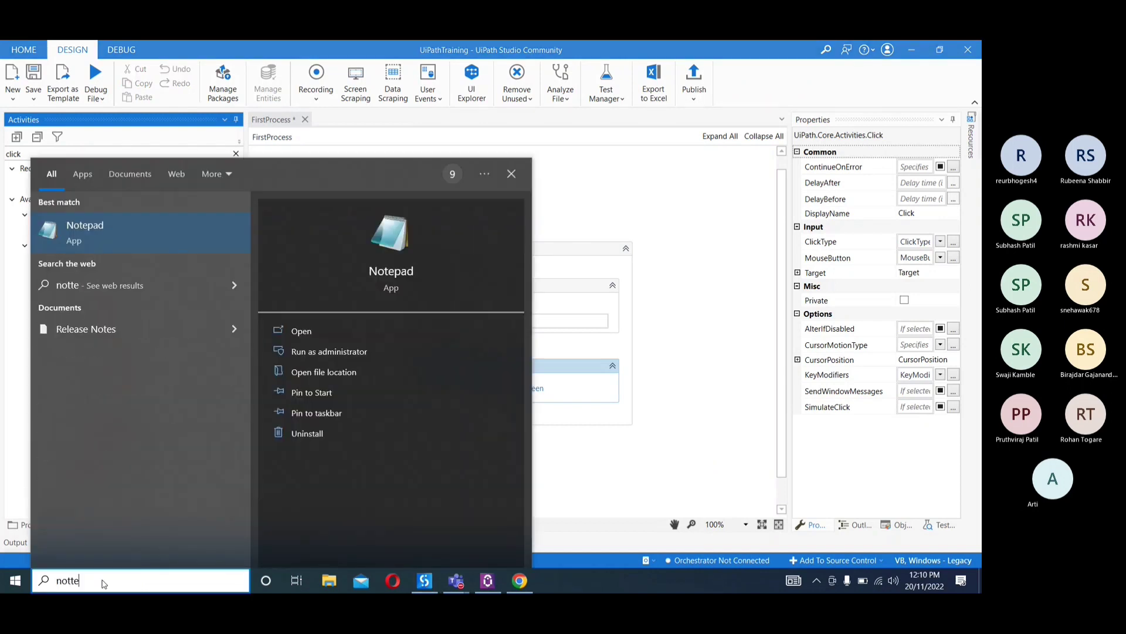
{"action": "key", "text": "Return"}
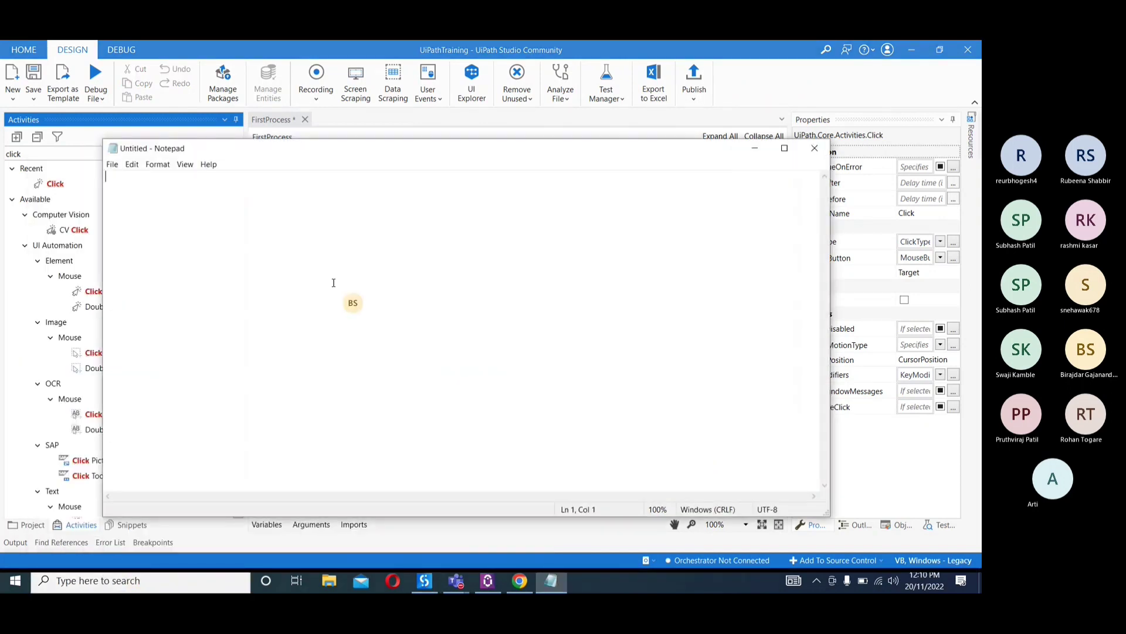
{"action": "type", "text": "1."}
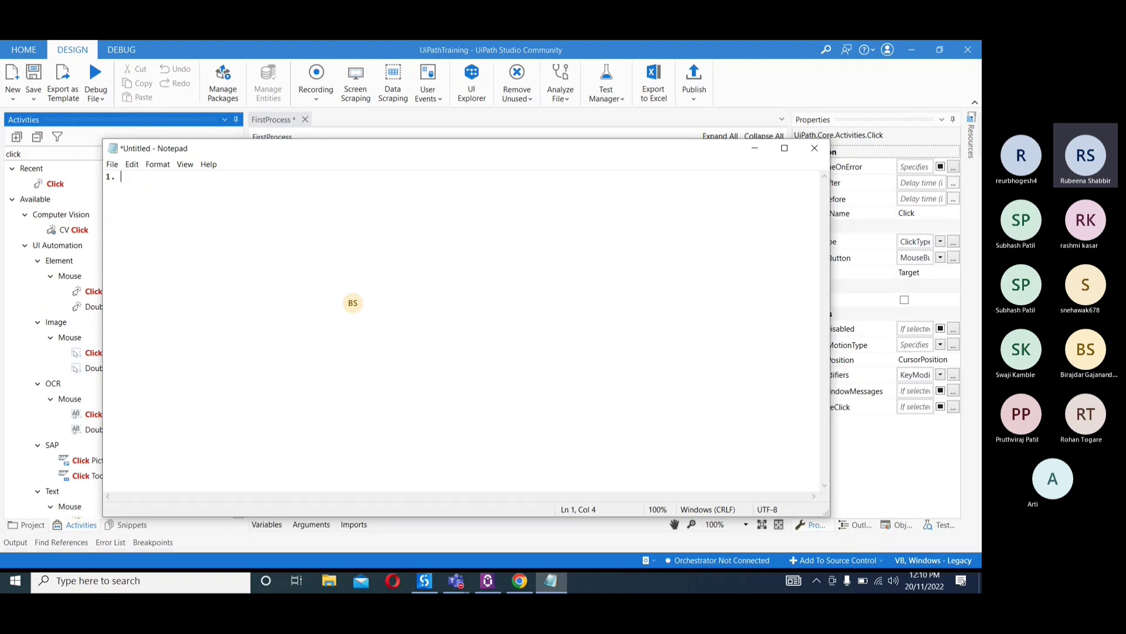
{"action": "type", "text": "Open website"}
{"action": "key", "text": "Return"}
Add the second list line "2. Type mobile name"
{"action": "type", "text": "2."}
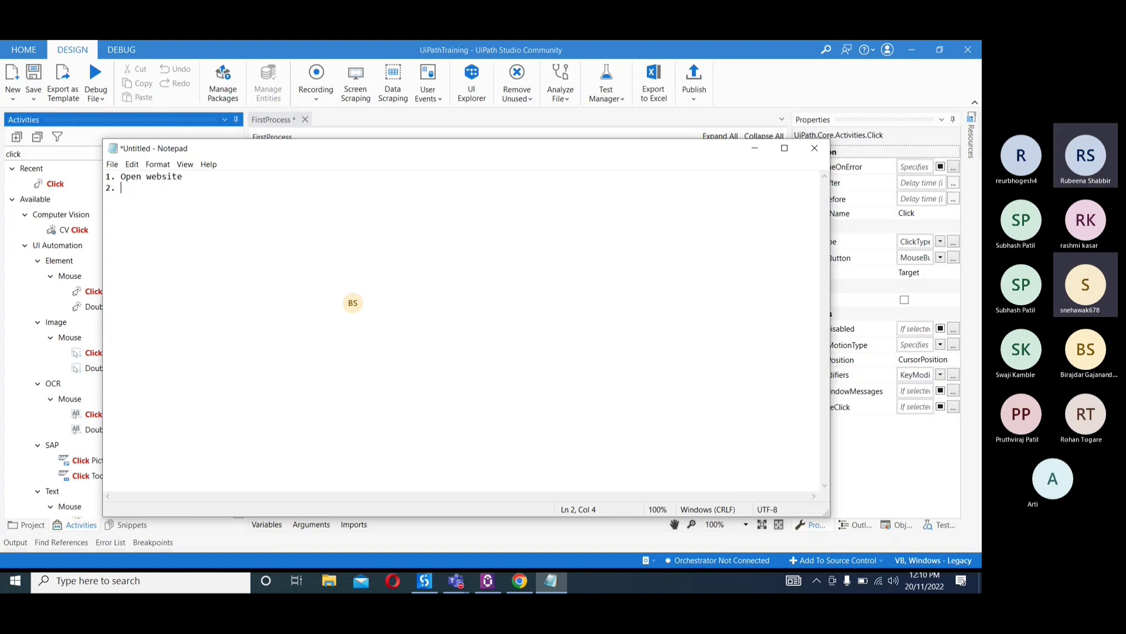
{"action": "type", "text": "Type"}
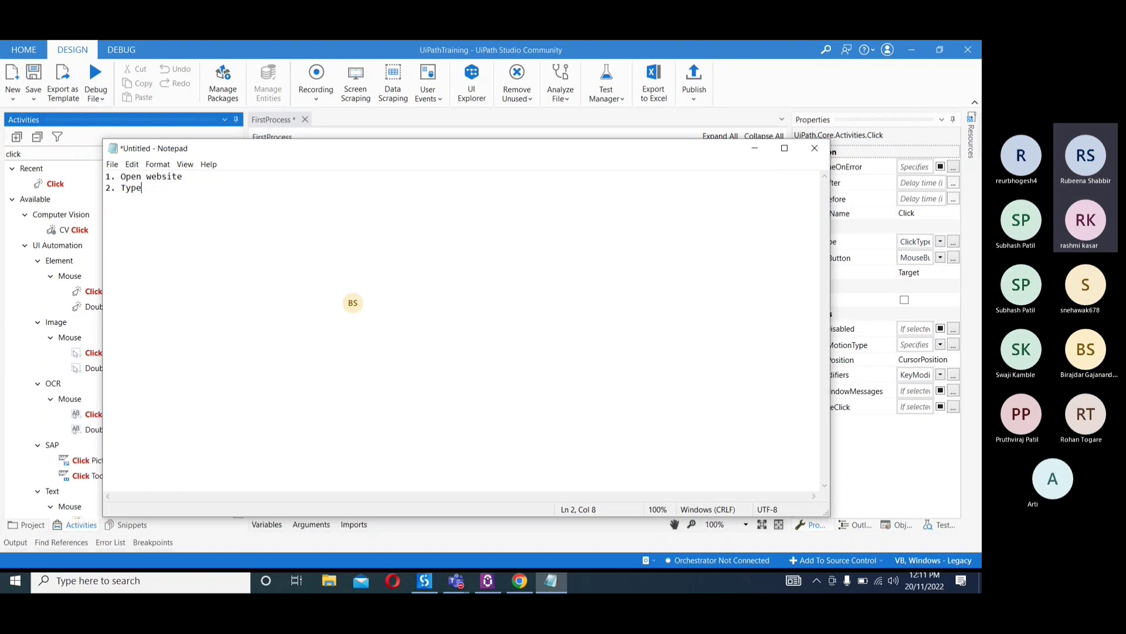
{"action": "type", "text": " mo"}
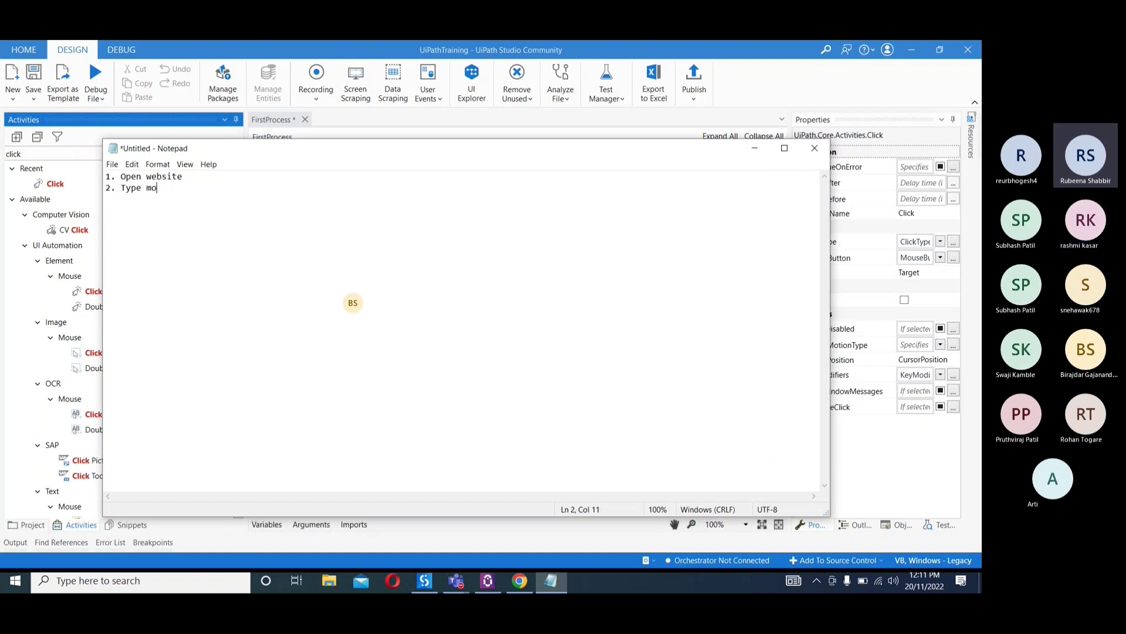
{"action": "type", "text": "bile name"}
{"action": "key", "text": "Return"}
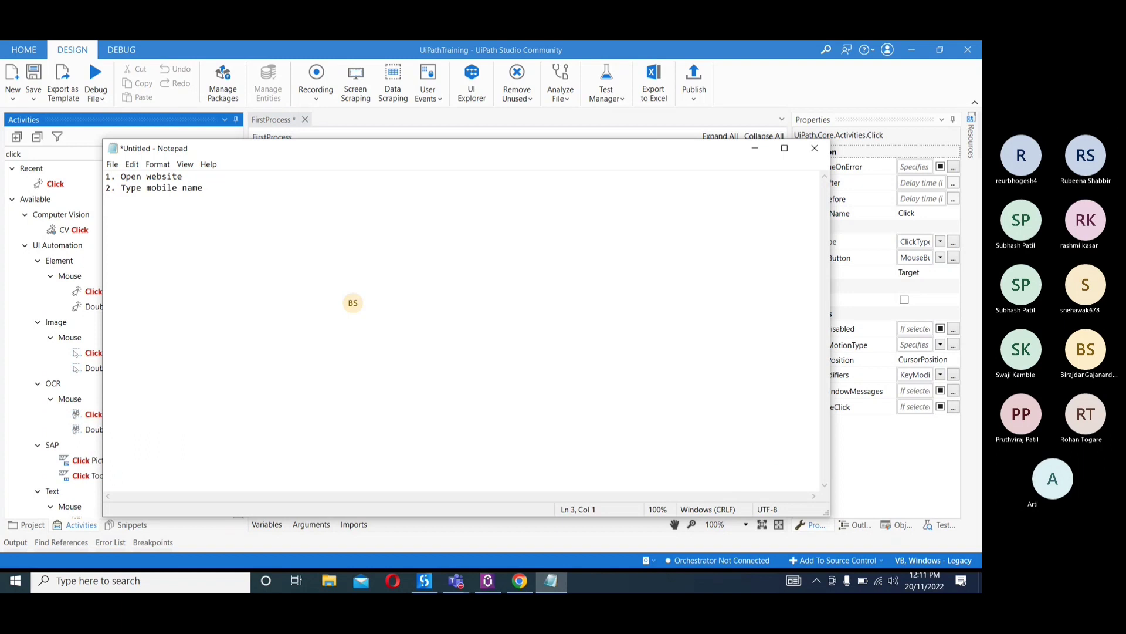
Add the list lines "3. Click/Enter" and "4. Copy"
{"action": "type", "text": "3."}
{"action": "type", "text": "Click"}
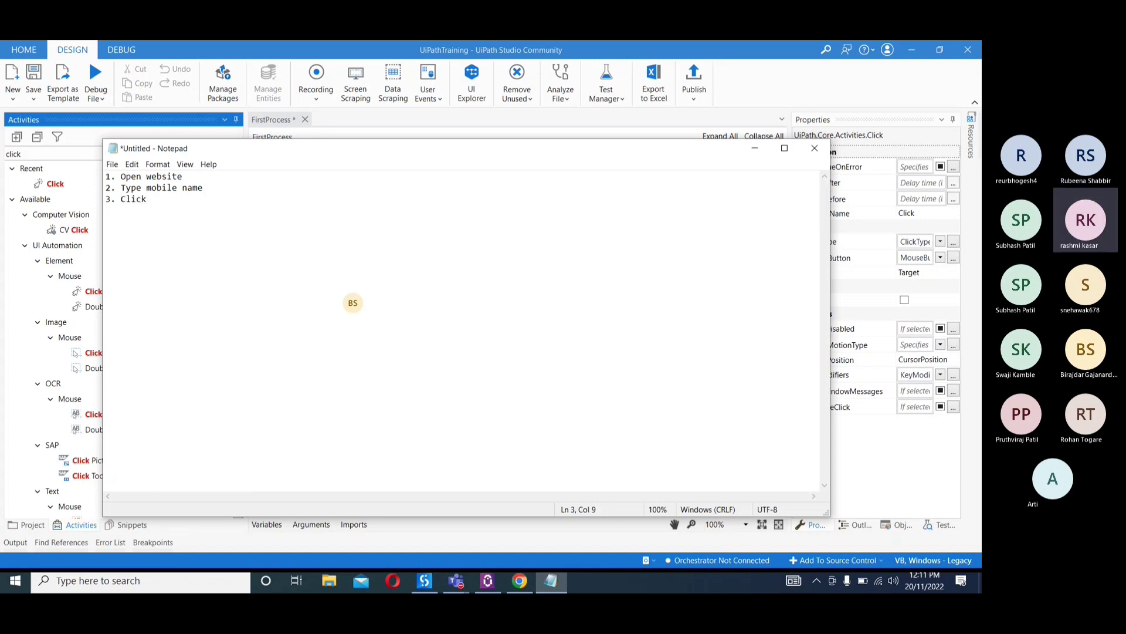
{"action": "type", "text": "/Enter"}
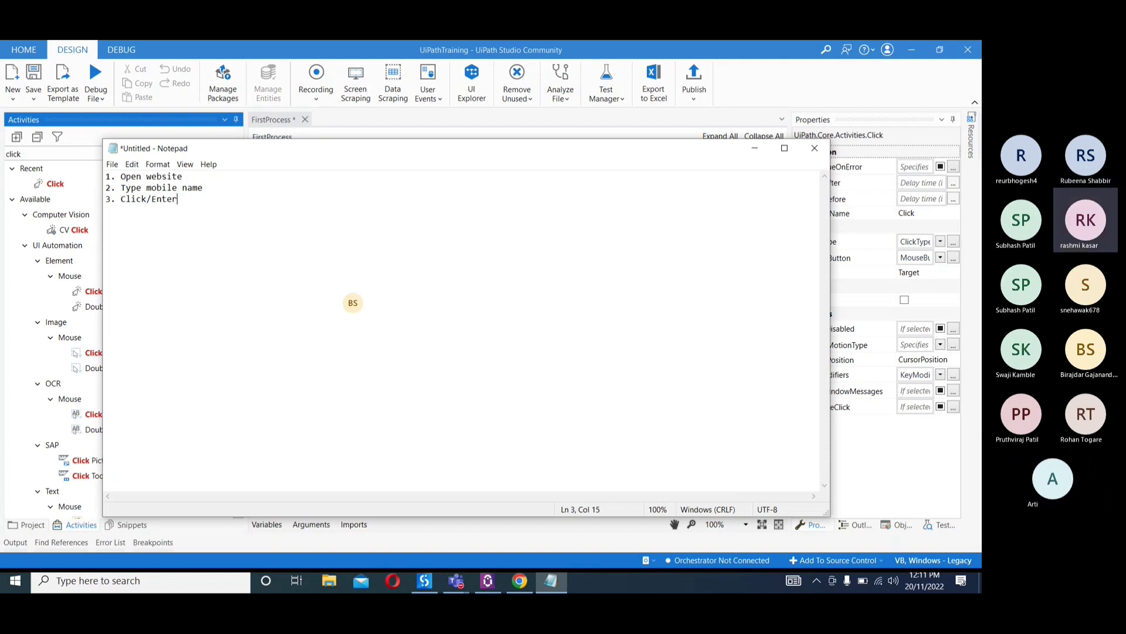
{"action": "key", "text": "Return"}
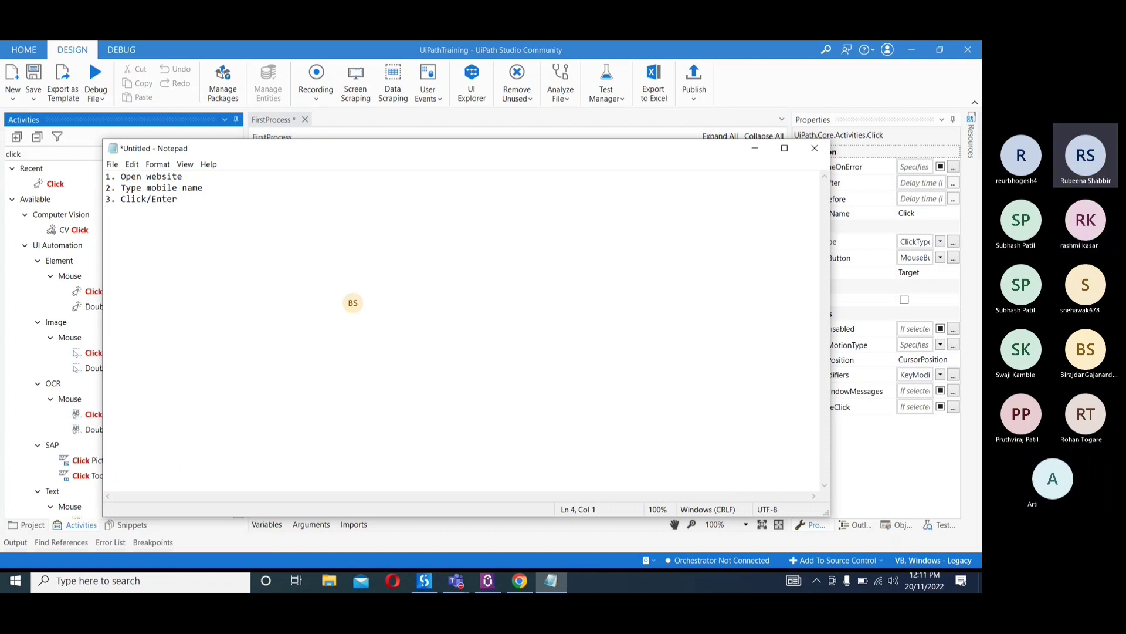
{"action": "type", "text": "4."}
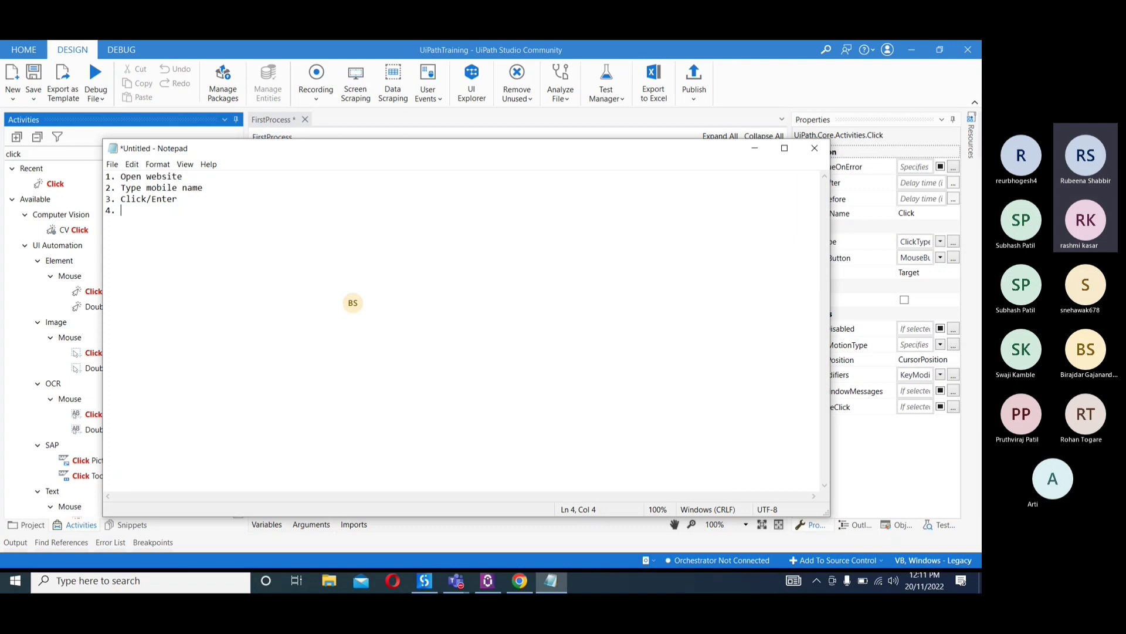
{"action": "type", "text": "Copy"}
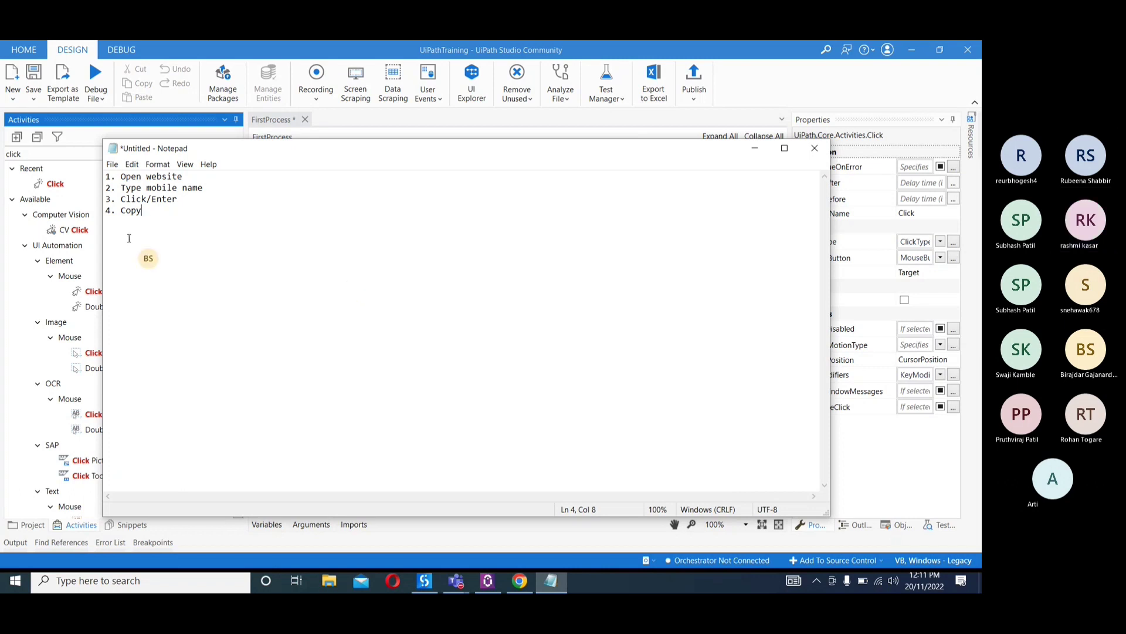
Insert the line "4. Wait for loading page" between the Click/Enter and Copy lines
{"action": "left_click", "coordinate": [183, 198]}
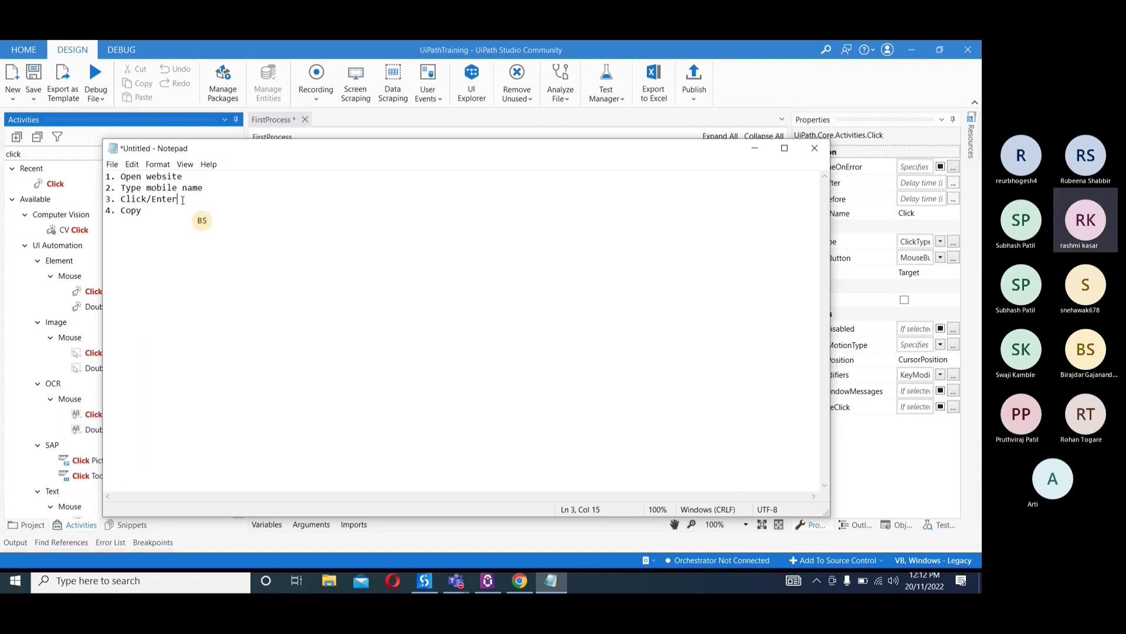
{"action": "key", "text": "Return"}
{"action": "type", "text": "4. Wai"}
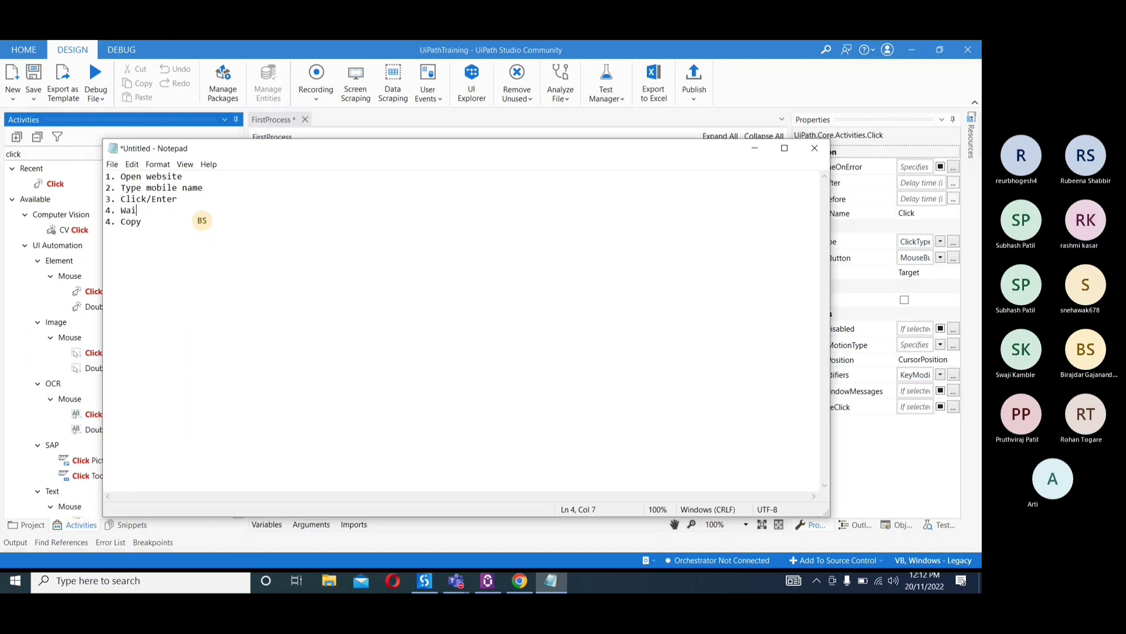
{"action": "type", "text": "t for loading a"}
{"action": "type", "text": "d"}
{"action": "key", "text": "BackSpace"}
{"action": "key", "text": "BackSpace"}
{"action": "type", "text": "o"}
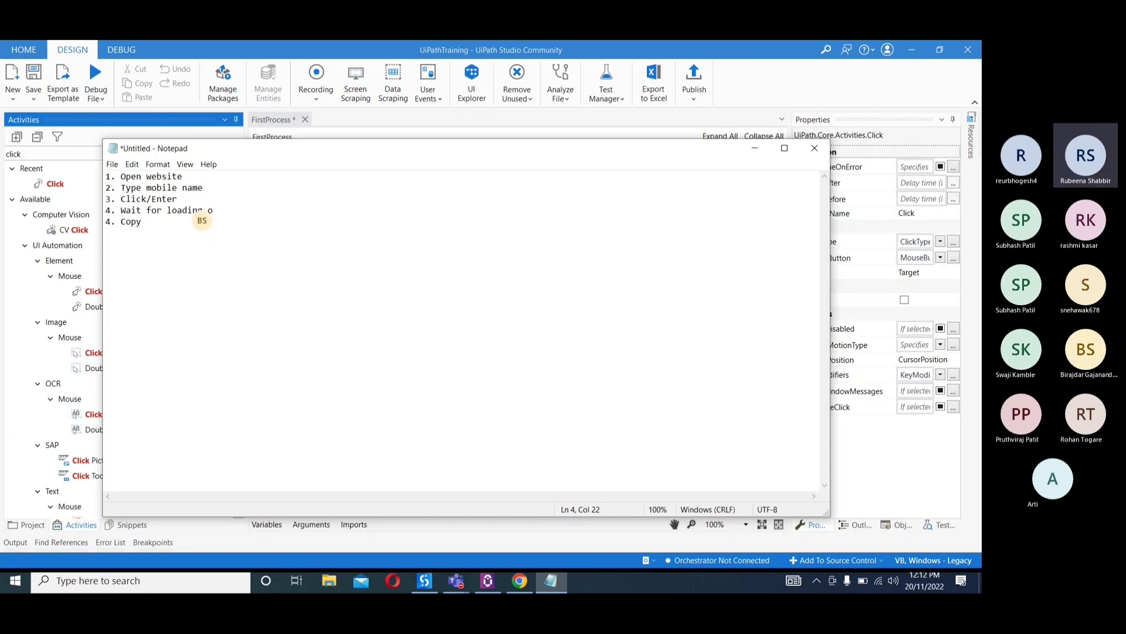
{"action": "key", "text": "BackSpace"}
{"action": "type", "text": "page"}
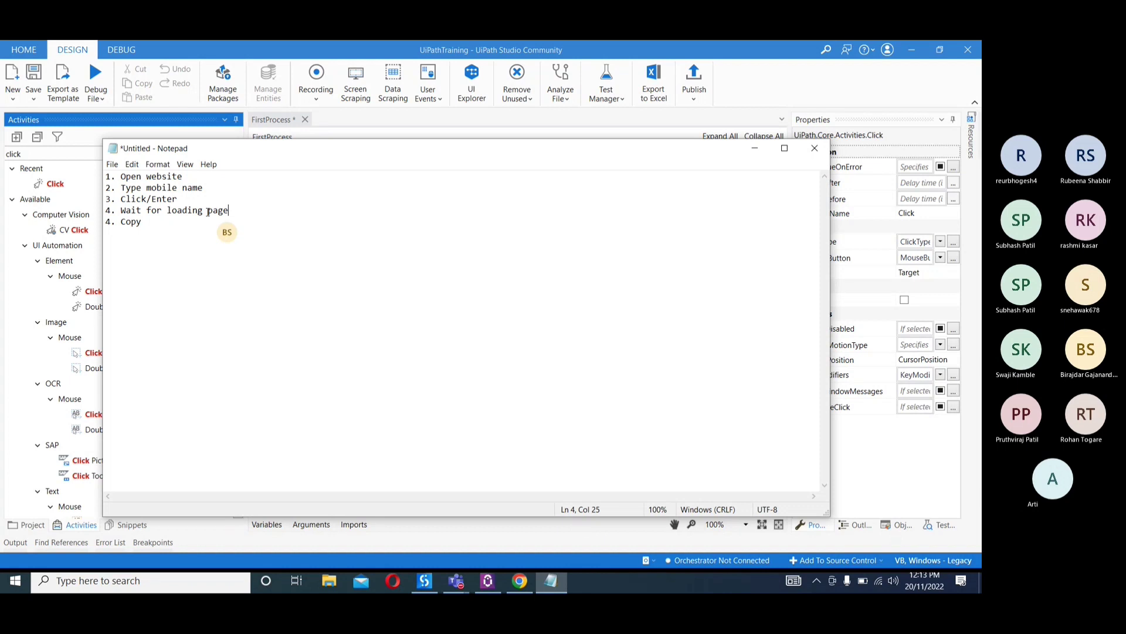
Renumber the Copy line as 5 and add "6. Paste" below it
{"action": "left_click", "coordinate": [111, 222]}
{"action": "key", "text": "BackSpace"}
{"action": "type", "text": "5"}
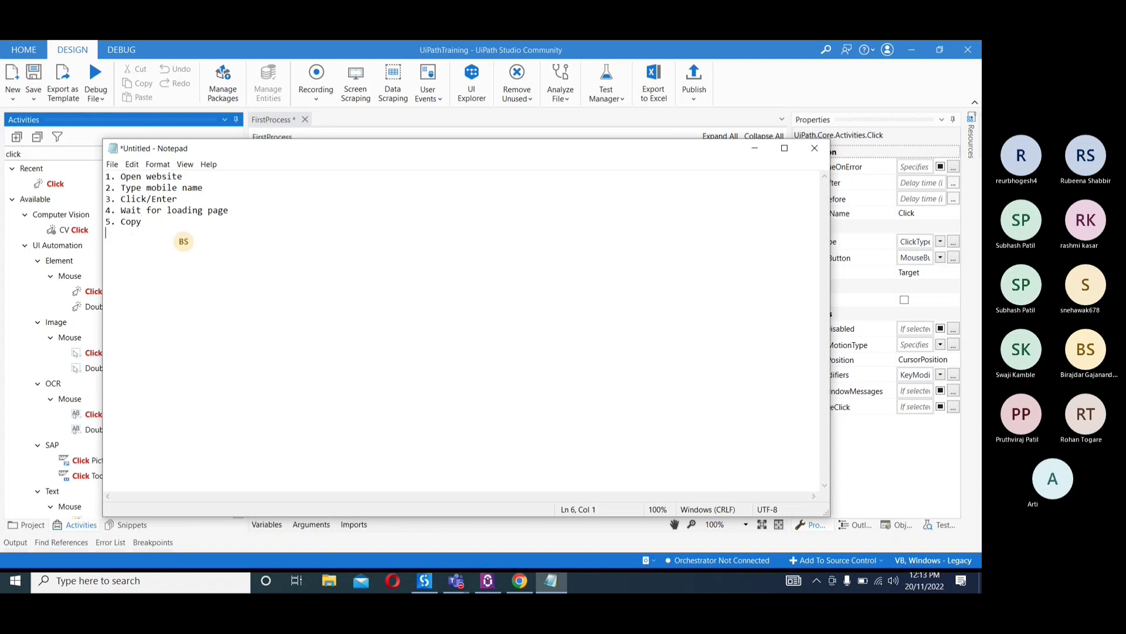
{"action": "type", "text": "6. Paste"}
Insert the line "6. Validate the availability of file" between the Copy and Paste lines
{"action": "left_click", "coordinate": [164, 221]}
{"action": "key", "text": "Return"}
{"action": "type", "text": "6. Valifa"}
{"action": "key", "text": "BackSpace"}
{"action": "key", "text": "BackSpace"}
{"action": "type", "text": "date the a"}
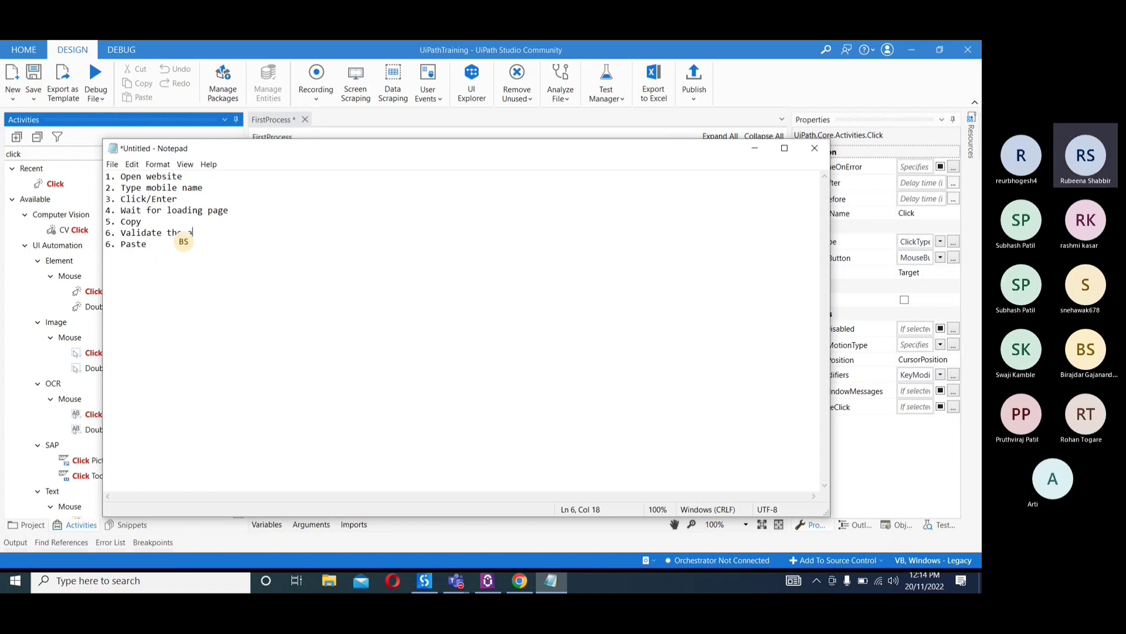
{"action": "type", "text": "vailabi"}
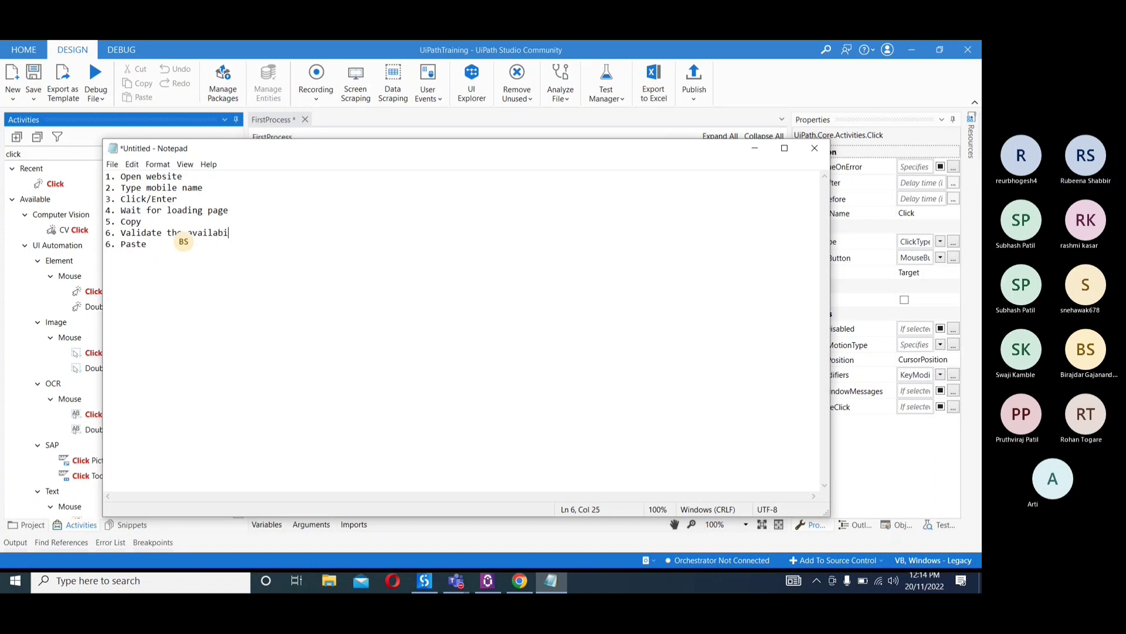
{"action": "type", "text": "lity of file"}
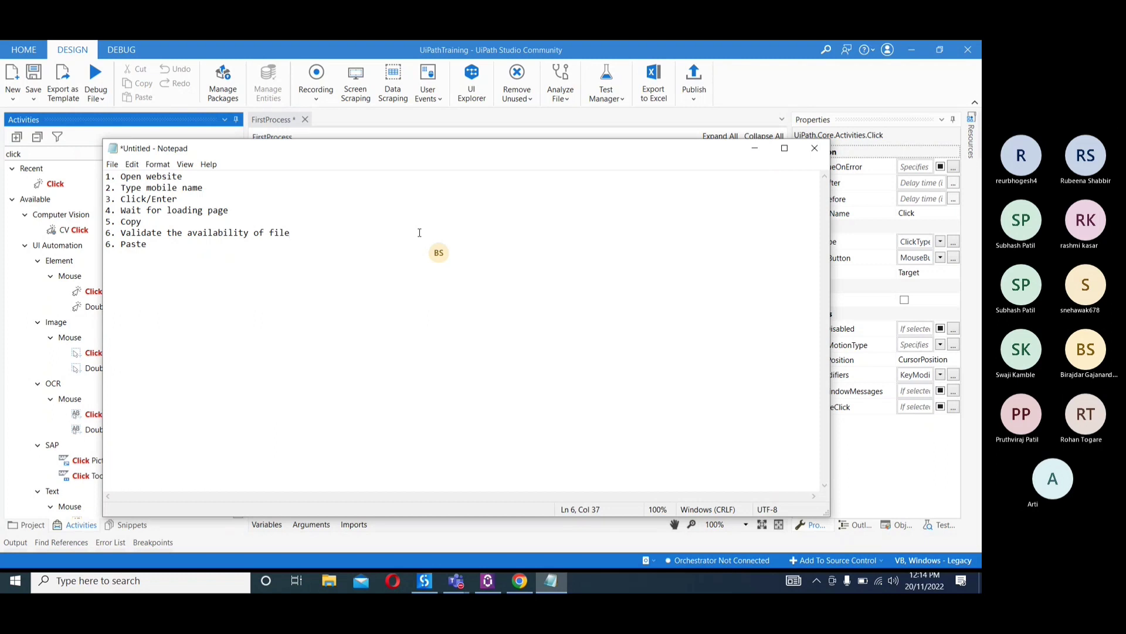
Renumber the Paste line as 7 and add "8. save" below it
{"action": "left_click", "coordinate": [245, 246]}
{"action": "left_click", "coordinate": [110, 244]}
{"action": "key", "text": "BackSpace"}
{"action": "type", "text": "7"}
{"action": "left_click", "coordinate": [152, 244]}
{"action": "key", "text": "Return"}
{"action": "type", "text": "8."}
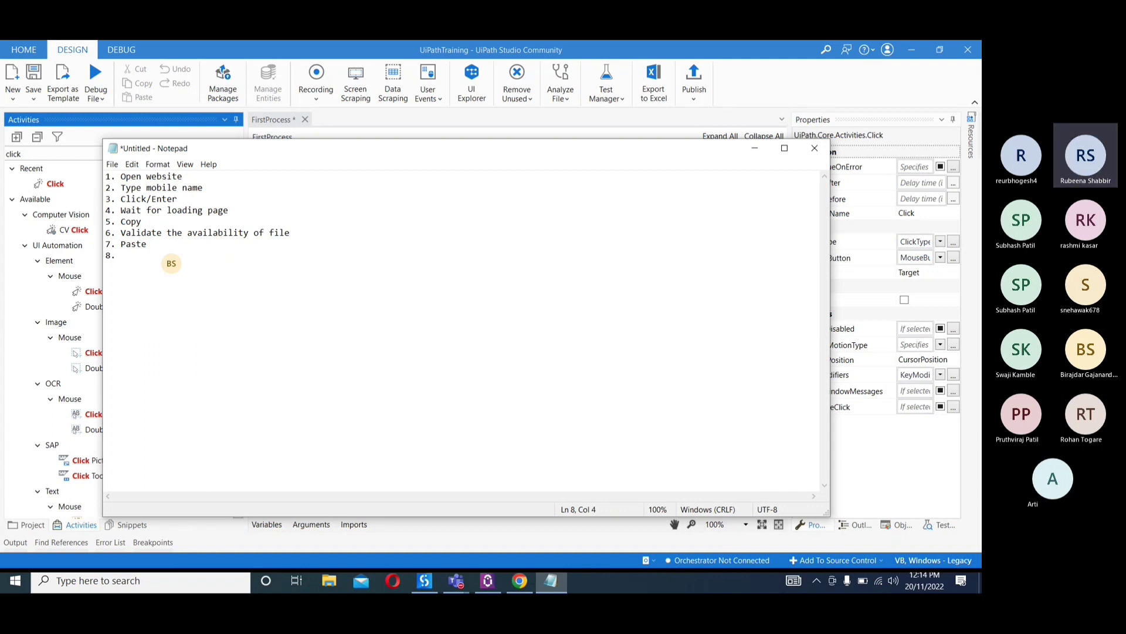
{"action": "left_click", "coordinate": [158, 244]}
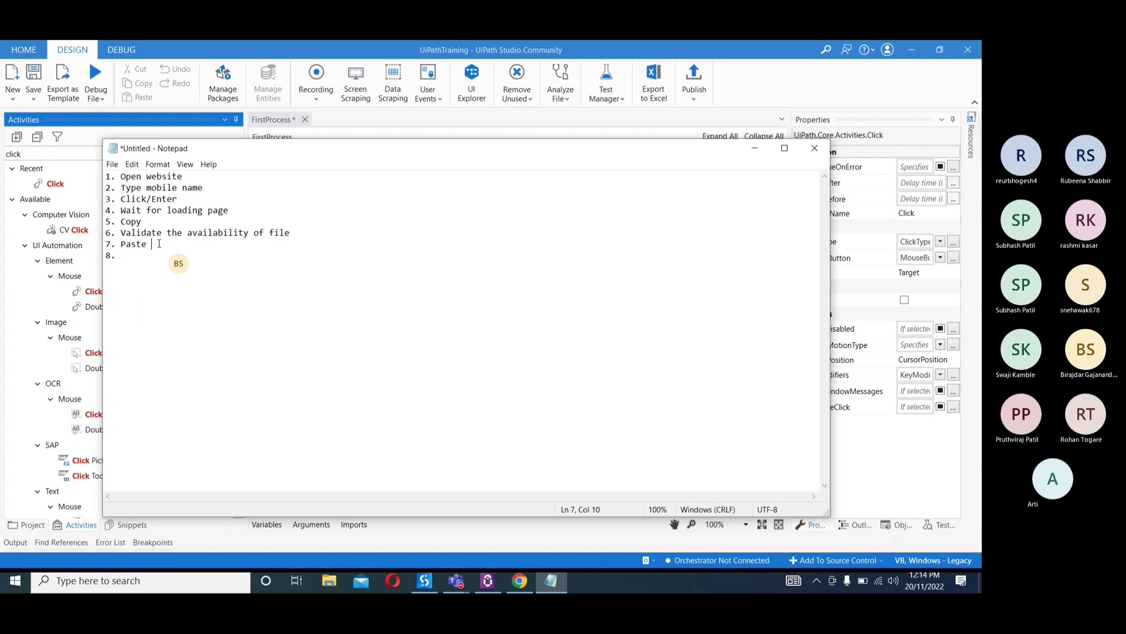
{"action": "left_click", "coordinate": [130, 255]}
{"action": "type", "text": "save"}
{"action": "key", "text": "Return"}
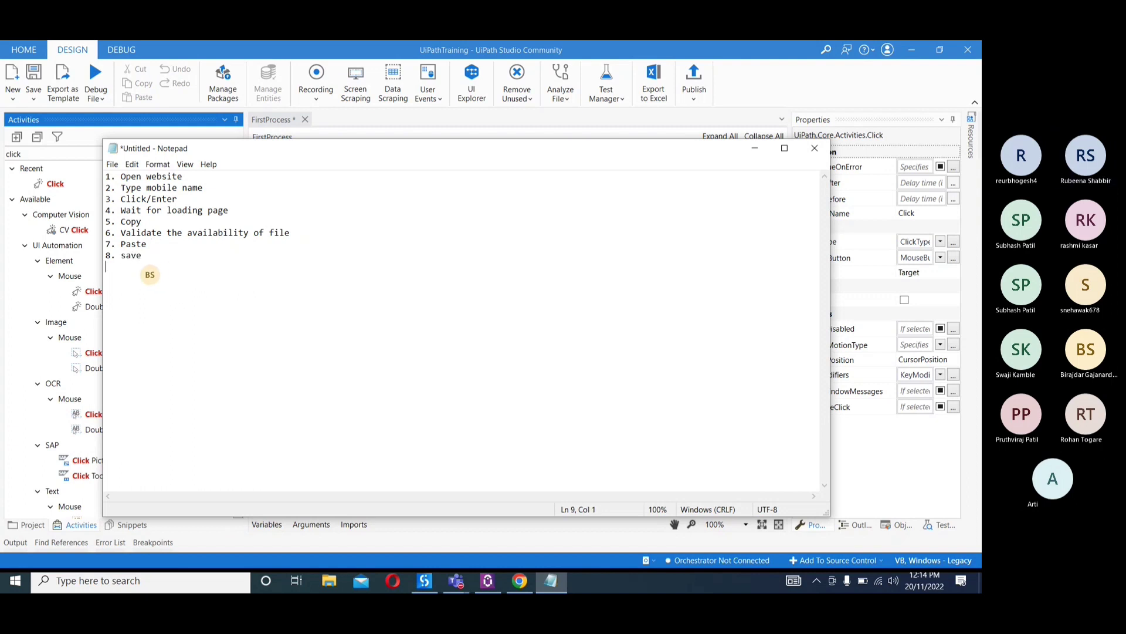
Add "9. Close" as the final line of the list
{"action": "type", "text": "9. "}
{"action": "type", "text": "Clso"}
{"action": "key", "text": "BackSpace"}
{"action": "key", "text": "BackSpace"}
{"action": "key", "text": "BackSpace"}
{"action": "type", "text": "ose"}
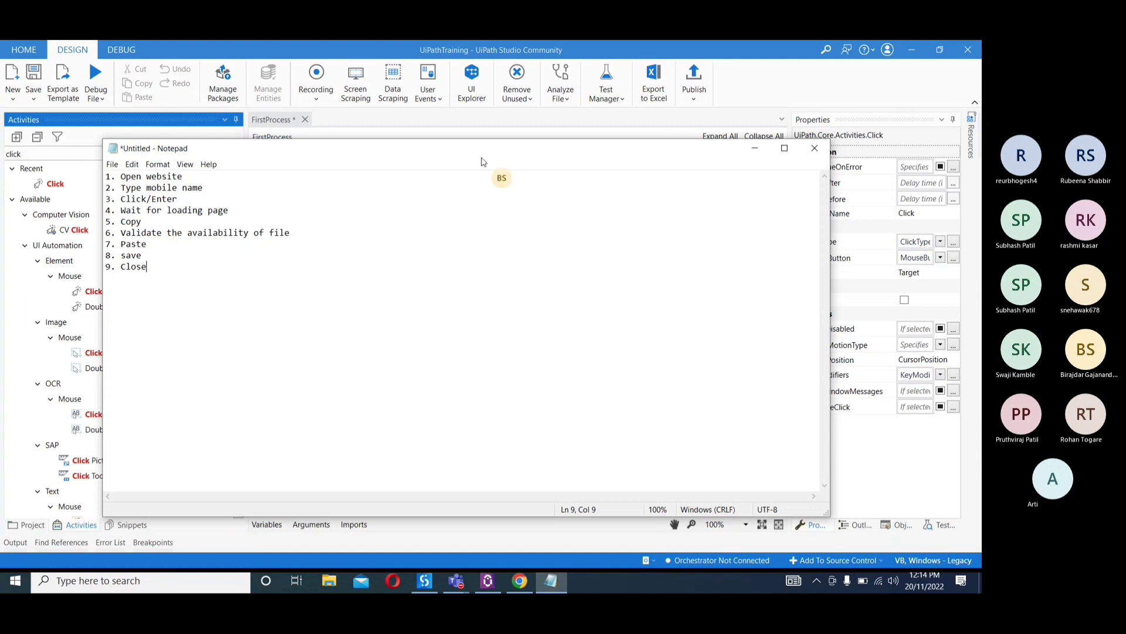
Return to UiPath Studio, search the activities for "open br" and add Open Browser below the Click activity
{"action": "left_click", "coordinate": [755, 149]}
{"action": "left_click", "coordinate": [45, 156]}
{"action": "key", "text": "BackSpace"}
{"action": "key", "text": "BackSpace"}
{"action": "key", "text": "BackSpace"}
{"action": "key", "text": "BackSpace"}
{"action": "key", "text": "BackSpace"}
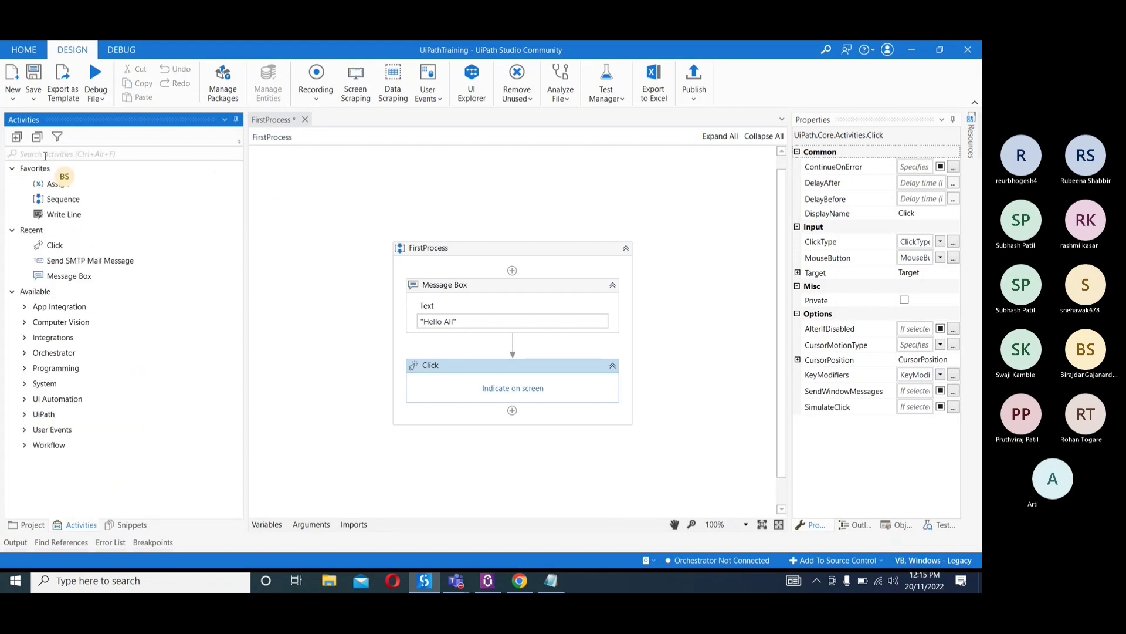
{"action": "type", "text": "open br"}
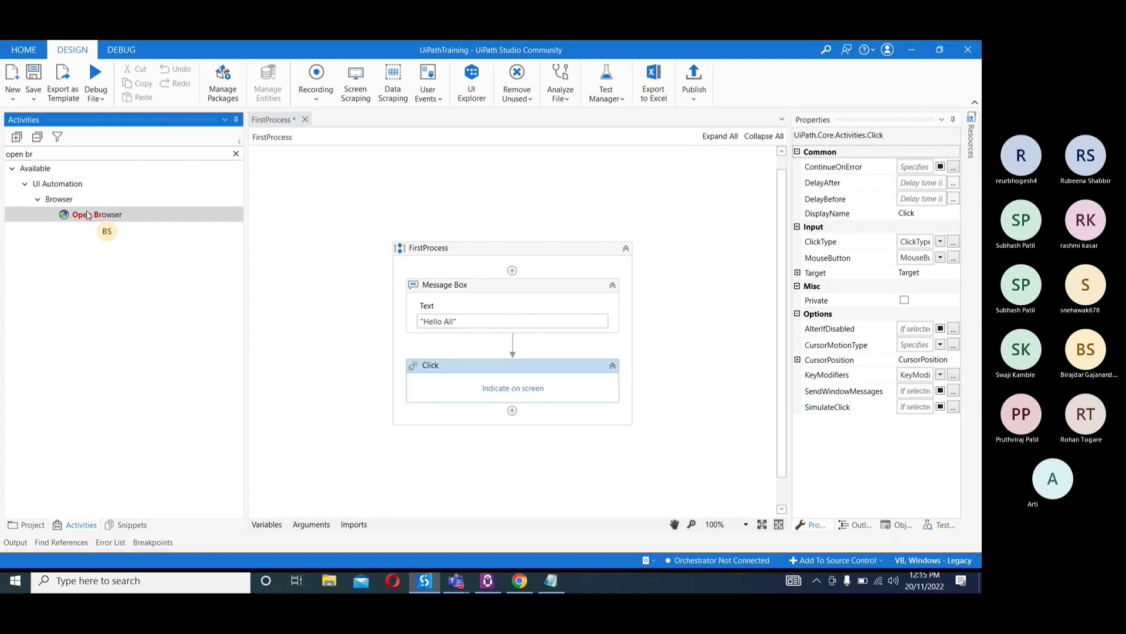
{"action": "double_click", "coordinate": [88, 215]}
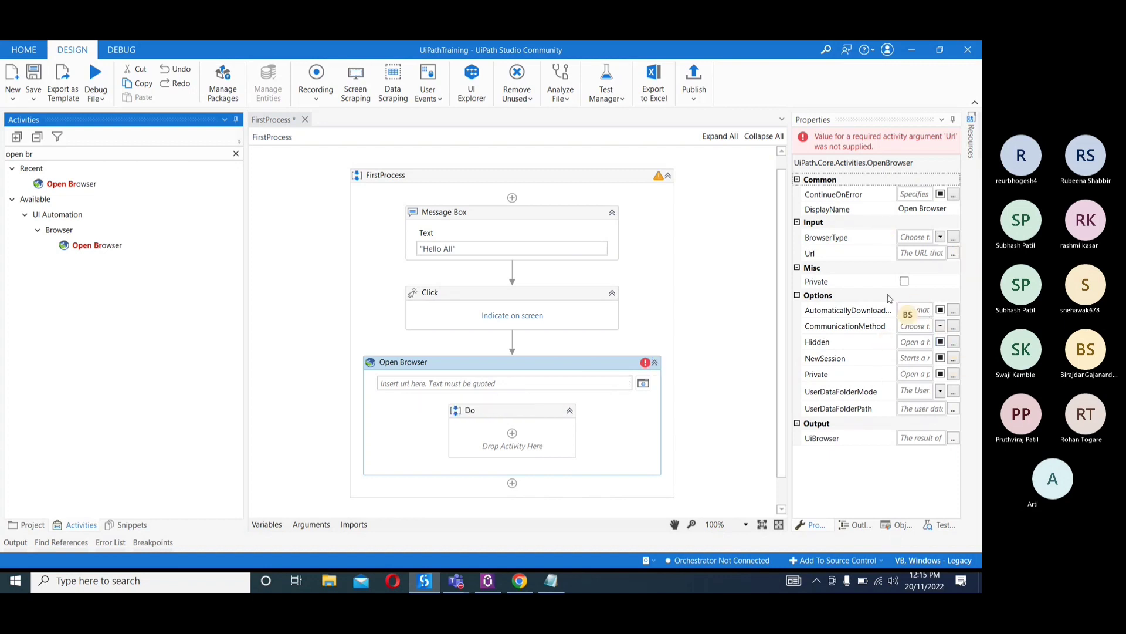
Examine the BrowserType options and output property of Open Browser, and compare its properties with those of the Click activity
{"action": "left_click", "coordinate": [940, 237]}
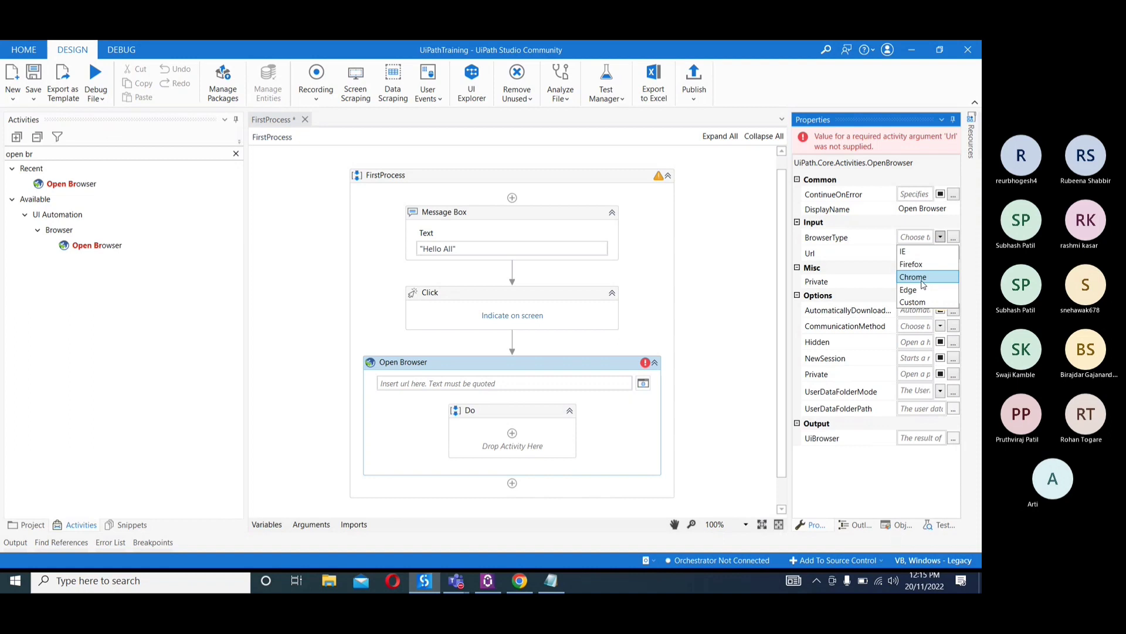
{"action": "left_click", "coordinate": [856, 225]}
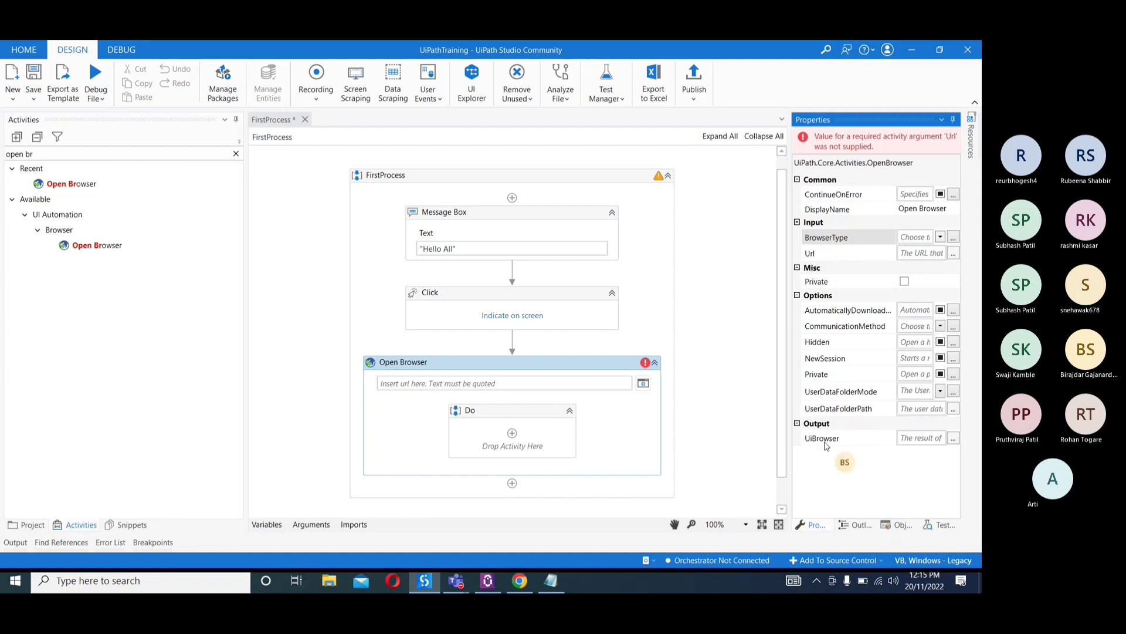
{"action": "mouse_move", "coordinate": [825, 445]}
{"action": "left_click", "coordinate": [584, 311]}
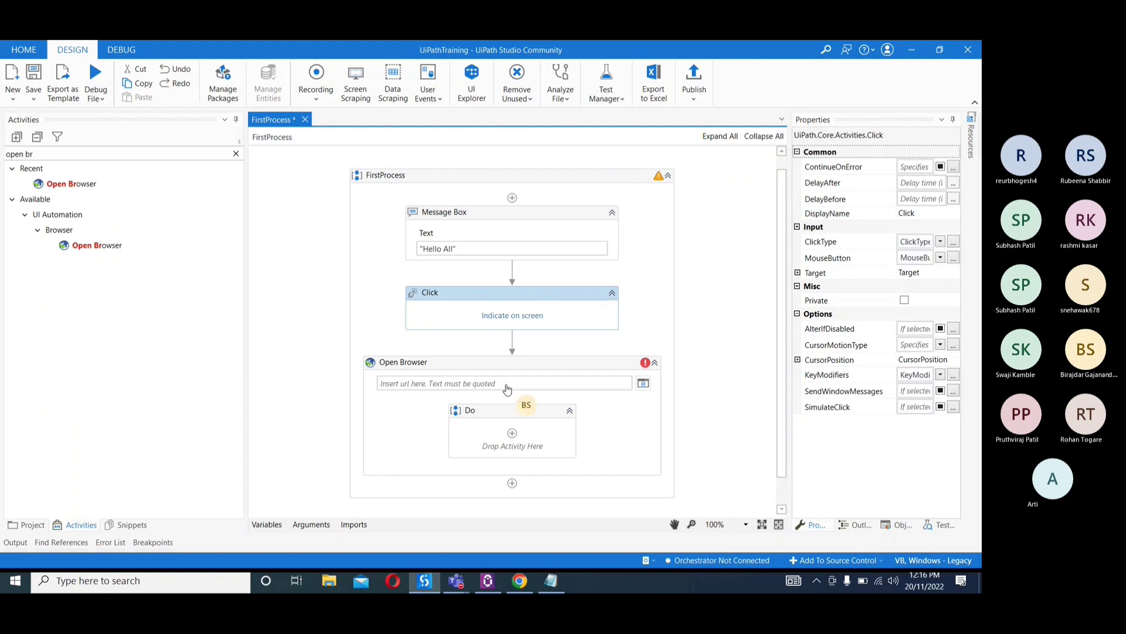
{"action": "left_click", "coordinate": [574, 365]}
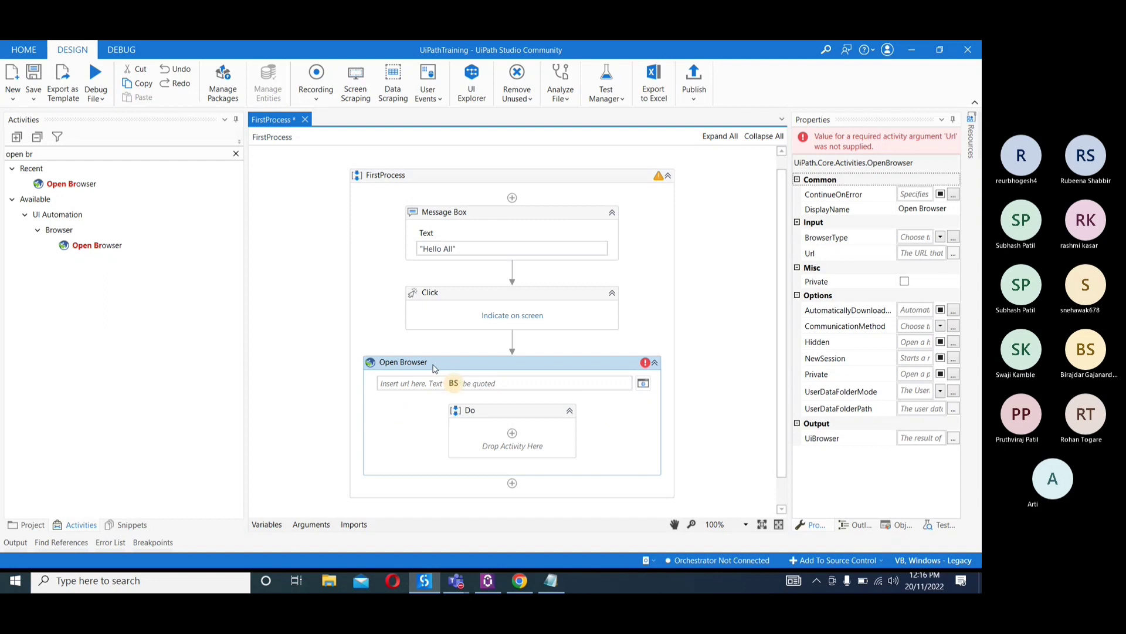
Switch back to the Notepad list and append "- Open browser" to the "Open website" line
{"action": "left_click", "coordinate": [551, 581]}
{"action": "left_click", "coordinate": [269, 178]}
{"action": "type", "text": "- Open "}
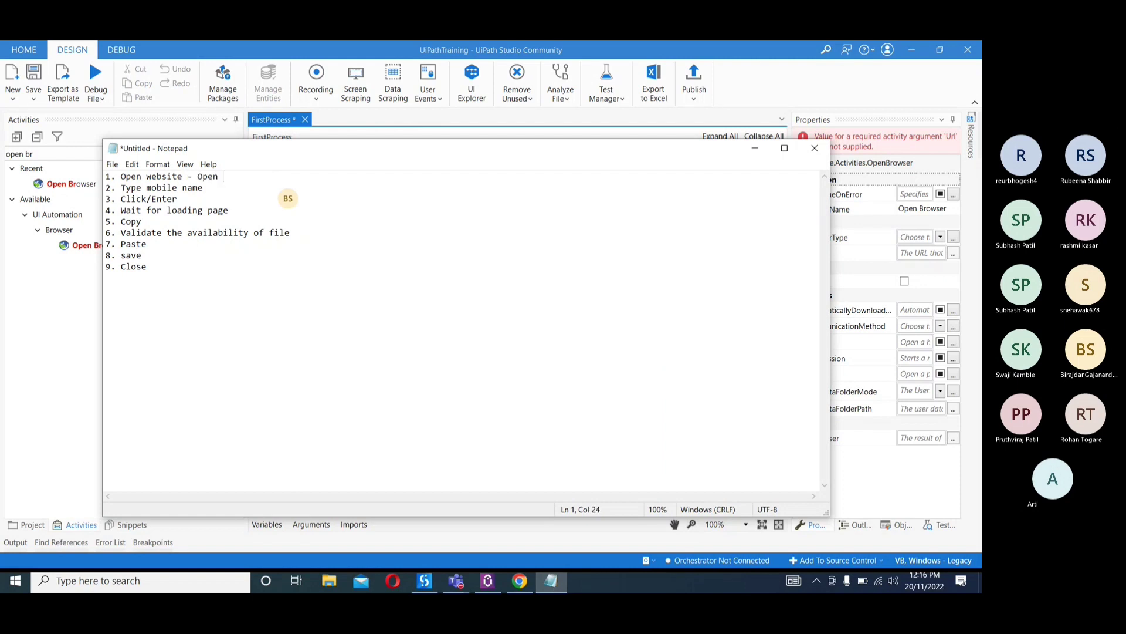
{"action": "type", "text": "browser"}
Append a hyphen to the "Type mobile name" line and select its word "Type"
{"action": "left_click", "coordinate": [235, 190]}
{"action": "type", "text": "-"}
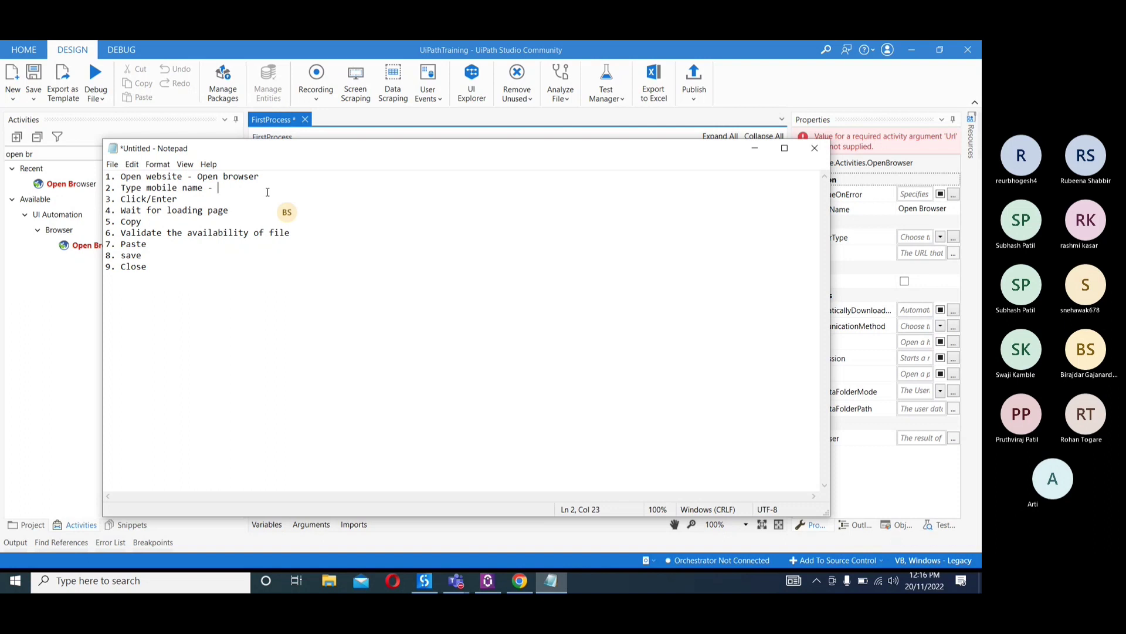
{"action": "double_click", "coordinate": [132, 187]}
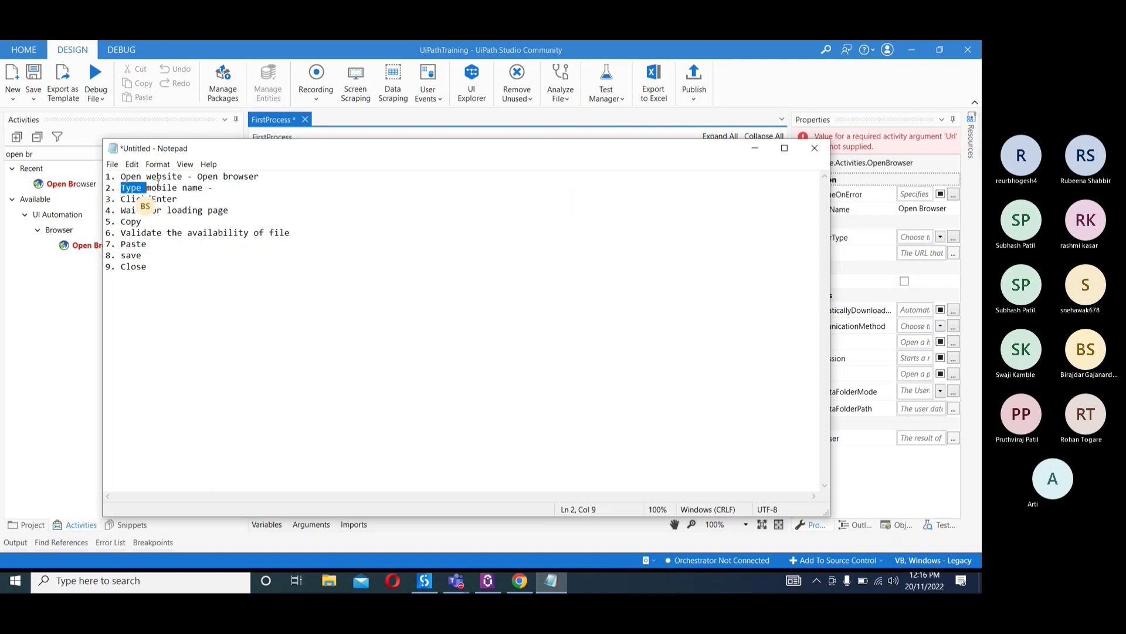
Return to UiPath Studio, search the activities for "type" and add Type Into below the Open Browser activity
{"action": "left_click", "coordinate": [754, 148]}
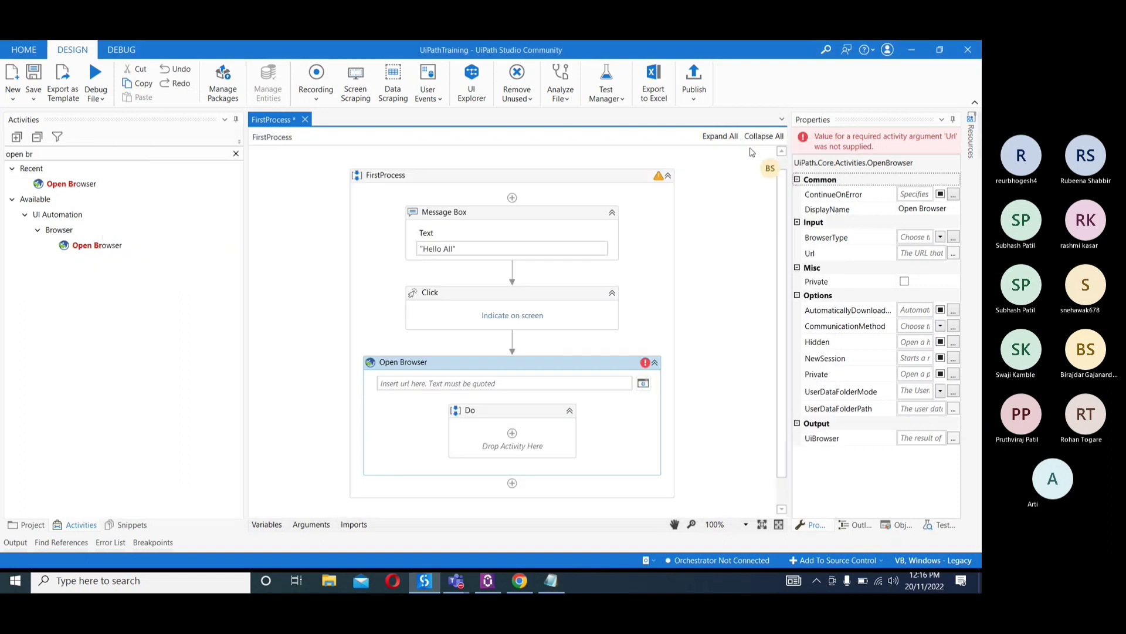
{"action": "left_click", "coordinate": [122, 153]}
{"action": "key", "text": "BackSpace"}
{"action": "key", "text": "BackSpace"}
{"action": "key", "text": "BackSpace"}
{"action": "key", "text": "BackSpace"}
{"action": "key", "text": "BackSpace"}
{"action": "key", "text": "BackSpace"}
{"action": "key", "text": "BackSpace"}
{"action": "type", "text": "y"}
{"action": "type", "text": "ype"}
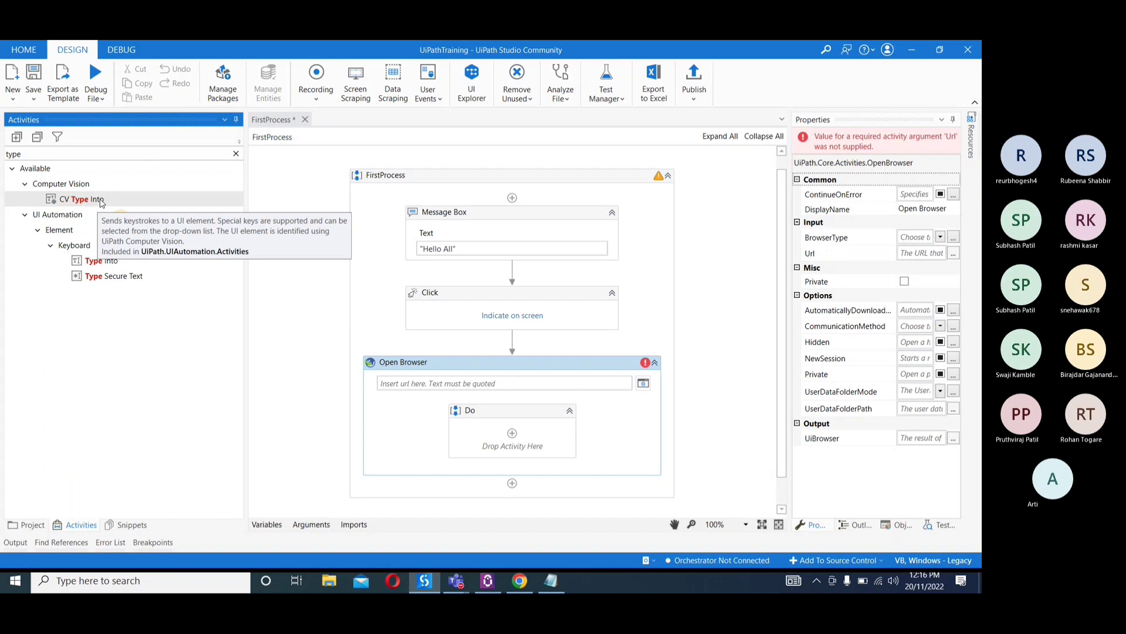
{"action": "left_click", "coordinate": [83, 263]}
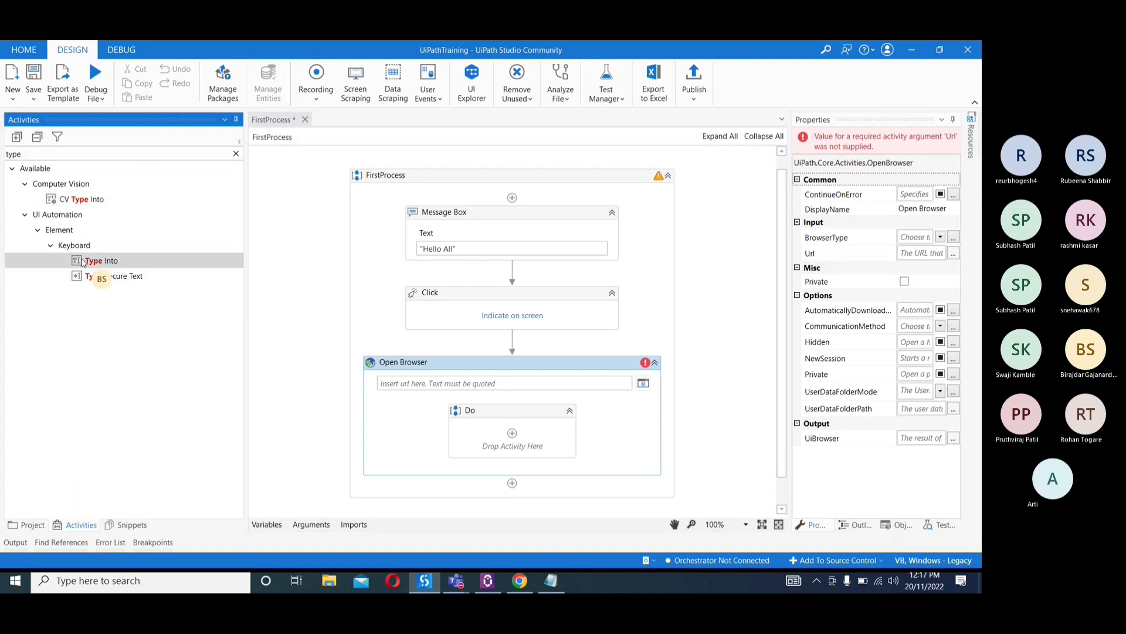
{"action": "double_click", "coordinate": [82, 262]}
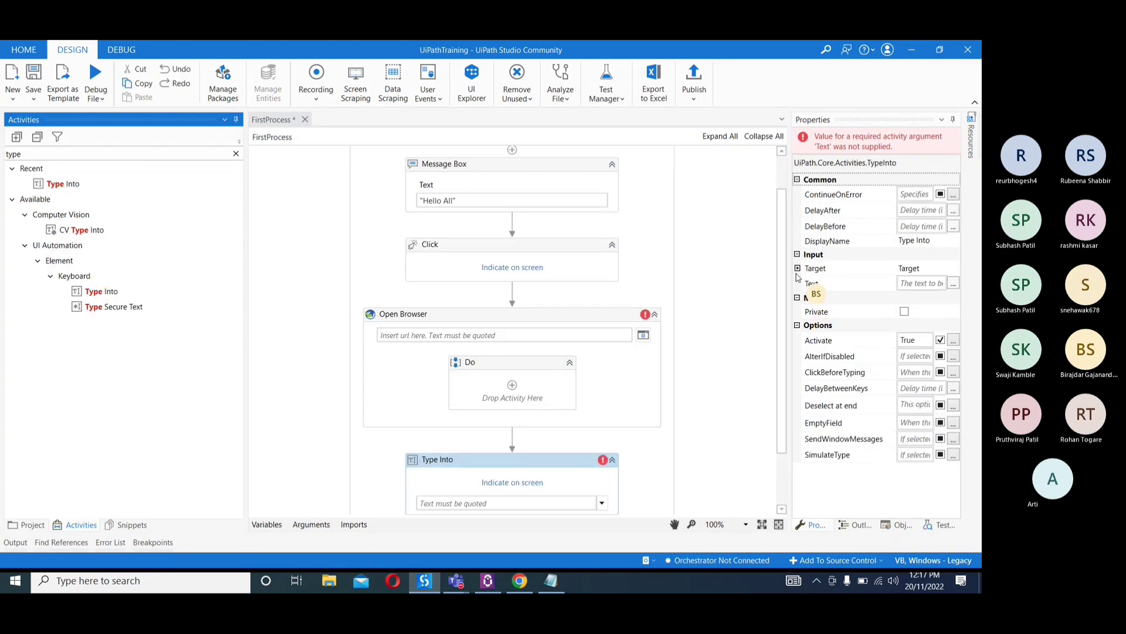
{"action": "left_click_drag", "start_coordinate": [784, 290], "coordinate": [784, 341]}
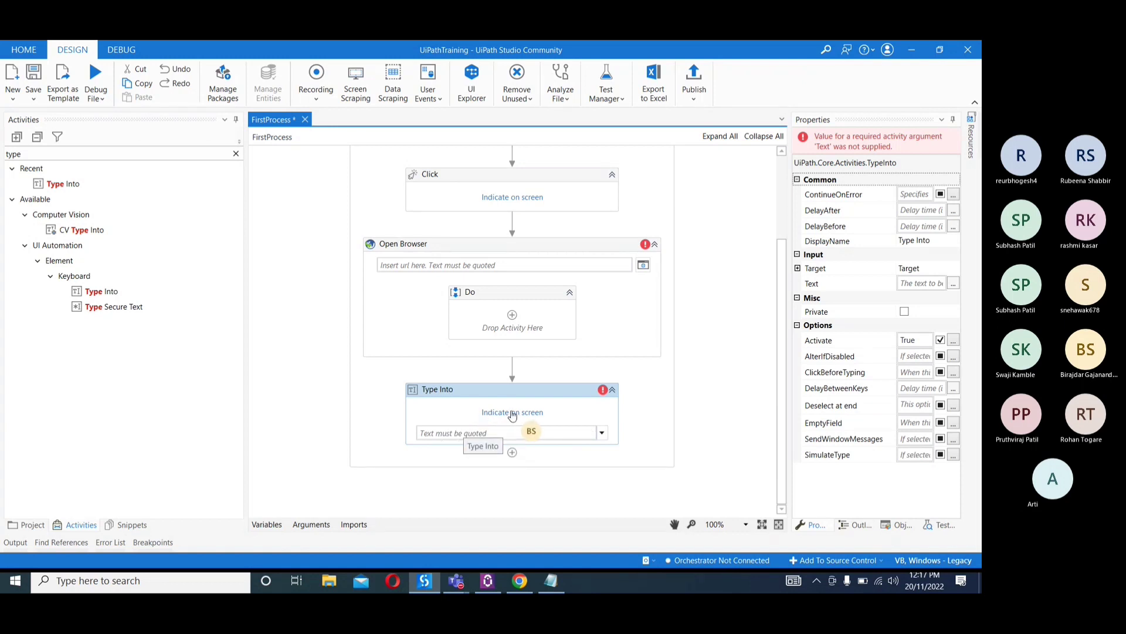
Switch to Chrome, open flipkart.com in place of the W3Schools Tryit Editor page and dismiss the login prompt
{"action": "left_click", "coordinate": [518, 581]}
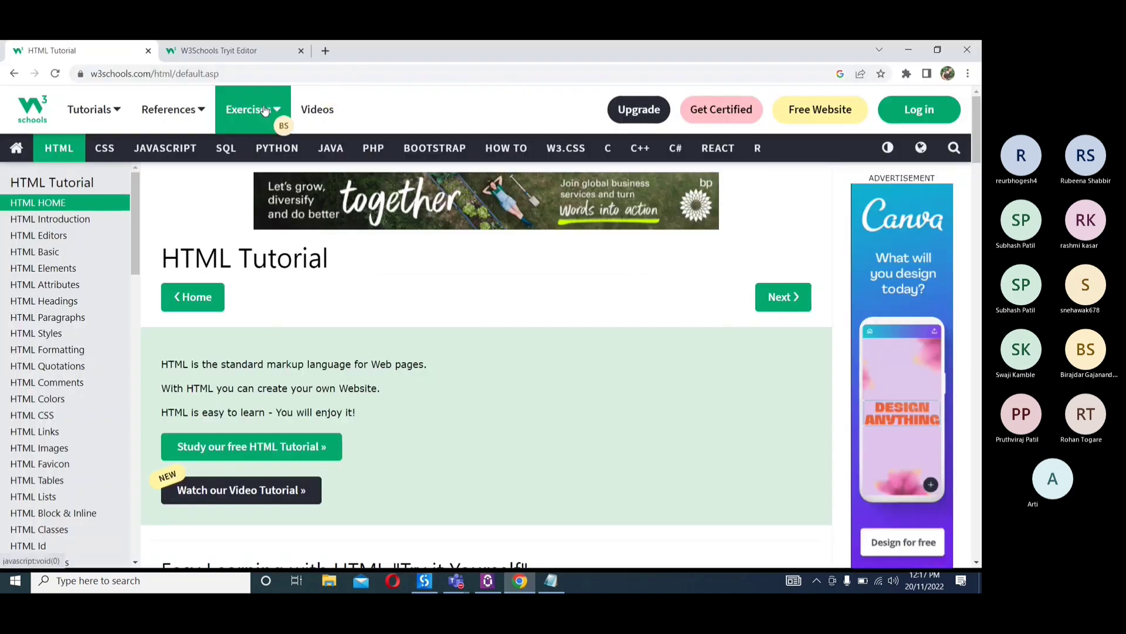
{"action": "left_click", "coordinate": [280, 55]}
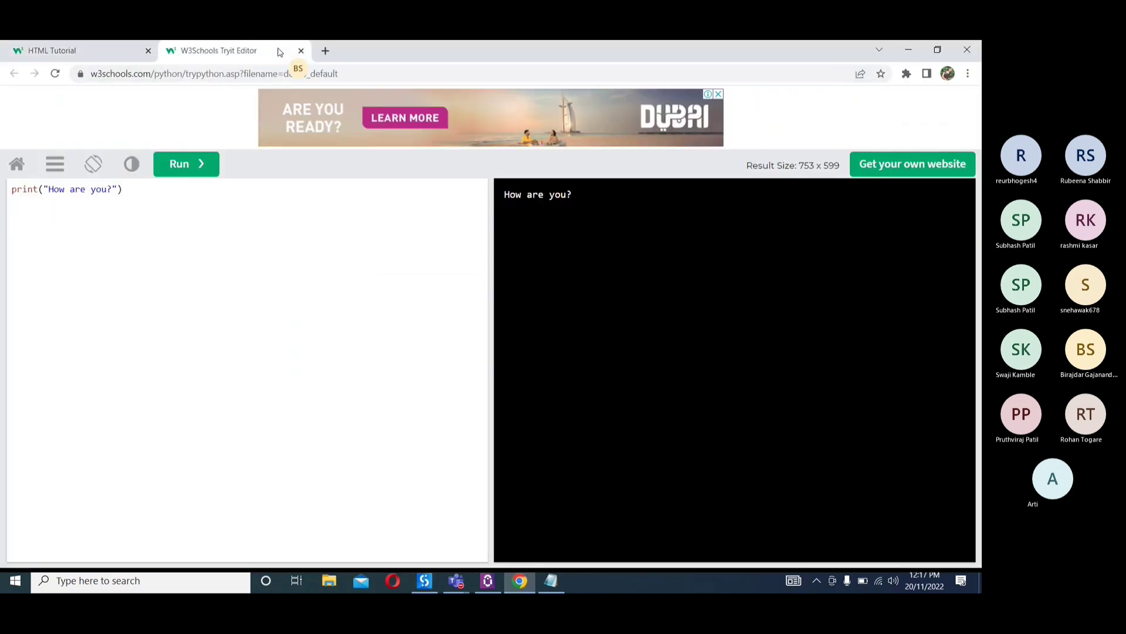
{"action": "left_click", "coordinate": [263, 75]}
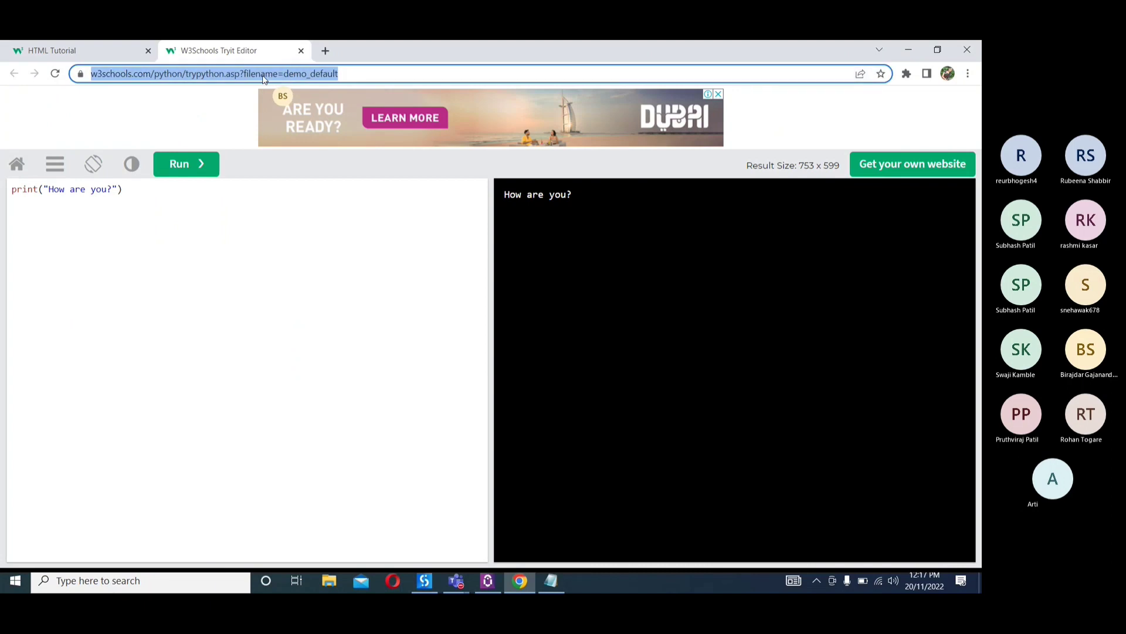
{"action": "type", "text": "fl"}
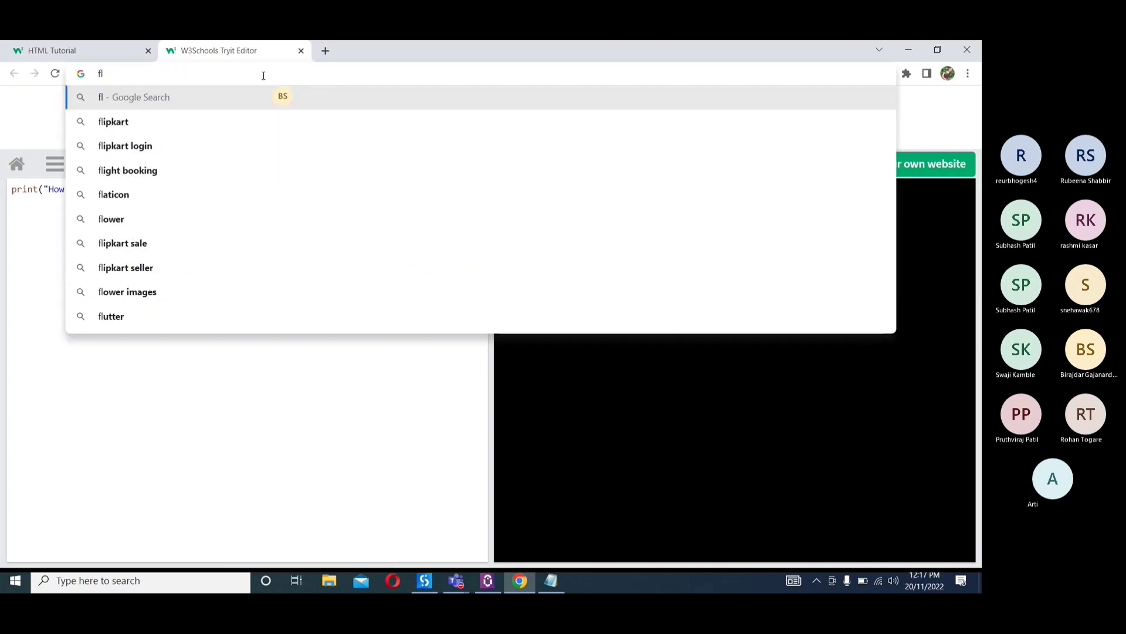
{"action": "key", "text": "BackSpace"}
{"action": "key", "text": "BackSpace"}
{"action": "type", "text": "flipl"}
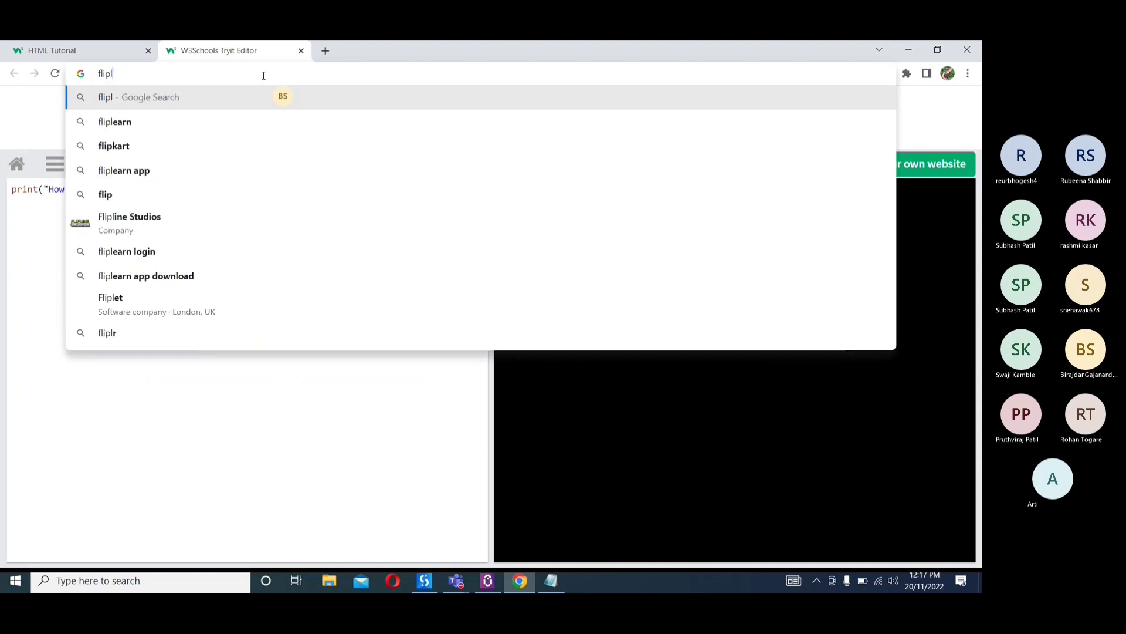
{"action": "key", "text": "BackSpace"}
{"action": "type", "text": "kart"}
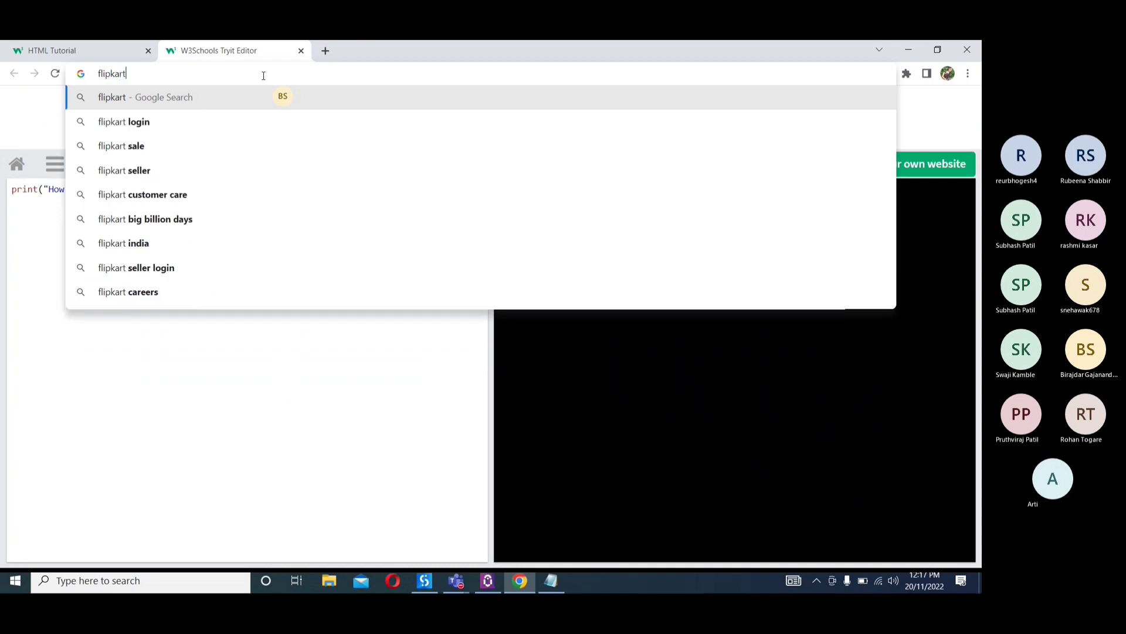
{"action": "key", "text": "ctrl+Return"}
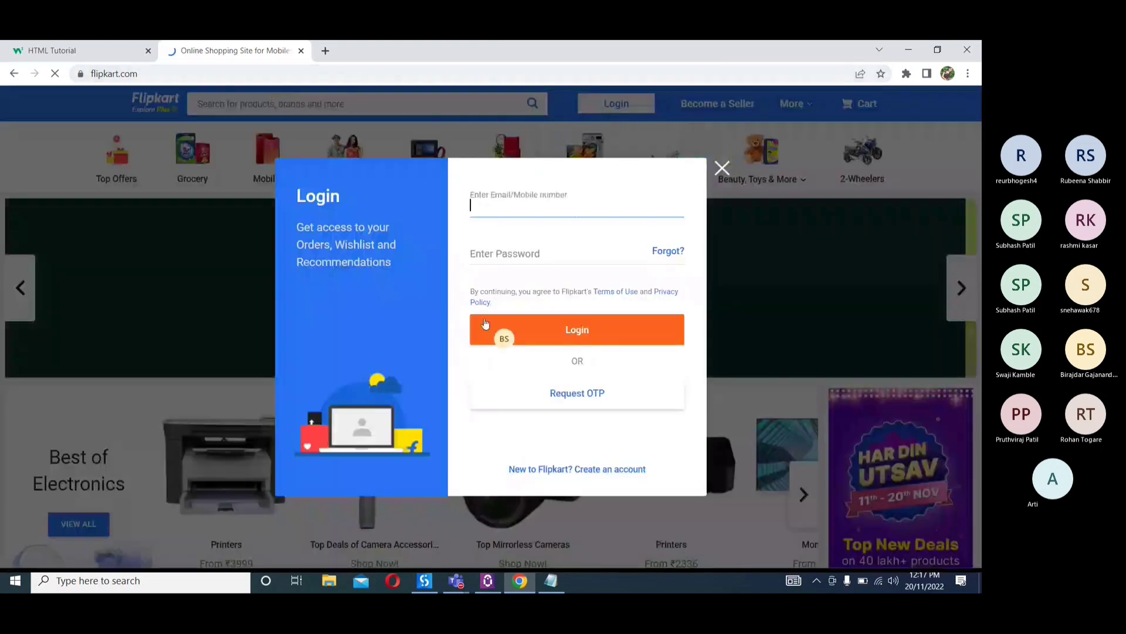
{"action": "left_click", "coordinate": [723, 169]}
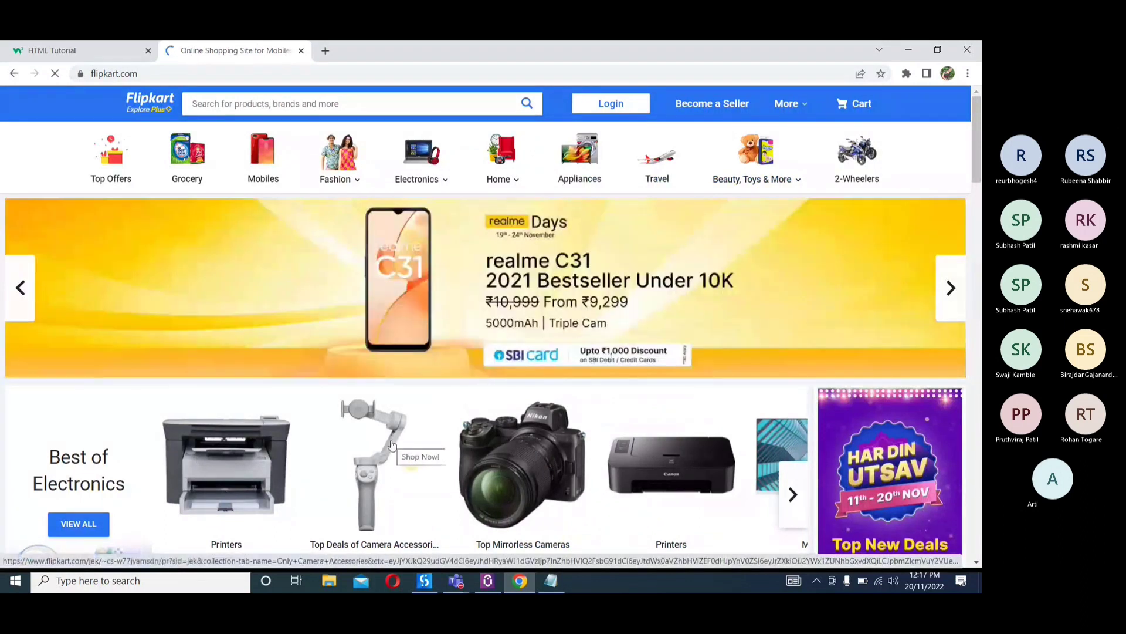
Return to UiPath Studio and try to indicate Flipkart's product search box in Chrome as the Type Into target
{"action": "mouse_move", "coordinate": [337, 176]}
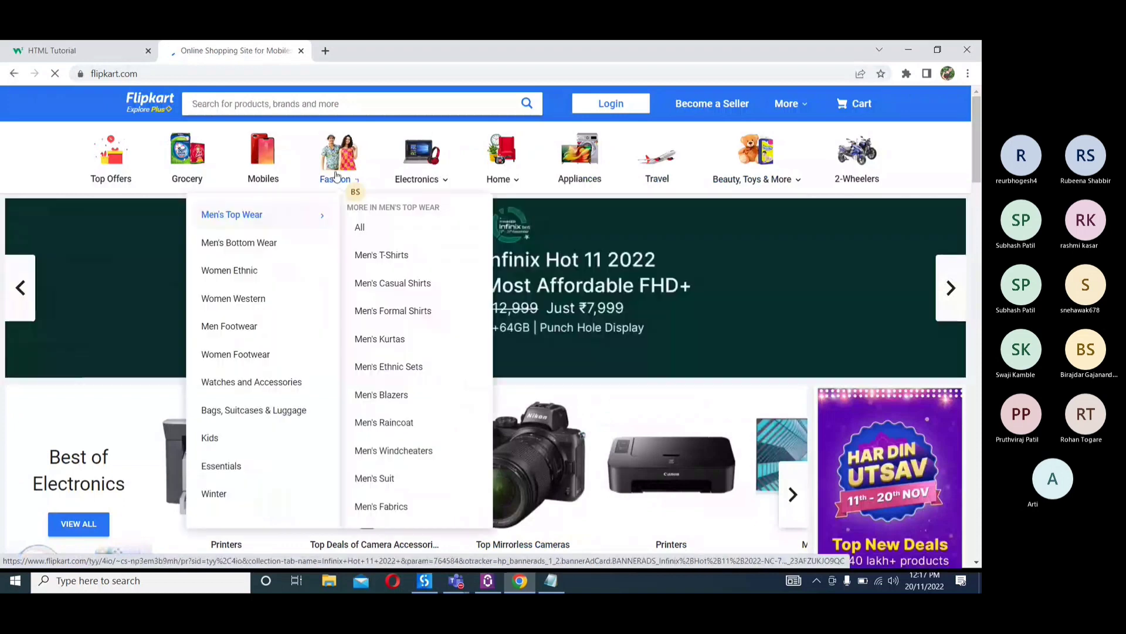
{"action": "left_click", "coordinate": [294, 104]}
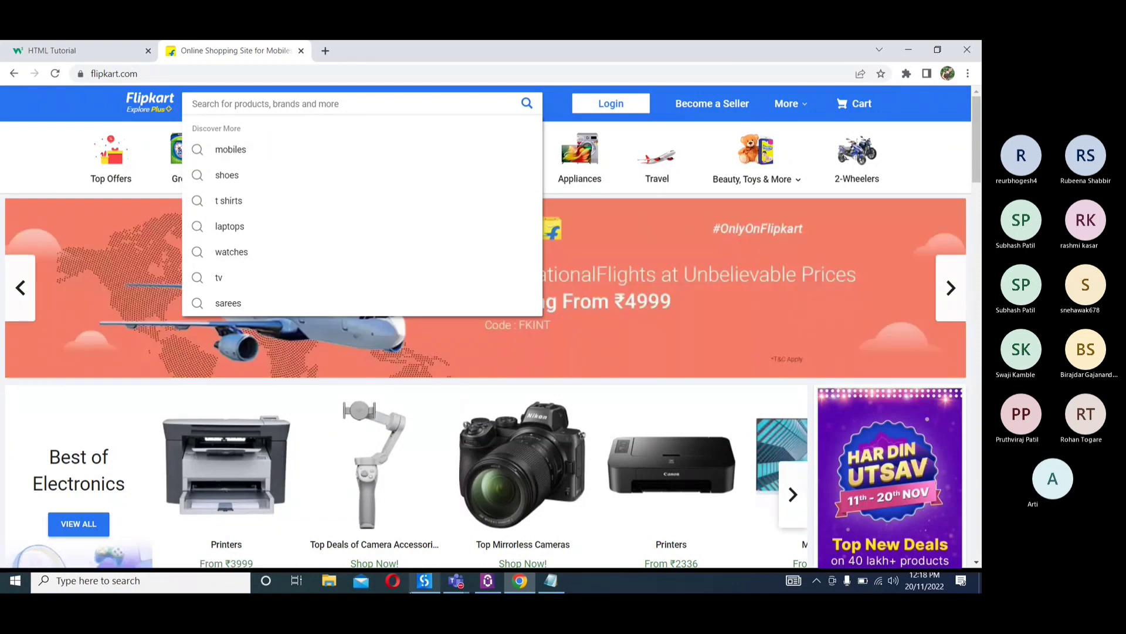
{"action": "left_click", "coordinate": [424, 583]}
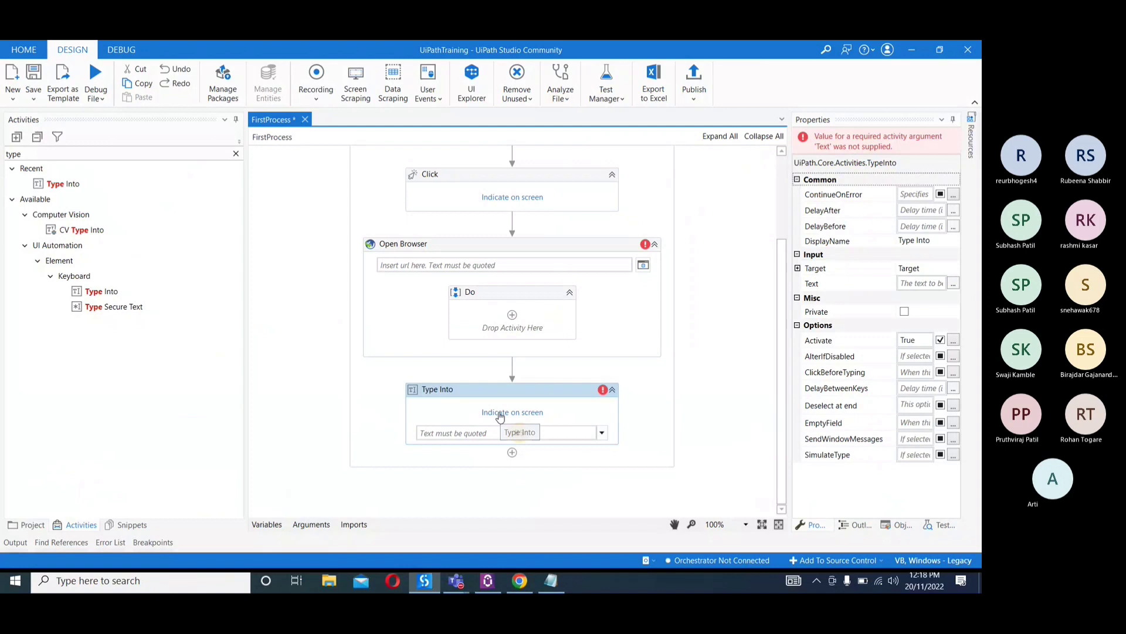
{"action": "left_click", "coordinate": [500, 414]}
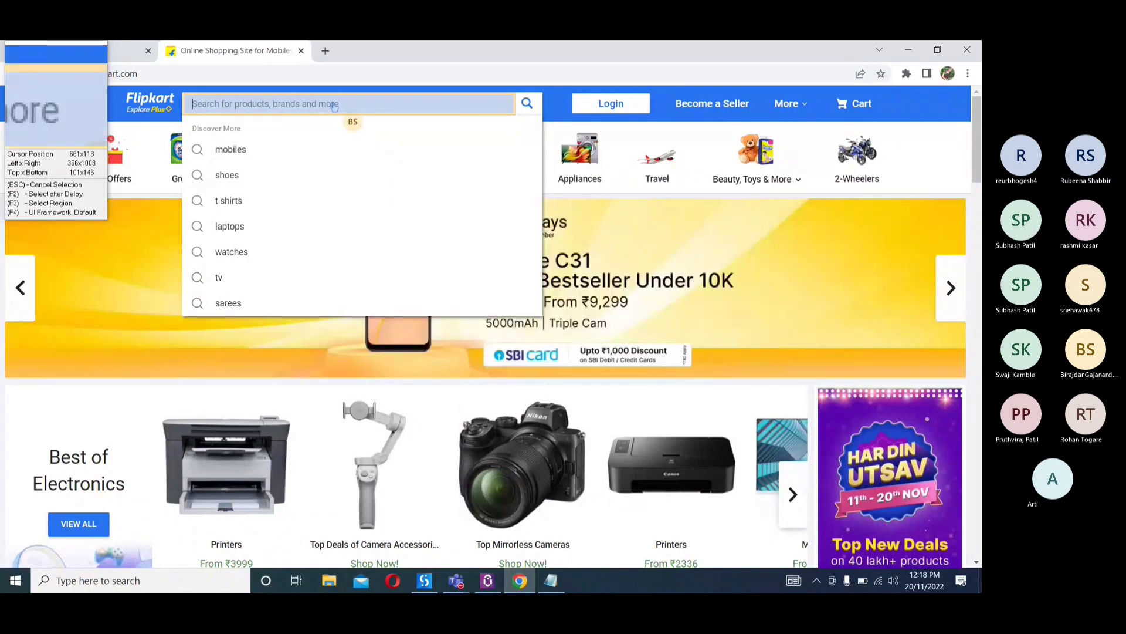
{"action": "left_click", "coordinate": [333, 102]}
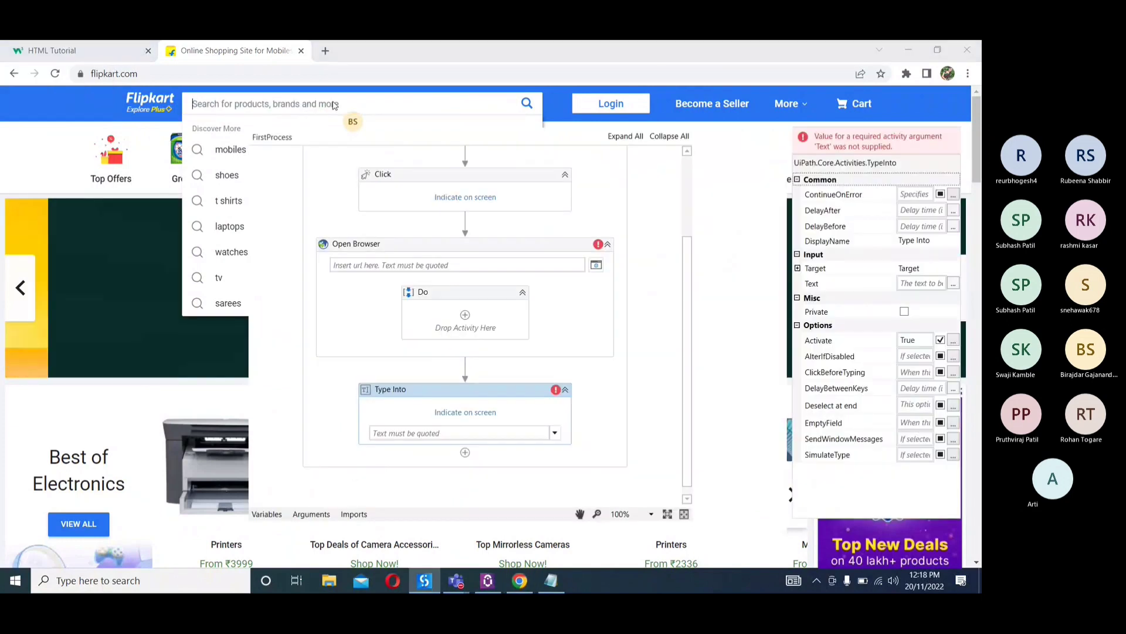
Find Microsoft Edge through the Windows search and launch it
{"action": "left_click", "coordinate": [157, 580]}
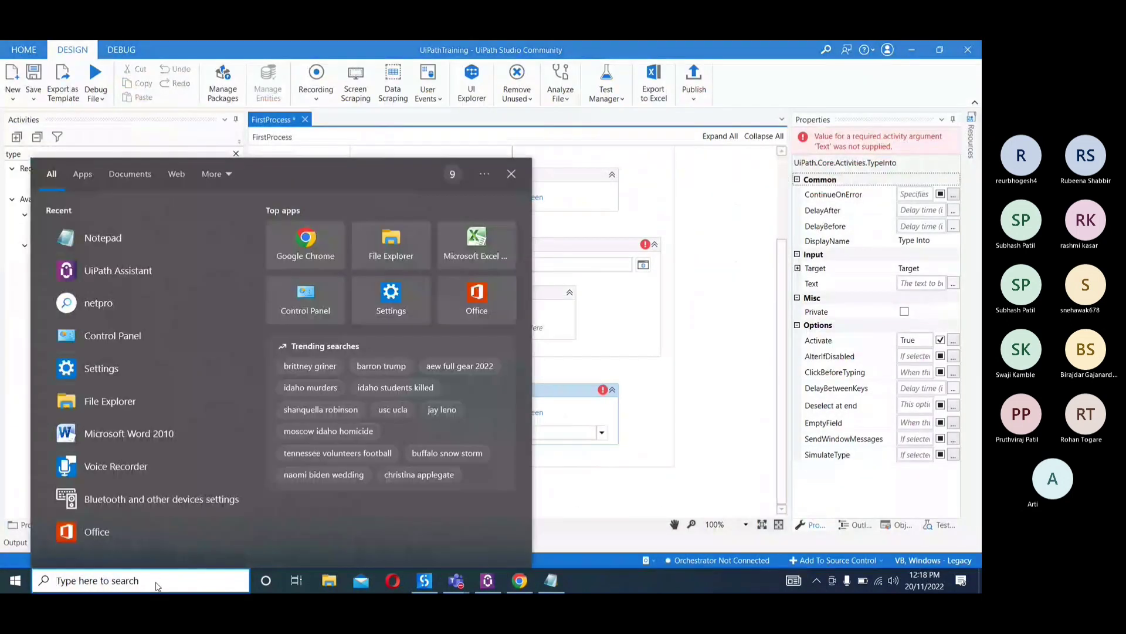
{"action": "type", "text": "edg"}
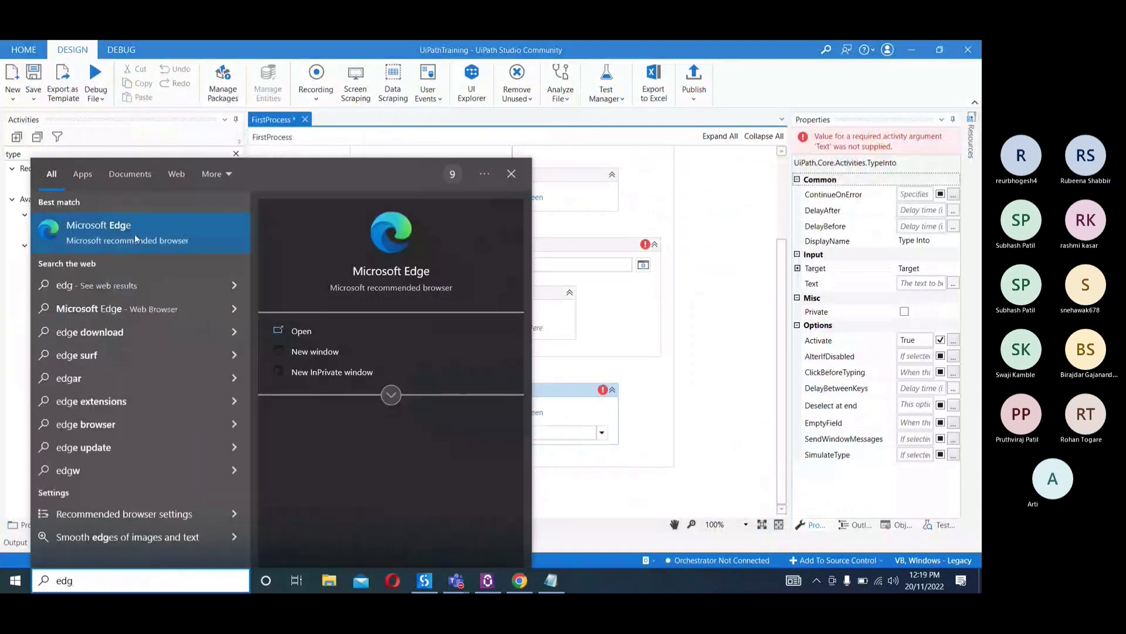
{"action": "left_click", "coordinate": [135, 234]}
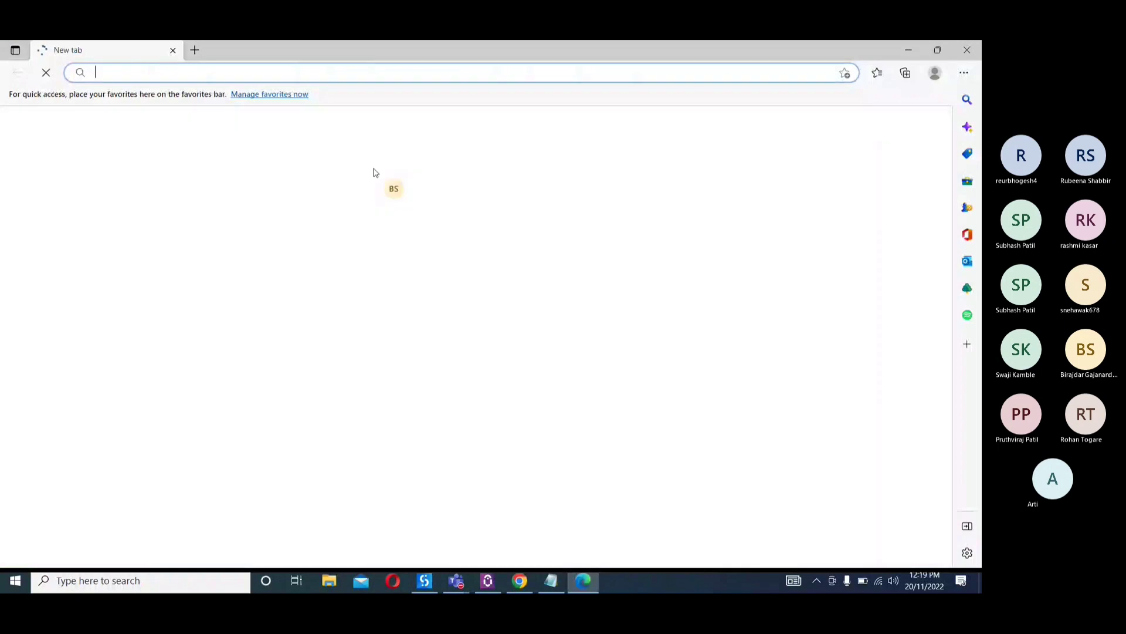
Copy the Flipkart address from Chrome and open it in Microsoft Edge
{"action": "left_click", "coordinate": [531, 581]}
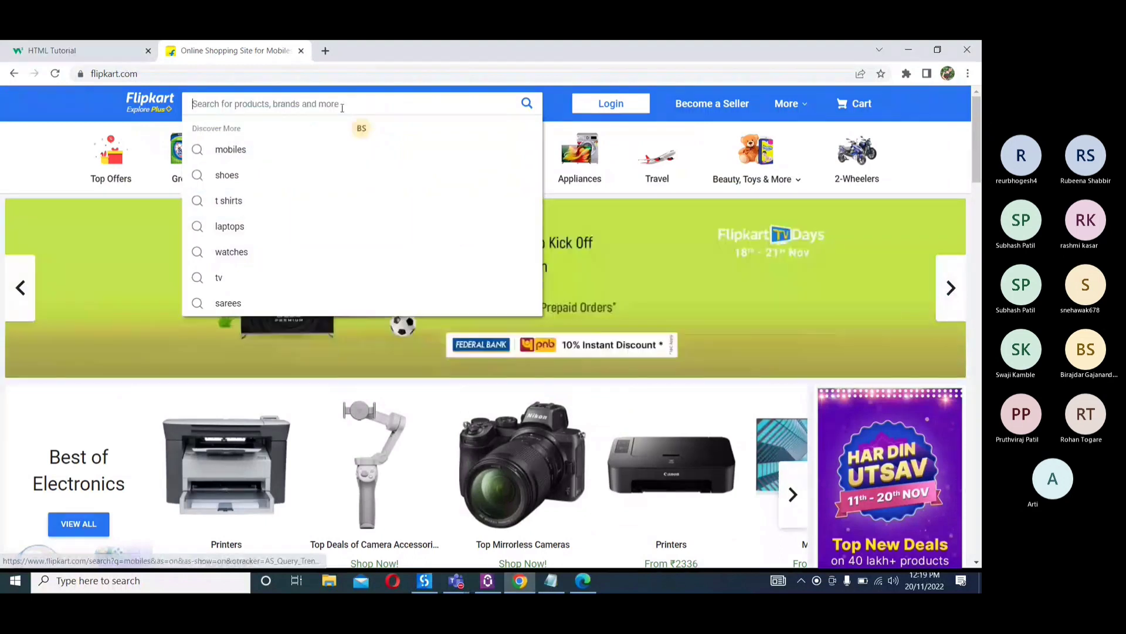
{"action": "left_click", "coordinate": [275, 74]}
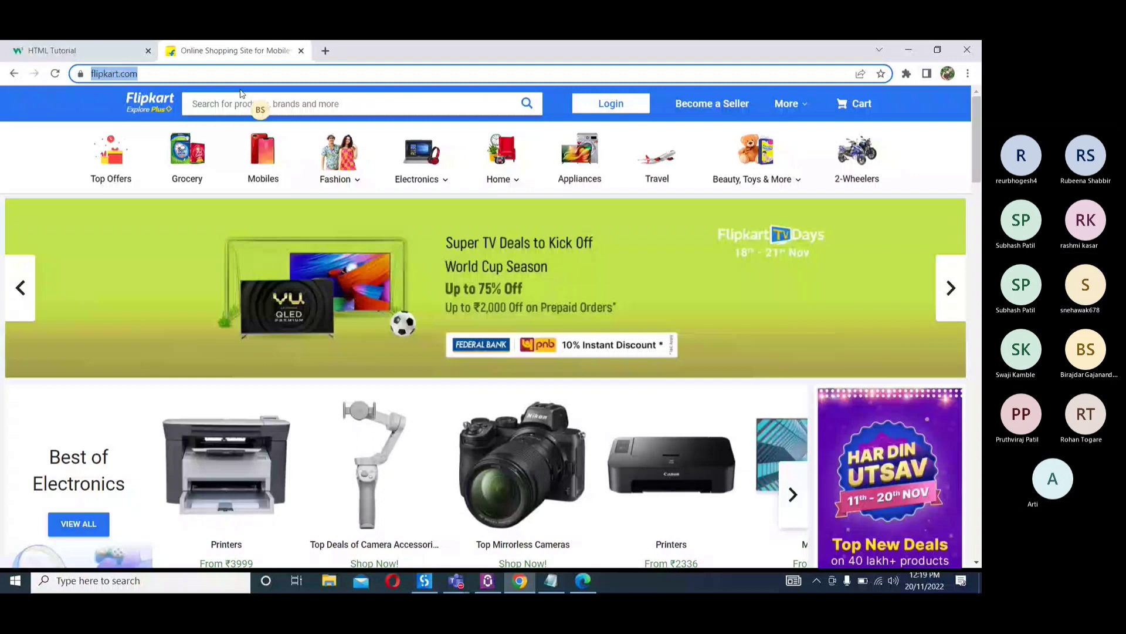
{"action": "left_click", "coordinate": [582, 583]}
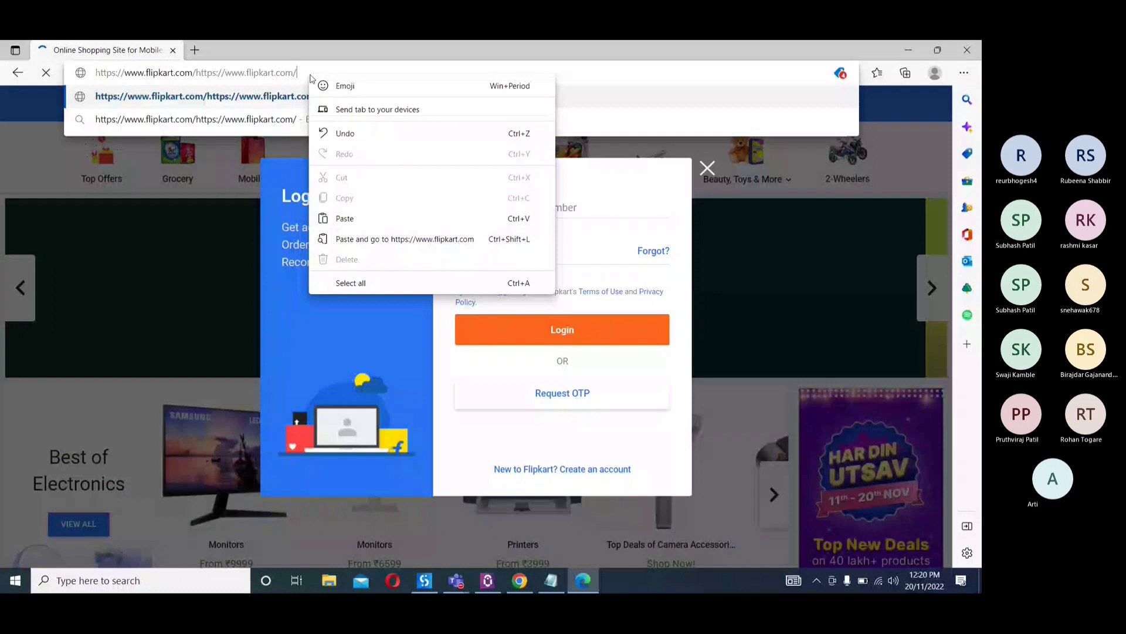
Dismiss the login prompt on the Flipkart page in Edge and place the cursor in the product search box
{"action": "left_click", "coordinate": [590, 580]}
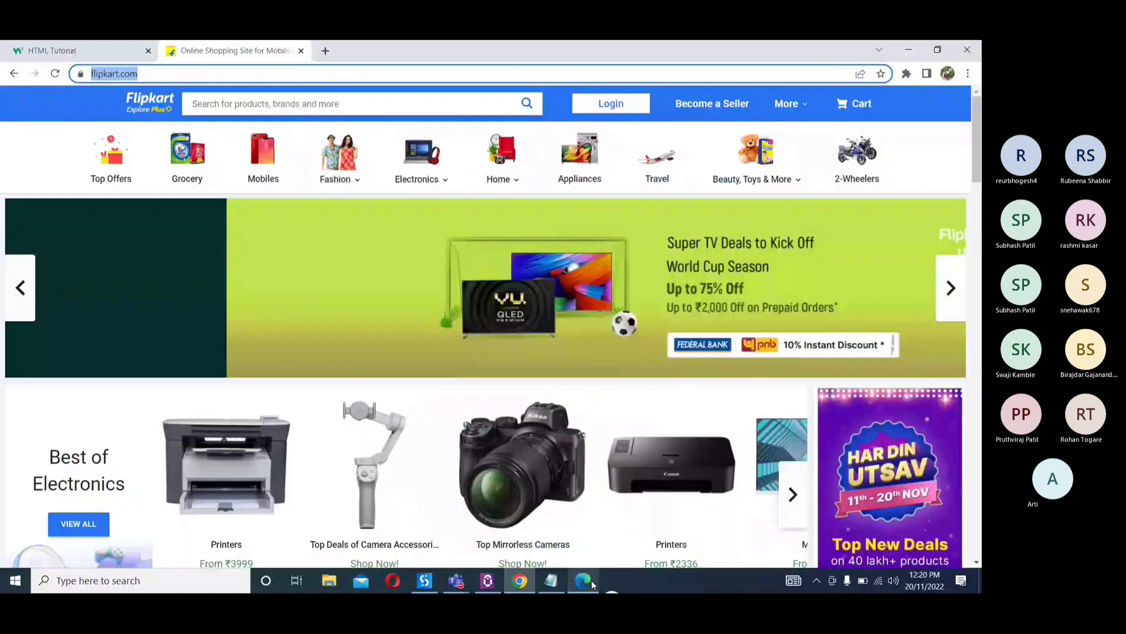
{"action": "left_click", "coordinate": [706, 171]}
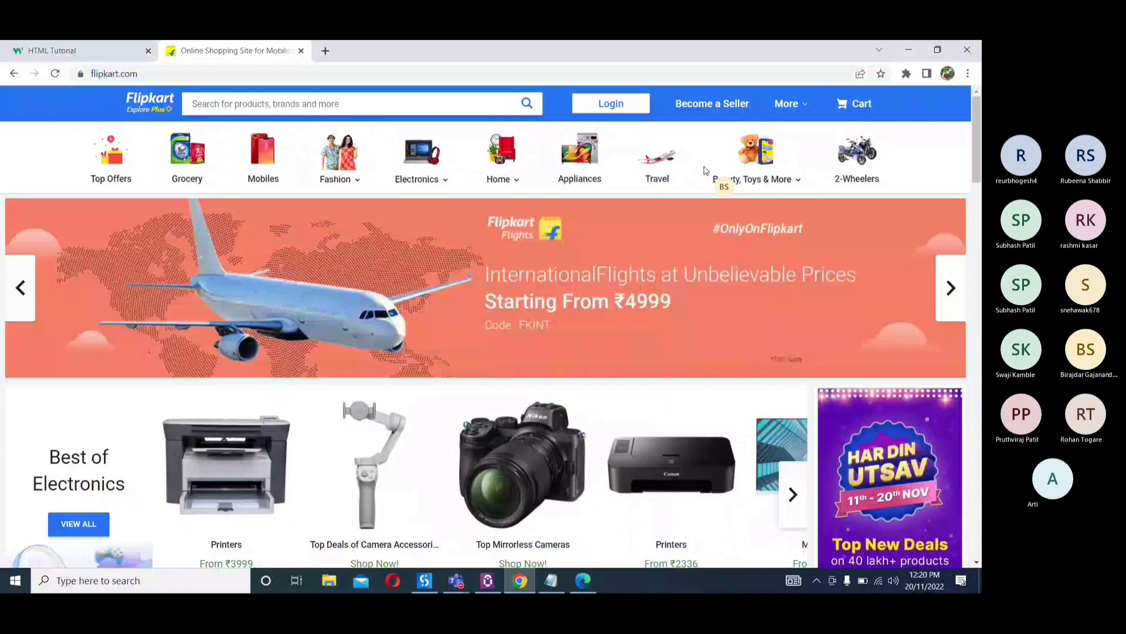
{"action": "left_click", "coordinate": [581, 580]}
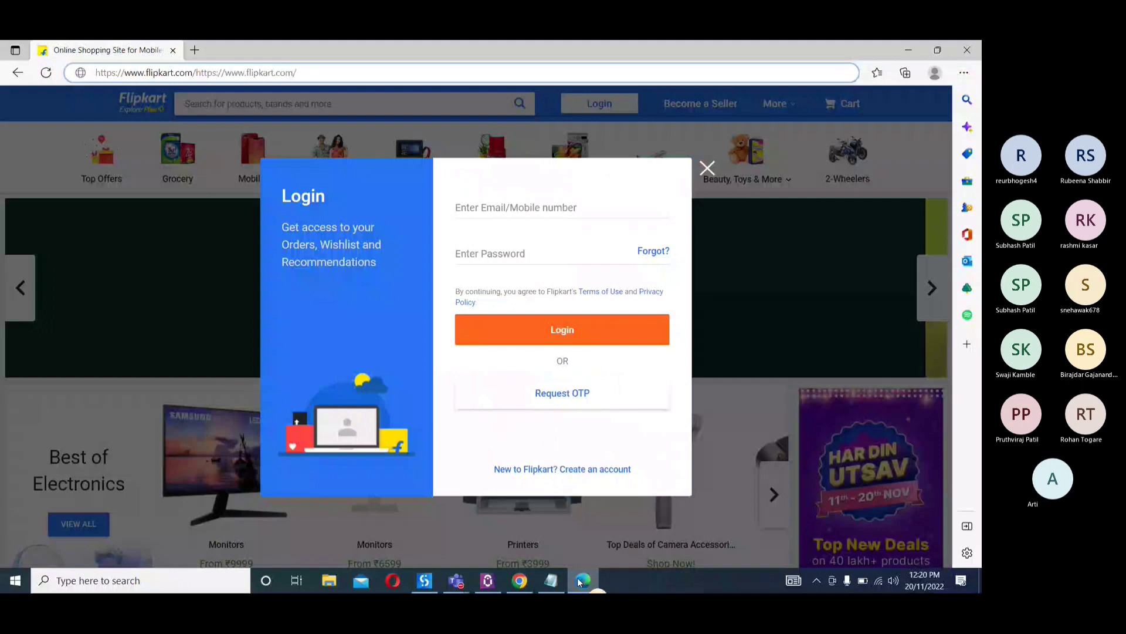
{"action": "left_click", "coordinate": [708, 168]}
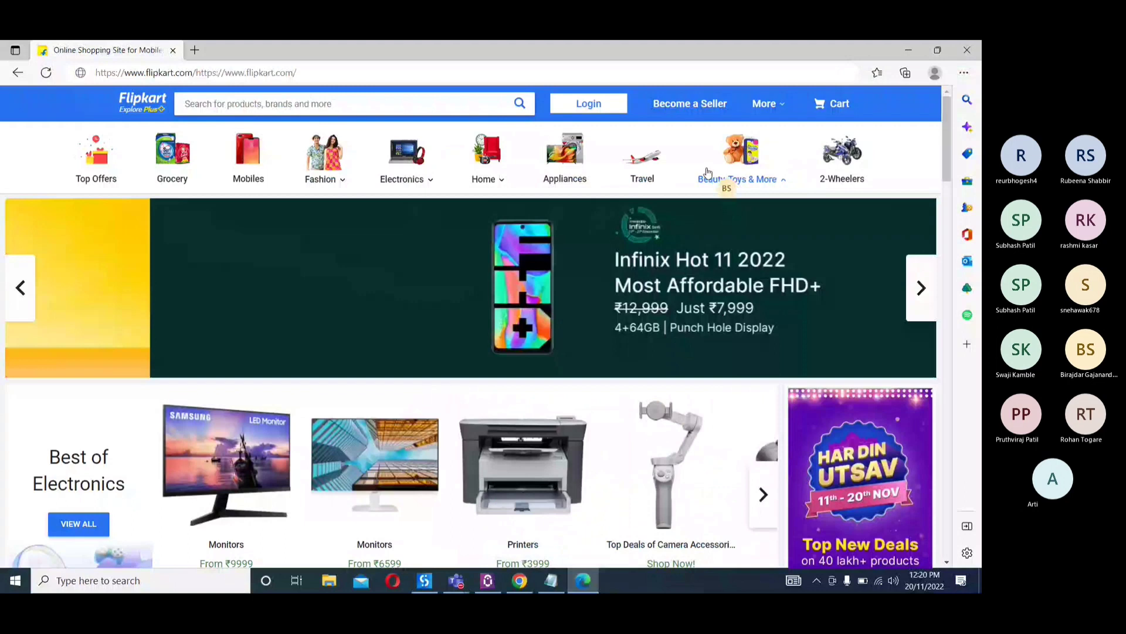
{"action": "left_click", "coordinate": [282, 102]}
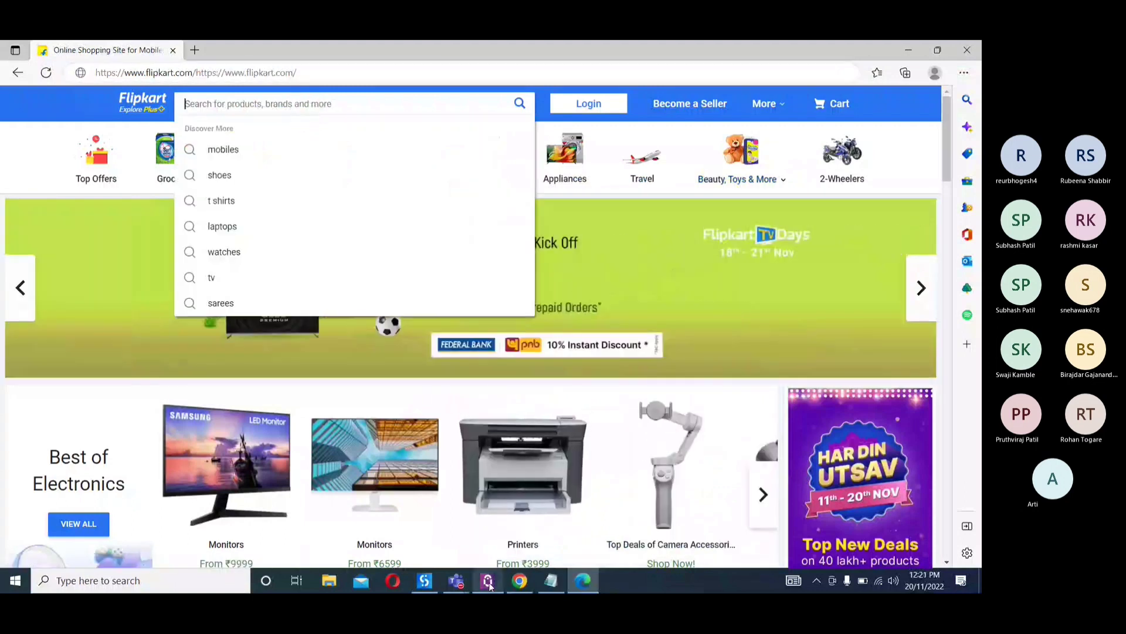
Return to UiPath Studio and try to indicate the Type Into target on Flipkart in Edge, then cancel the selection
{"action": "mouse_move", "coordinate": [489, 582]}
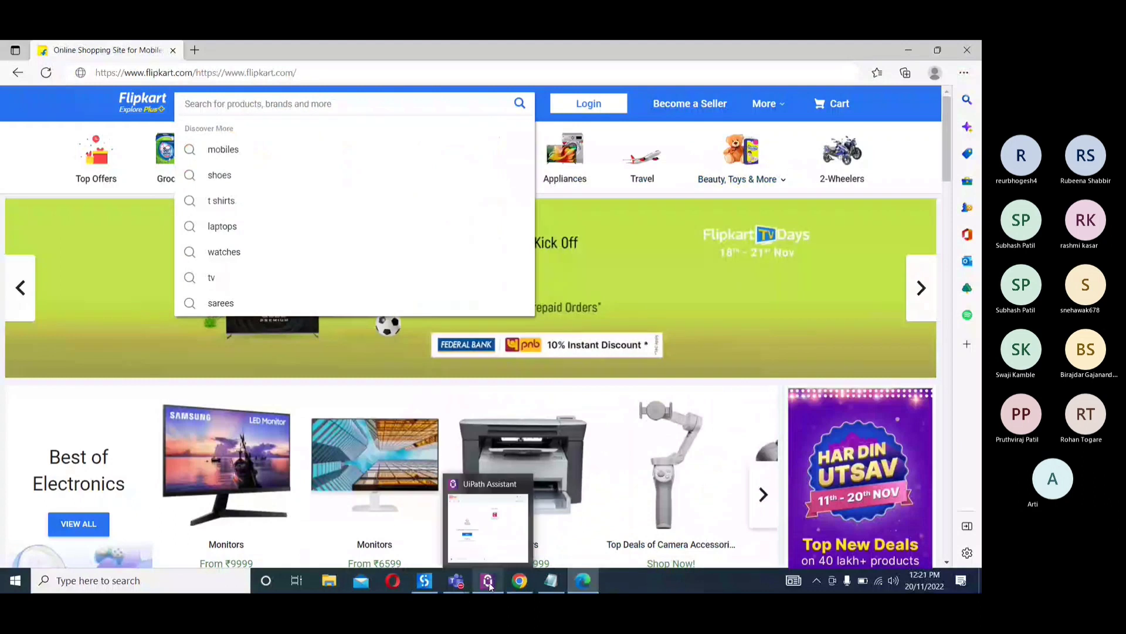
{"action": "left_click", "coordinate": [425, 581]}
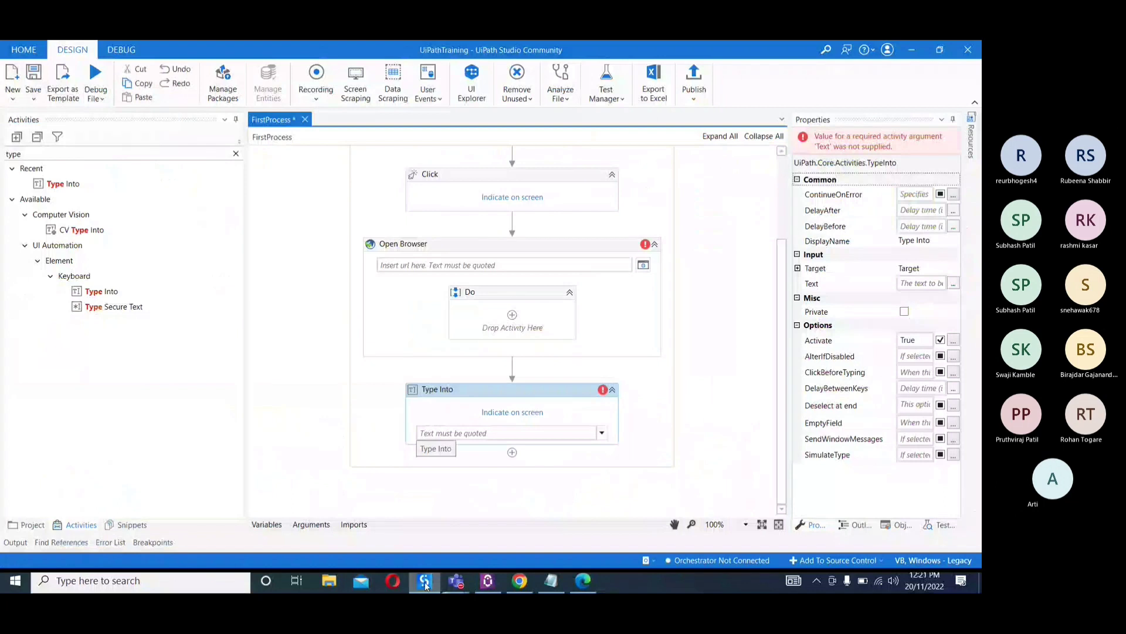
{"action": "left_click", "coordinate": [426, 582]}
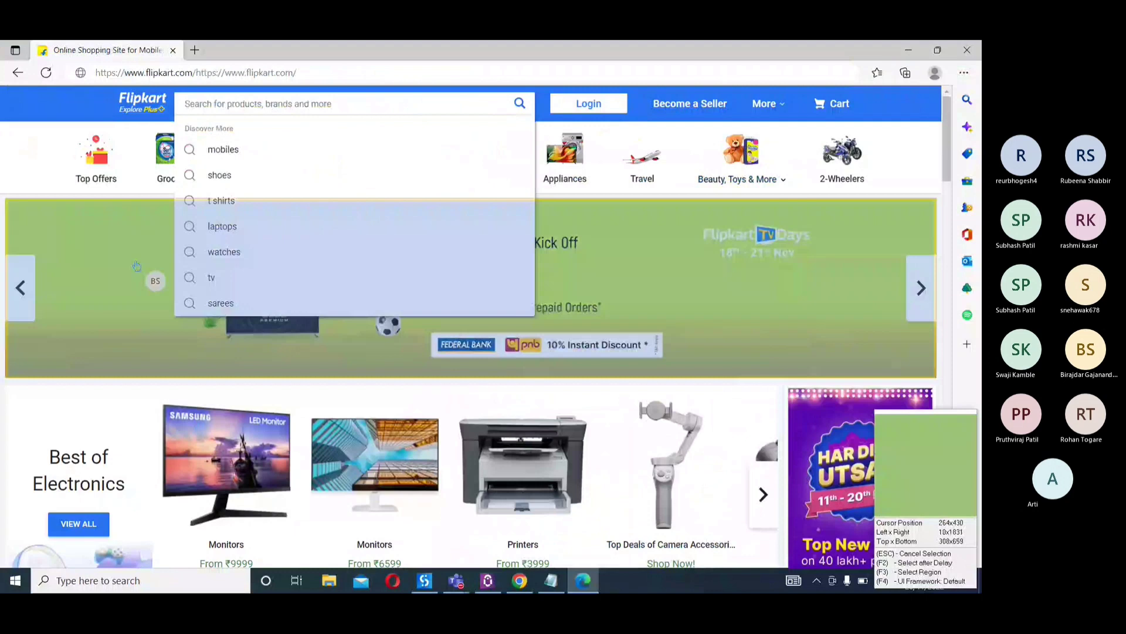
{"action": "key", "text": "Escape"}
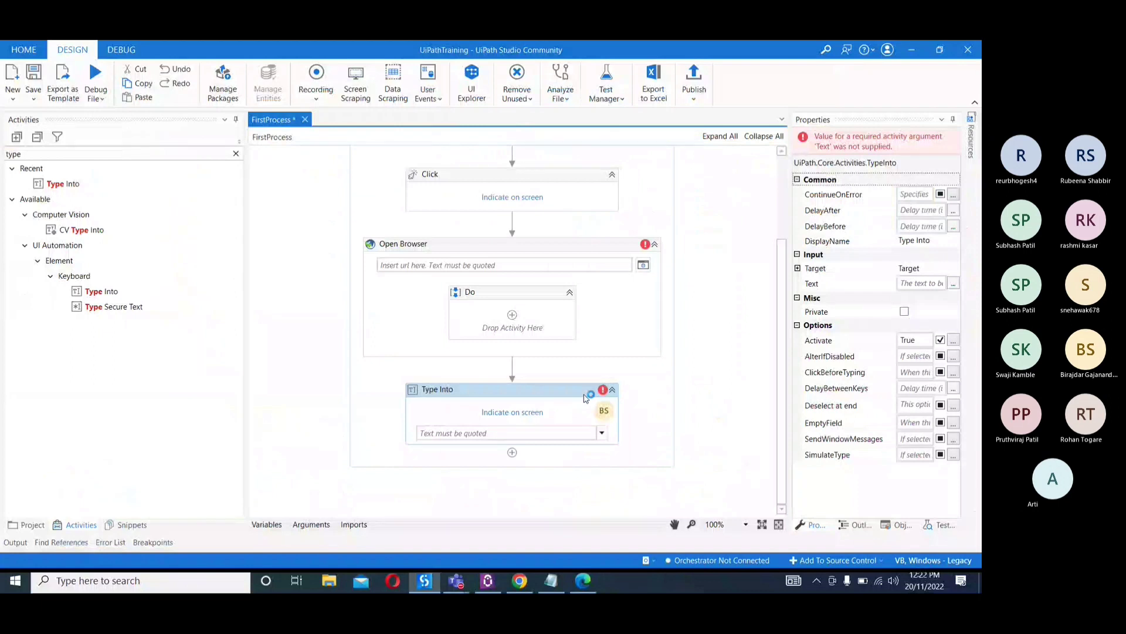
Select the Type Into activity's text field and clear the search filter in the activities list
{"action": "left_click", "coordinate": [451, 432]}
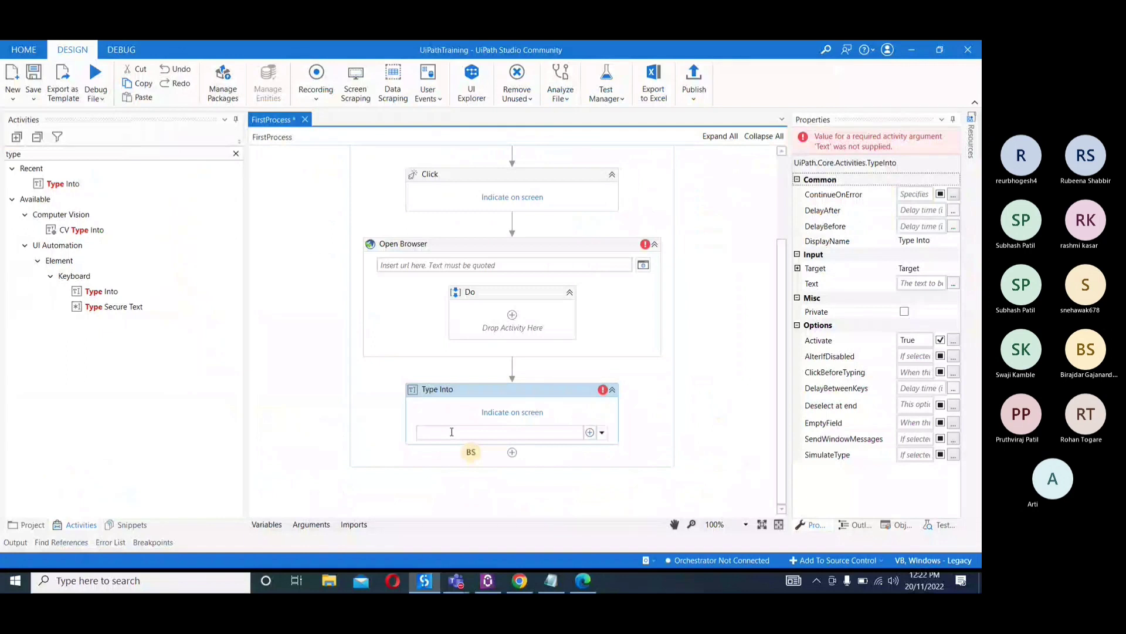
{"action": "left_click", "coordinate": [451, 430]}
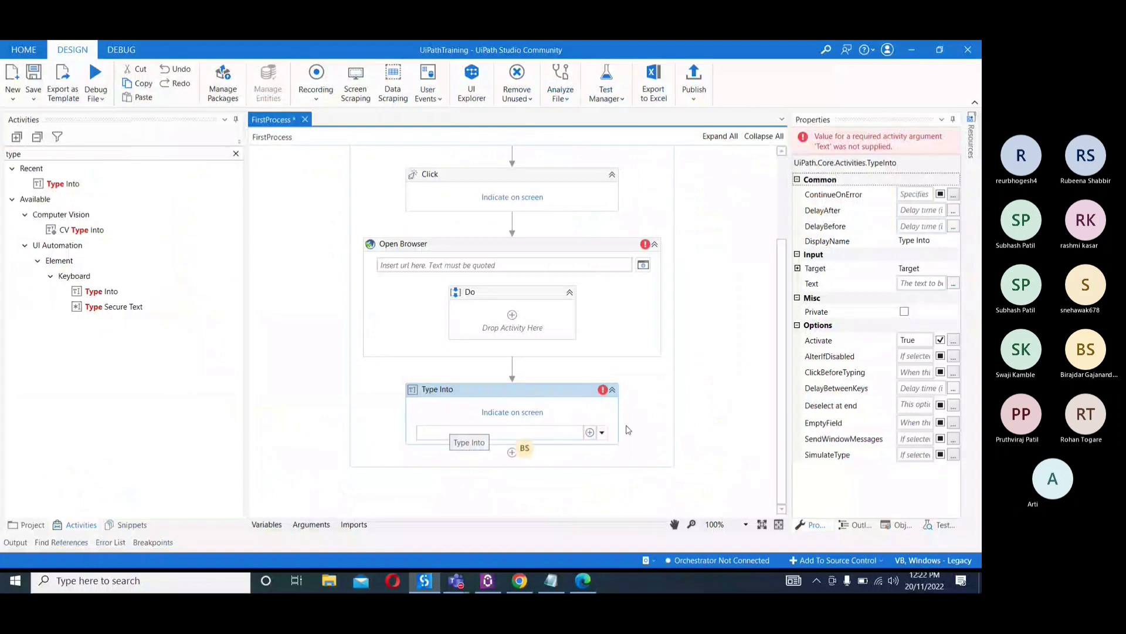
{"action": "left_click", "coordinate": [727, 429]}
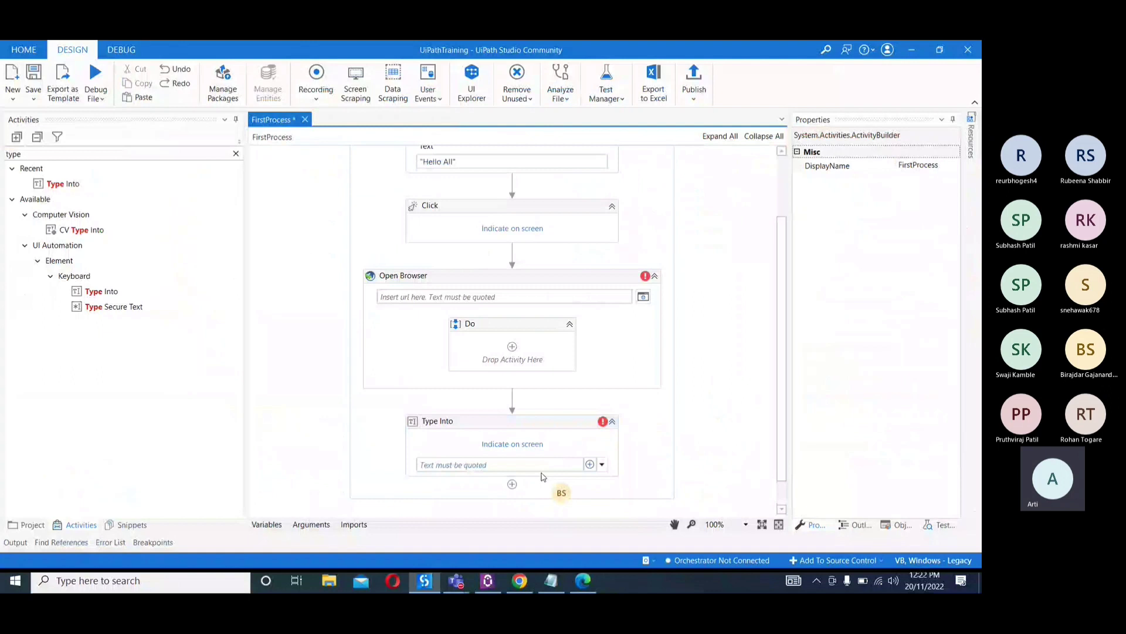
{"action": "left_click", "coordinate": [434, 469]}
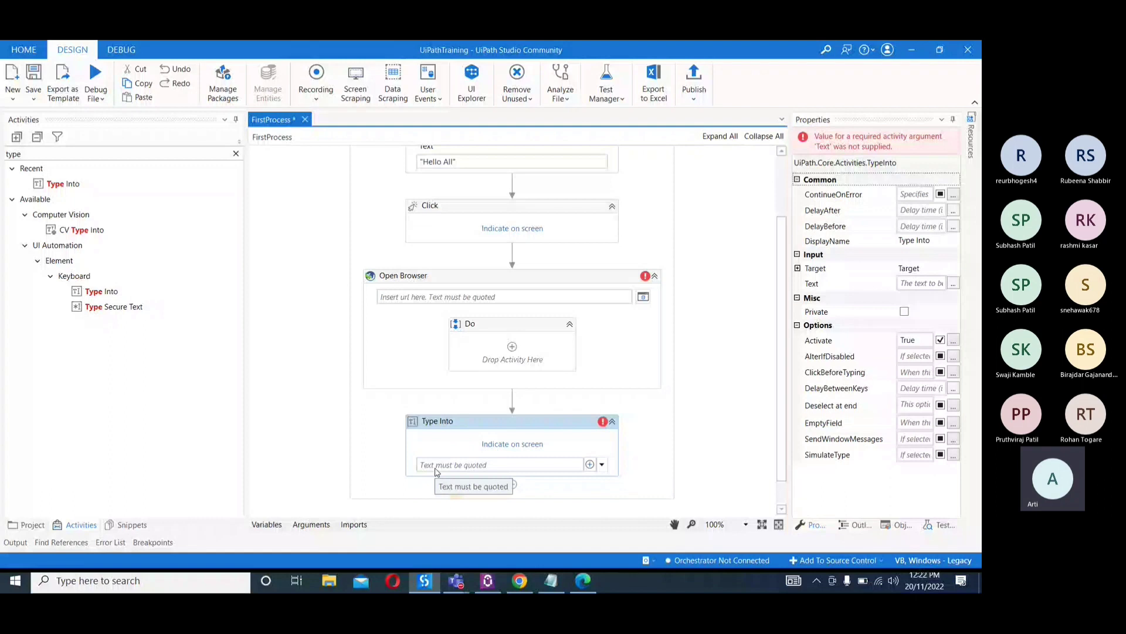
{"action": "left_click", "coordinate": [236, 153]}
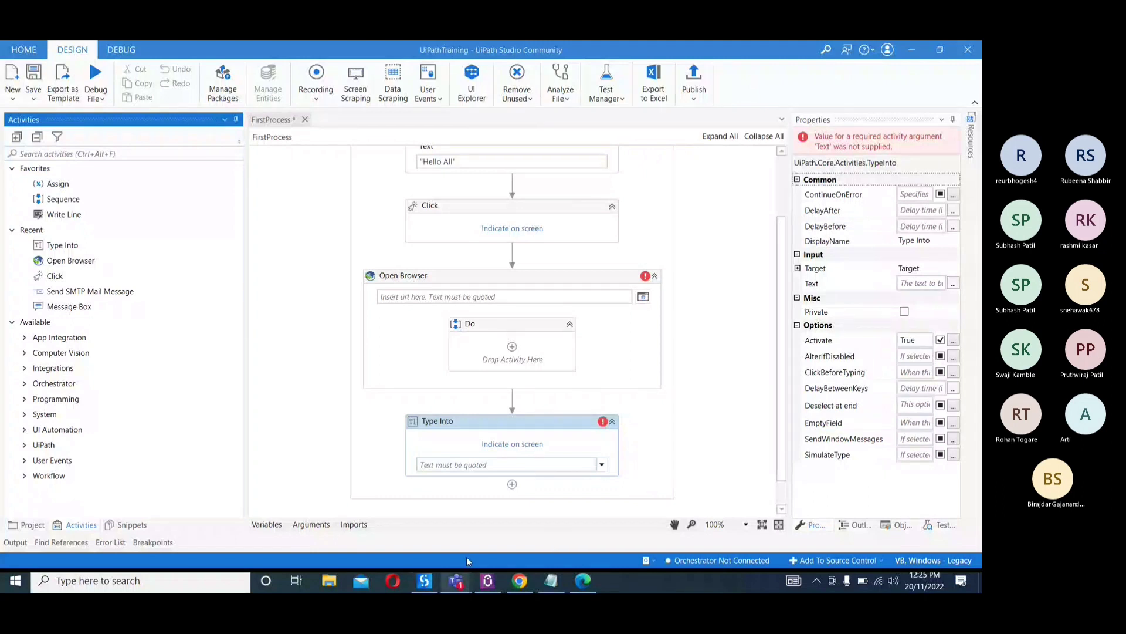
Switch to the Teams meeting, read the unread messages in its chat, and return to UiPath Studio
{"action": "mouse_move", "coordinate": [457, 579]}
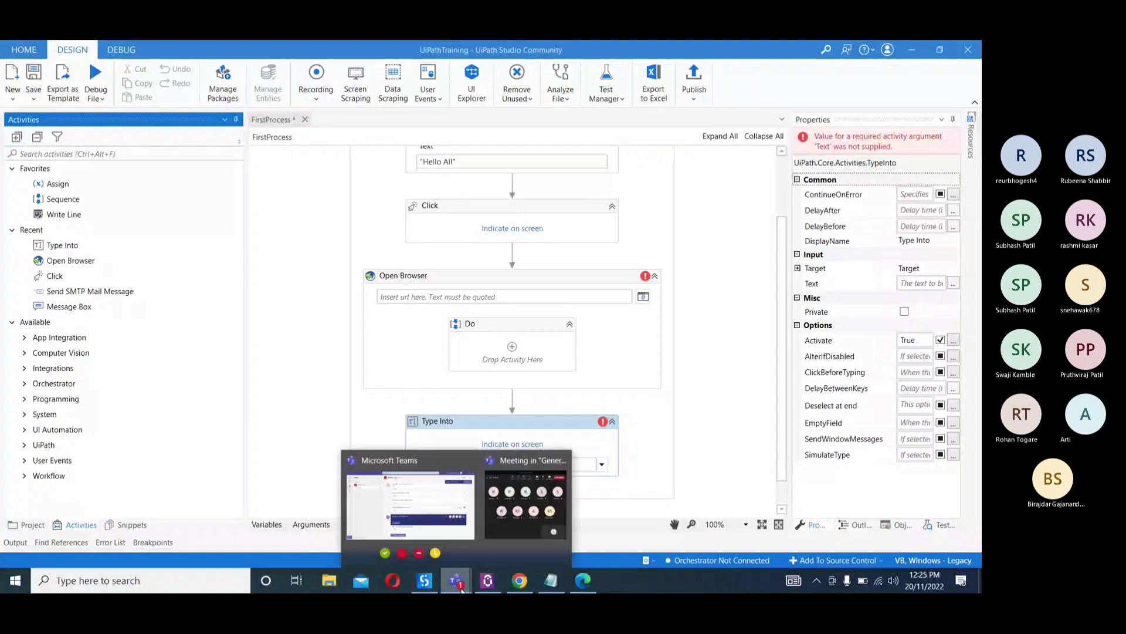
{"action": "left_click", "coordinate": [507, 535]}
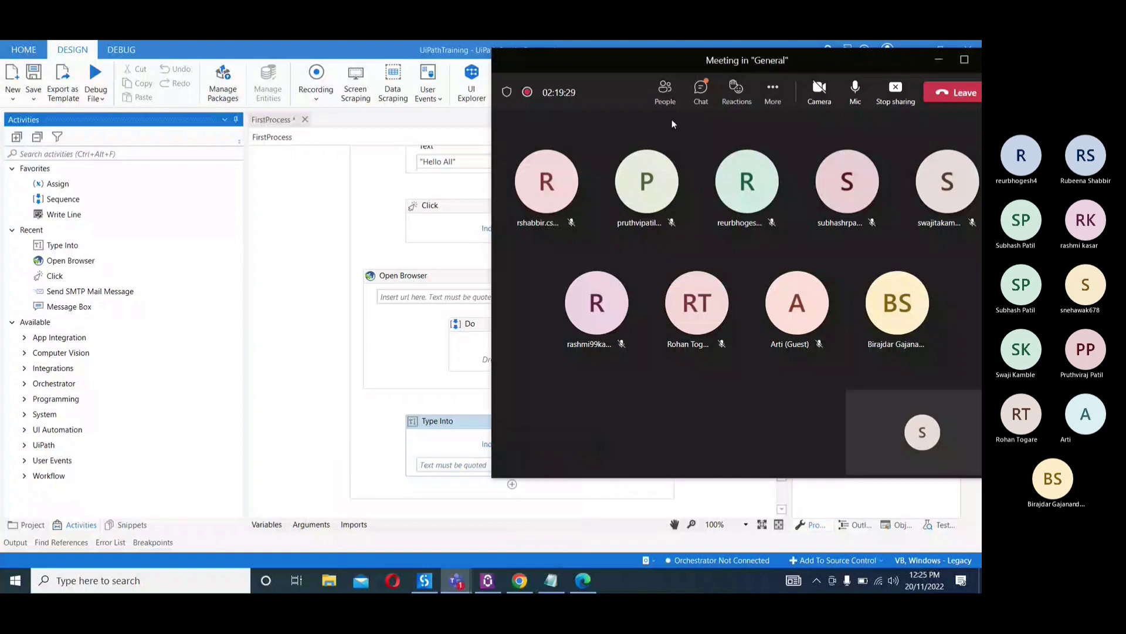
{"action": "left_click", "coordinate": [702, 101]}
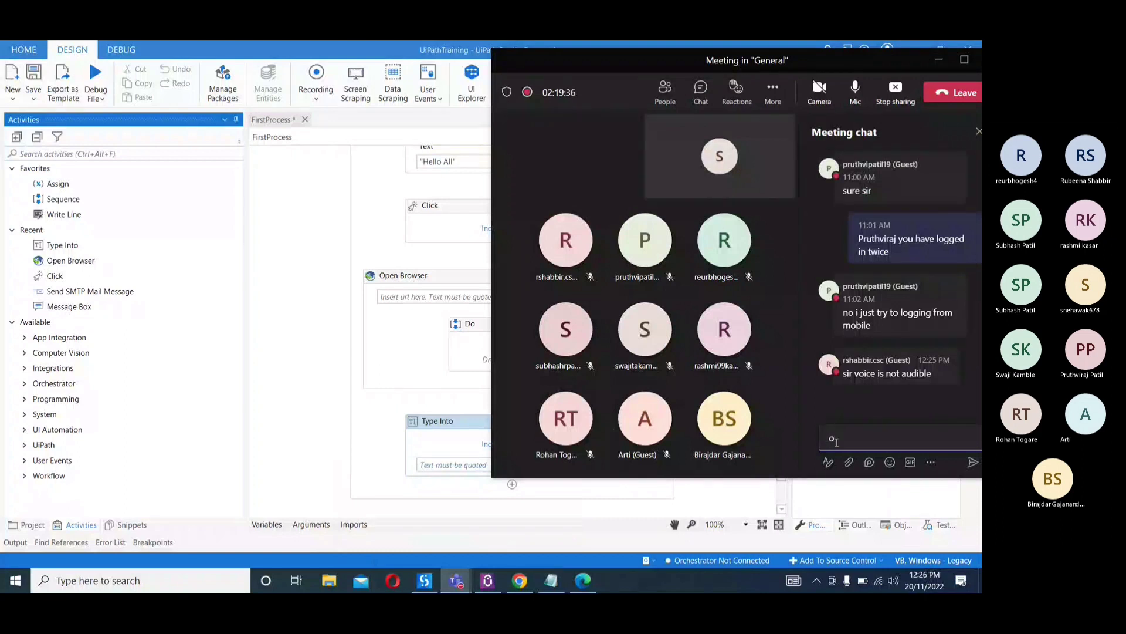
{"action": "key", "text": "BackSpace"}
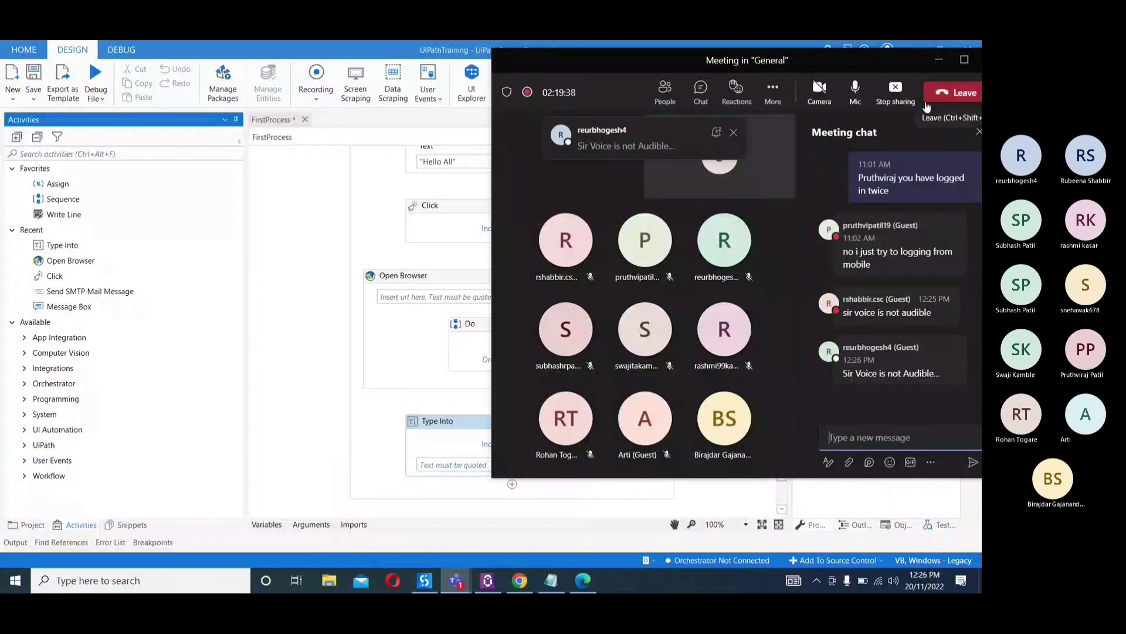
{"action": "left_click", "coordinate": [937, 61]}
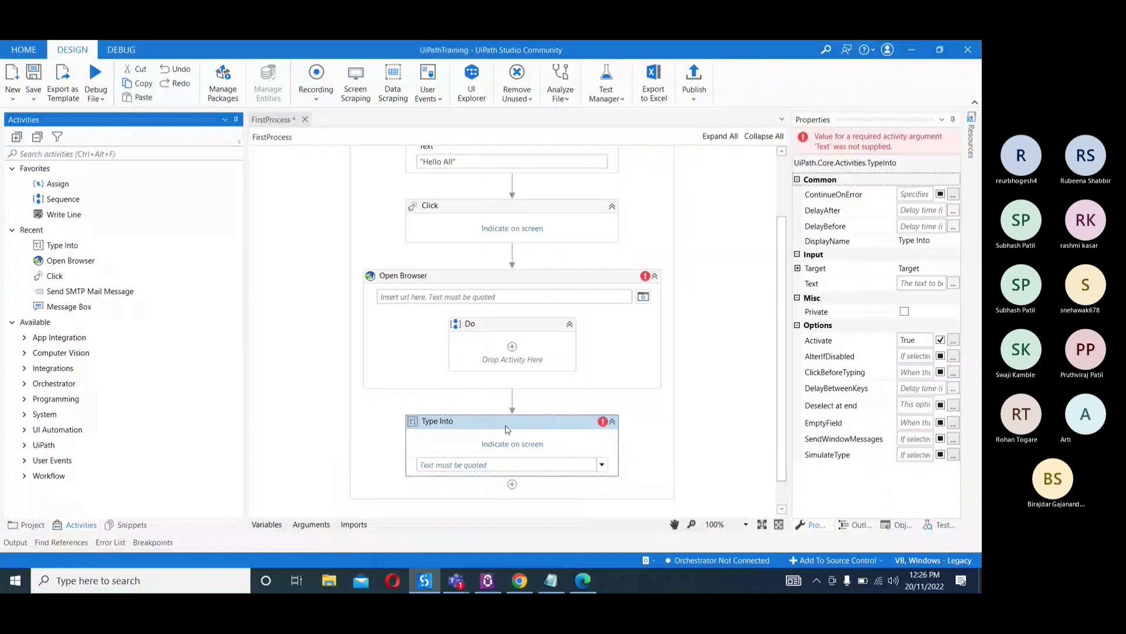
Indicate the Teams taskbar button as the on-screen target of the Type Into activity
{"action": "left_click", "coordinate": [505, 448]}
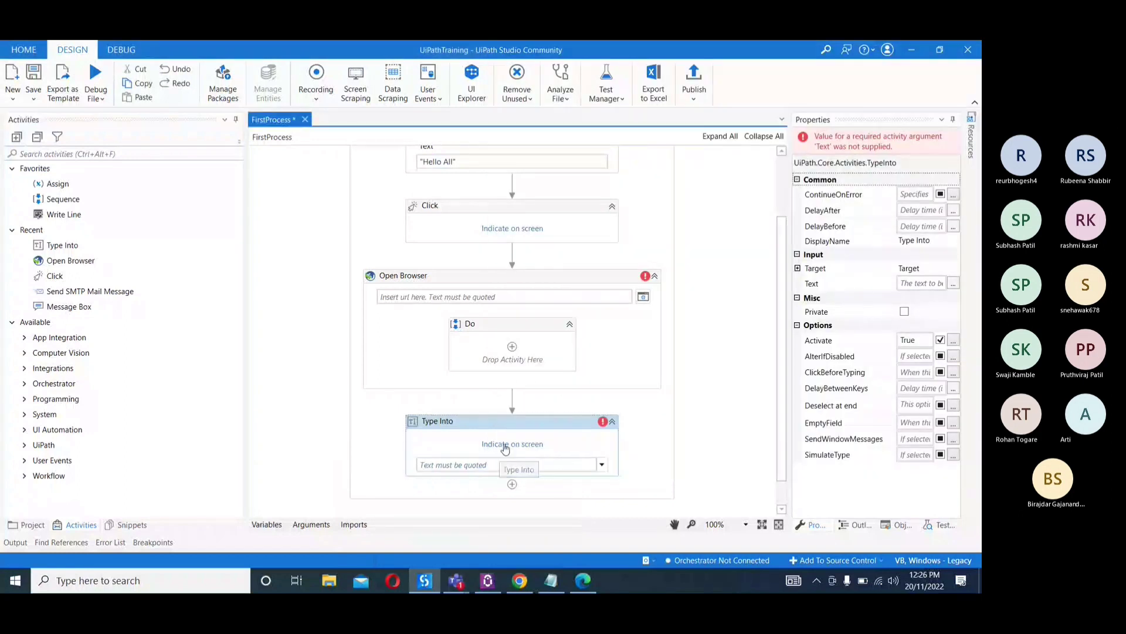
{"action": "left_click", "coordinate": [505, 444]}
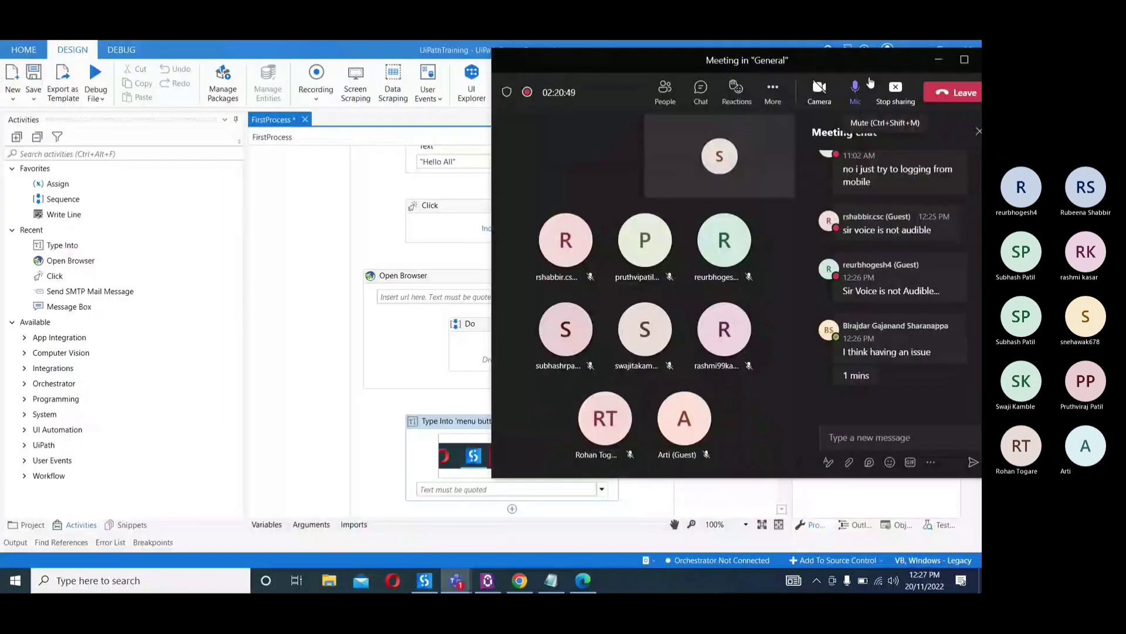
Mute the microphone in the Teams meeting and minimize the meeting window
{"action": "left_click", "coordinate": [870, 83]}
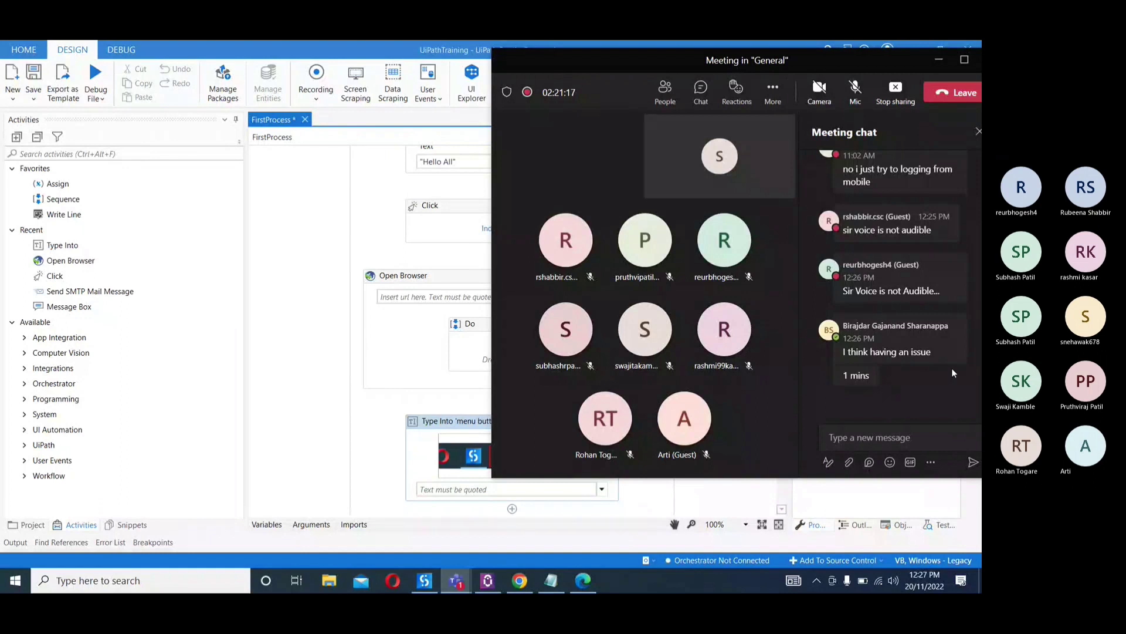
{"action": "left_click", "coordinate": [938, 60]}
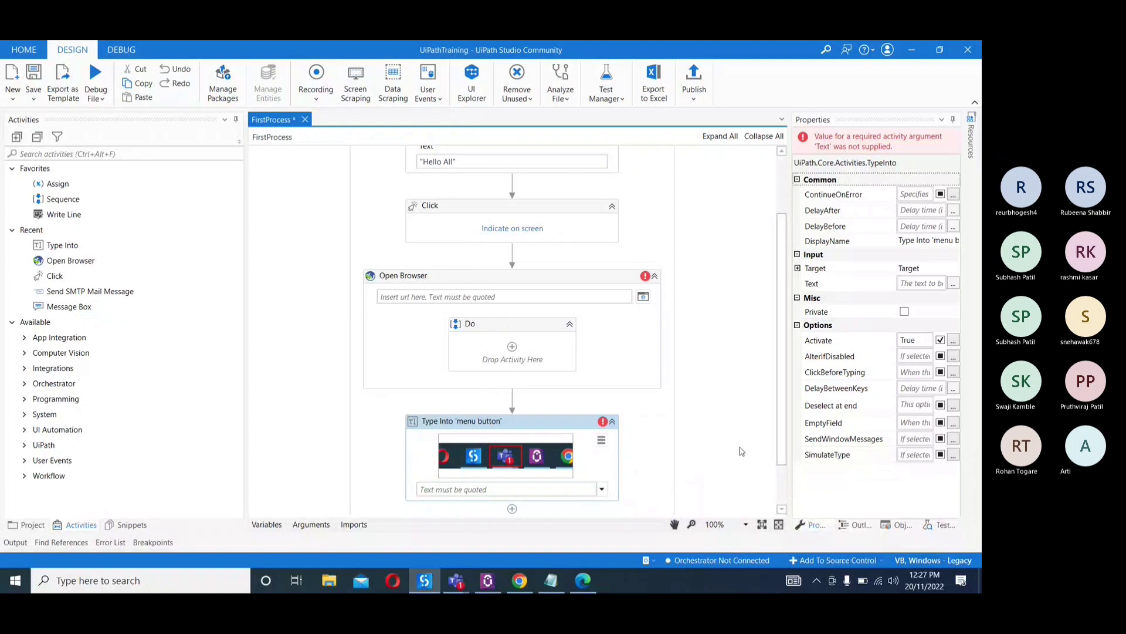
{"action": "mouse_move", "coordinate": [456, 579]}
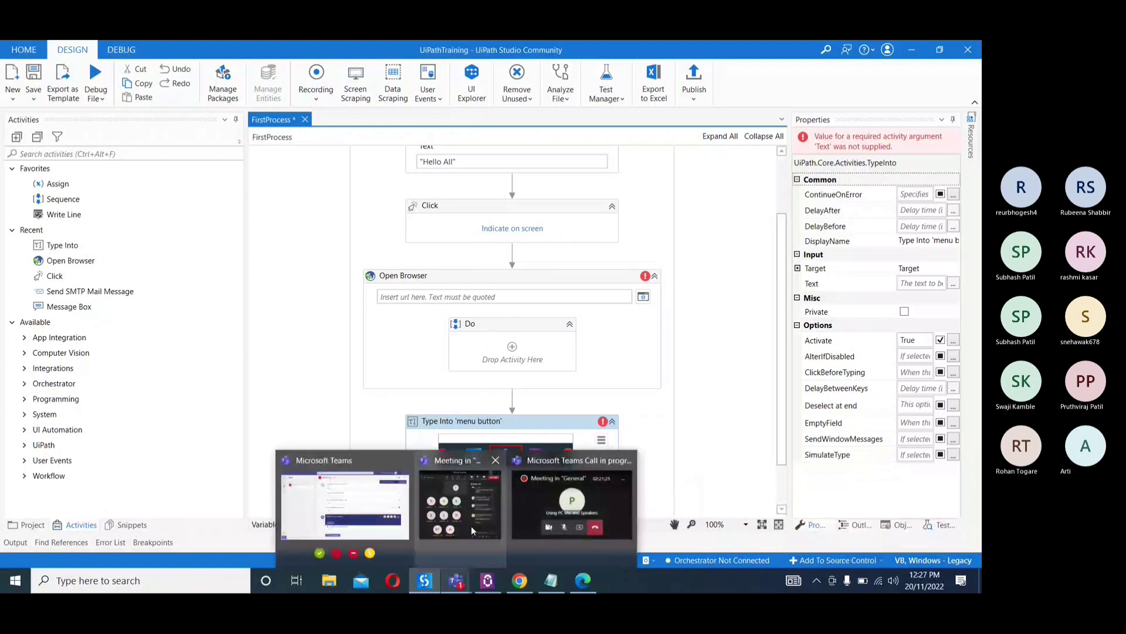
{"action": "mouse_move", "coordinate": [466, 530]}
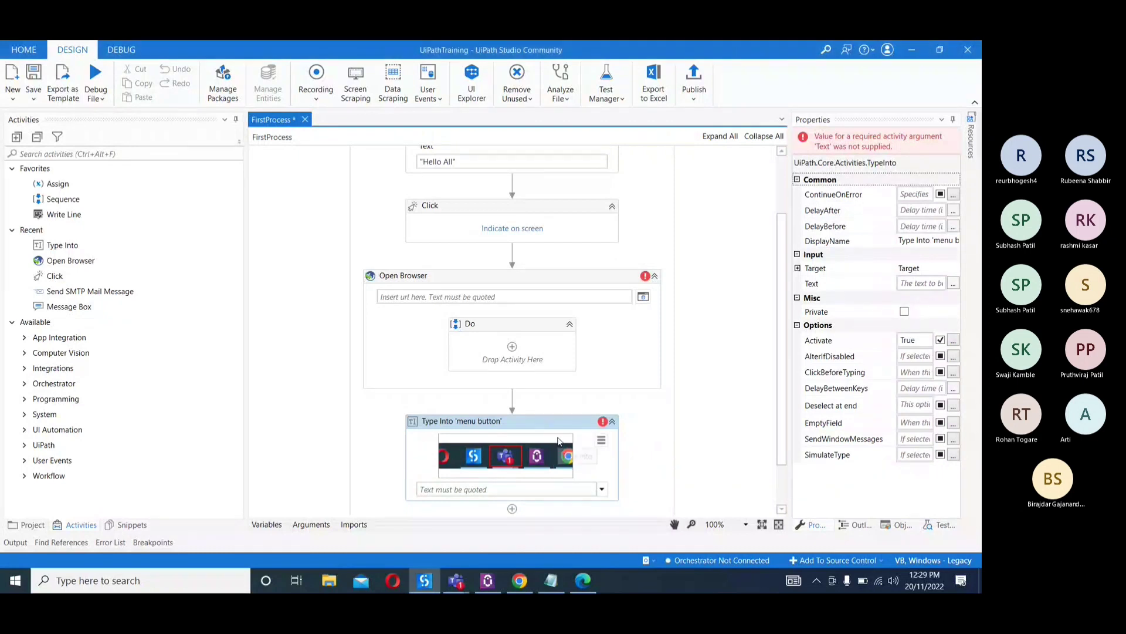
{"action": "left_click", "coordinate": [600, 441]}
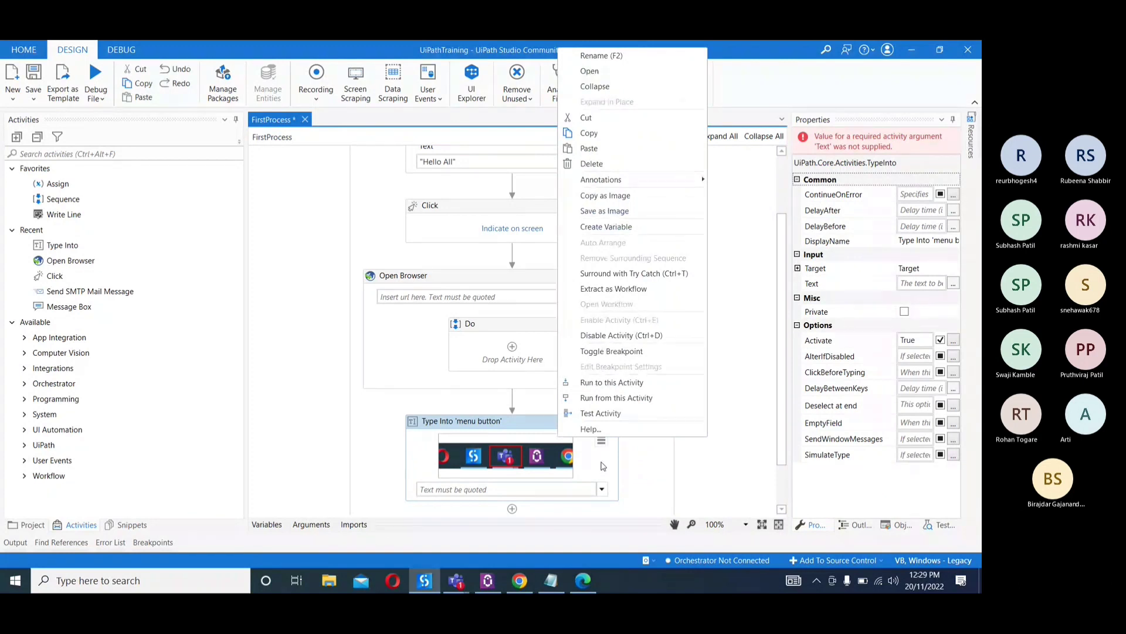
{"action": "left_click", "coordinate": [690, 456]}
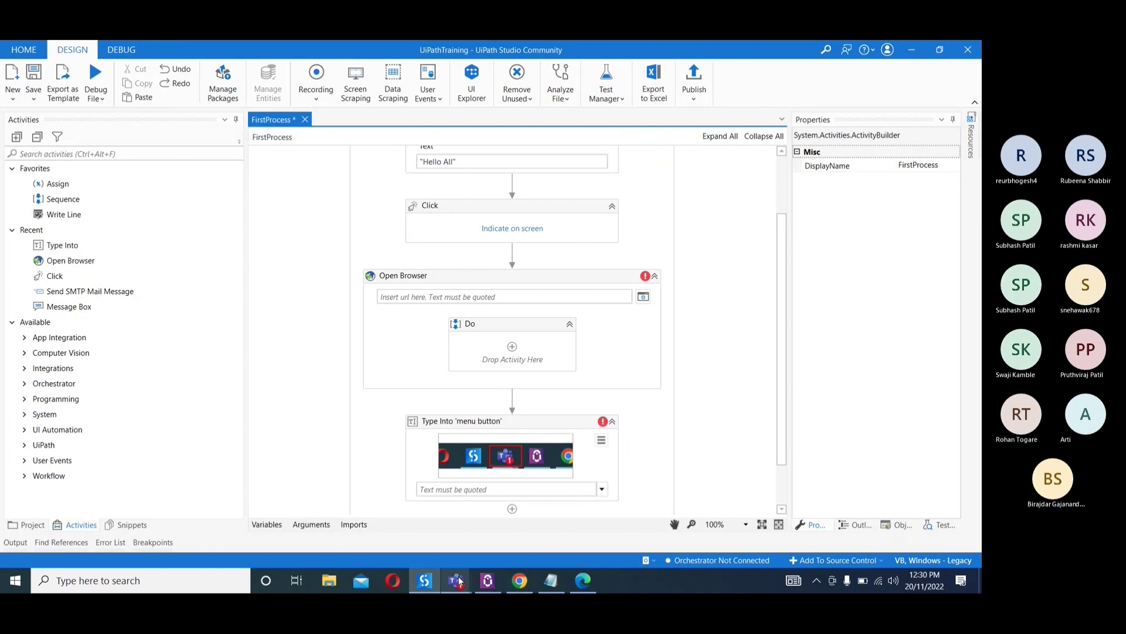
Bring up the Teams meeting window to check its participants and chat, and return to UiPath Studio
{"action": "mouse_move", "coordinate": [459, 581]}
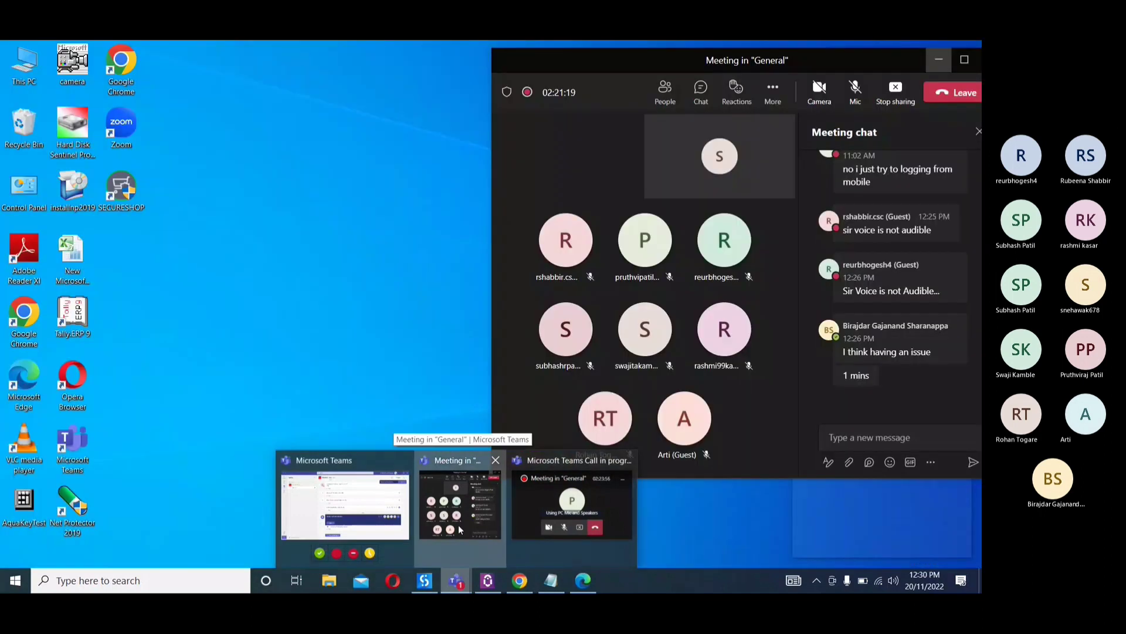
{"action": "left_click", "coordinate": [459, 529]}
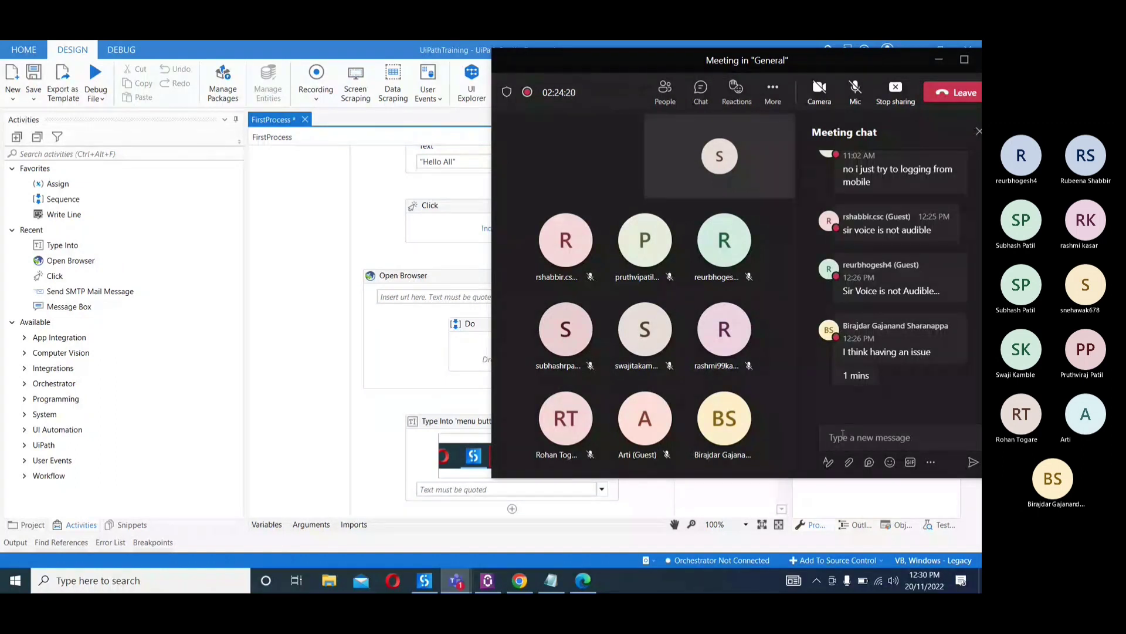
{"action": "left_click", "coordinate": [938, 63]}
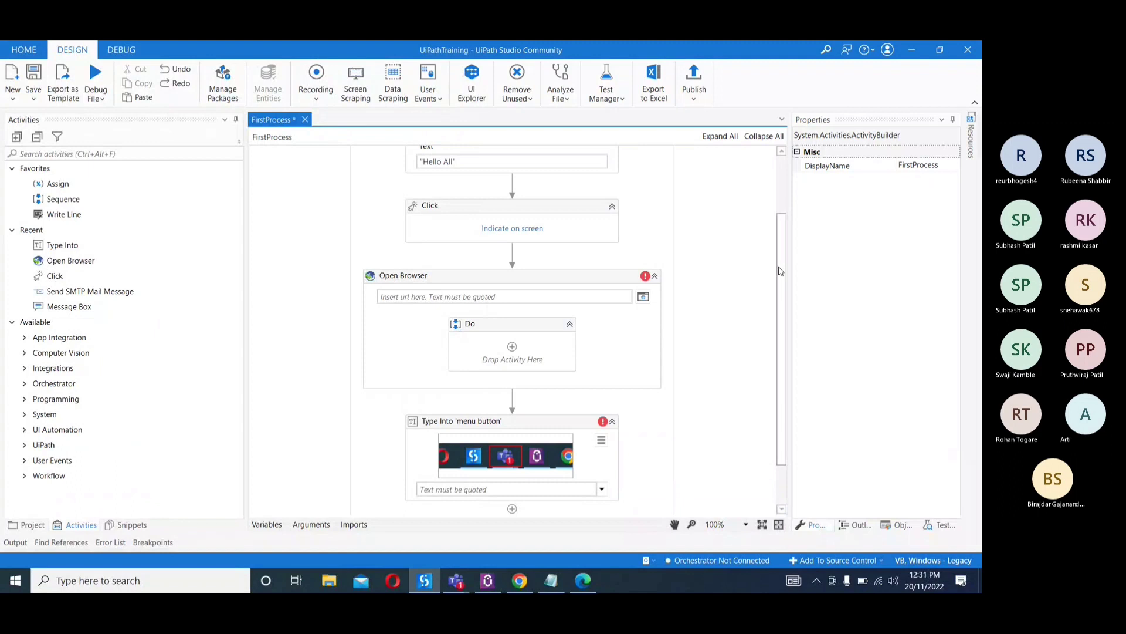